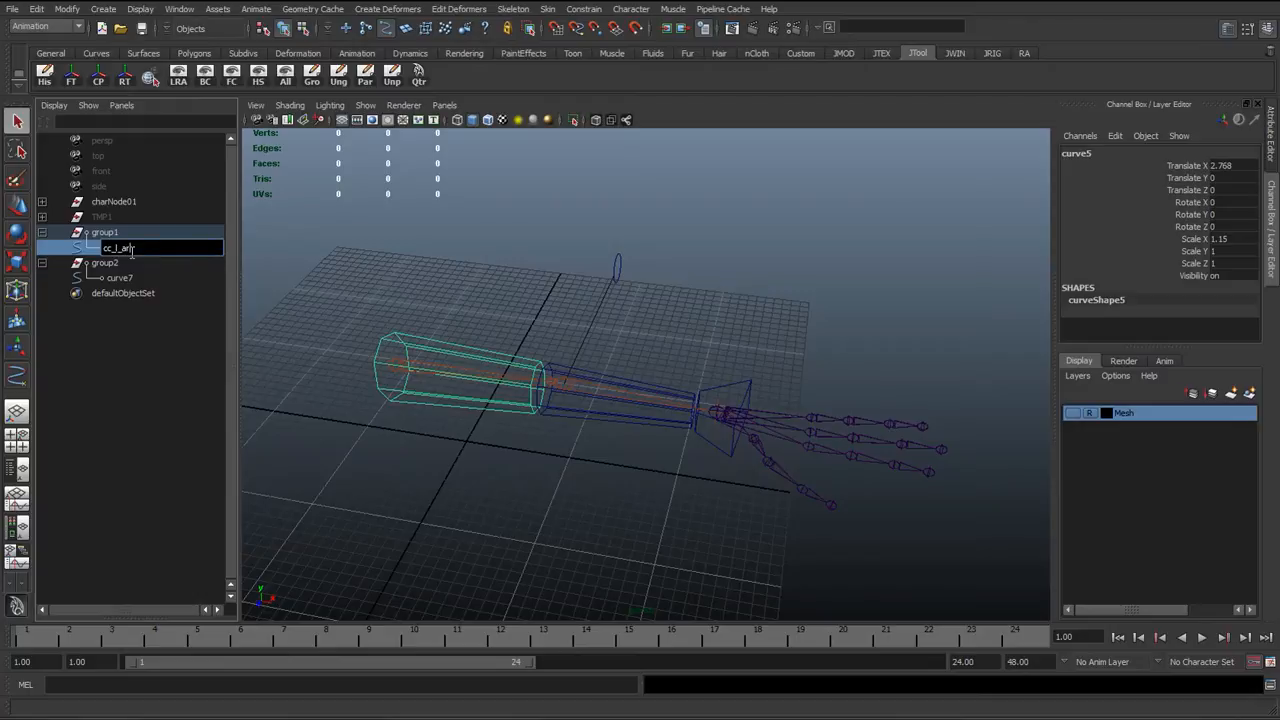
Step: Rename the upper arm control curve under group1 to cc_l_armFK_01
text(m)
key(Return)
double_click(153, 249)
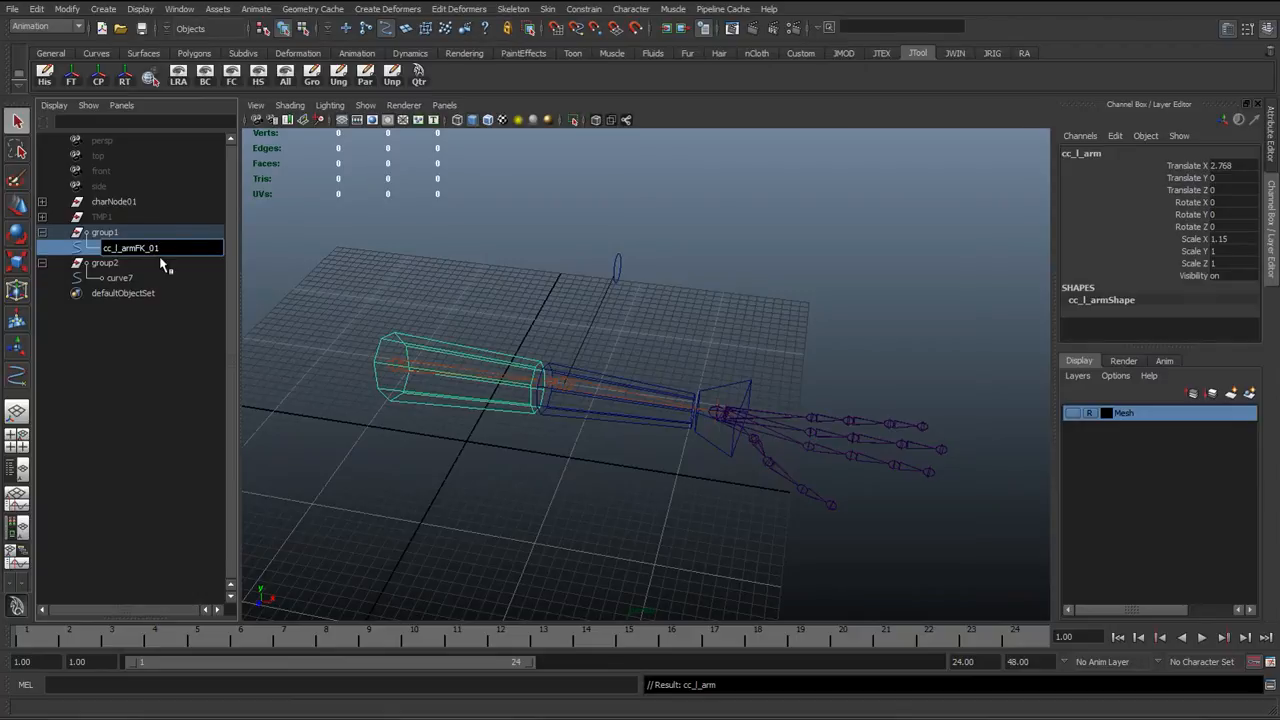
key(Return)
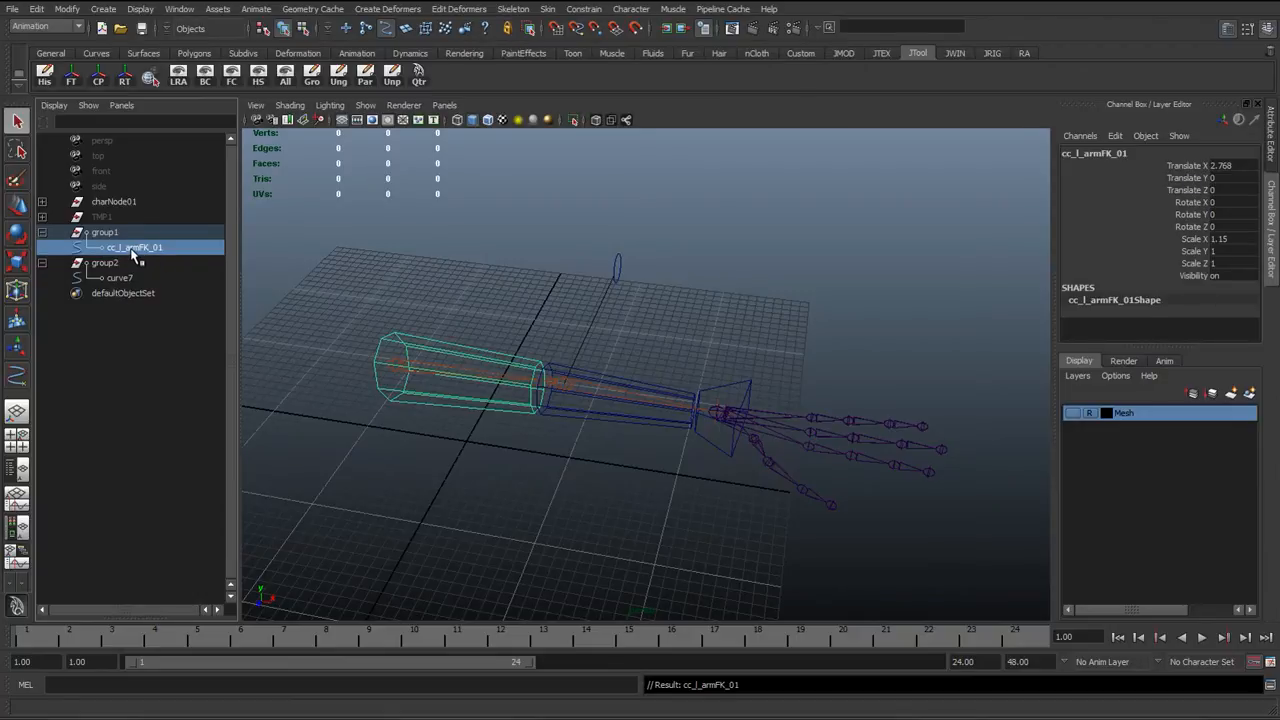
Step: Rename curve7 to cc_l_foreArmFK_01, reusing the upper arm control's copied name
double_click(133, 250)
key(ctrl+c)
double_click(129, 278)
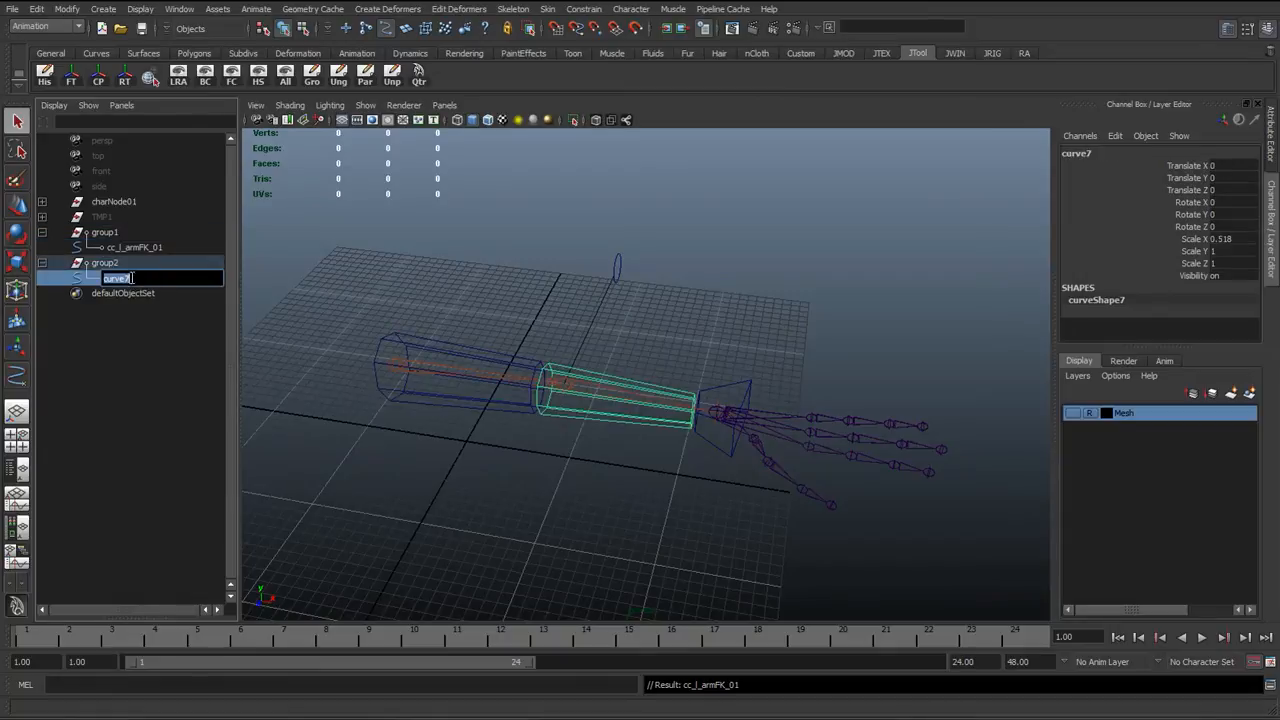
key(ctrl+v)
text(foreA)
key(Return)
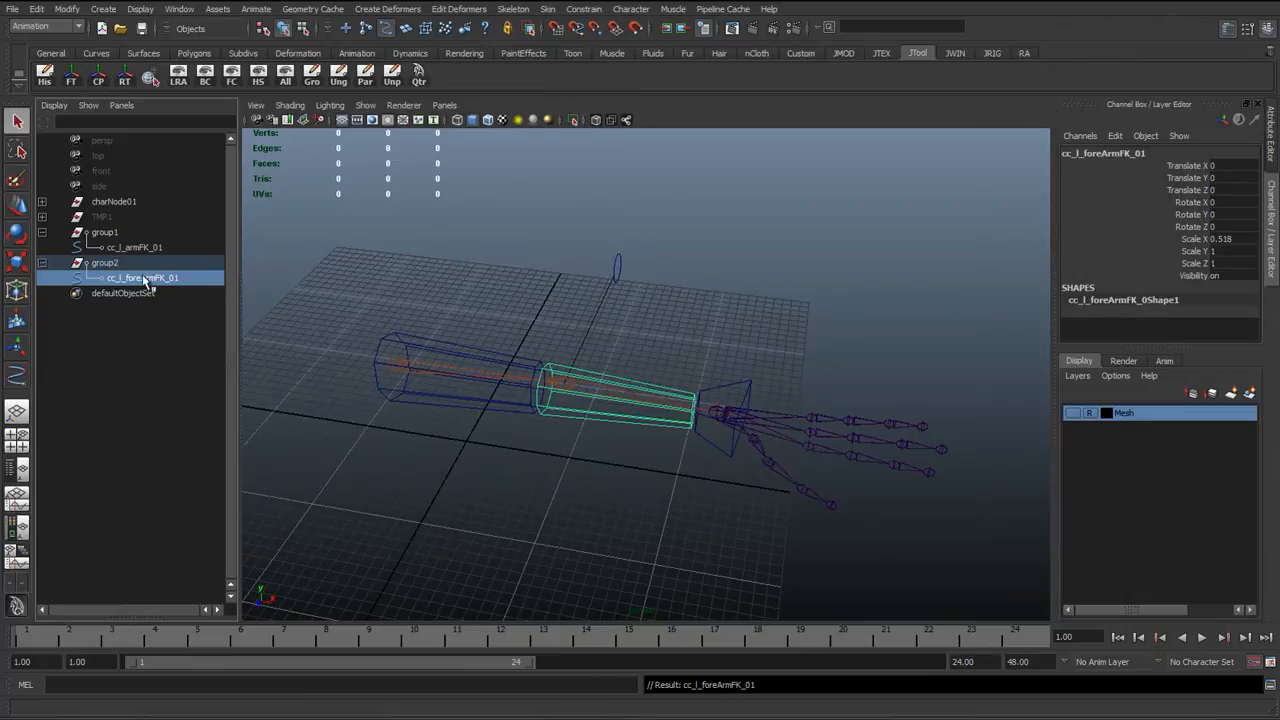
Step: Rename group1 to grp_l_armFK_rotOff01, based on the name of its child control
double_click(131, 248)
key(ctrl+c)
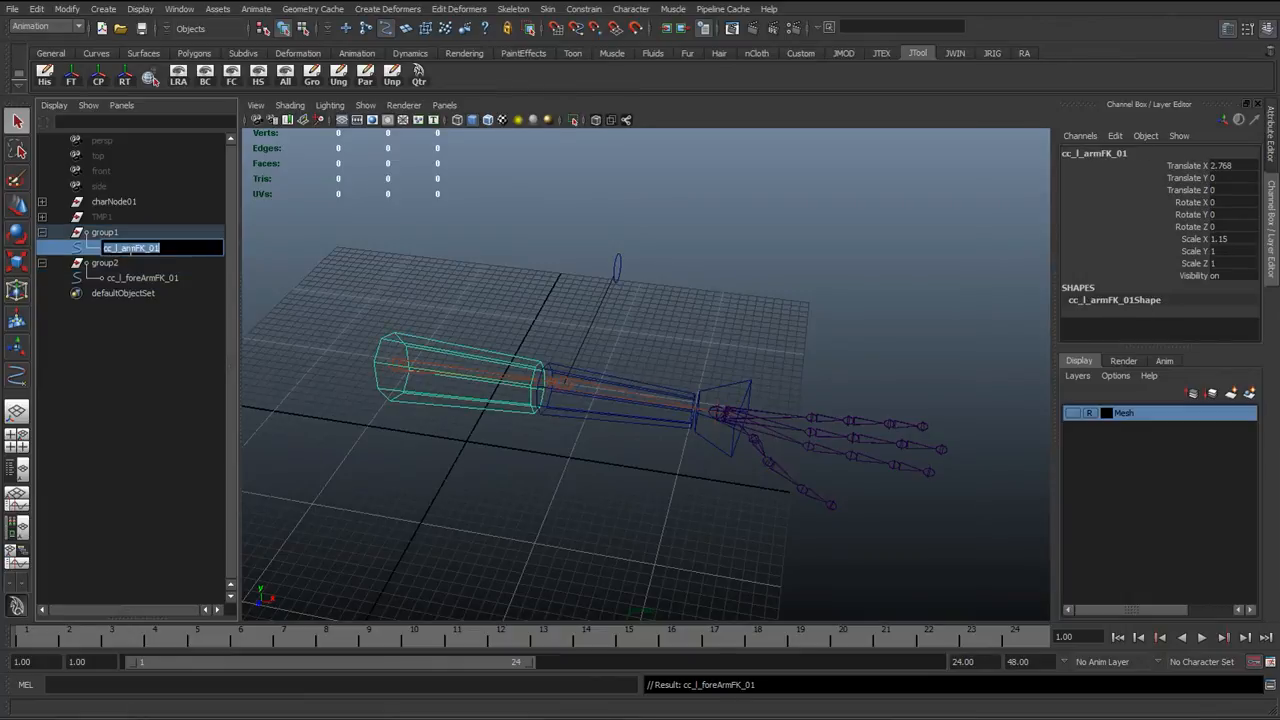
double_click(128, 232)
text(gr)
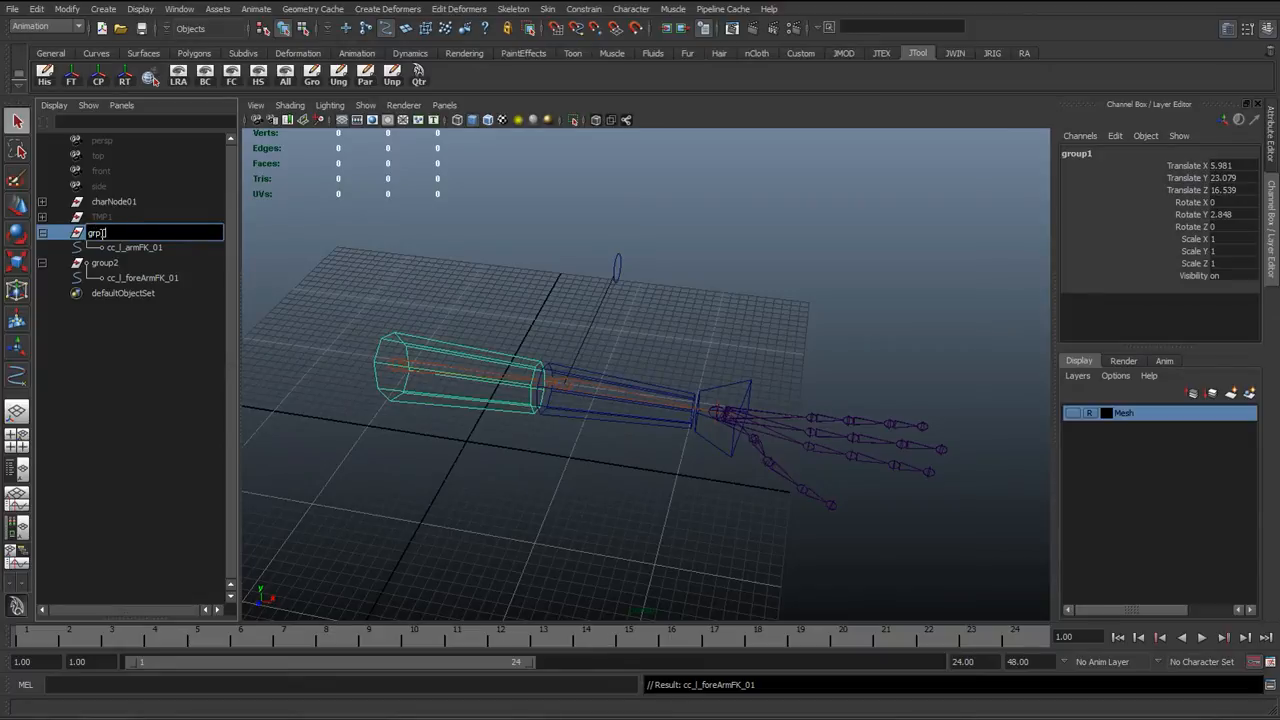
text(p)
key(ctrl+v)
key(Delete)
key(Delete)
key(Delete)
key(Return)
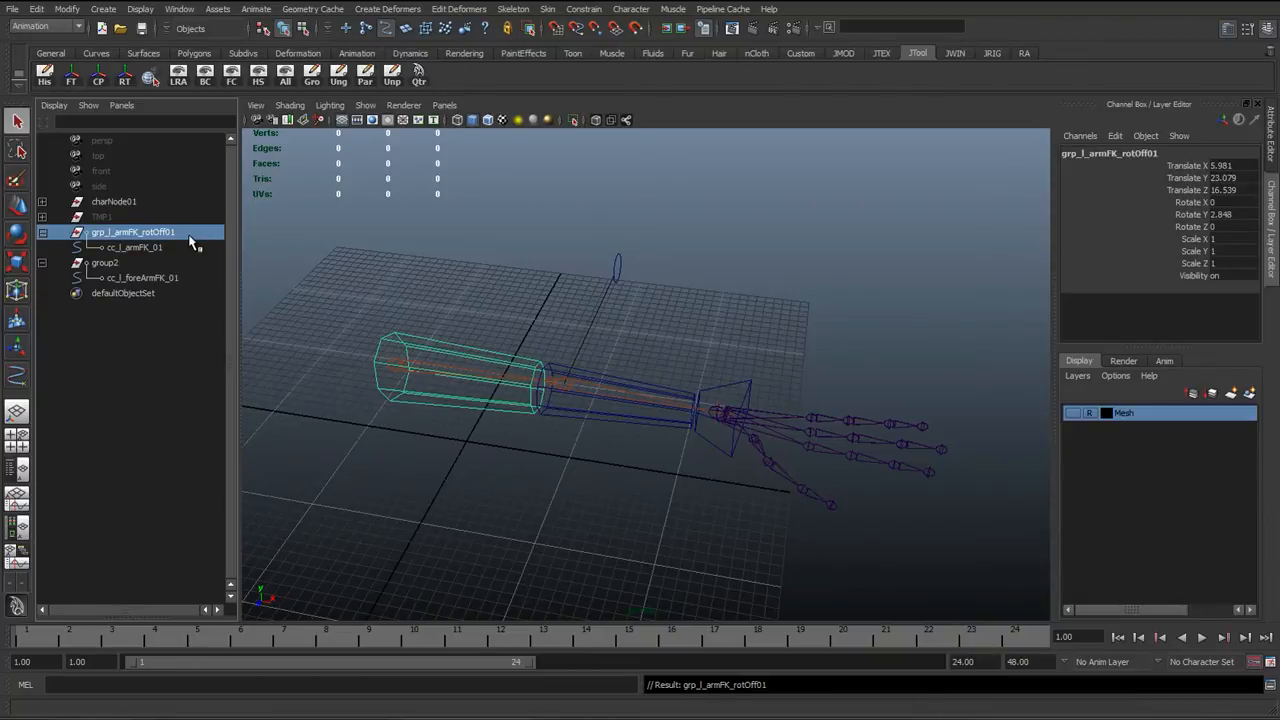
Step: Rename group2 to grp_l_foreArmFK_rotOff01, reusing the upper arm group's copied name
double_click(190, 233)
key(ctrl+c)
click(140, 263)
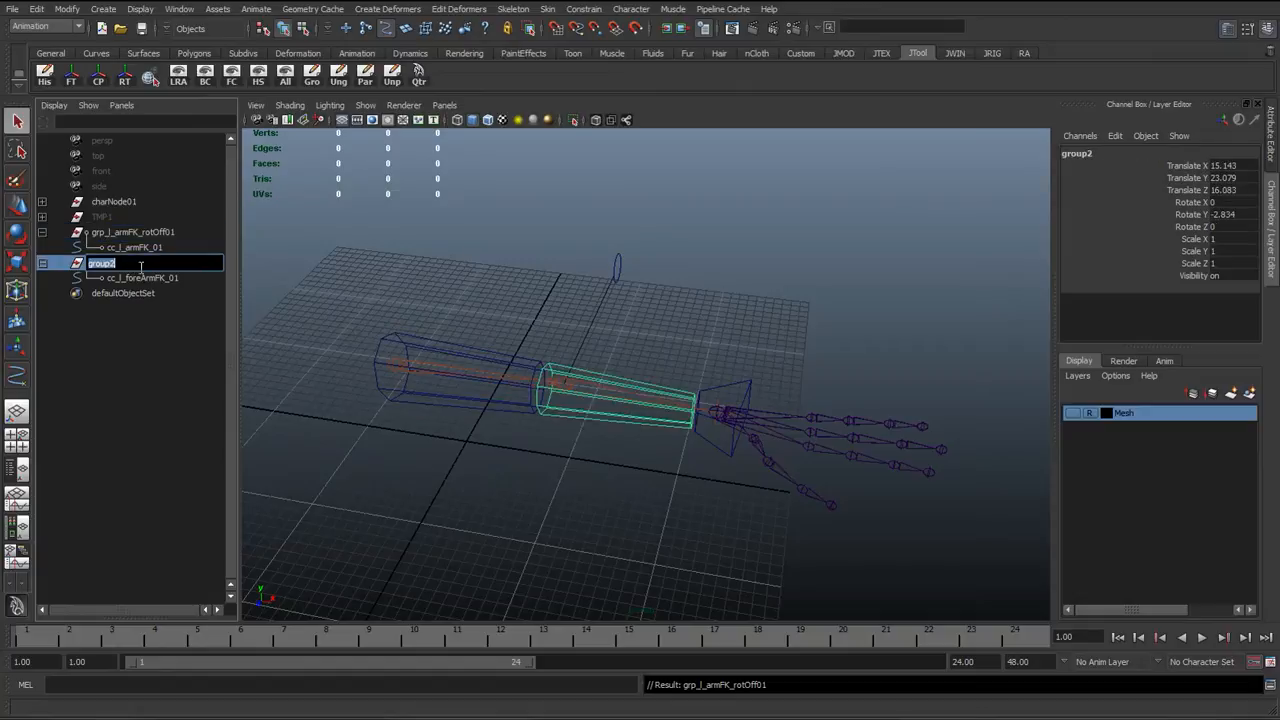
double_click(130, 263)
key(ctrl+v)
key(Delete)
text(foreA)
key(Return)
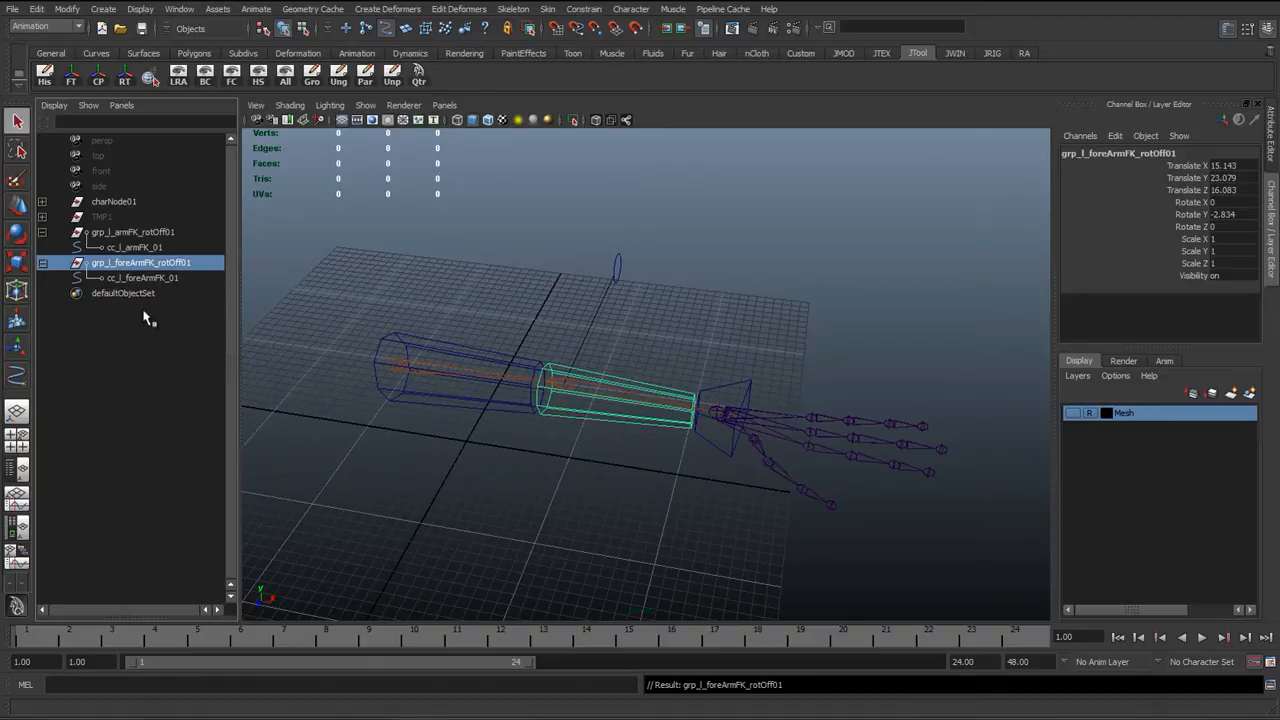
Step: Lock and hide all translate, rotate, scale and visibility channels on both rotOff groups
click(150, 279)
click(143, 265)
ctrl+click(137, 234)
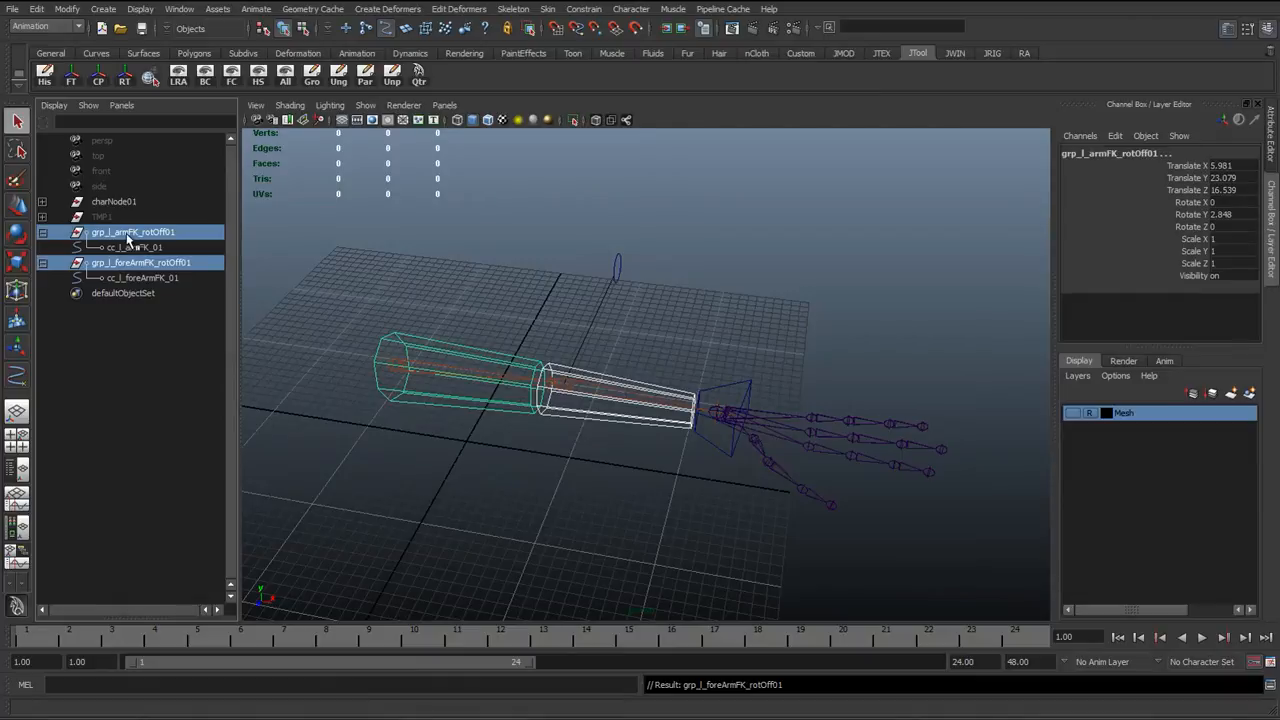
drag(1182, 165, 1180, 276)
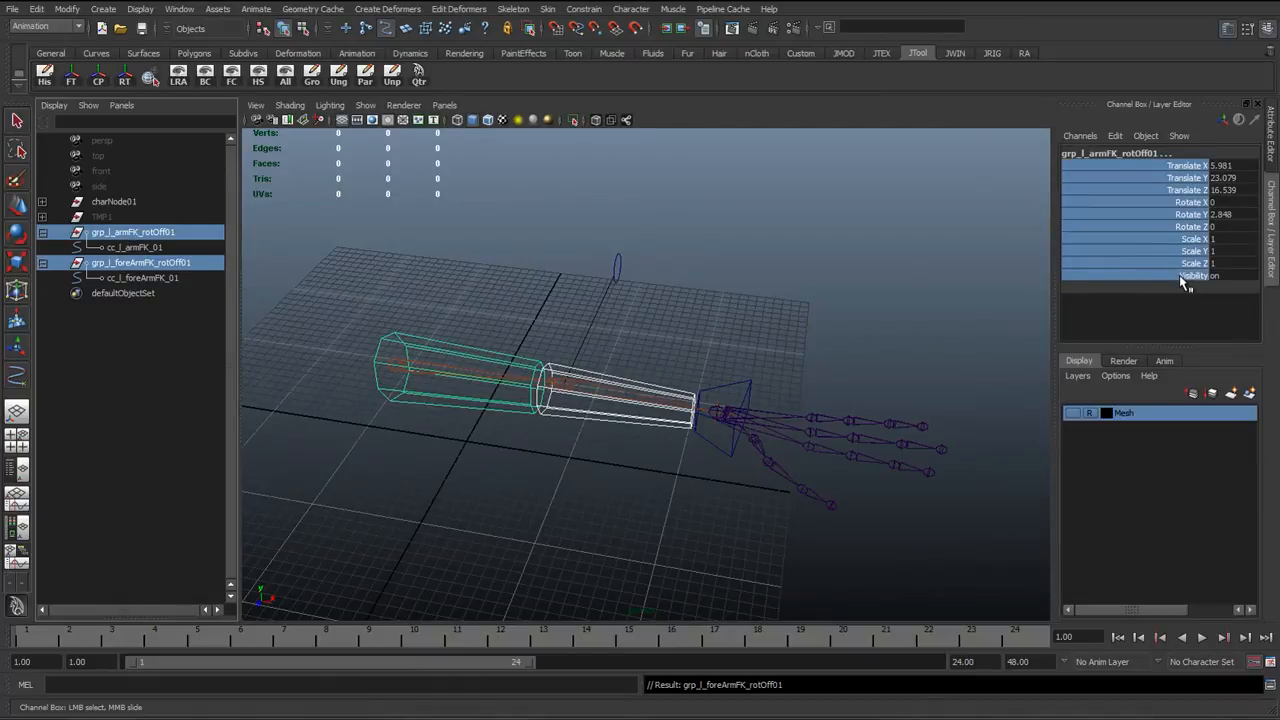
right_click(1175, 255)
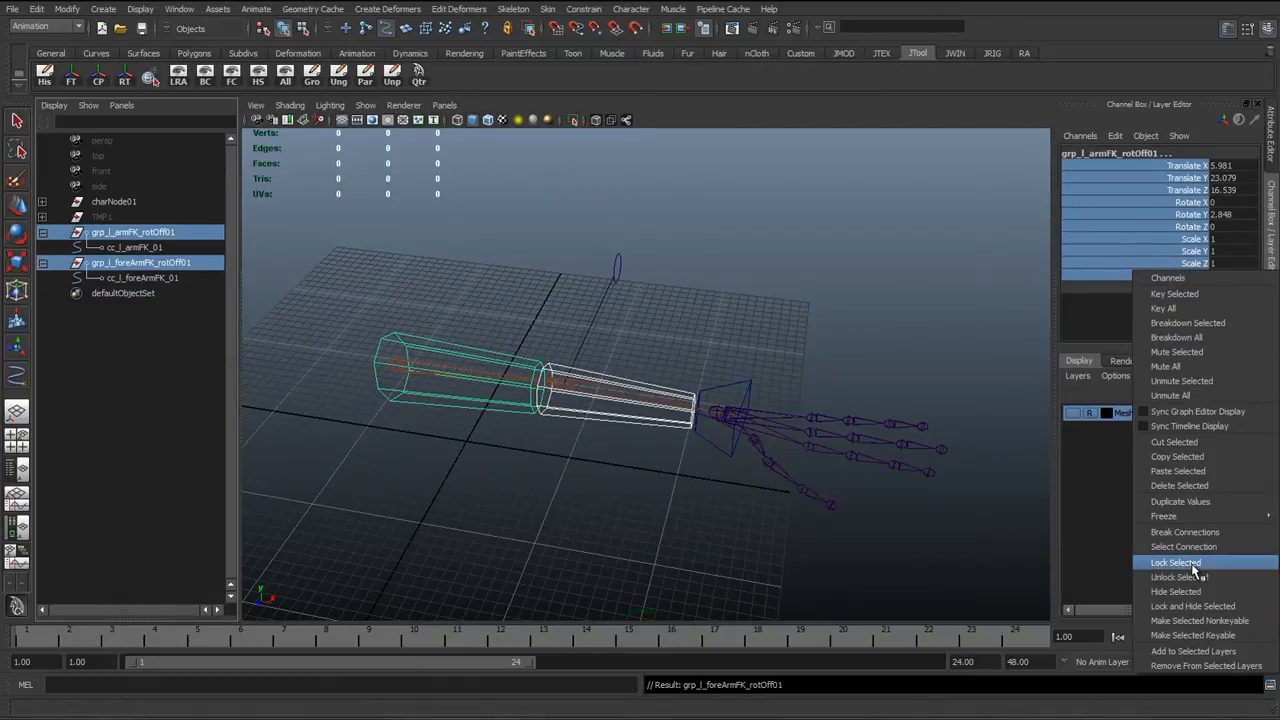
mouse_move(1198, 518)
click(1200, 606)
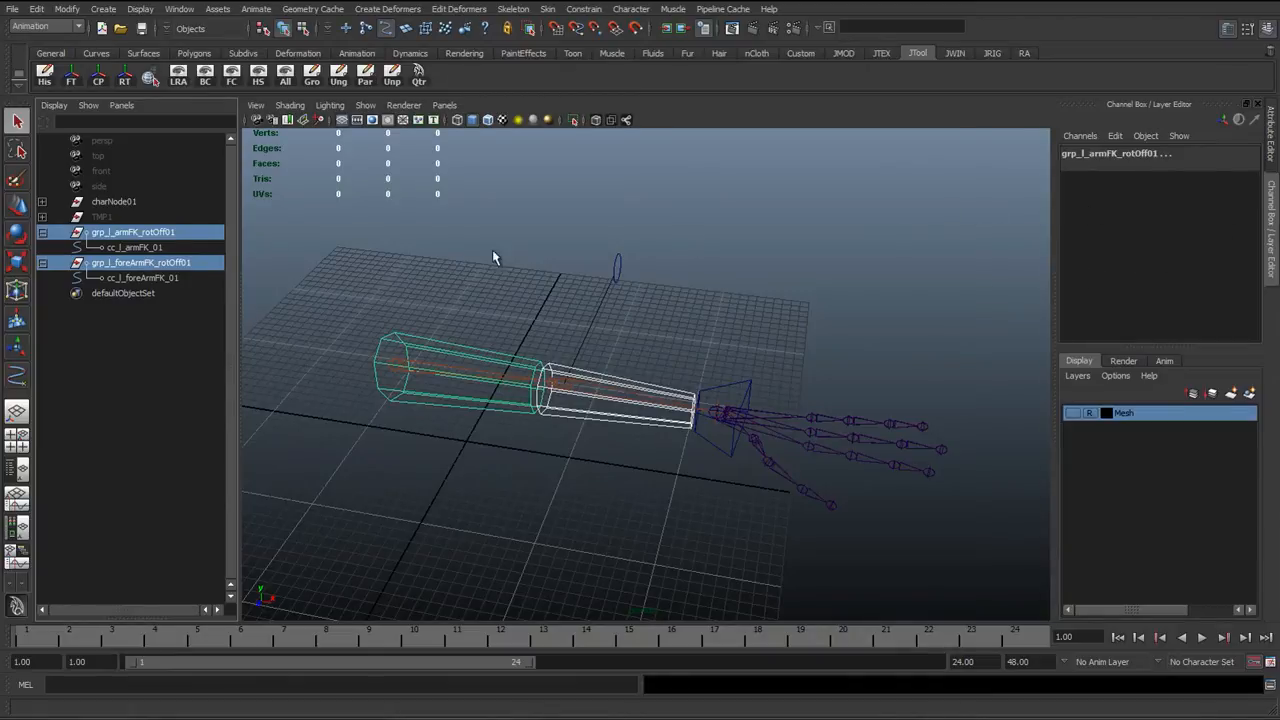
Step: Examine the upper arm and forearm FK controls and their channel values from several angles
click(383, 309)
click(508, 357)
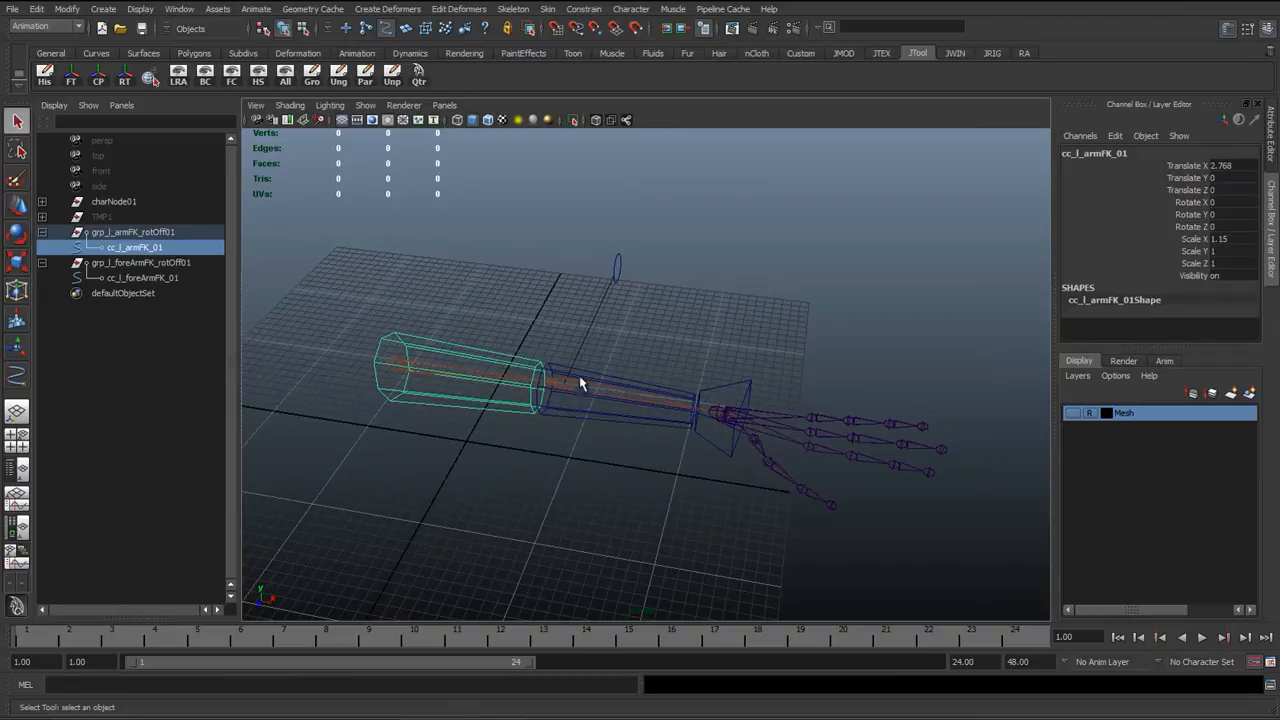
alt+drag(583, 380, 570, 410)
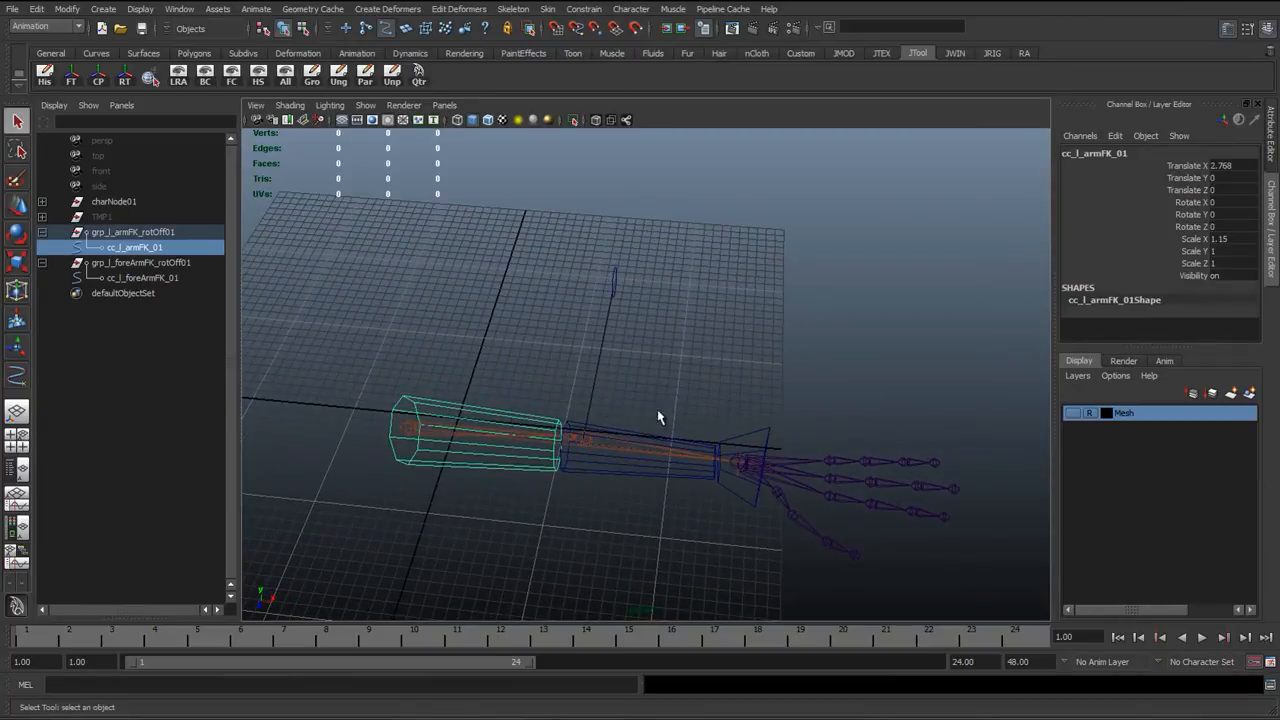
alt+drag(658, 417, 651, 428)
alt+middle_drag(584, 385, 642, 350)
alt+right_drag(642, 350, 662, 421)
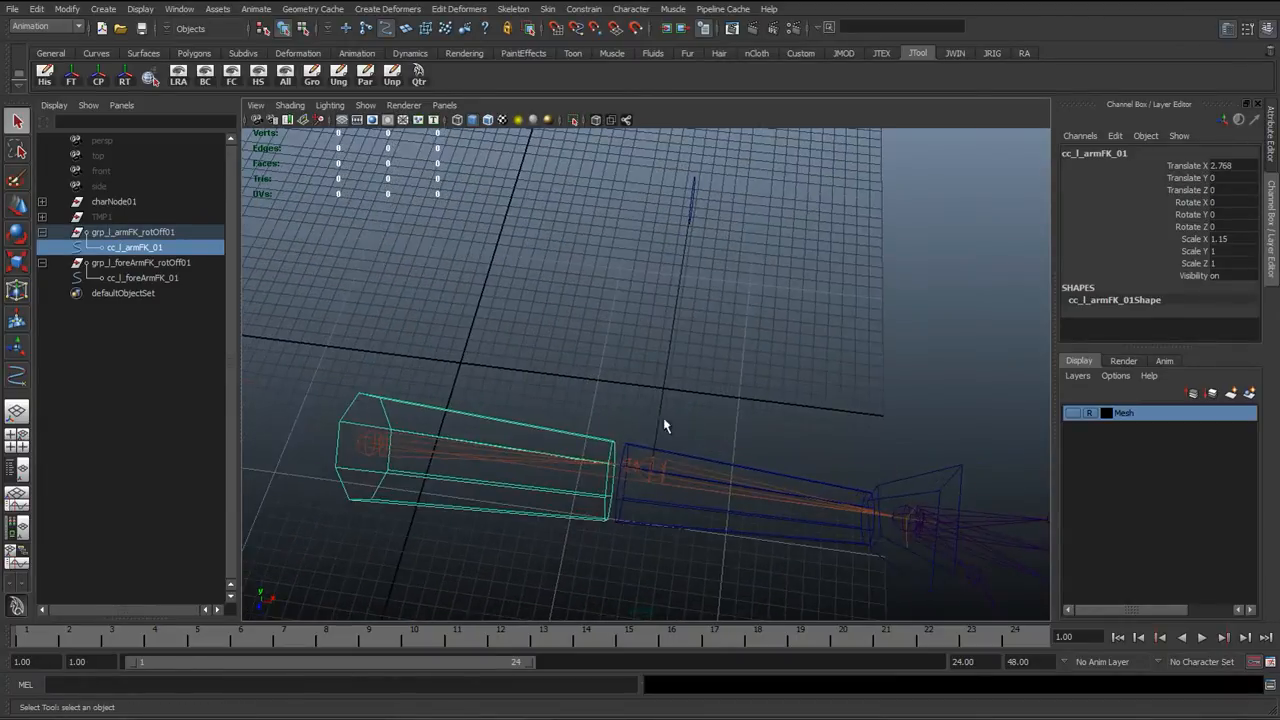
alt+middle_drag(487, 404, 549, 370)
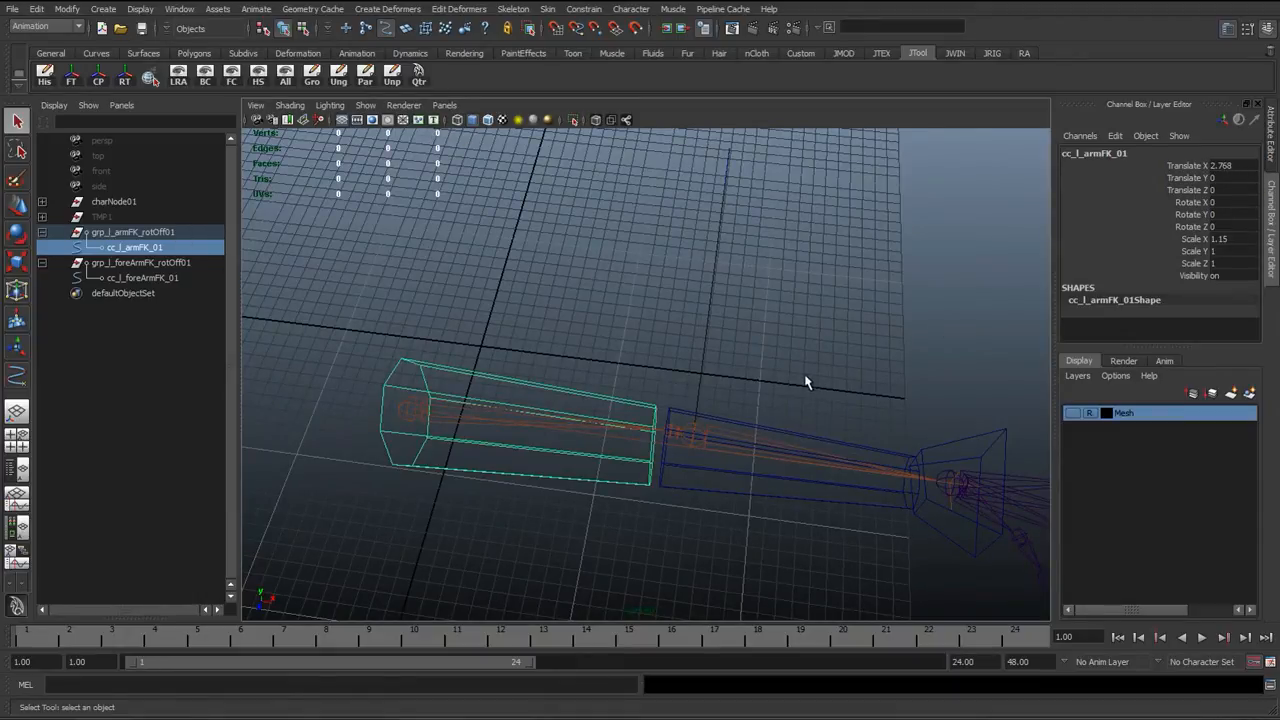
click(737, 429)
alt+drag(737, 429, 630, 483)
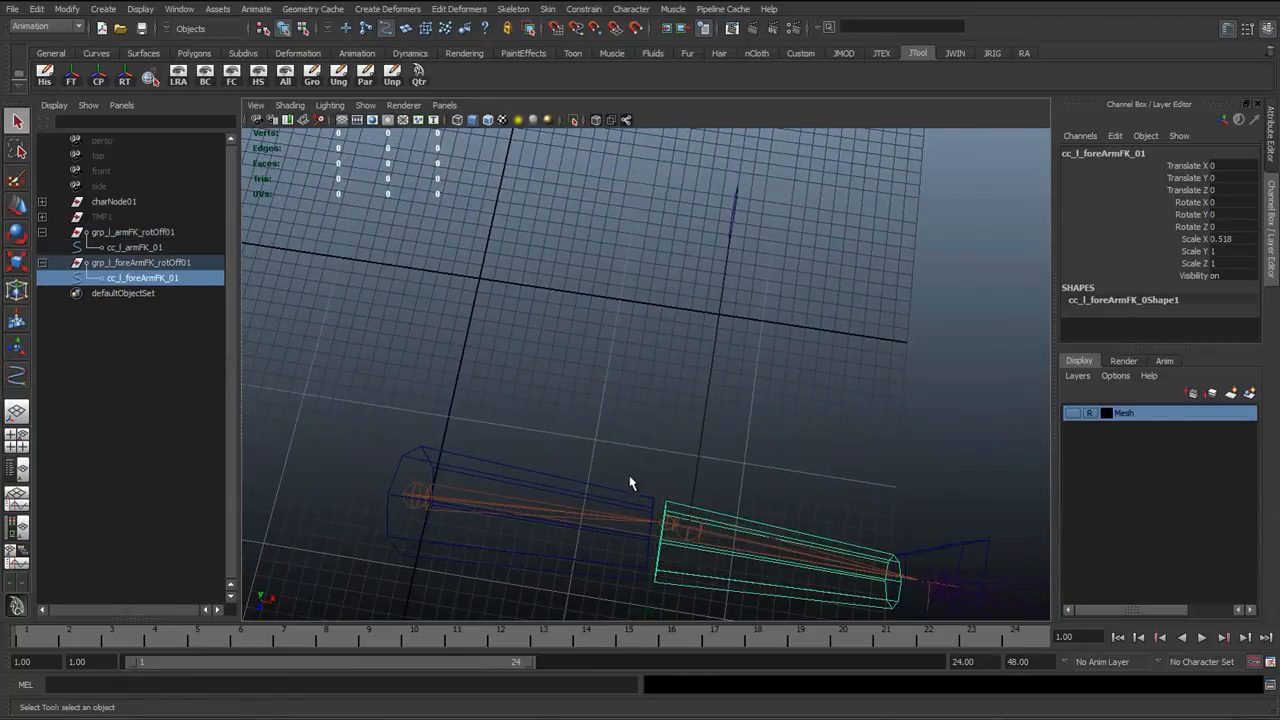
click(628, 494)
click(628, 494)
alt+drag(714, 457, 744, 396)
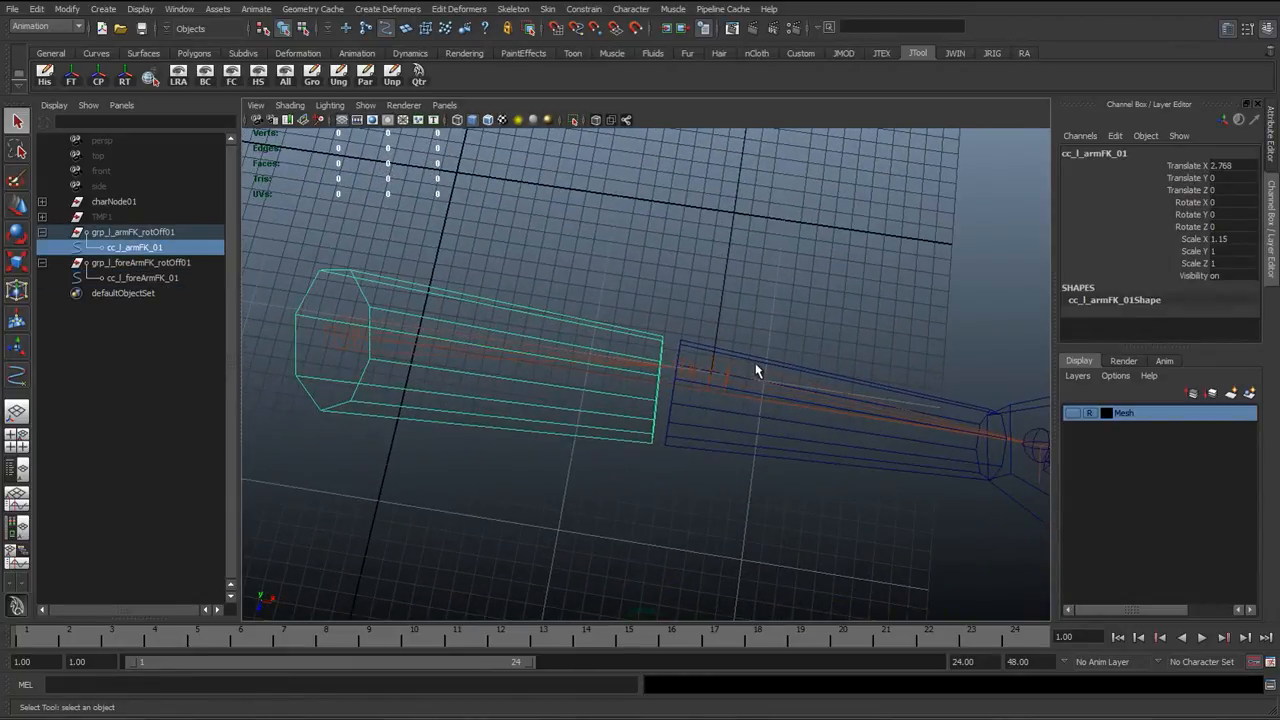
shift+click(758, 369)
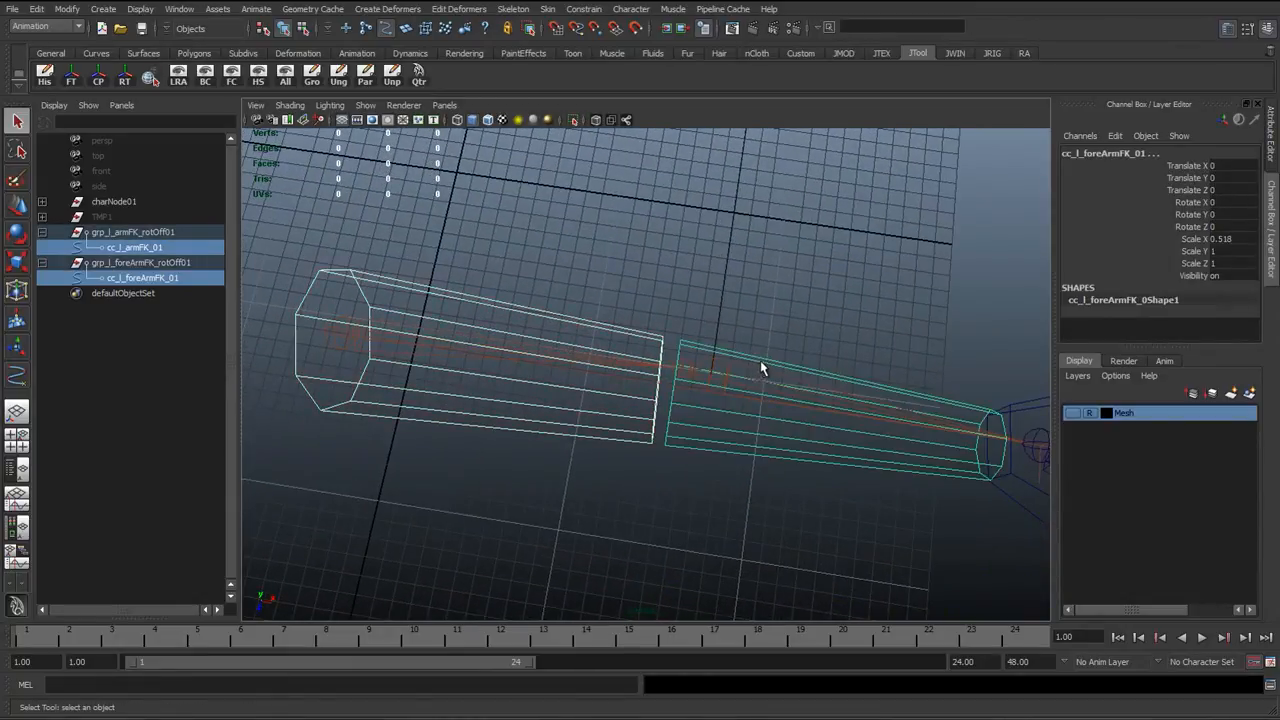
click(497, 323)
alt+right_drag(494, 323, 488, 354)
click(147, 281)
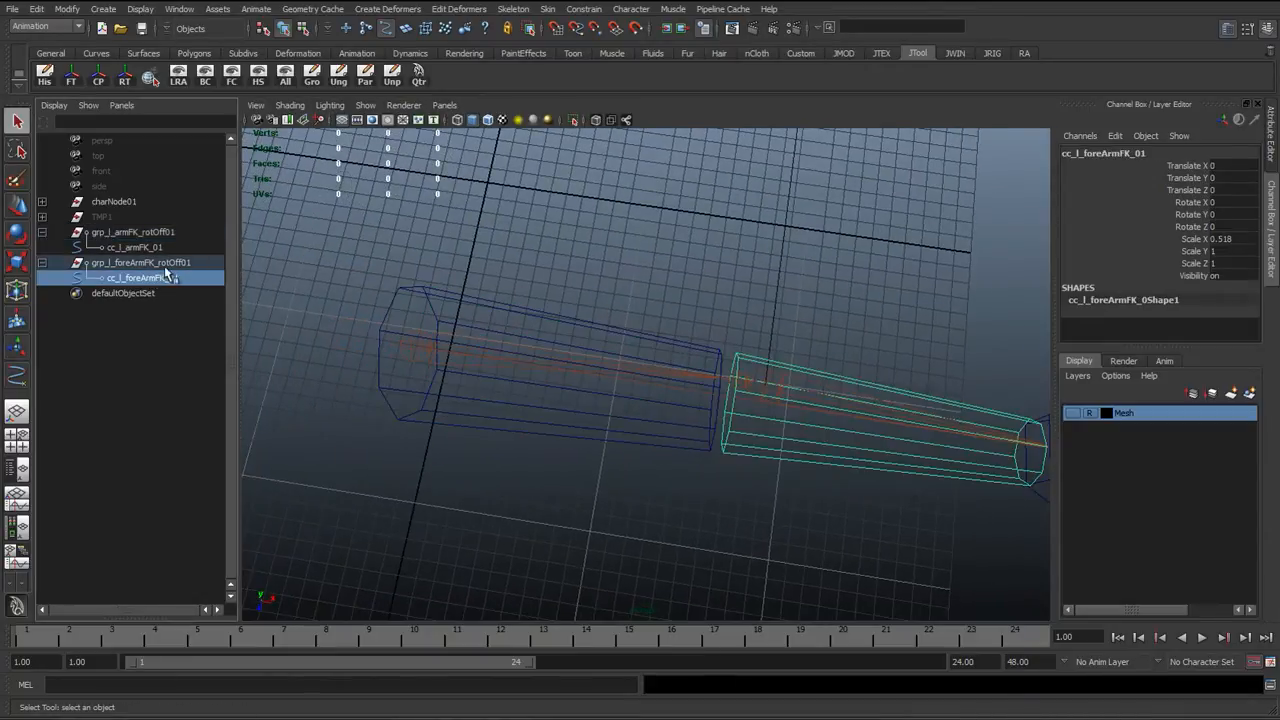
Step: Check the upper arm control's rotation pivot in the top view
click(627, 338)
shift+click(815, 375)
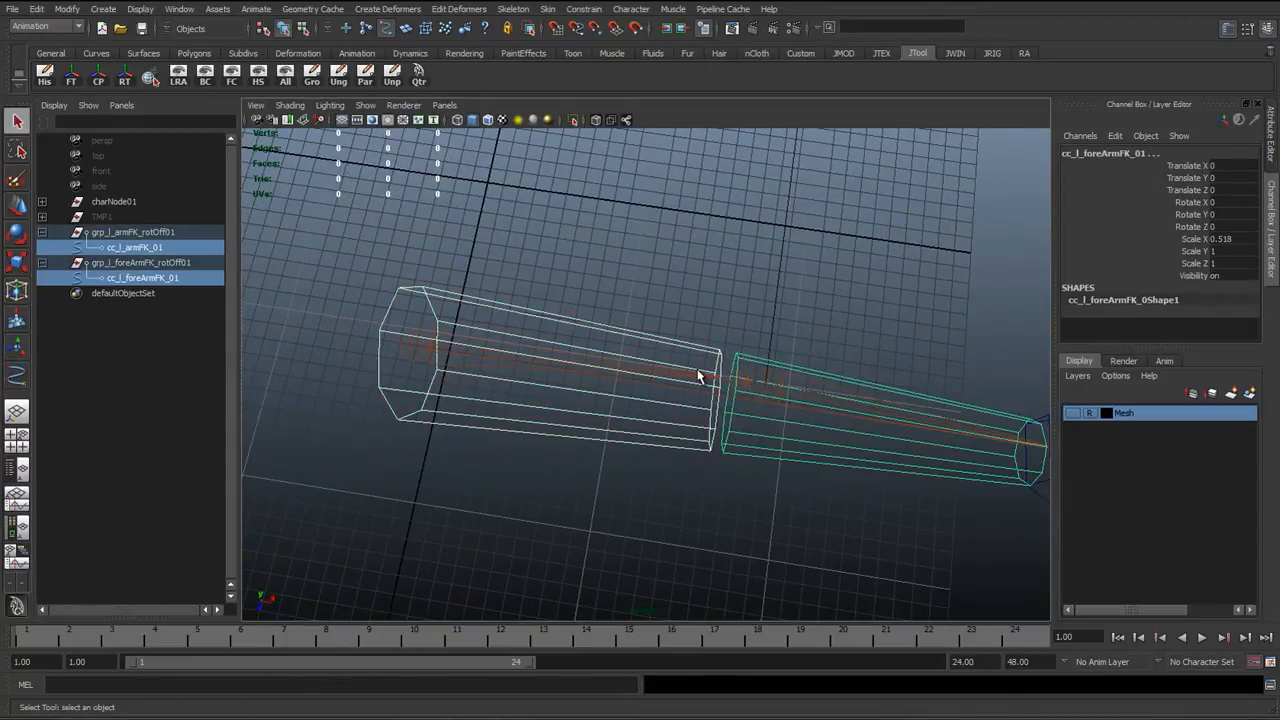
key(e)
key(space)
drag(706, 400, 413, 360)
alt+middle_drag(413, 360, 646, 319)
click(584, 295)
click(513, 300)
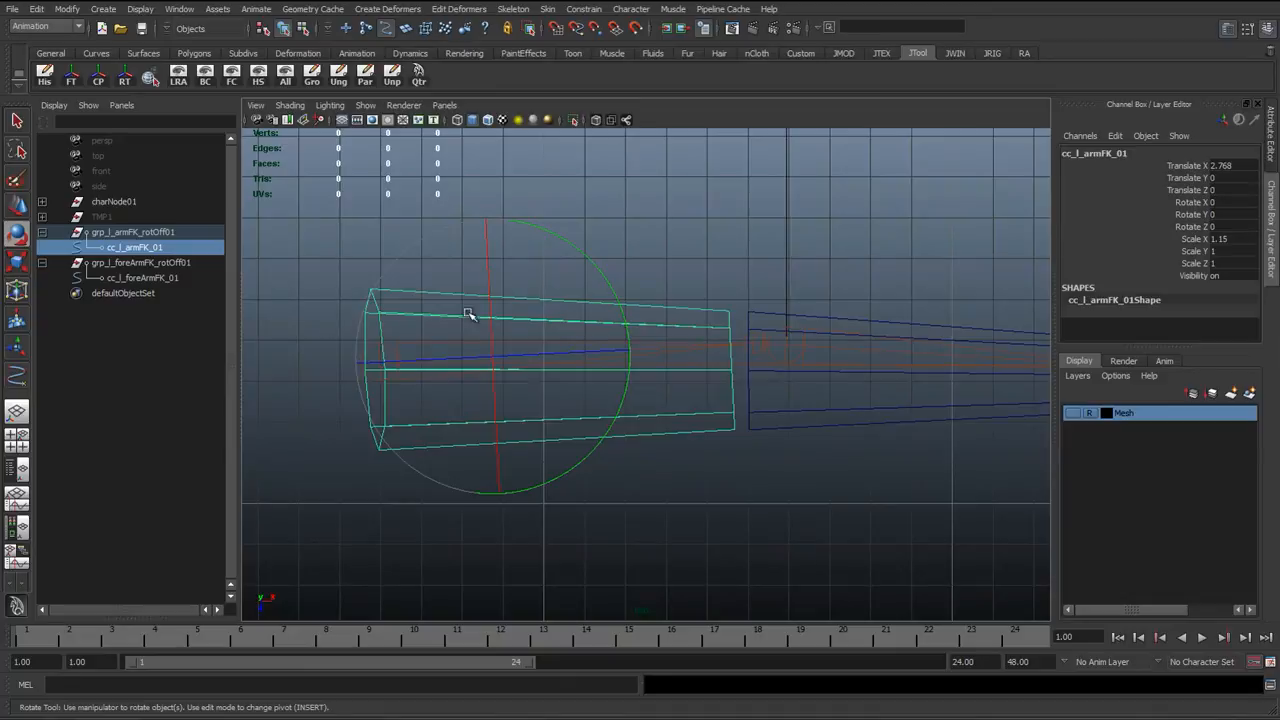
Step: Freeze the transformations of cc_l_armFK_01 and cc_l_foreArmFK_01
key(q)
alt+middle_drag(692, 323, 234, 317)
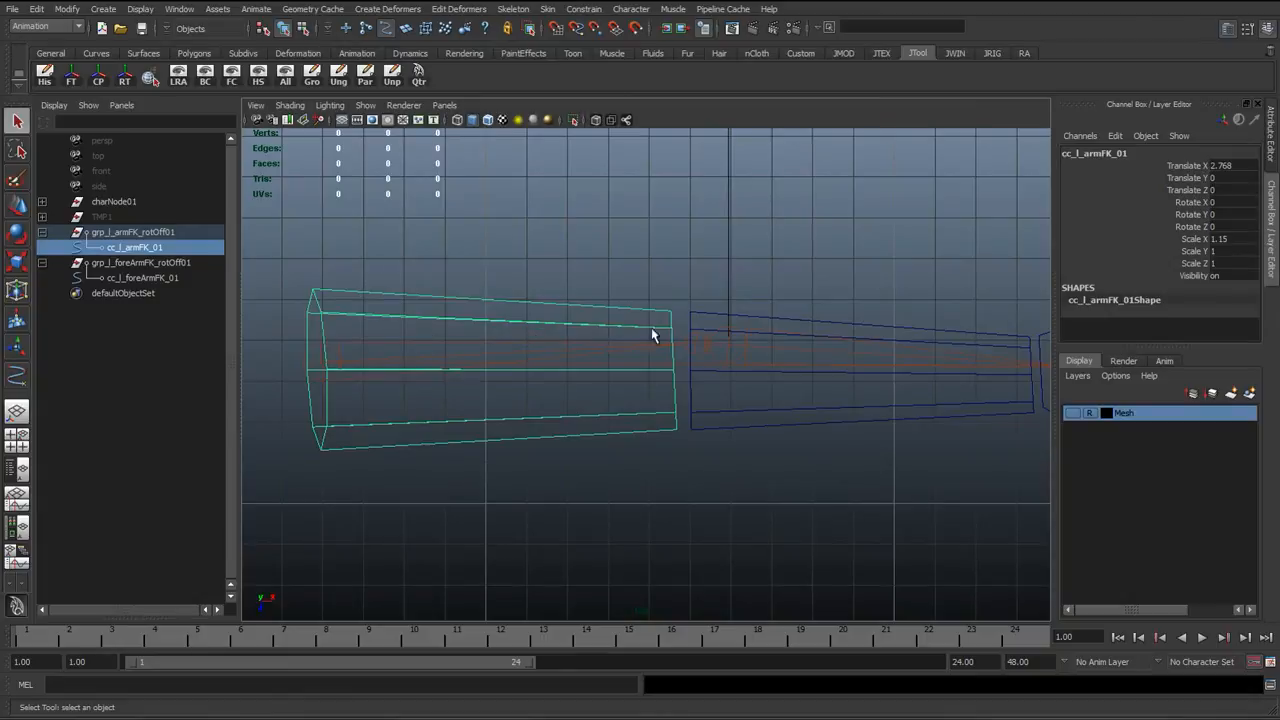
shift+click(769, 321)
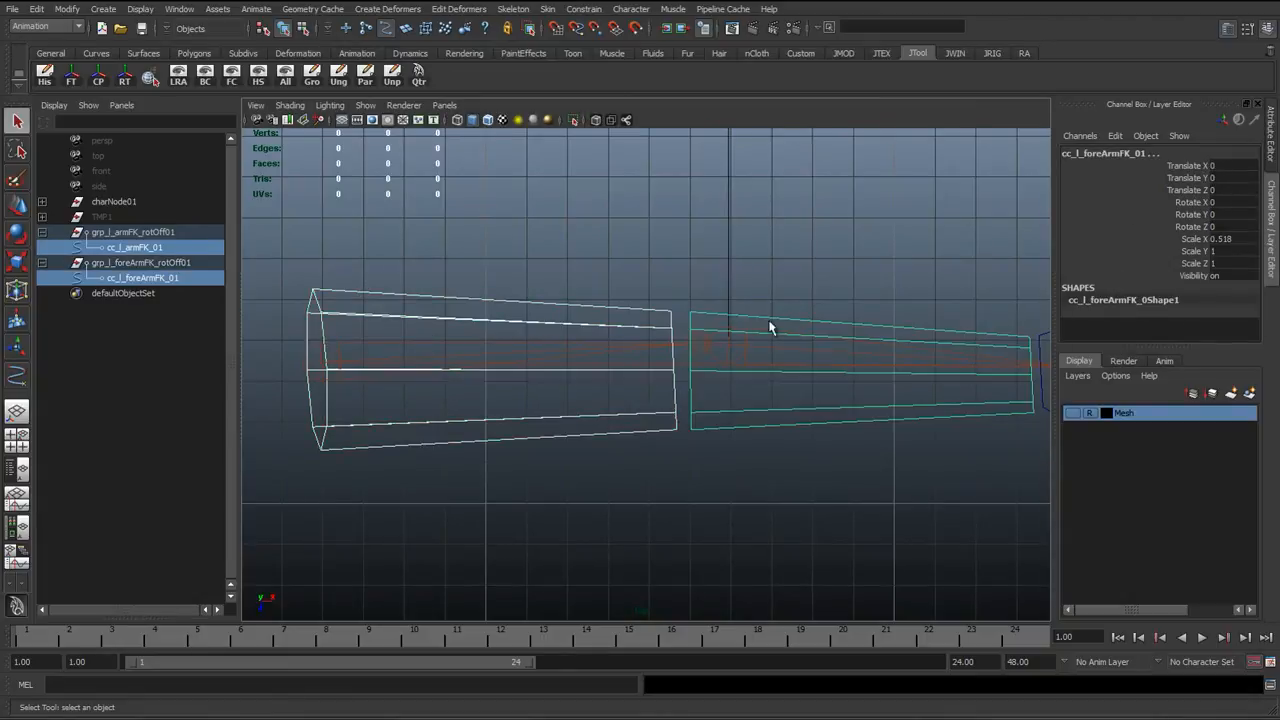
click(71, 74)
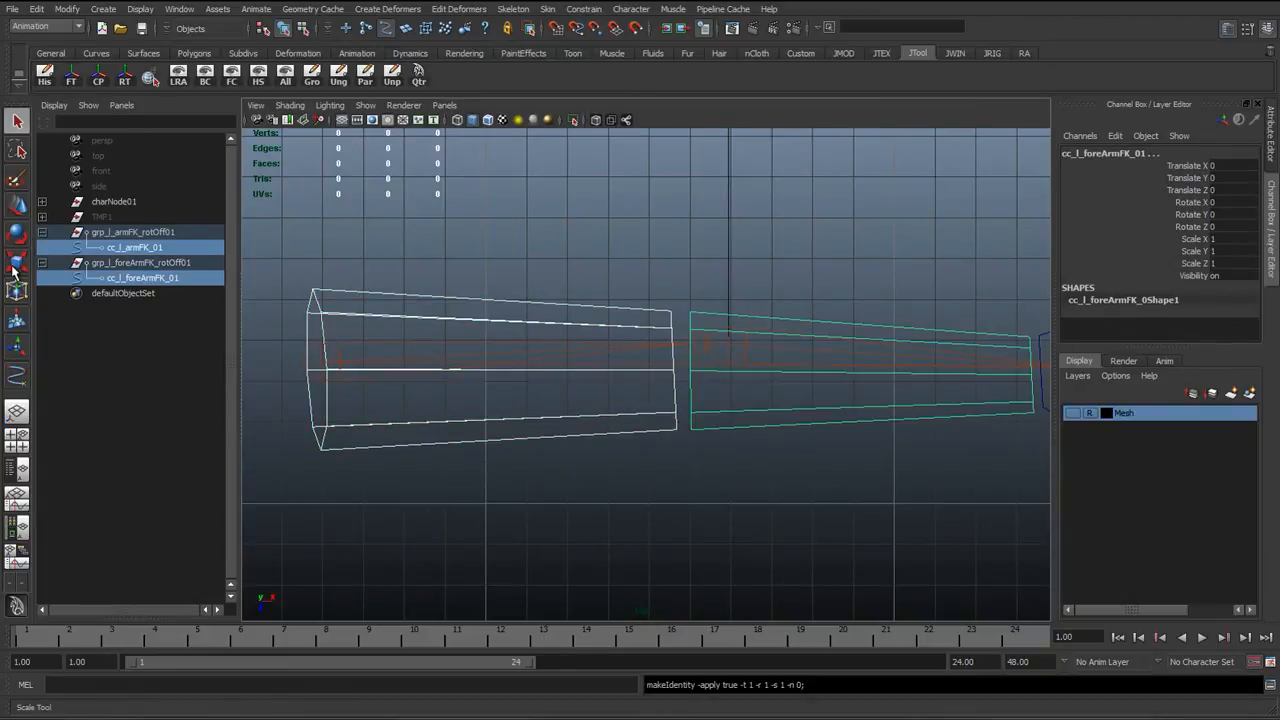
Step: Inspect where the upper arm control's rotation pivot sits relative to the shoulder joint
click(482, 296)
click(506, 337)
key(e)
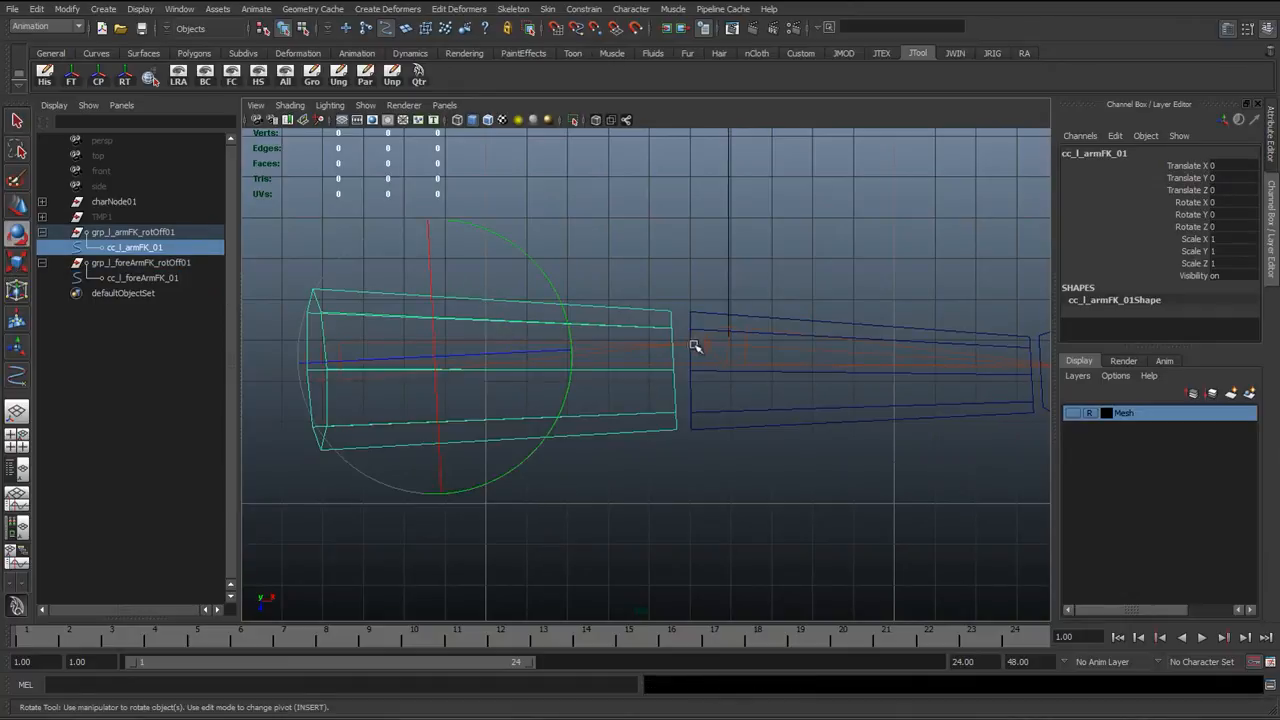
click(738, 318)
alt+middle_drag(718, 314, 656, 320)
scroll(620, 342, up, 1)
alt+middle_drag(545, 338, 653, 334)
click(603, 330)
scroll(600, 340, up, 1)
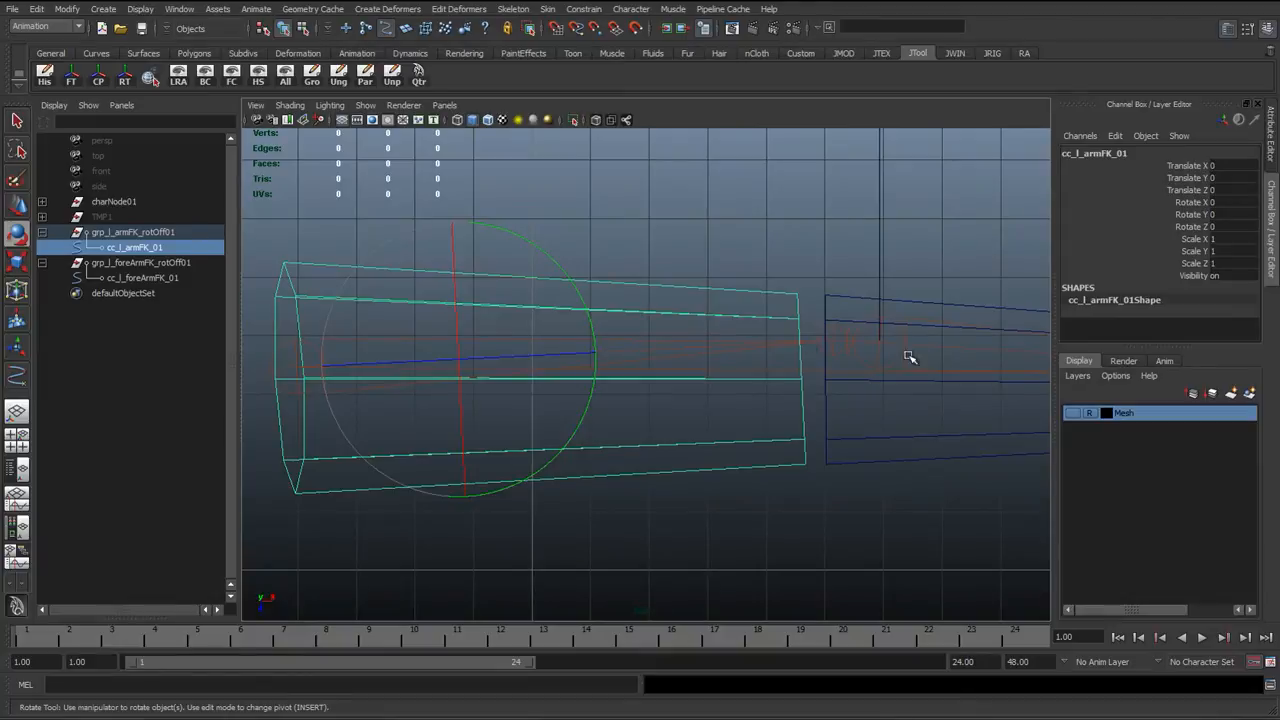
Step: Inspect the forearm control's rotation pivot and orientation relative to the elbow joint
alt+middle_drag(903, 357, 697, 340)
click(697, 340)
click(749, 317)
alt+middle_drag(837, 331, 647, 382)
scroll(578, 382, up, 1)
scroll(578, 382, up, 2)
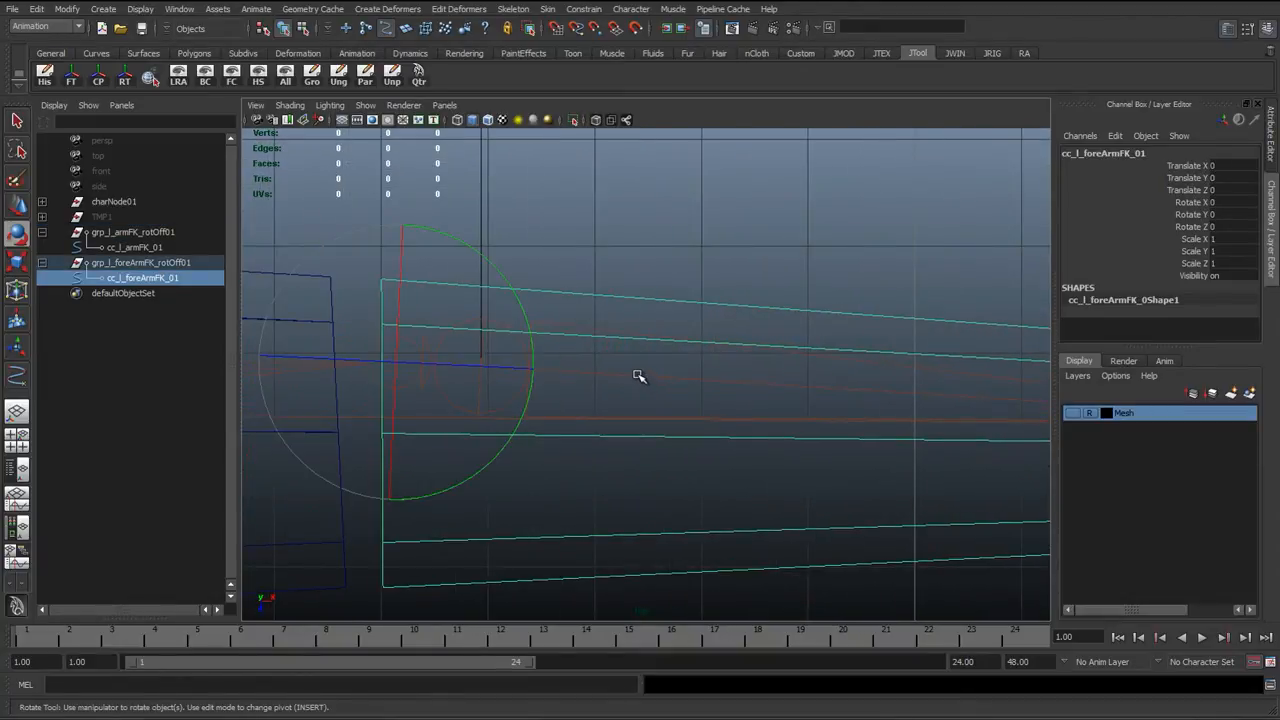
scroll(640, 377, down, 4)
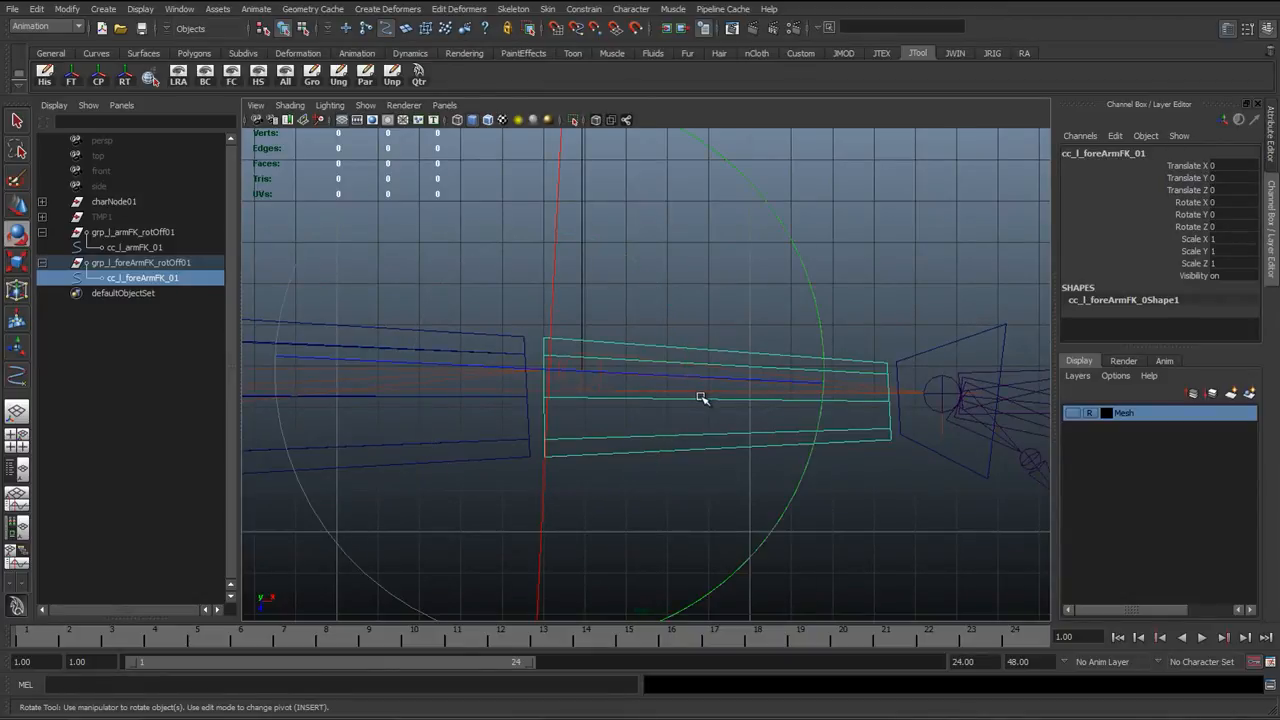
scroll(790, 398, up, 2)
alt+middle_drag(719, 382, 554, 369)
scroll(380, 356, up, 2)
scroll(380, 356, up, 1)
scroll(560, 375, up, 3)
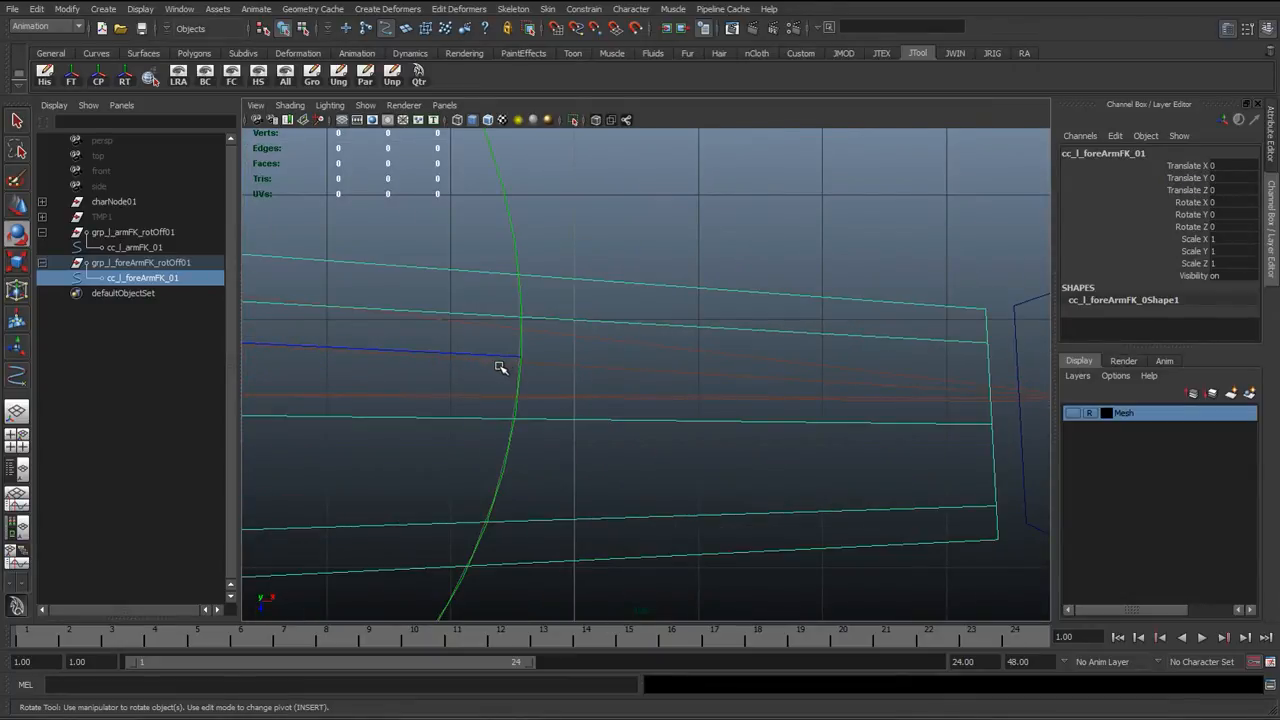
scroll(495, 366, down, 4)
key(minus)
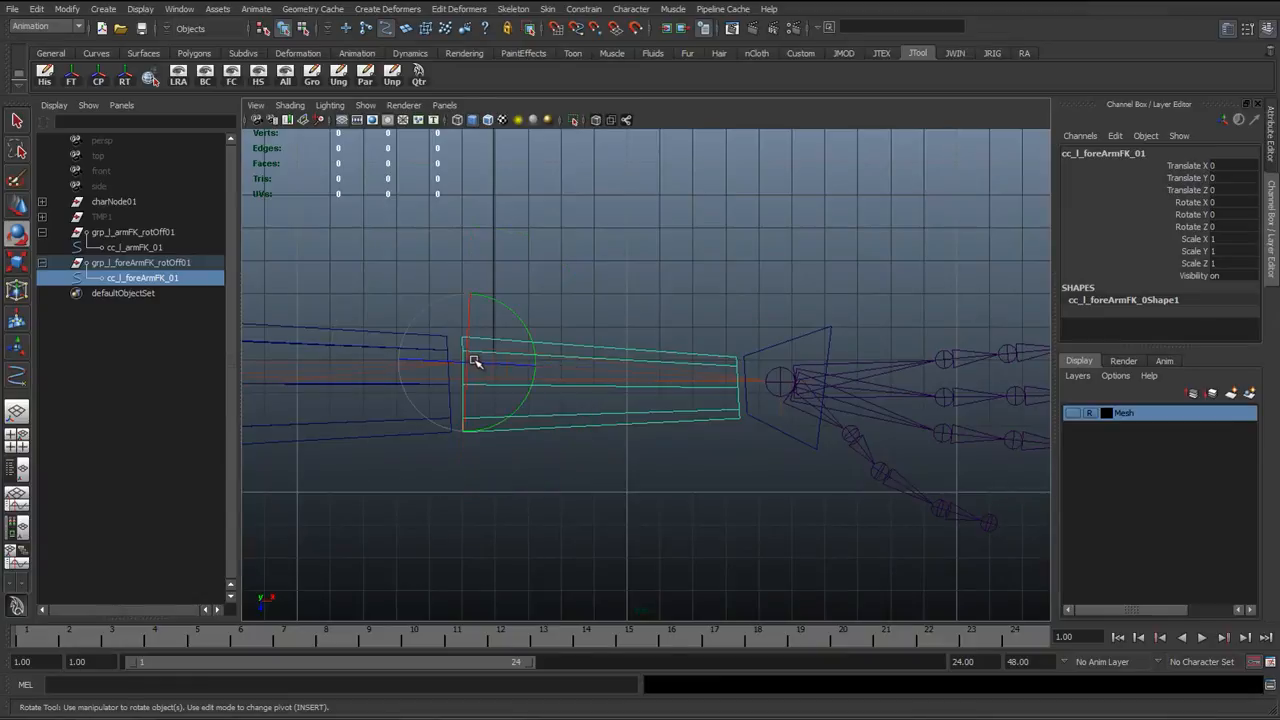
key(equal)
scroll(468, 362, up, 3)
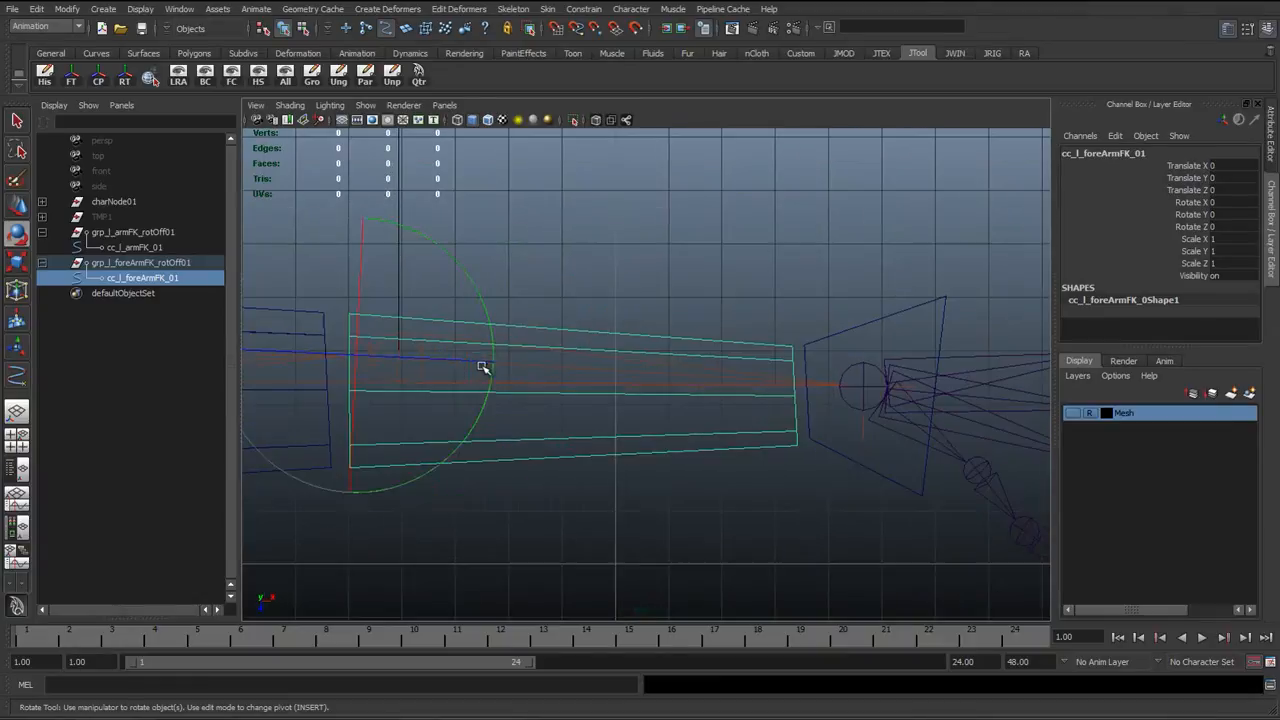
Step: Examine the elbow joint closely with the rotate manipulator hidden and the forearm control deselected
key(q)
alt+middle_drag(480, 363, 642, 375)
scroll(600, 370, up, 2)
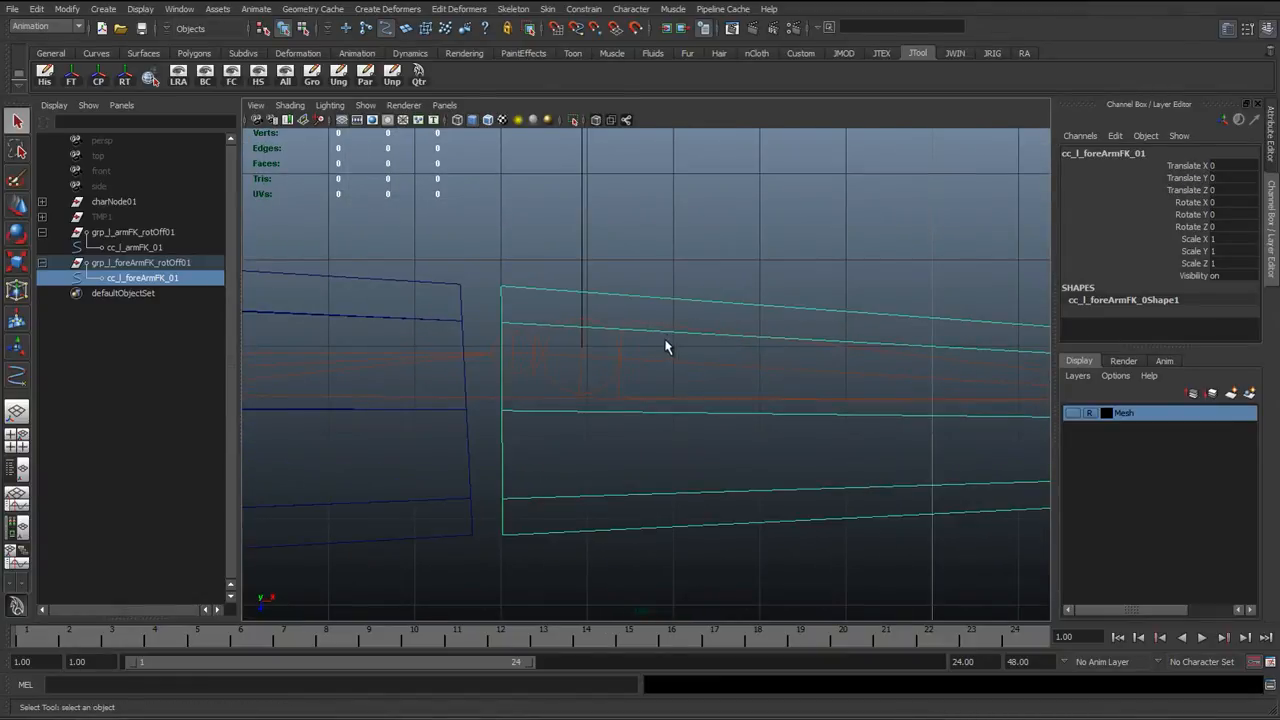
scroll(543, 343, up, 3)
click(462, 321)
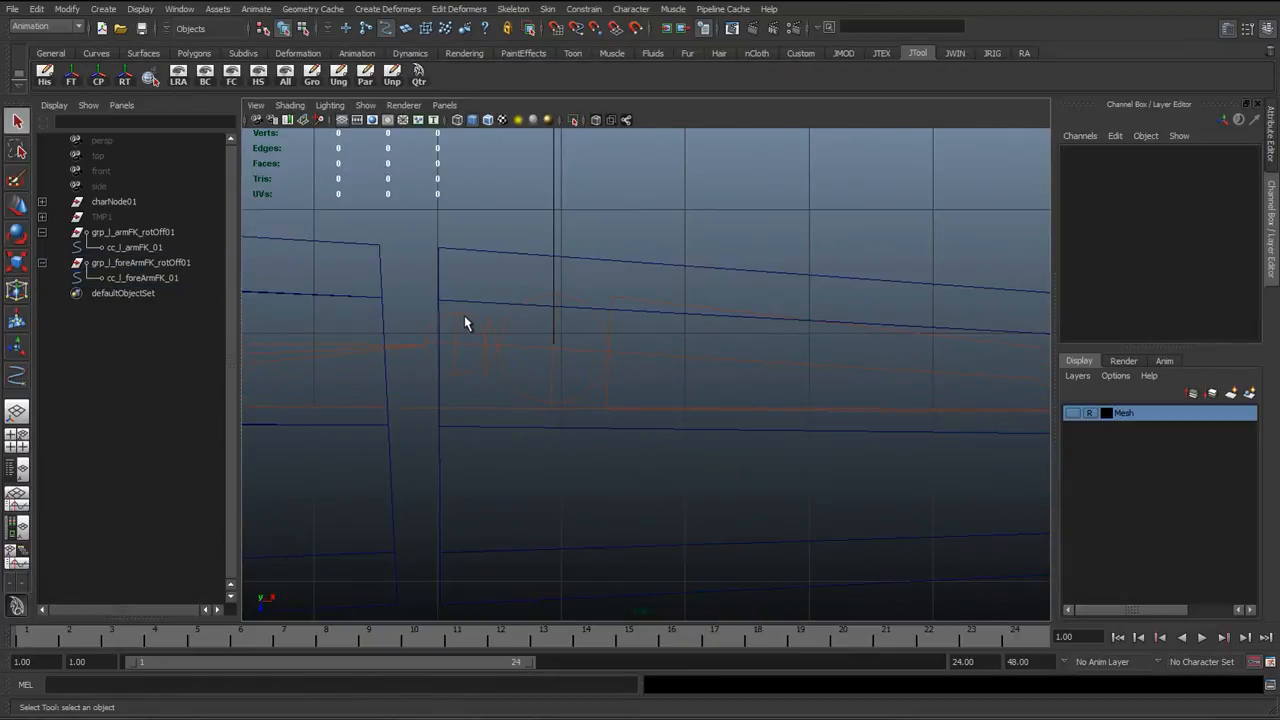
Step: Restrict selection so the joints can be picked, and select the elbow joint jtBn_l_elbowA_01 to view its chain down to the hand
click(386, 28)
click(365, 28)
click(463, 314)
scroll(529, 342, down, 6)
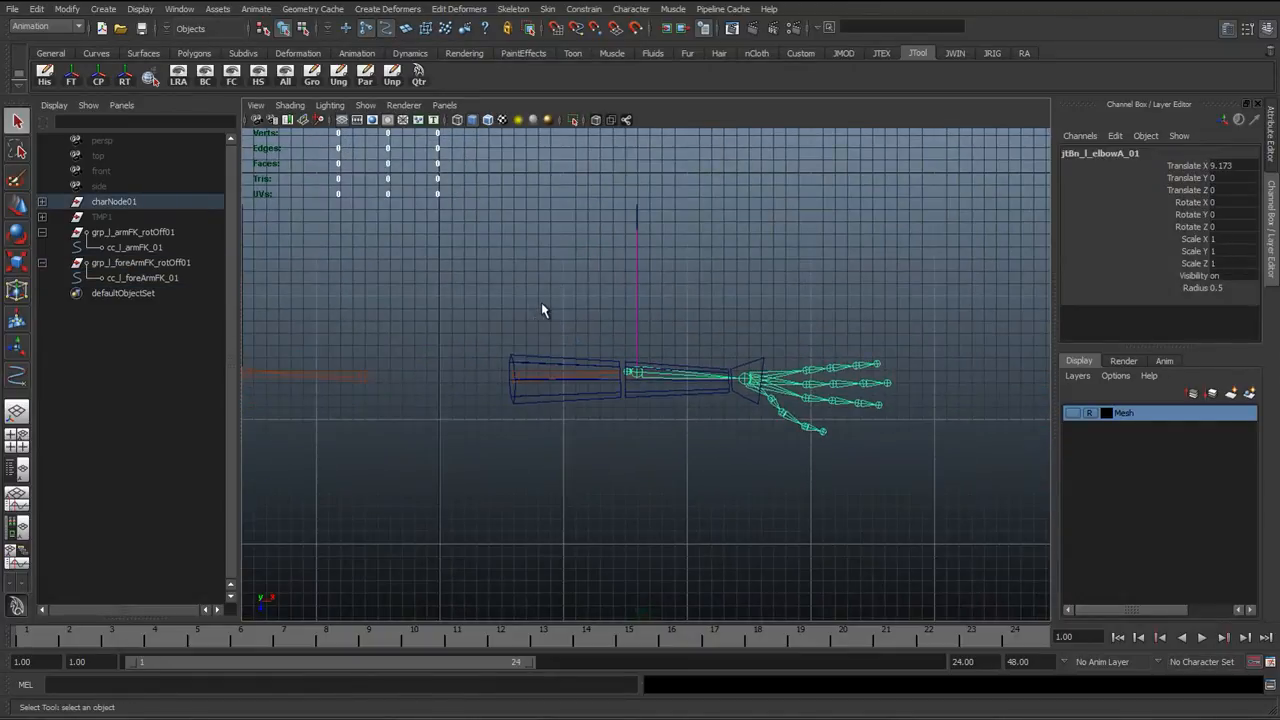
Step: Deselect the elbow joint, switch to the perspective view of the left arm, and make all object types selectable
click(543, 306)
key(space)
drag(610, 351, 614, 300)
alt+drag(620, 406, 585, 350)
alt+middle_drag(585, 350, 705, 329)
alt+drag(705, 329, 443, 259)
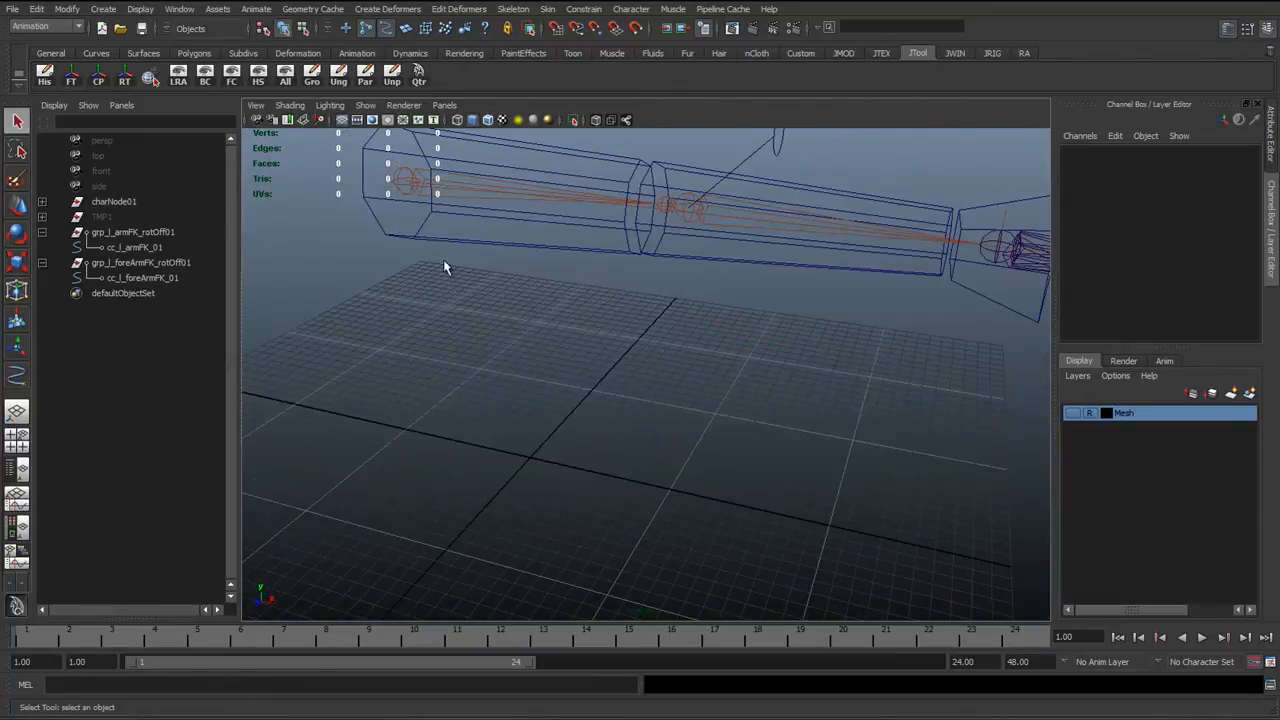
click(346, 121)
alt+middle_drag(768, 345, 607, 451)
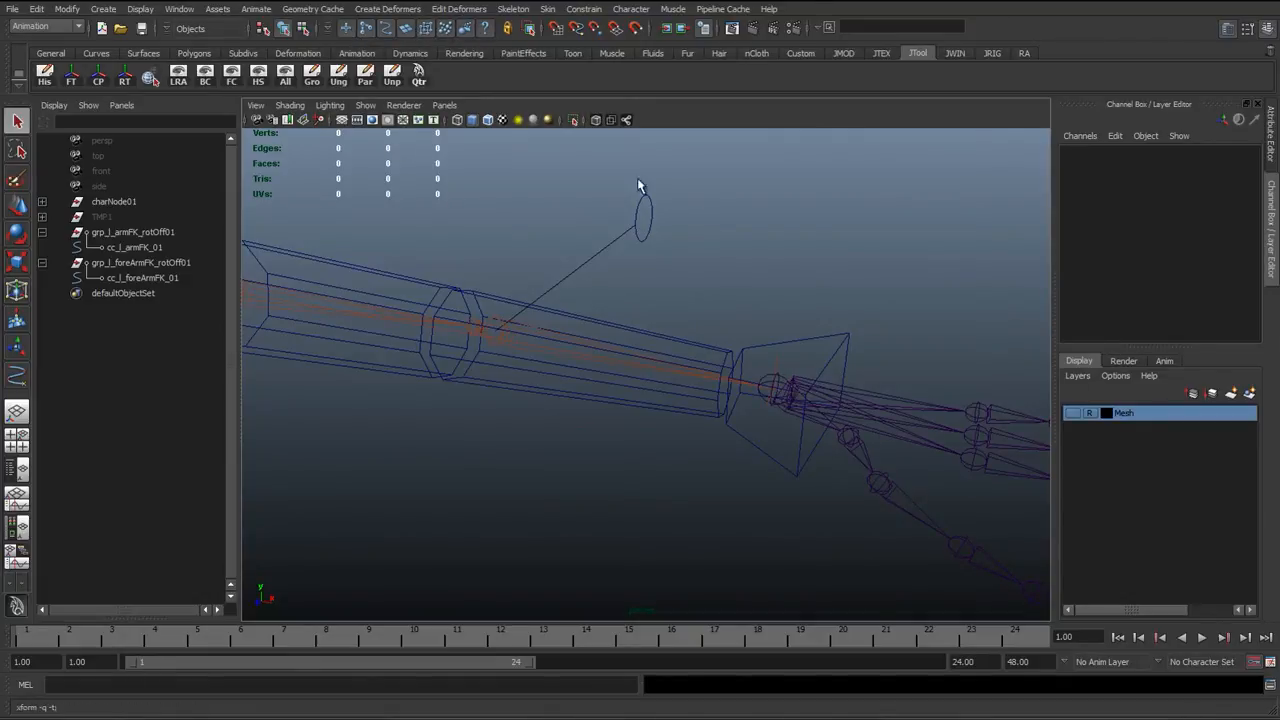
Step: Set the Ik Blend of the left arm IK handle ikRP_l_arm_01 to 0
drag(774, 354, 820, 405)
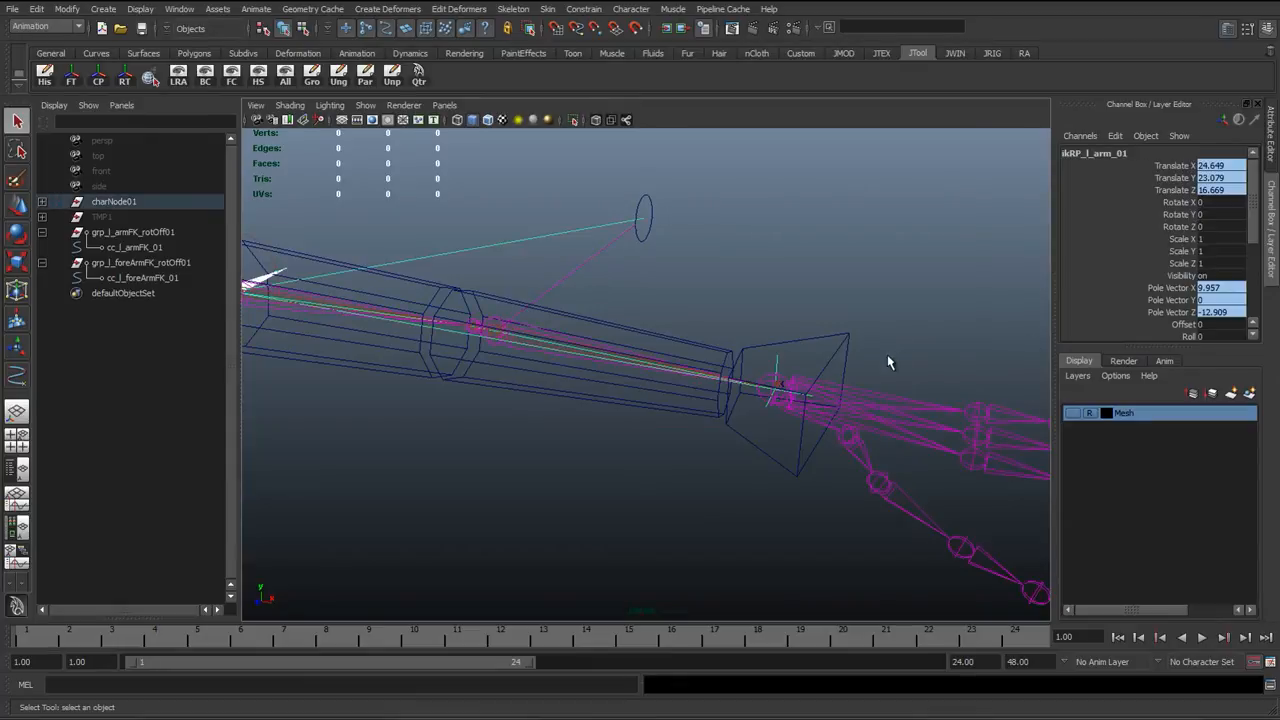
alt+middle_drag(887, 354, 787, 324)
drag(1253, 207, 1255, 257)
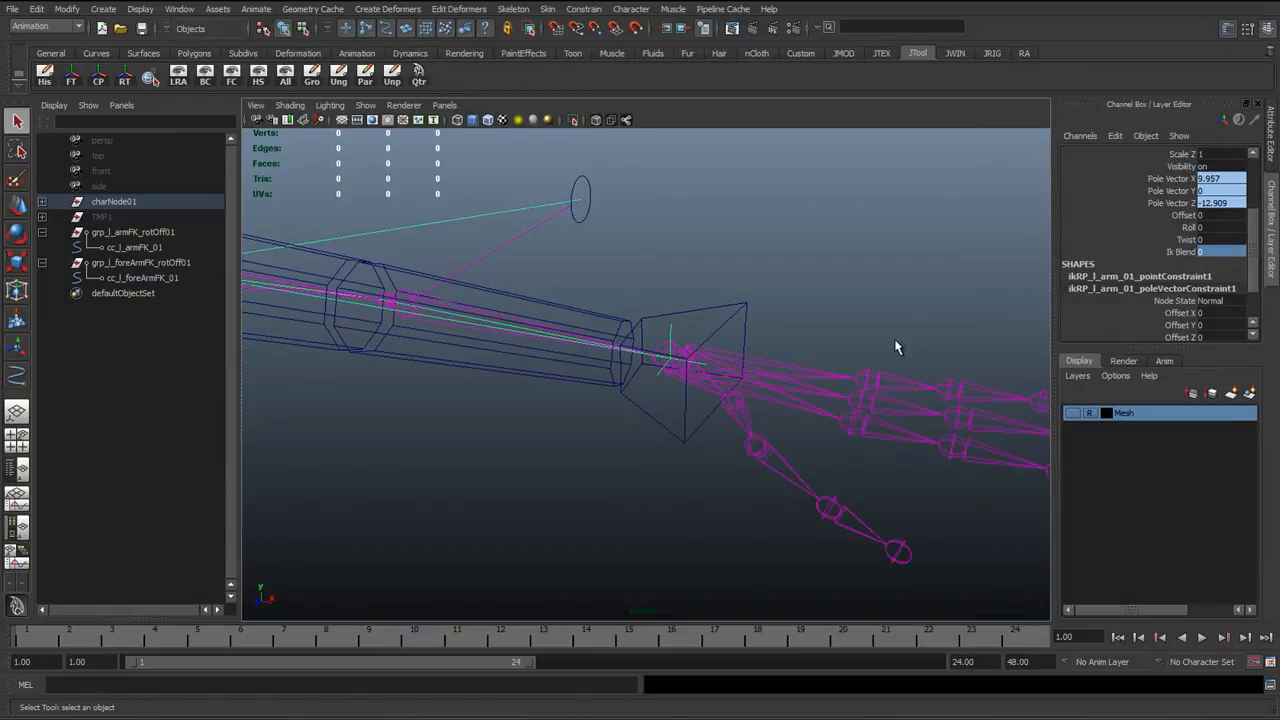
alt+middle_drag(625, 334, 750, 362)
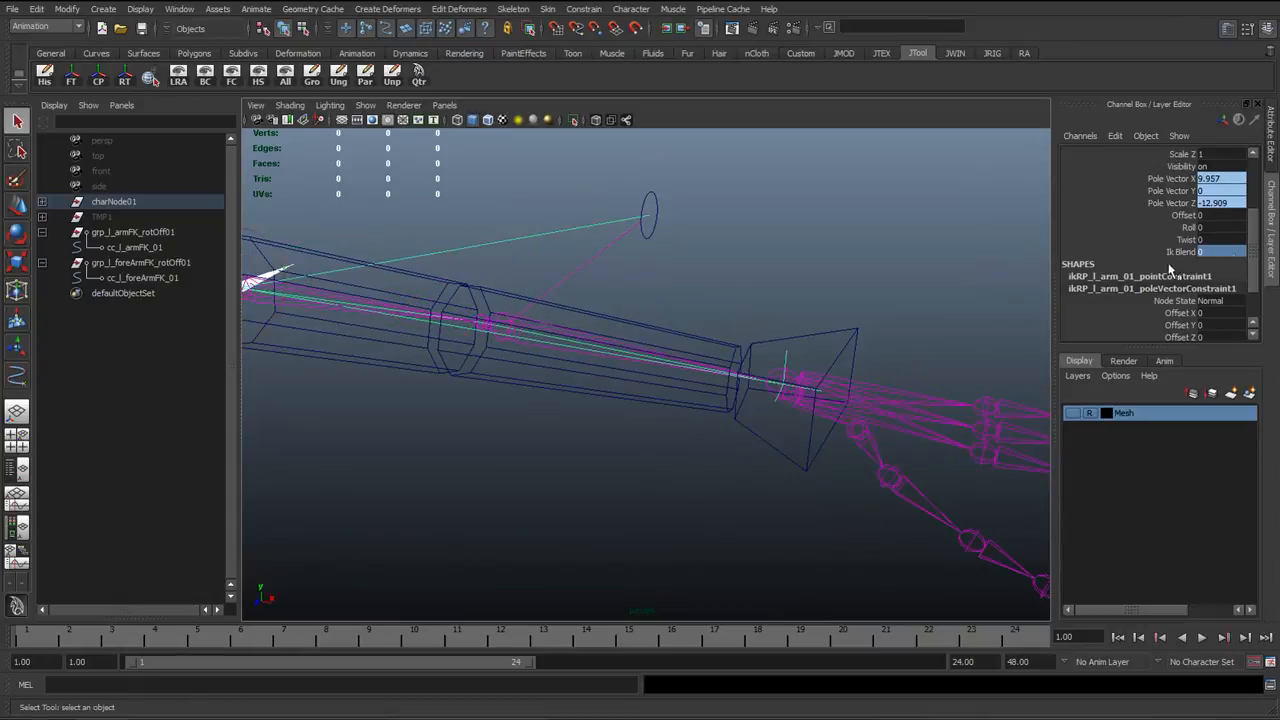
Step: Check the joint chain up to the left shoulder and review the arm IK handle's Ik Blend channel
click(497, 325)
alt+middle_drag(485, 314, 523, 334)
key(Up)
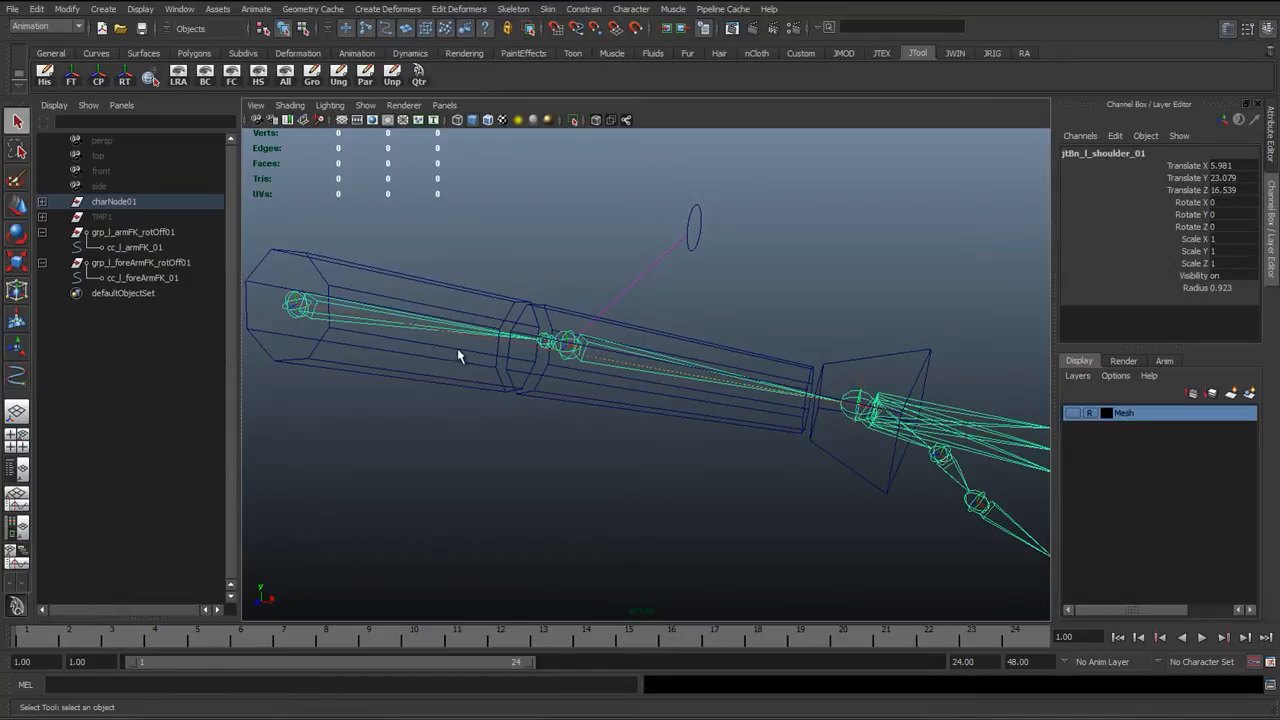
click(866, 379)
scroll(1194, 274, down, 2)
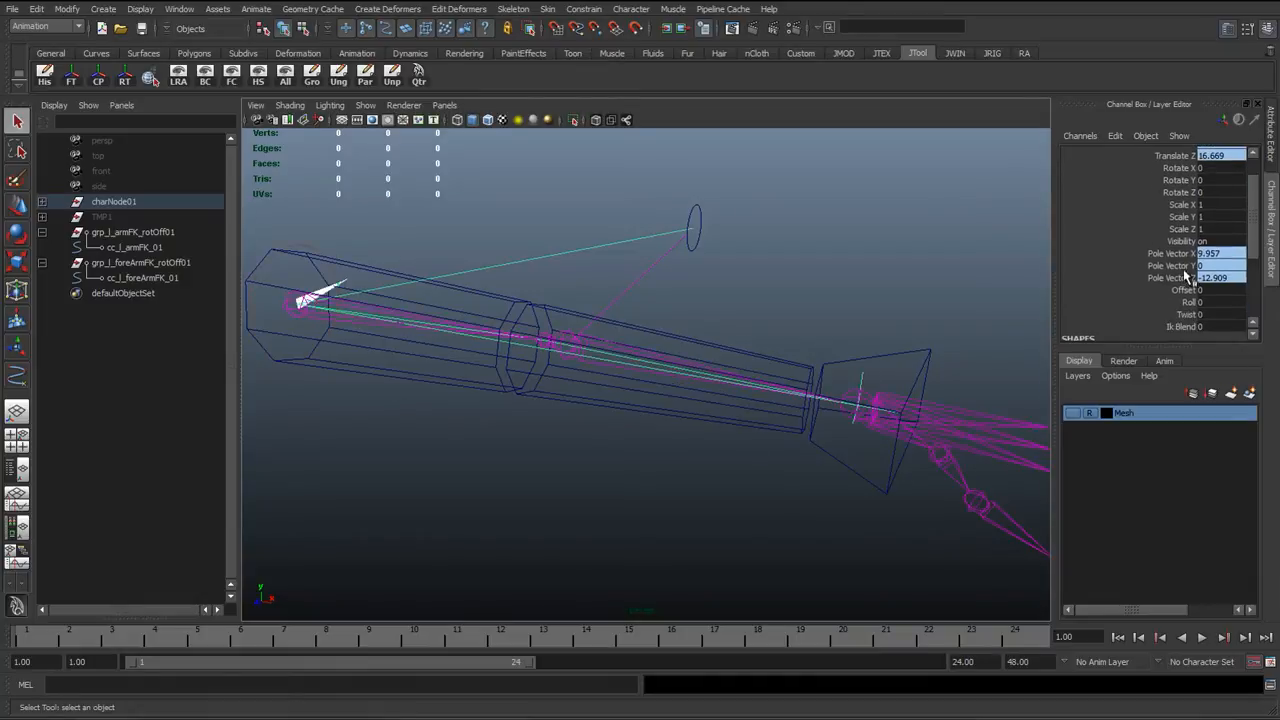
Step: Try rotating jtBn_l_shoulder_01 twice to test the arm's FK motion, undo each rotation, and clear the selection
click(453, 328)
key(e)
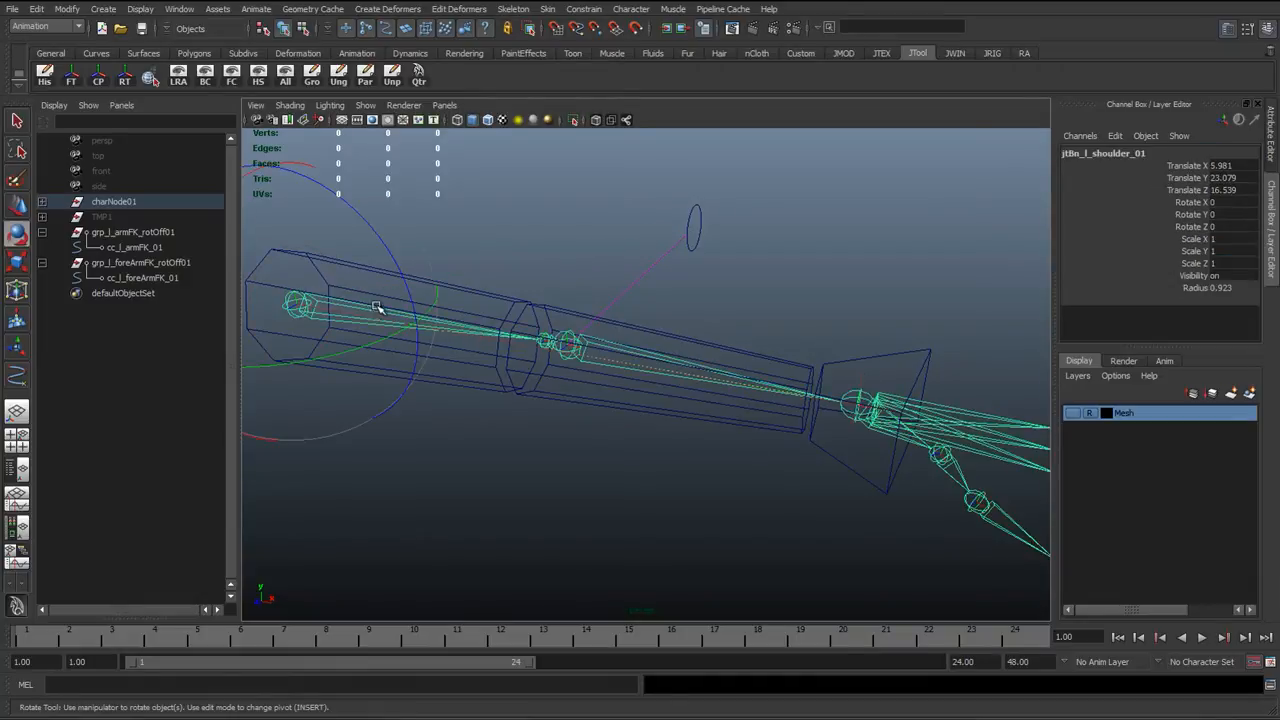
drag(391, 343, 380, 375)
key(ctrl+z)
drag(423, 300, 465, 342)
key(ctrl+z)
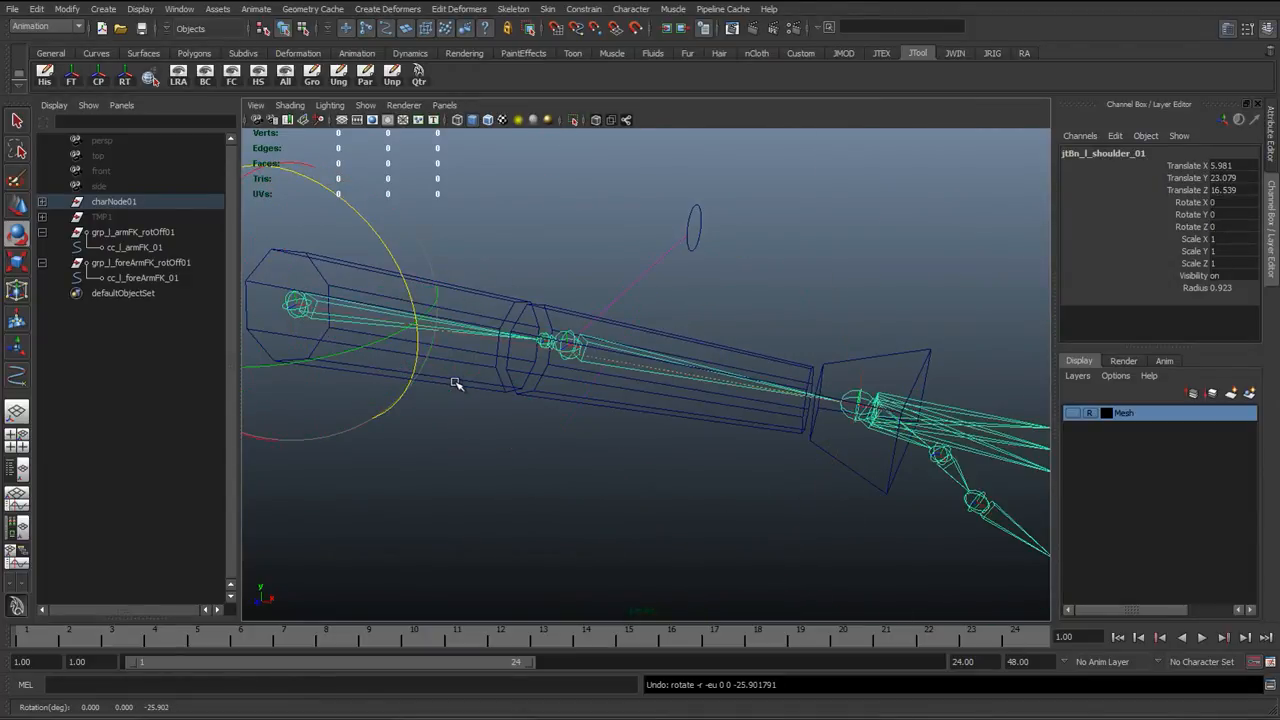
key(q)
click(490, 436)
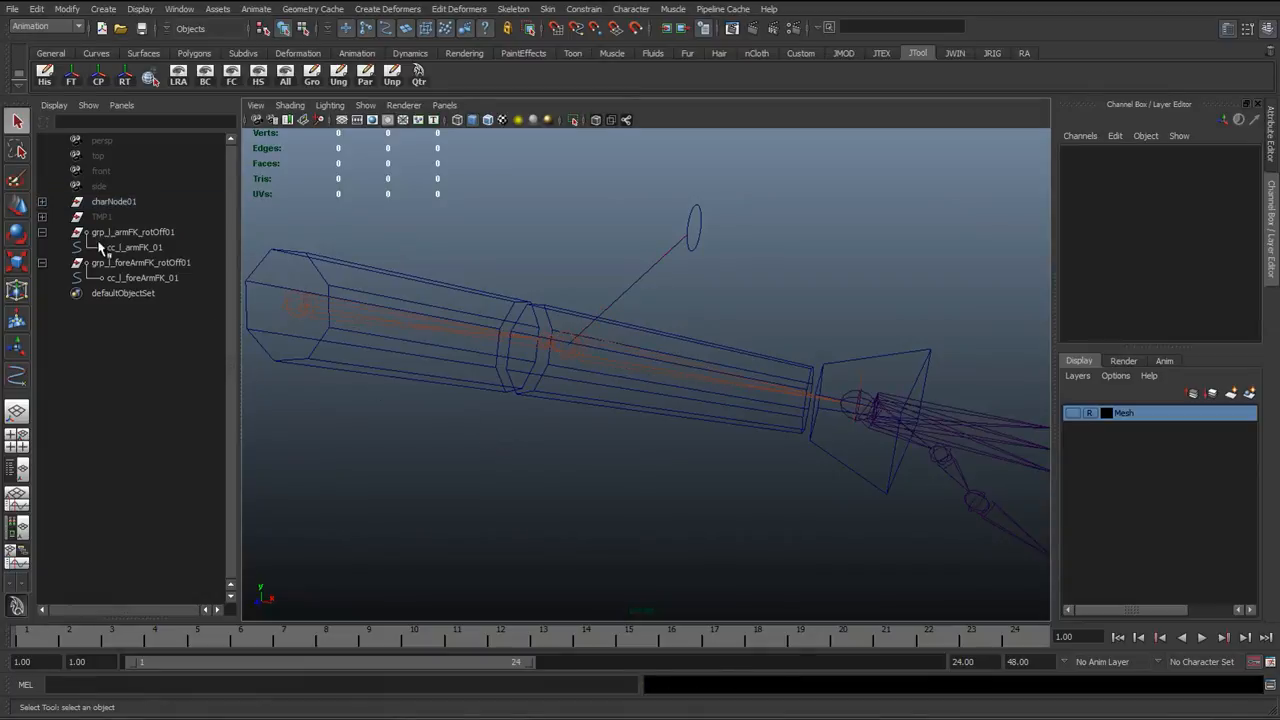
Step: Parent grp_l_armFK_rotOff01 and grp_l_foreArmFK_rotOff01 under controlObjects01 in the globalMove01 group, and collapse the character hierarchy
click(88, 234)
click(97, 249)
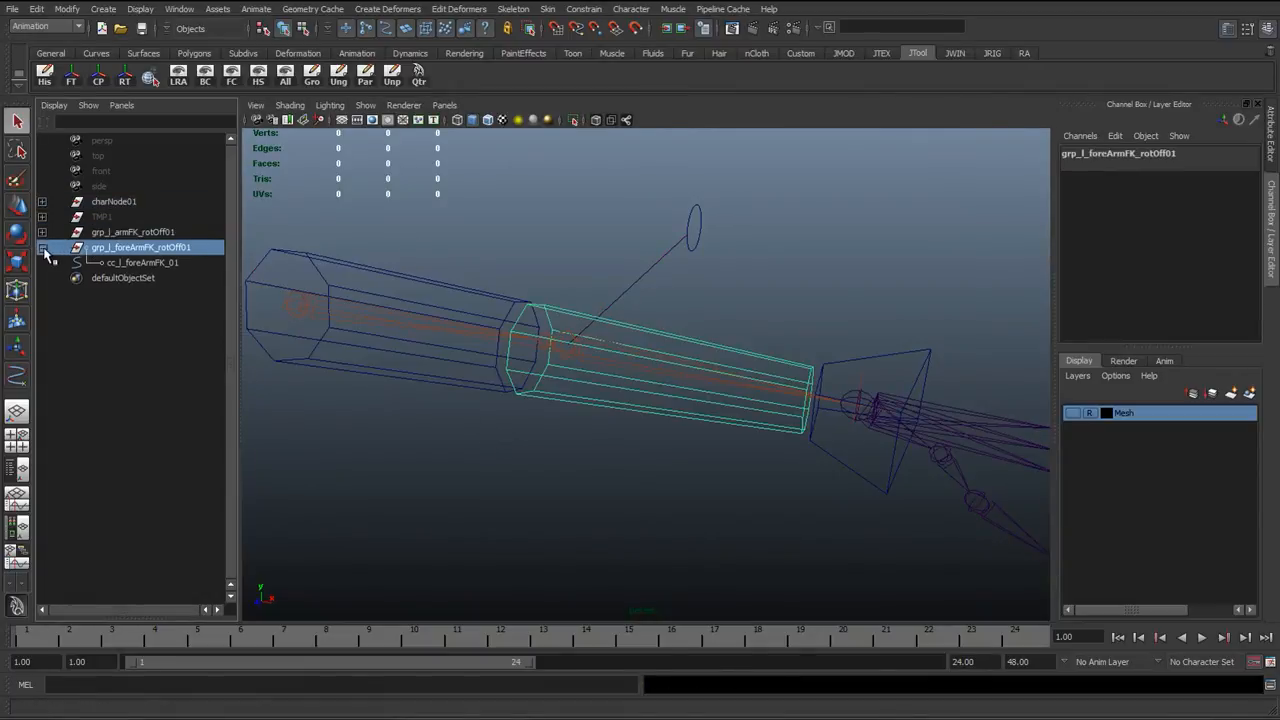
click(42, 248)
click(146, 234)
shift+click(142, 247)
click(42, 202)
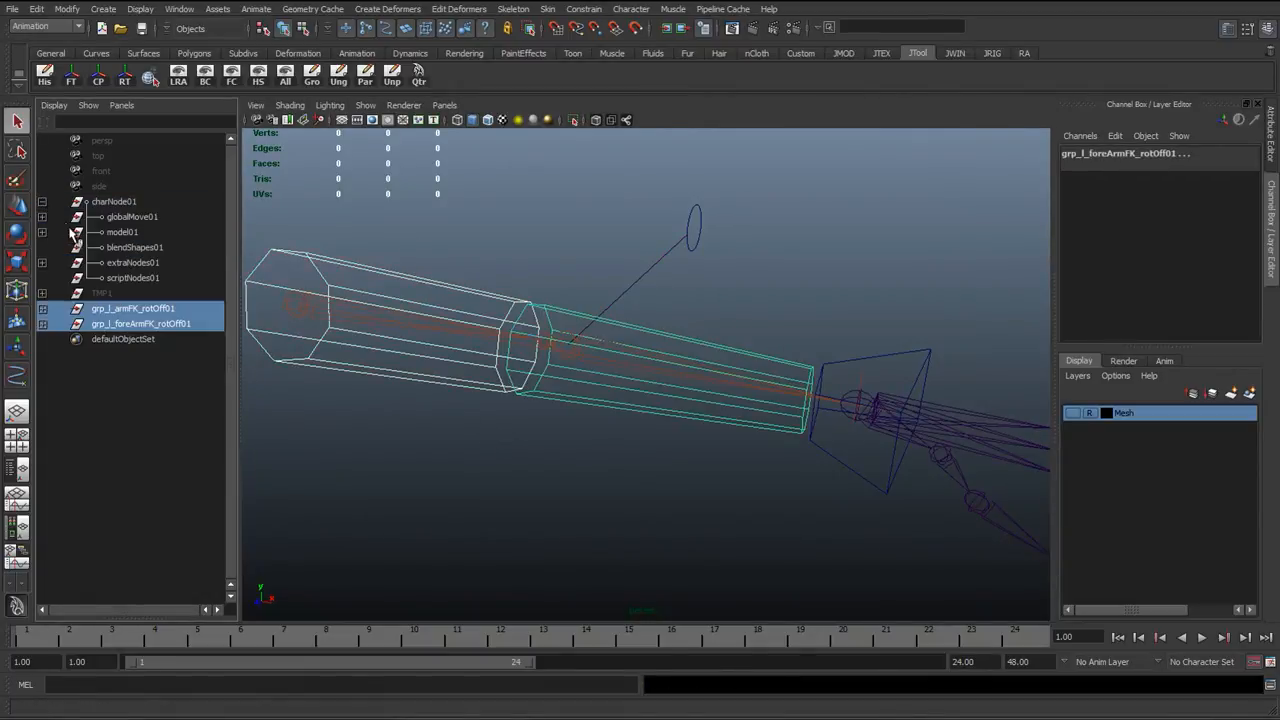
click(42, 217)
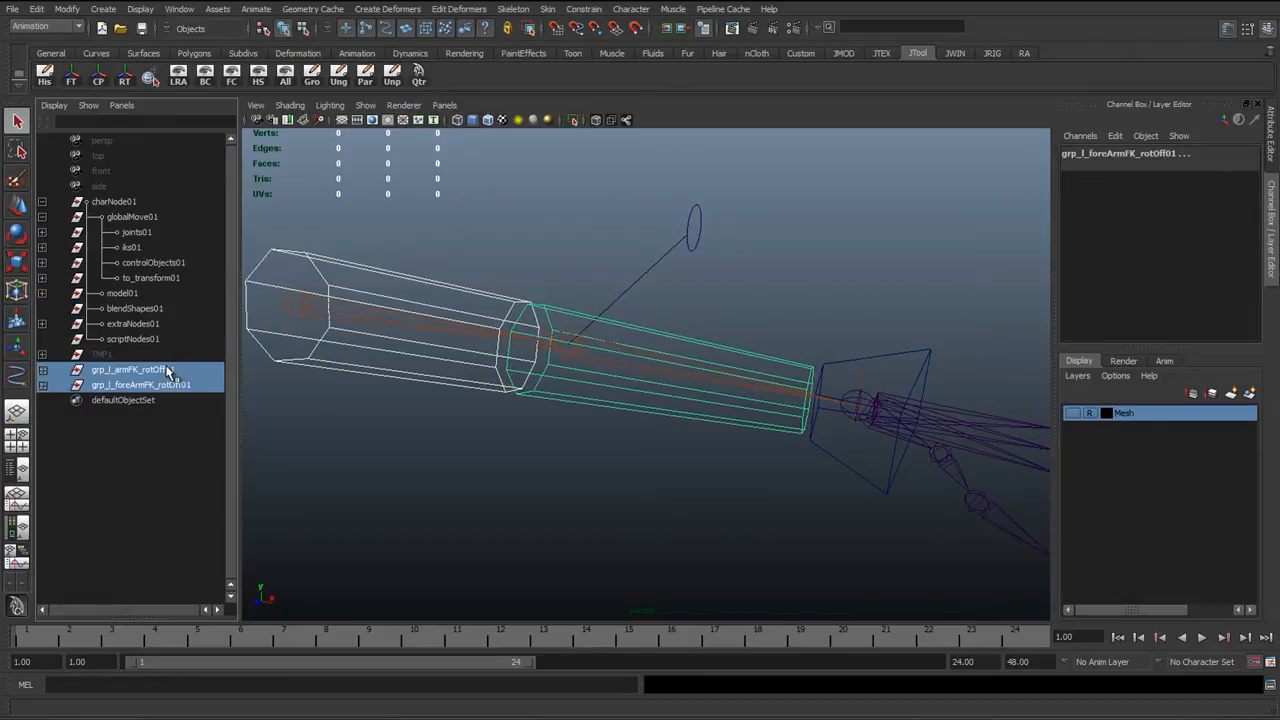
middle_drag(176, 372, 180, 265)
click(180, 265)
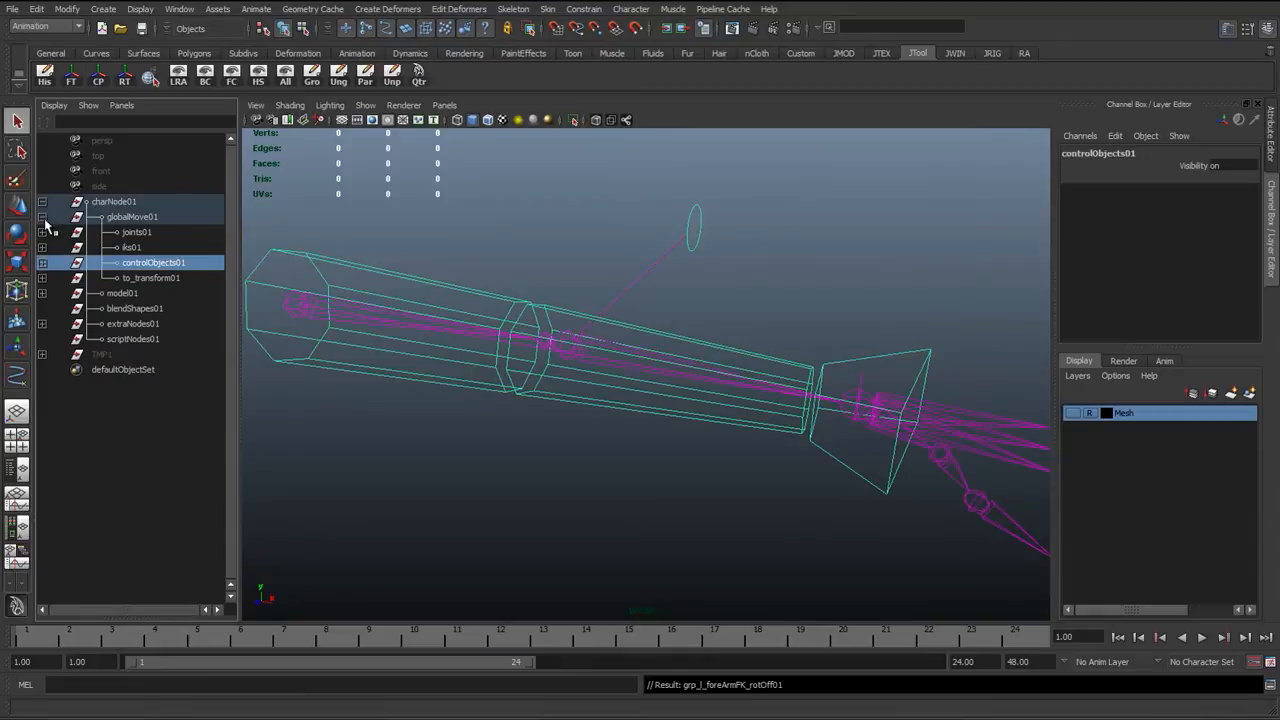
click(42, 202)
click(448, 227)
Step: Orient-constrain jtBn_l_shoulder_01 to cc_l_armFK_01 on all axes with Maintain offset enabled and a weight of 1
alt+drag(448, 227, 474, 323)
click(487, 331)
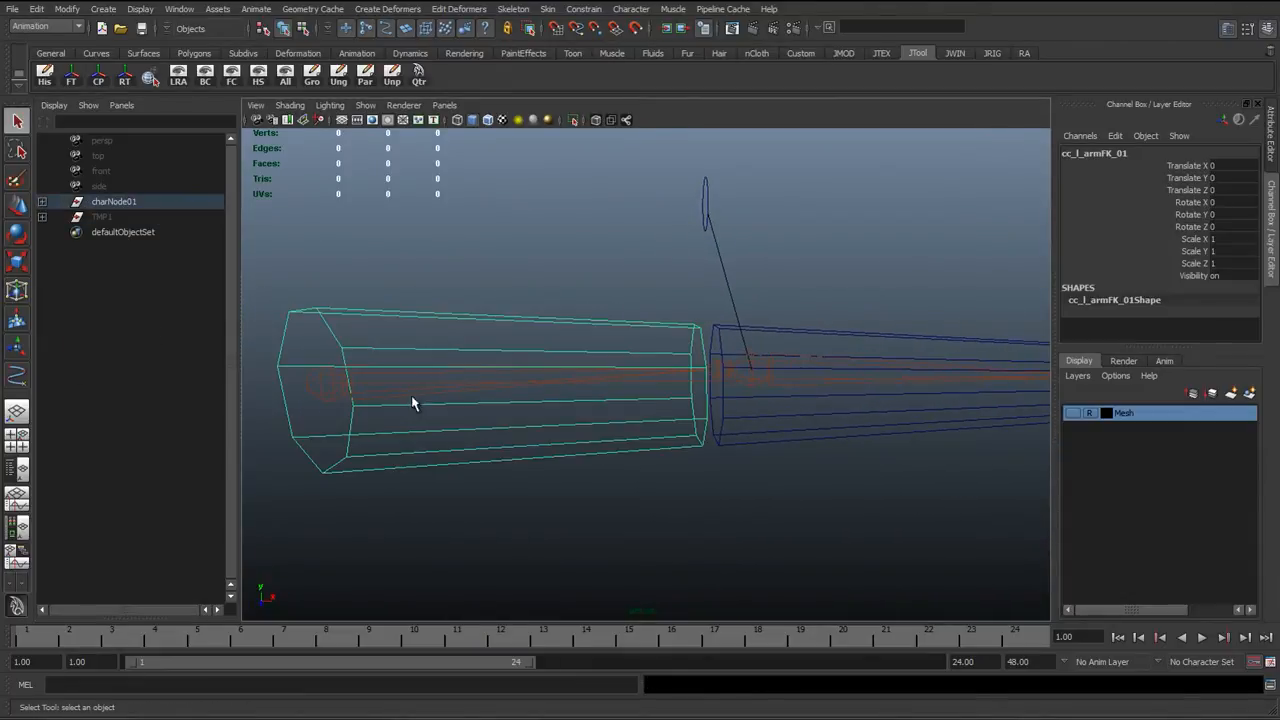
key(Up)
click(587, 10)
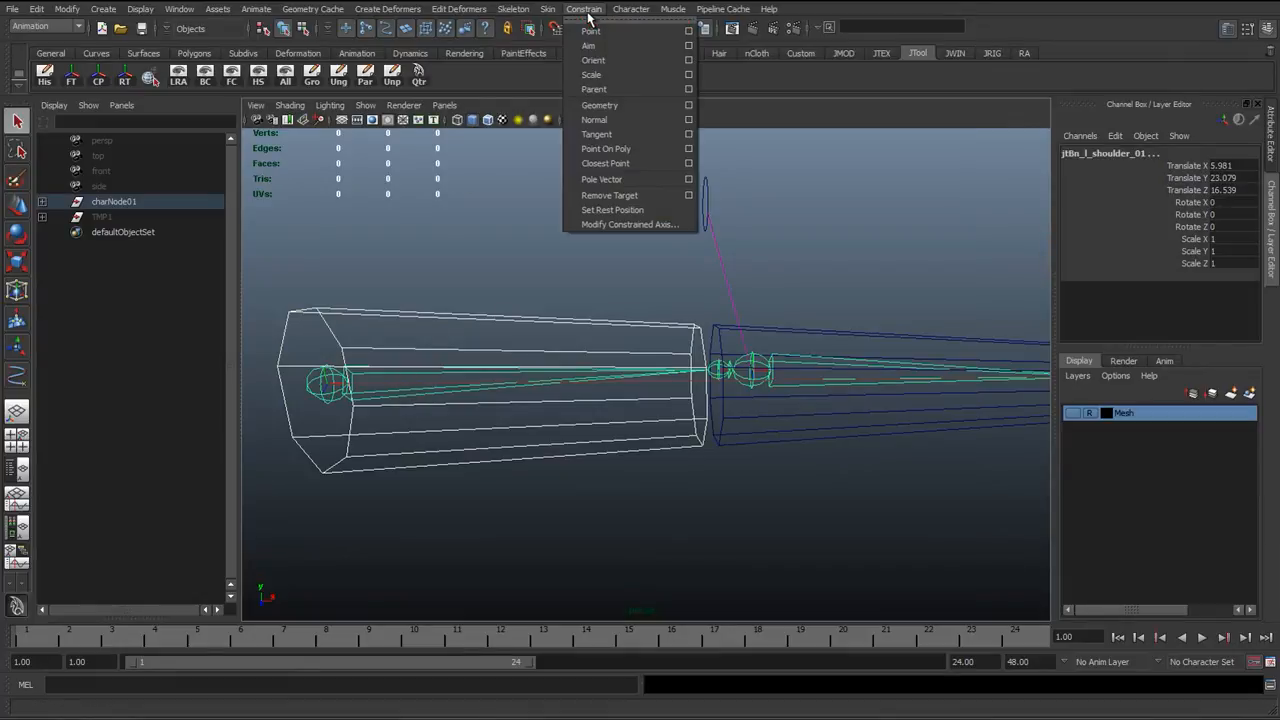
click(688, 61)
drag(218, 170, 98, 343)
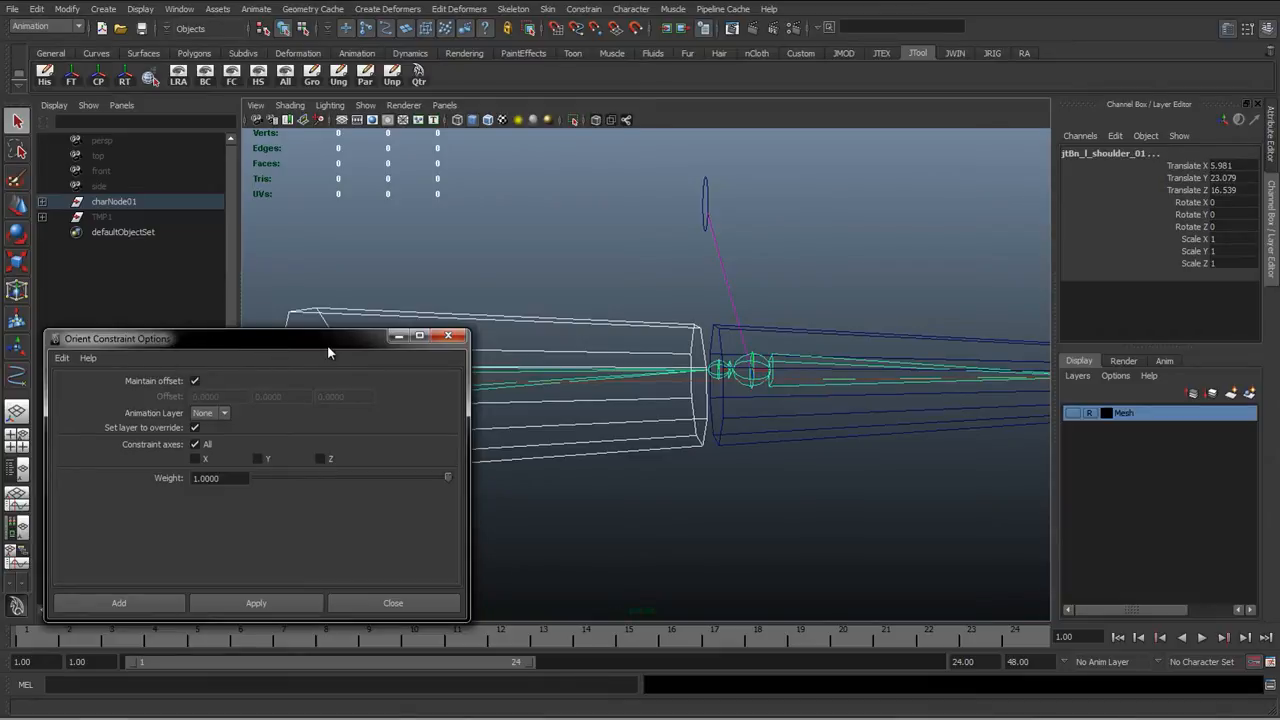
alt+drag(649, 342, 680, 460)
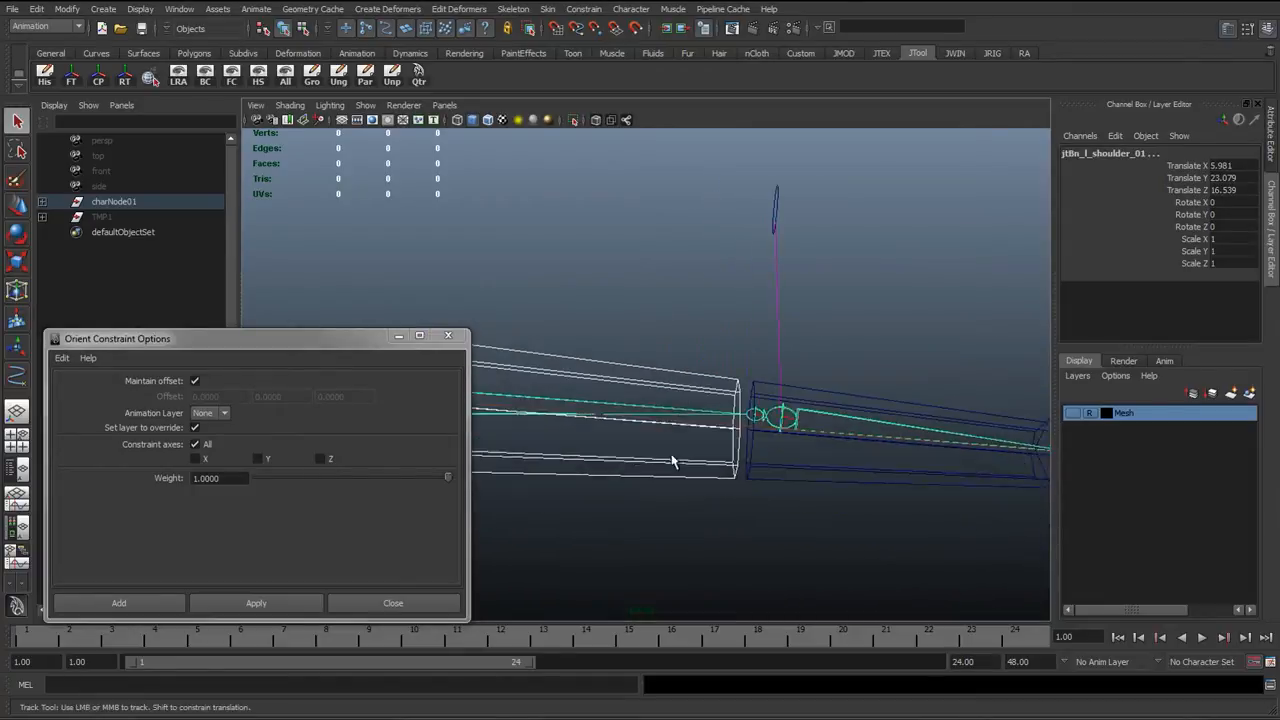
click(269, 603)
Step: Inspect the elbow joints where the two arm controls meet, close the orient constraint options, and clear the selection
alt+middle_drag(812, 419, 550, 380)
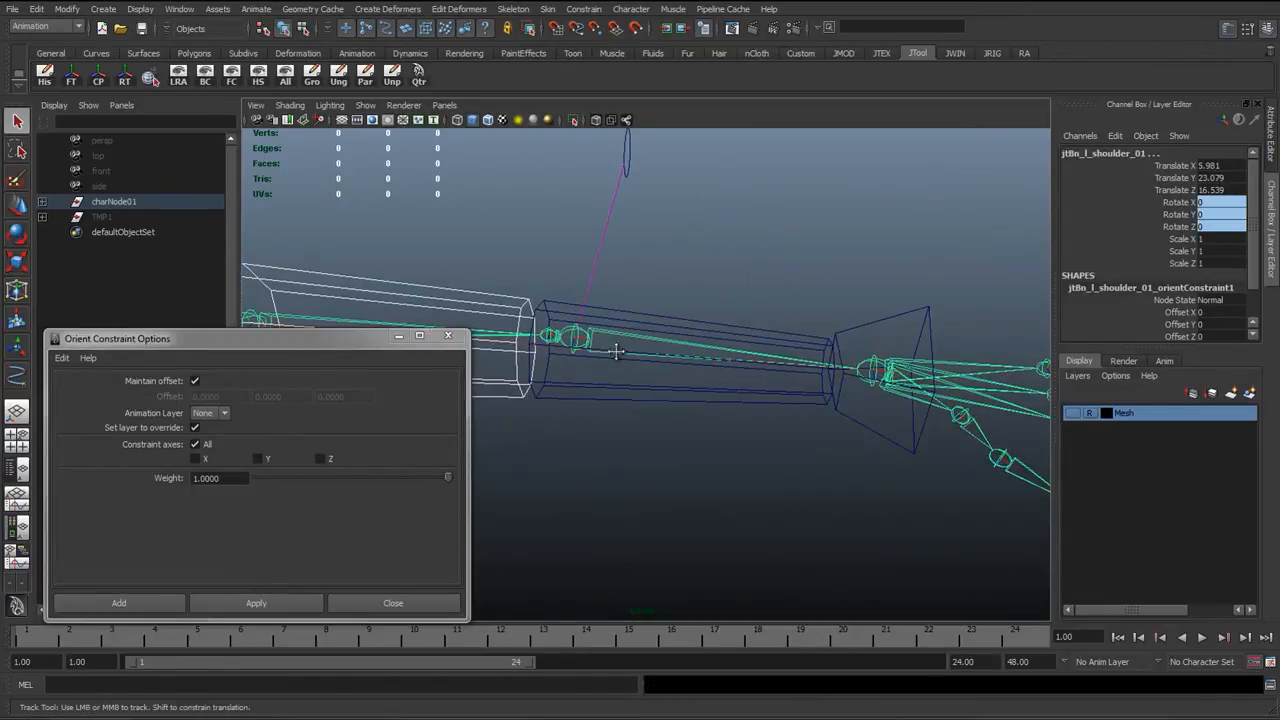
alt+drag(617, 351, 487, 360)
alt+right_drag(614, 385, 703, 397)
alt+middle_drag(688, 347, 673, 386)
alt+right_drag(663, 388, 708, 421)
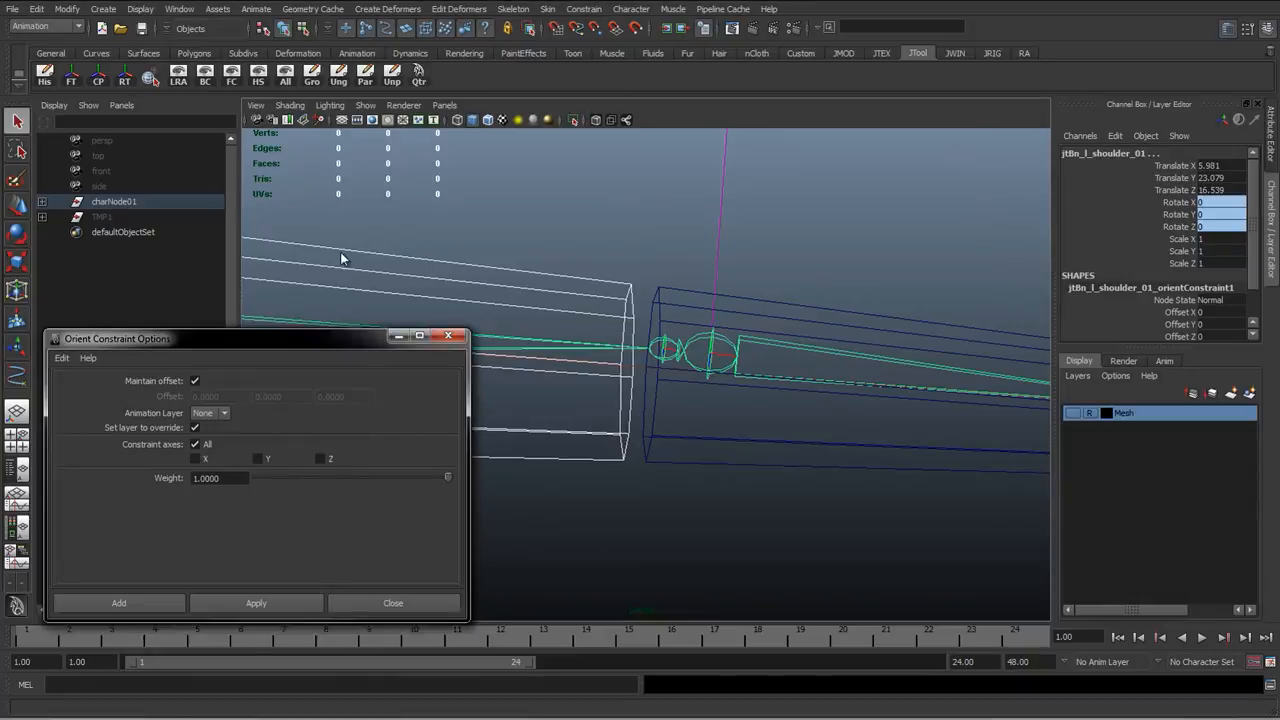
drag(345, 339, 390, 216)
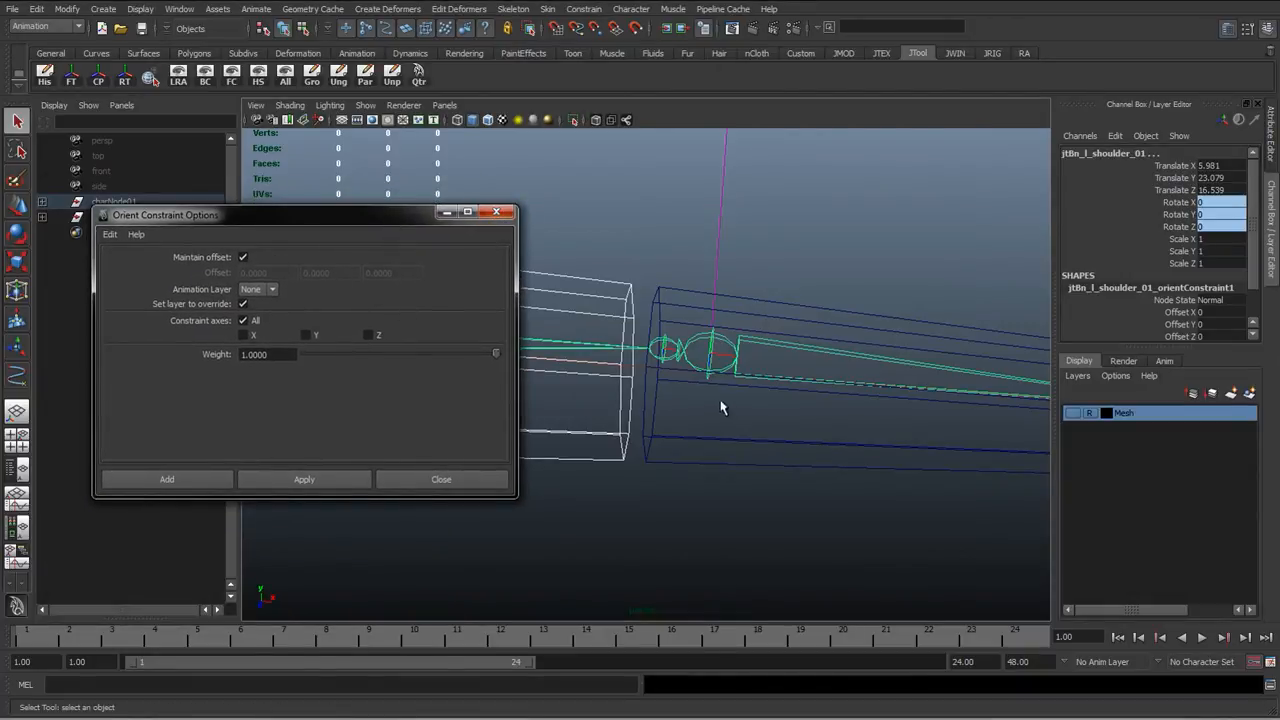
click(500, 213)
click(793, 472)
Step: Keep the constraint commands in a floating window and orient-constrain jtBn_l_elbowA_01 to cc_l_foreArmFK_01
alt+middle_drag(857, 457, 665, 378)
click(540, 357)
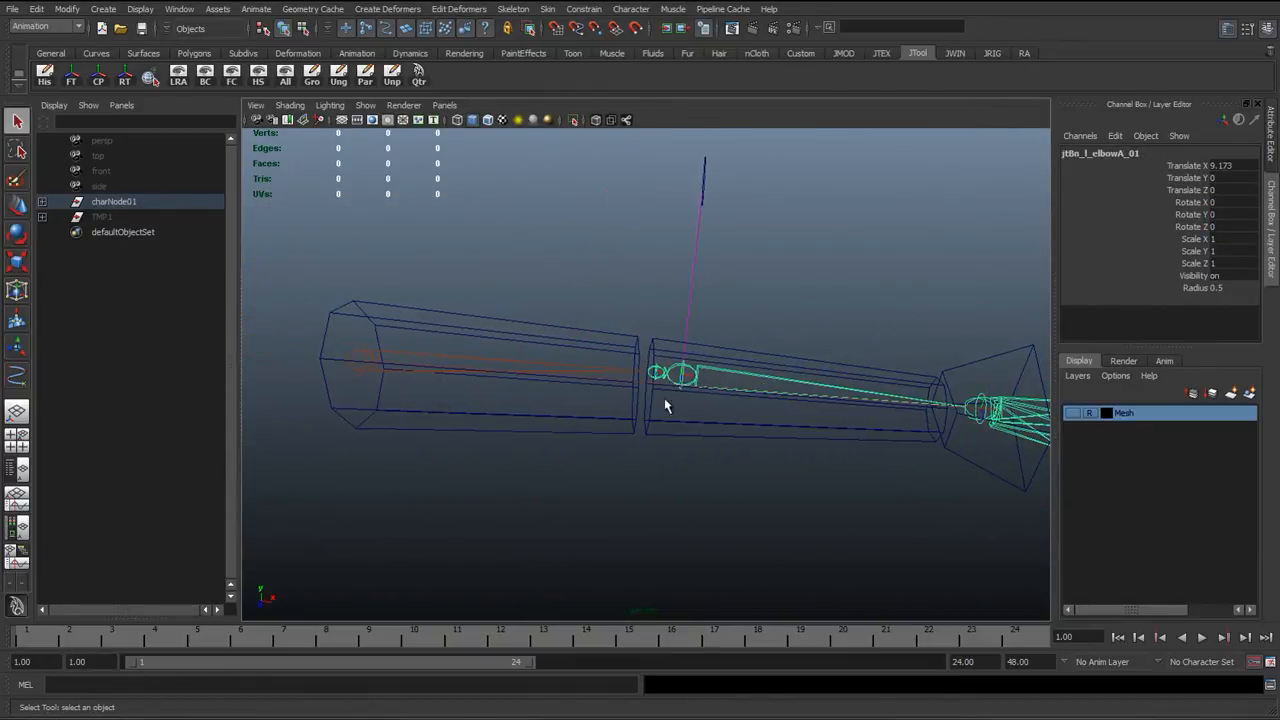
scroll(670, 417, up, 4)
click(703, 403)
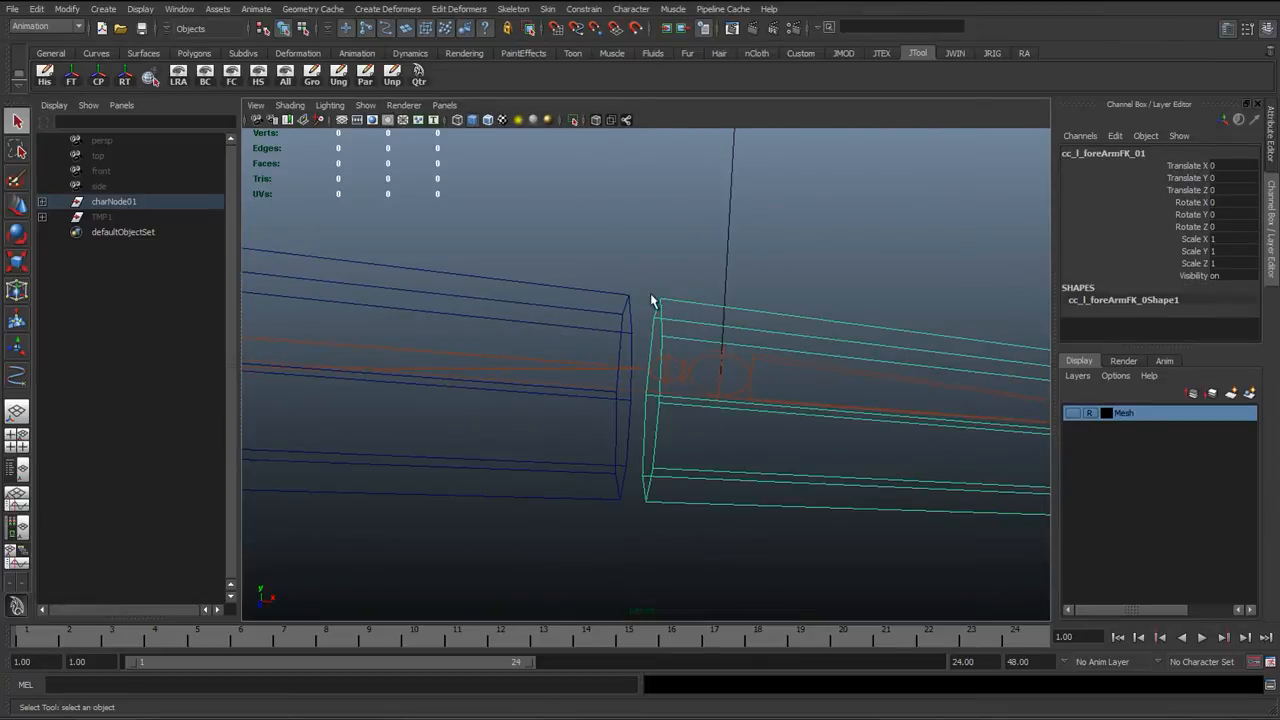
click(584, 8)
click(596, 16)
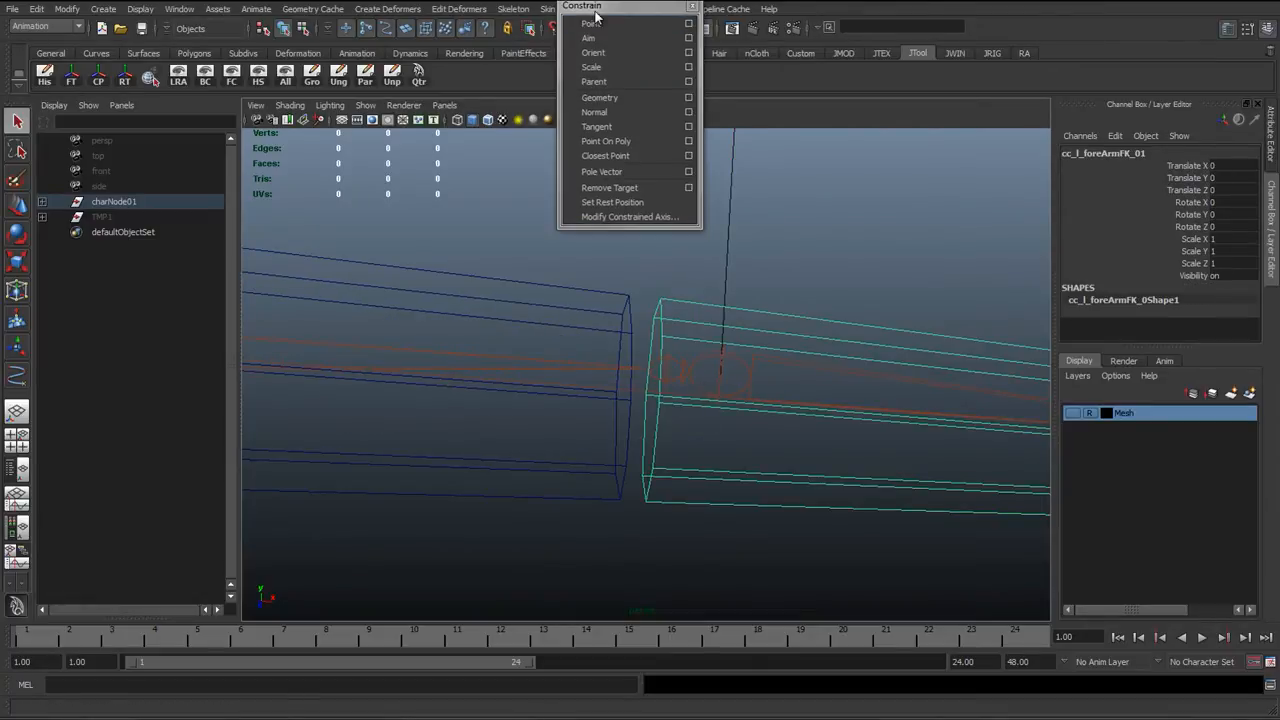
drag(595, 11, 335, 193)
shift+click(675, 365)
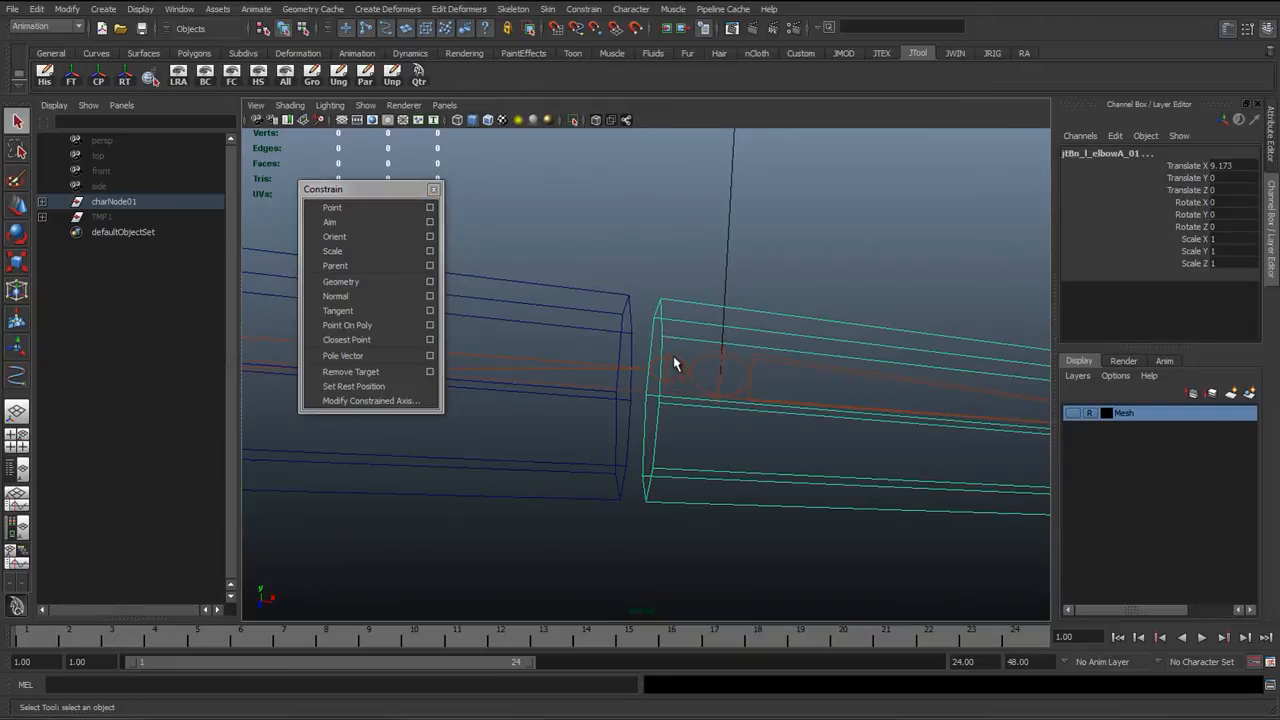
click(355, 236)
Step: Test-rotate cc_l_foreArmFK_01 about Y to see how the forearm and hand joints follow, and undo the rotation
click(710, 502)
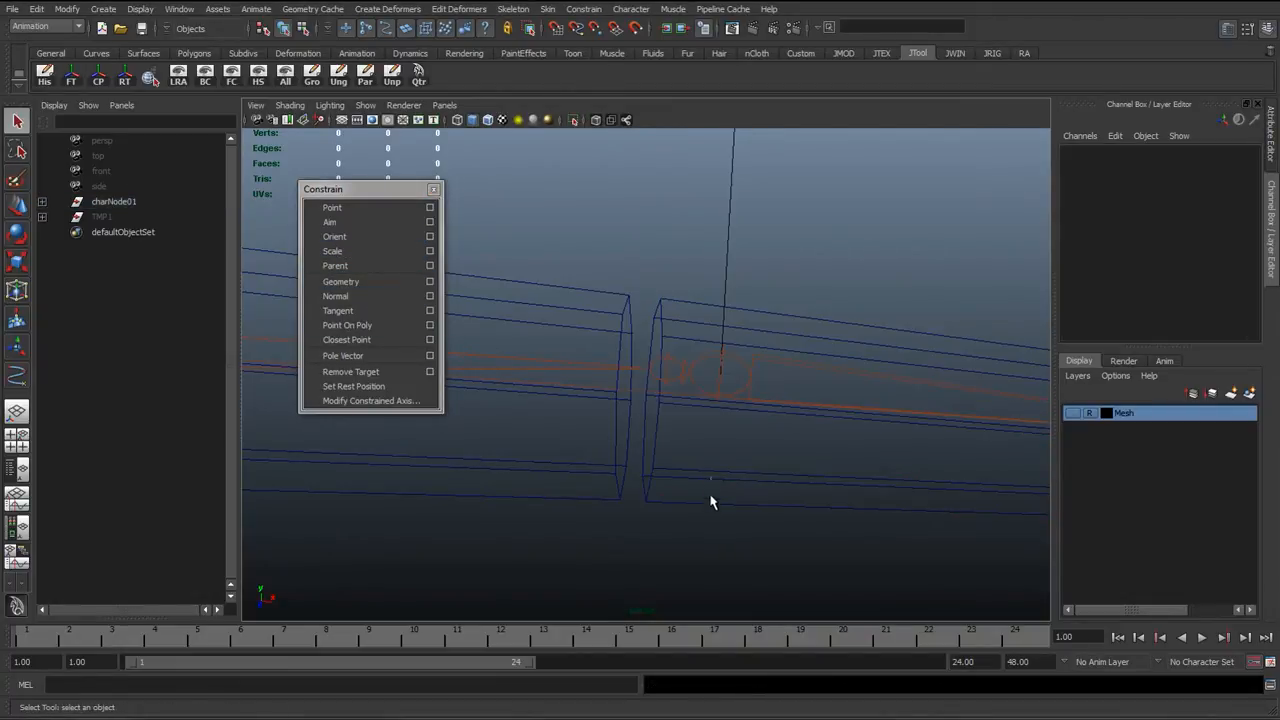
click(711, 502)
key(e)
alt+right_drag(711, 503, 640, 500)
alt+drag(640, 500, 561, 456)
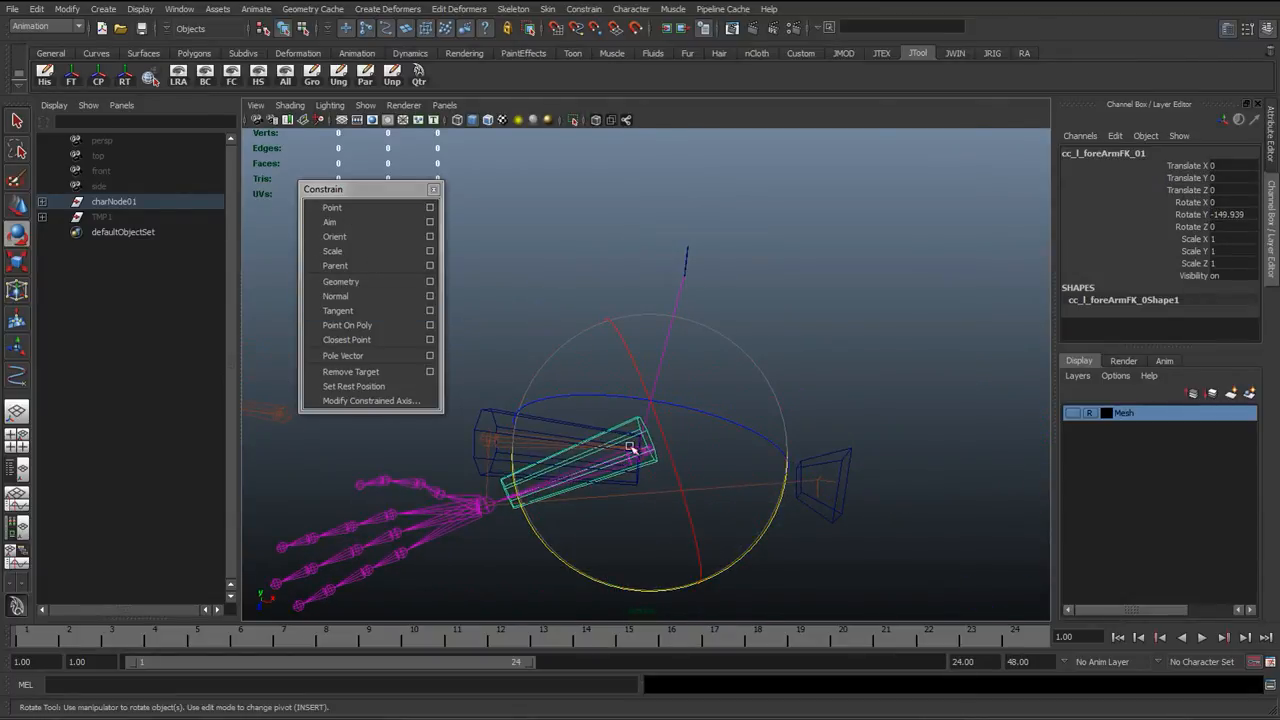
key(ctrl+z)
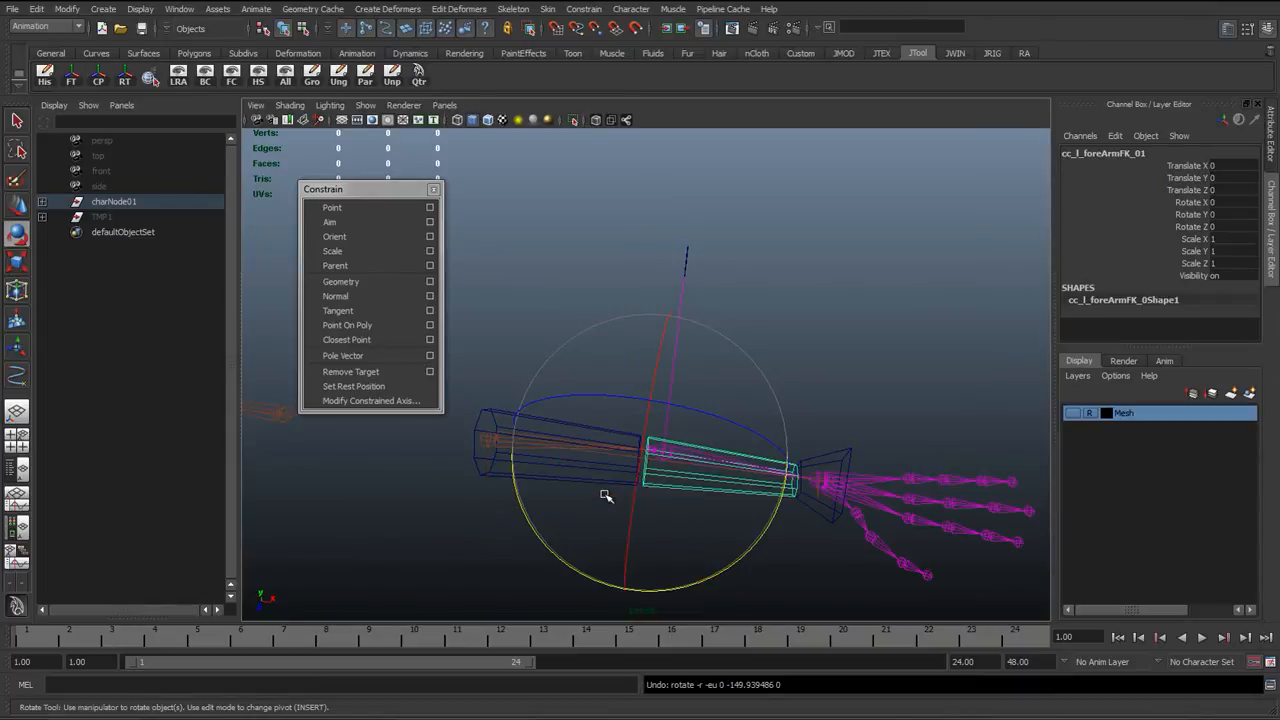
Step: Orient-constrain the second elbow joint jtBn_l_elbowB_01 to cc_l_foreArmFK_01
scroll(640, 500, up, 2)
key(q)
alt+middle_drag(707, 527, 690, 380)
scroll(706, 517, up, 2)
alt+drag(688, 400, 671, 470)
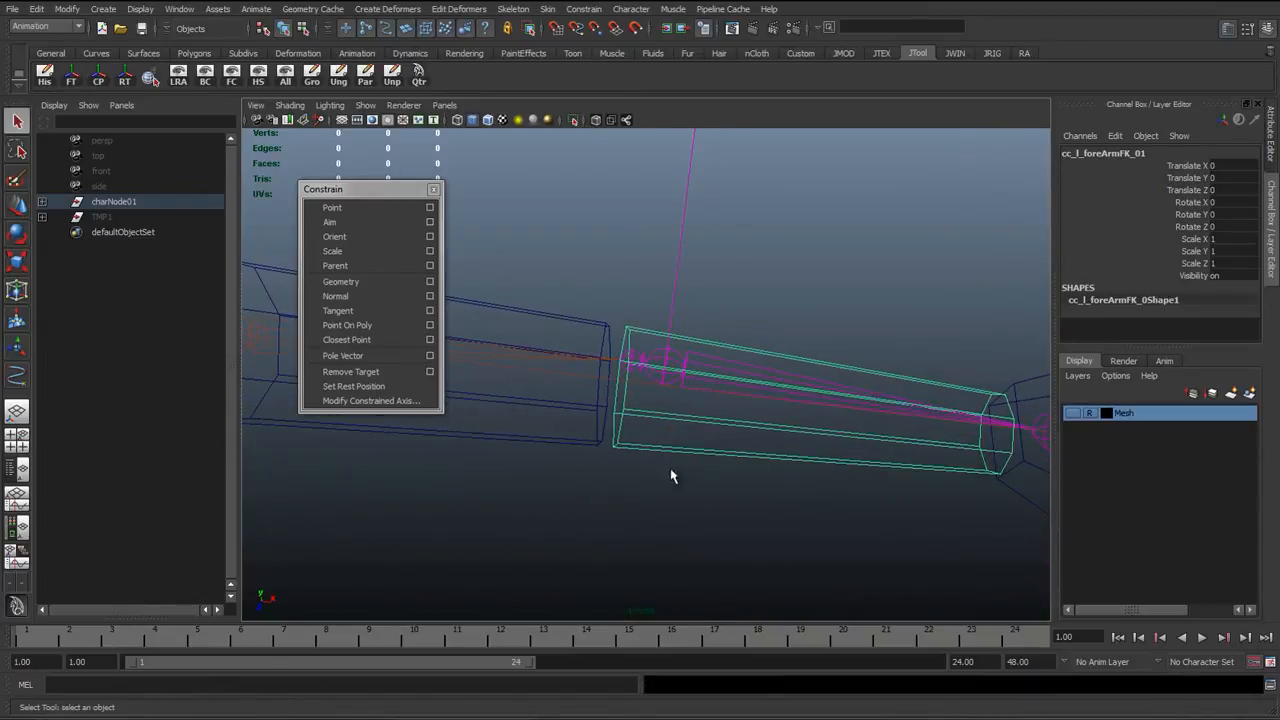
click(674, 358)
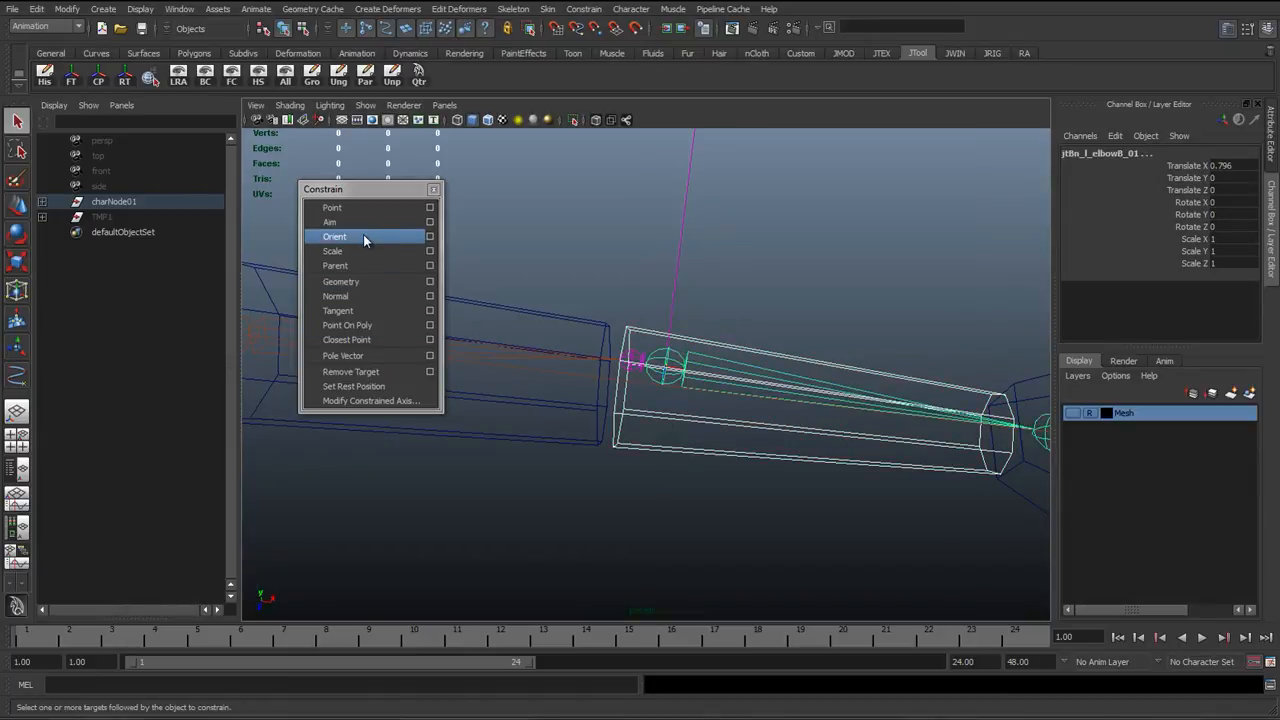
click(397, 236)
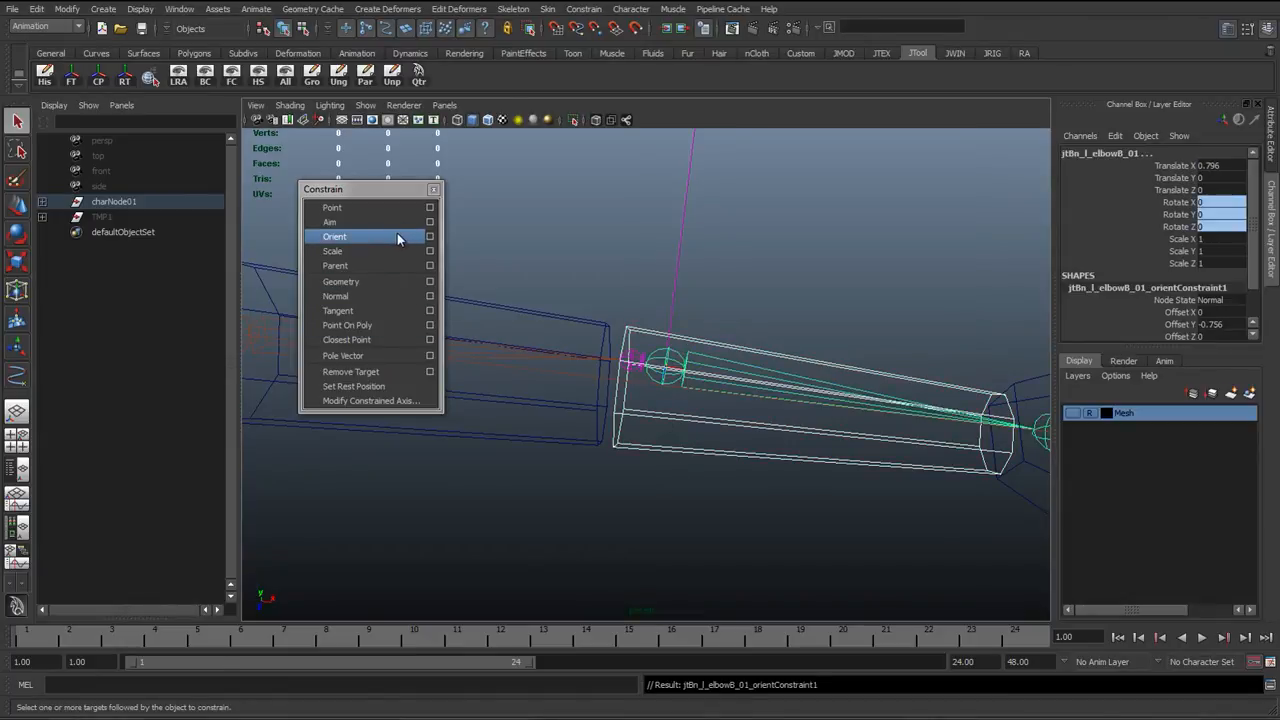
Step: Try bending the forearm with its FK control to test both elbow constraints, and undo the rotation
click(703, 455)
key(e)
drag(690, 483, 369, 514)
key(ctrl+z)
key(q)
Step: Rotate cc_l_foreArmFK_01 about Y to bend the elbow, and deselect it to view how the two elbow joints bend
click(676, 360)
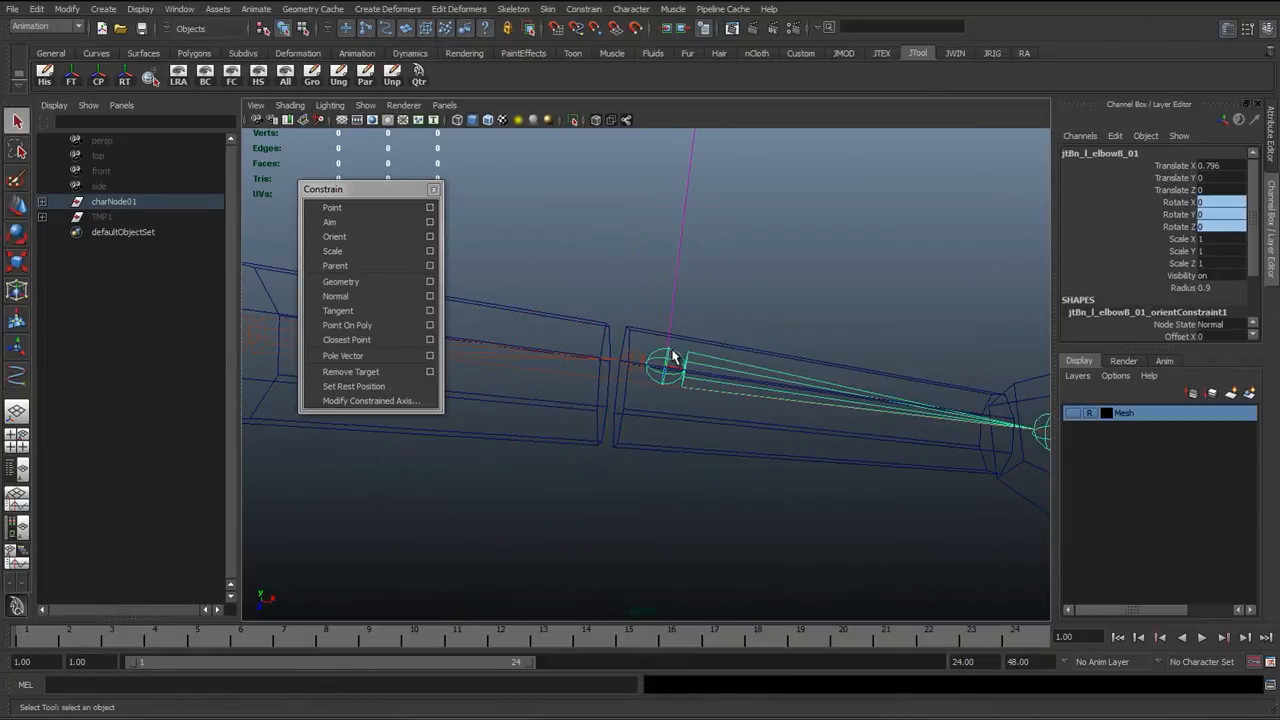
click(750, 383)
key(e)
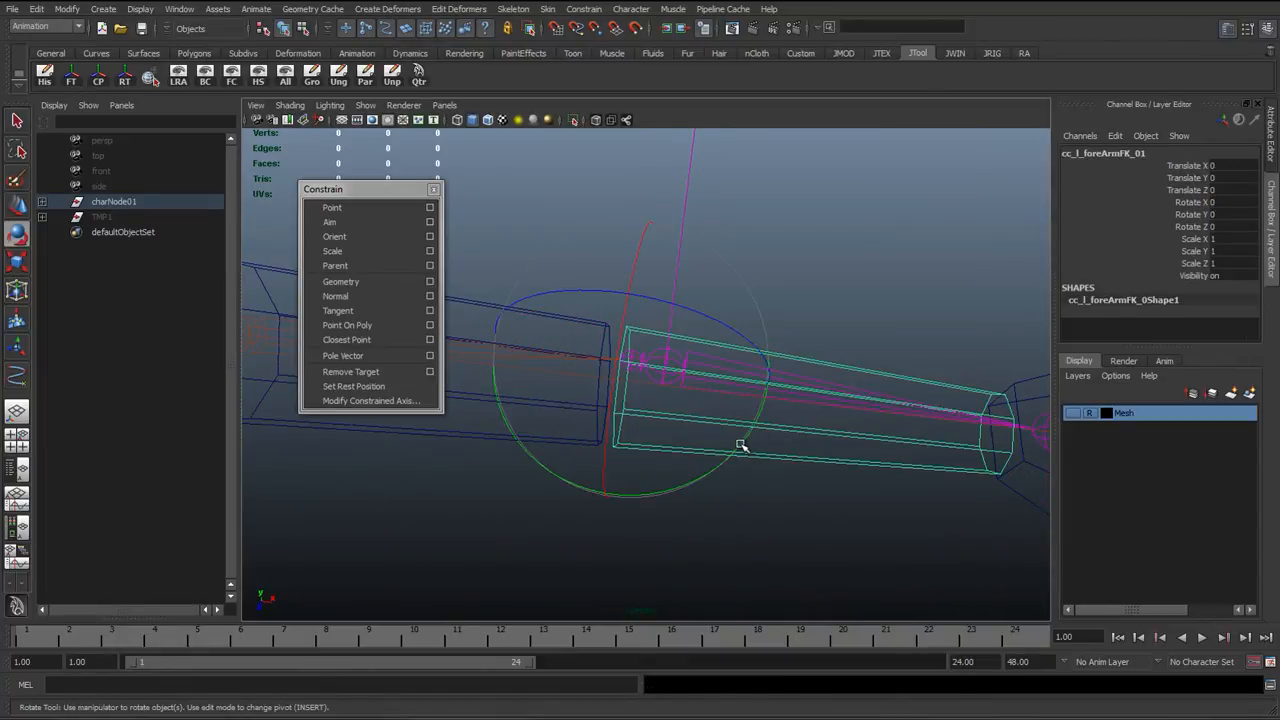
drag(741, 445, 674, 523)
click(686, 418)
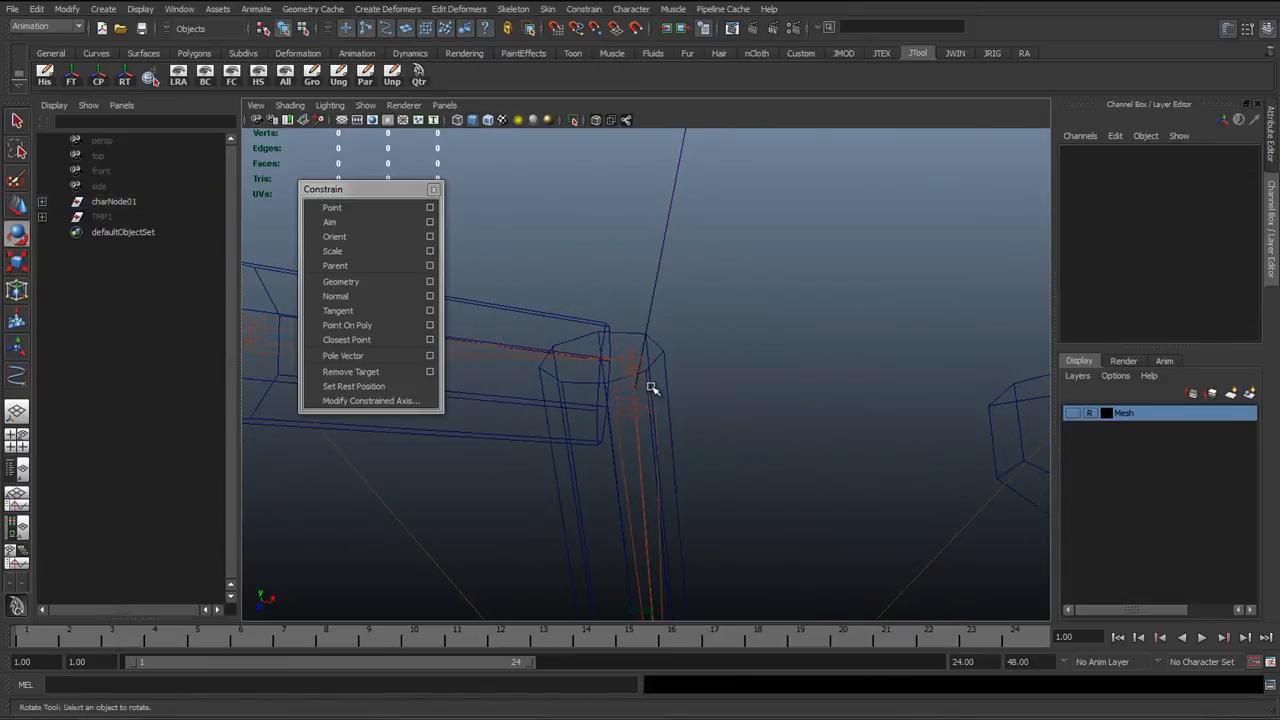
Step: Undo the forearm bend and the orient constraint on the second elbow joint jtBn_l_elbowB_01, and return to the Select tool
key(ctrl+z)
alt+drag(651, 388, 669, 429)
key(ctrl+z)
key(ctrl+z)
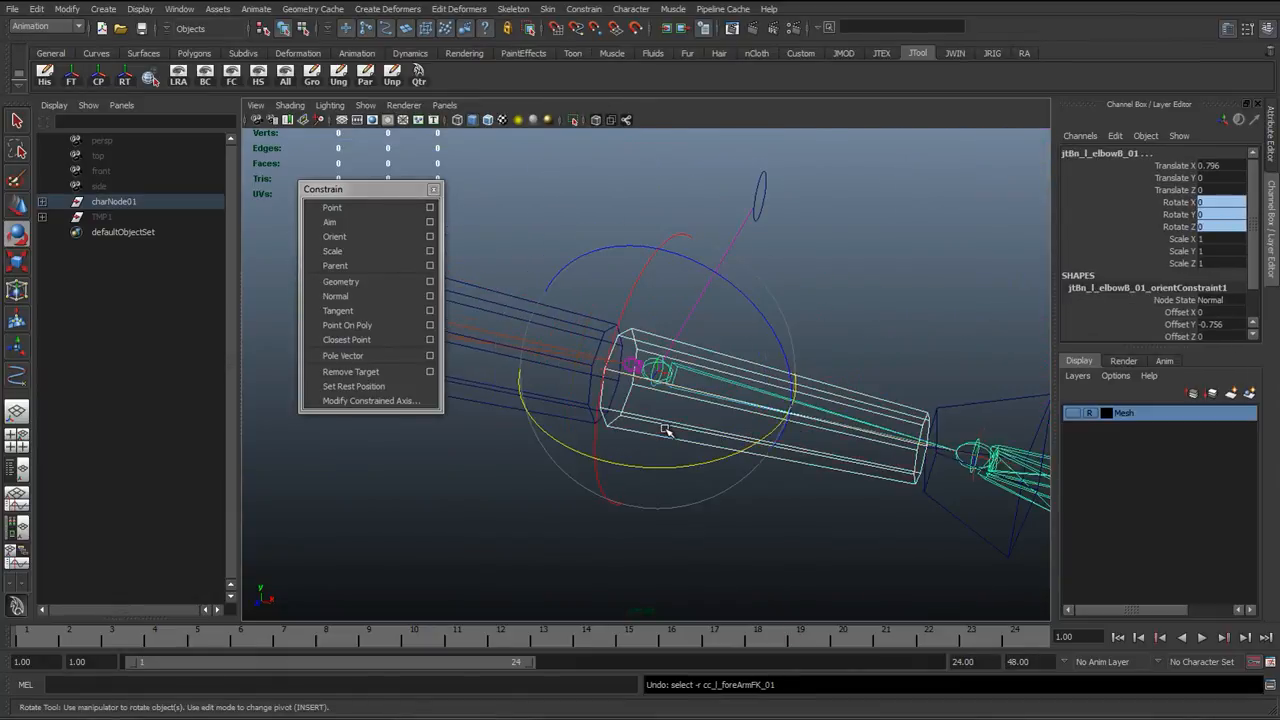
key(ctrl+z)
key(ctrl+z)
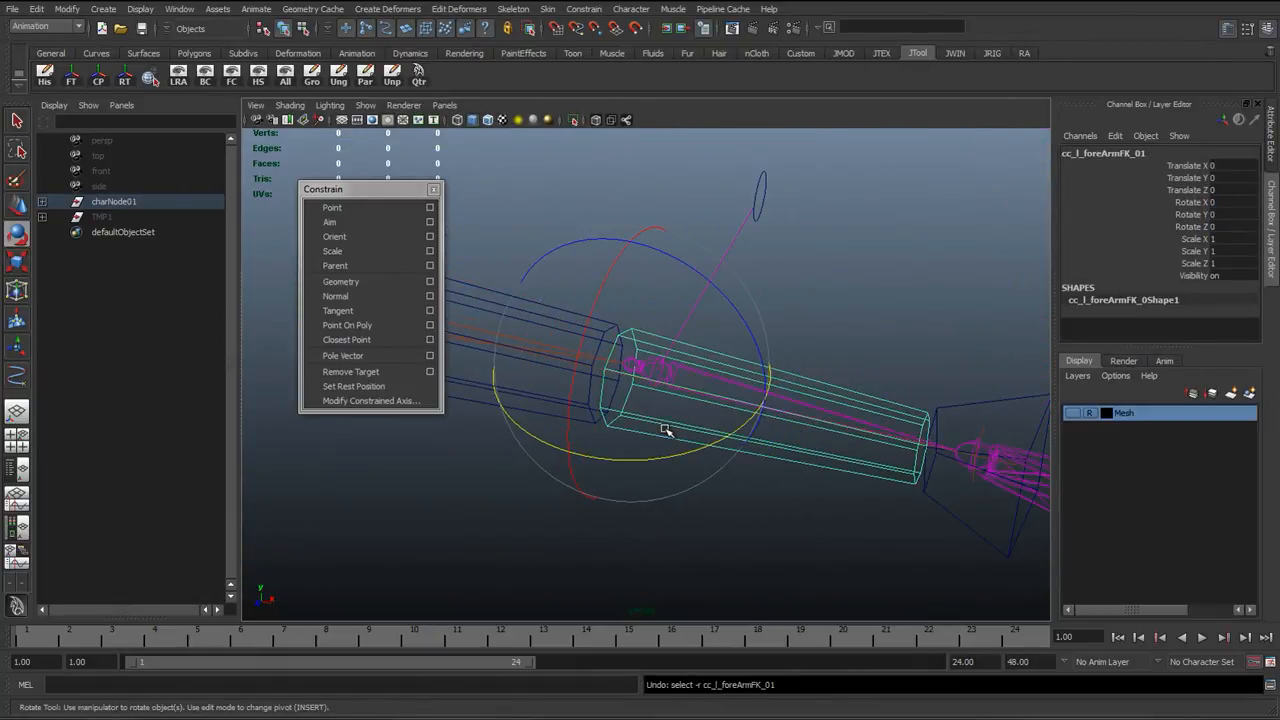
click(665, 430)
key(q)
Step: Close the floating constraint commands and copy the name of the orient constraint on jtBn_l_elbowA_01 from its channels
click(631, 372)
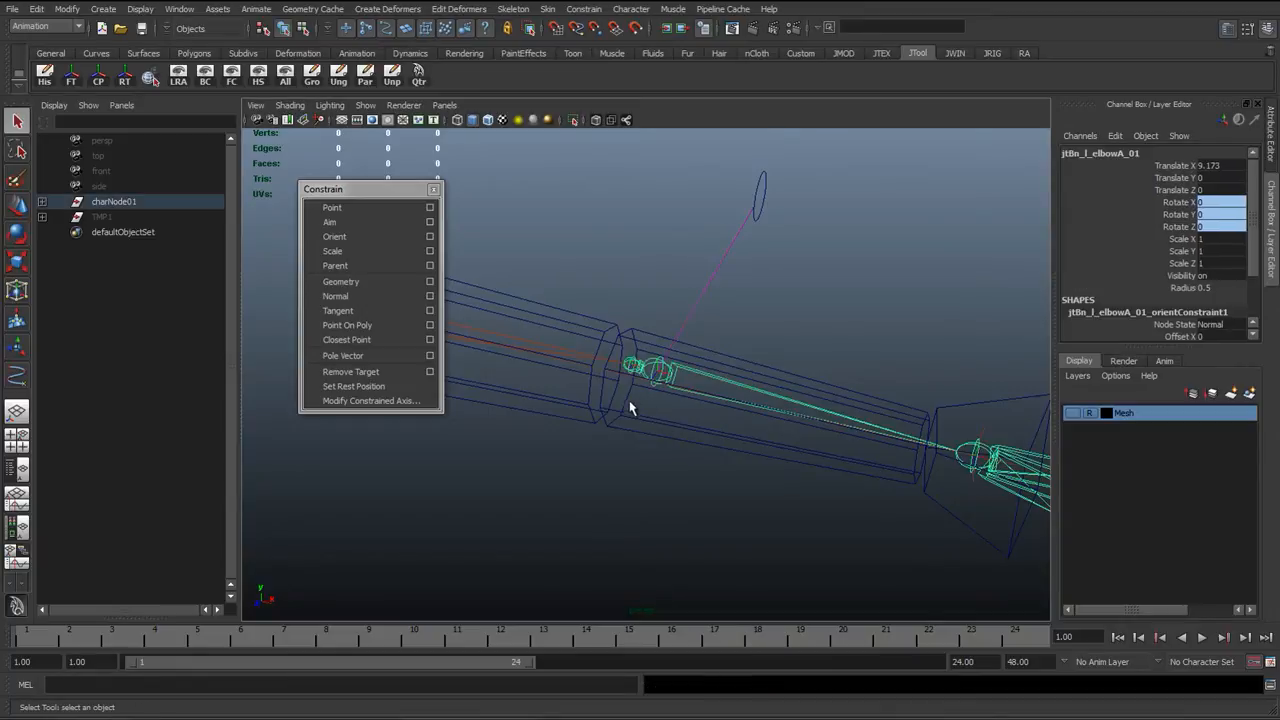
scroll(629, 402, up, 3)
alt+drag(629, 402, 577, 417)
scroll(677, 425, up, 2)
click(433, 189)
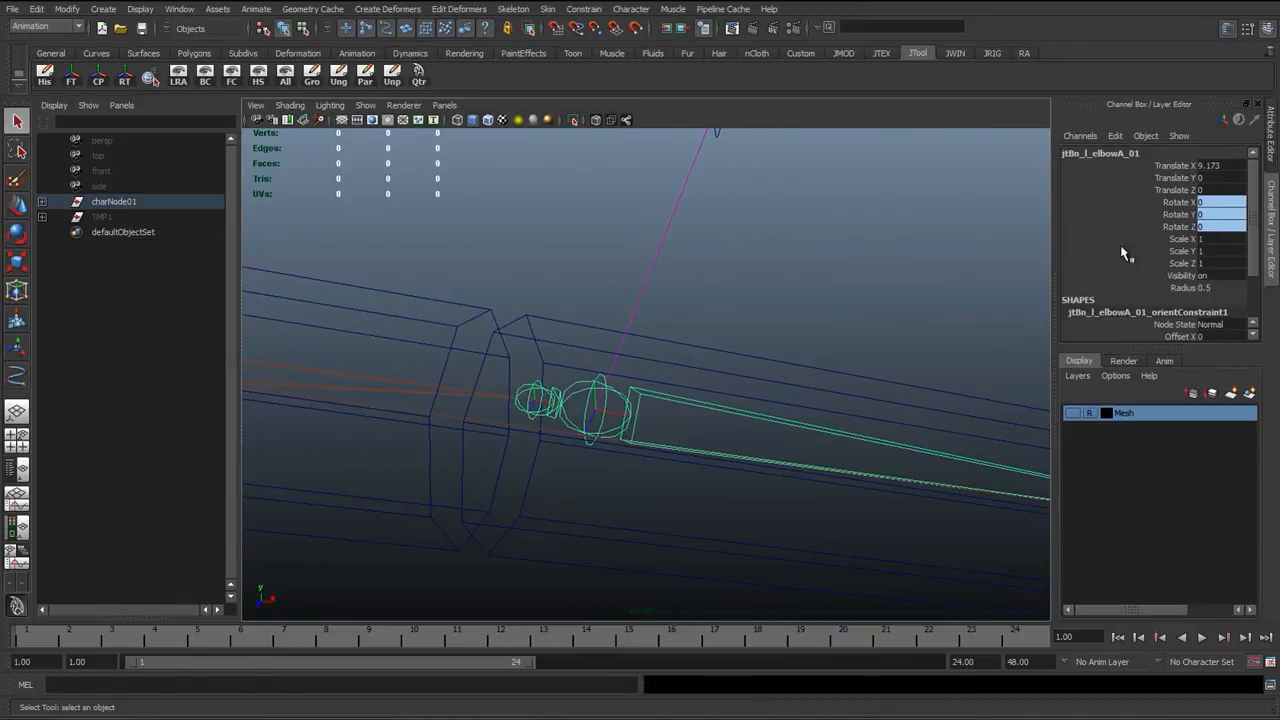
scroll(1168, 240, down, 2)
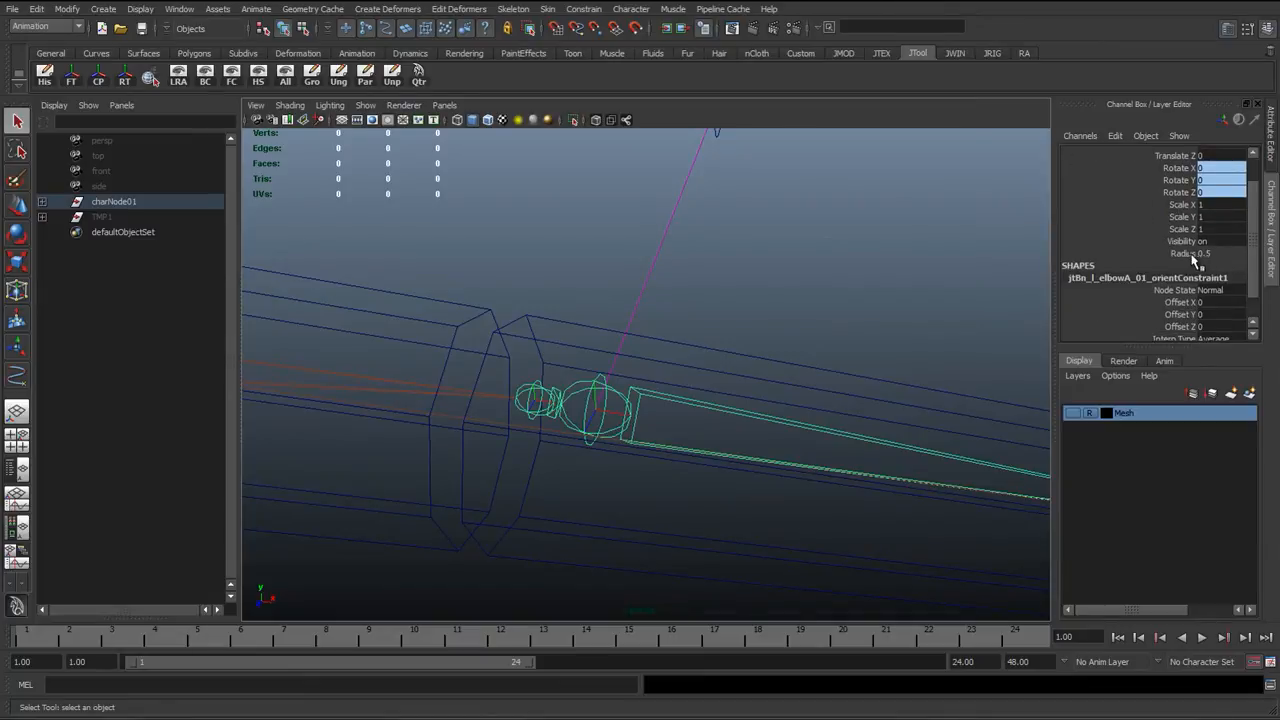
double_click(1090, 278)
double_click(1085, 279)
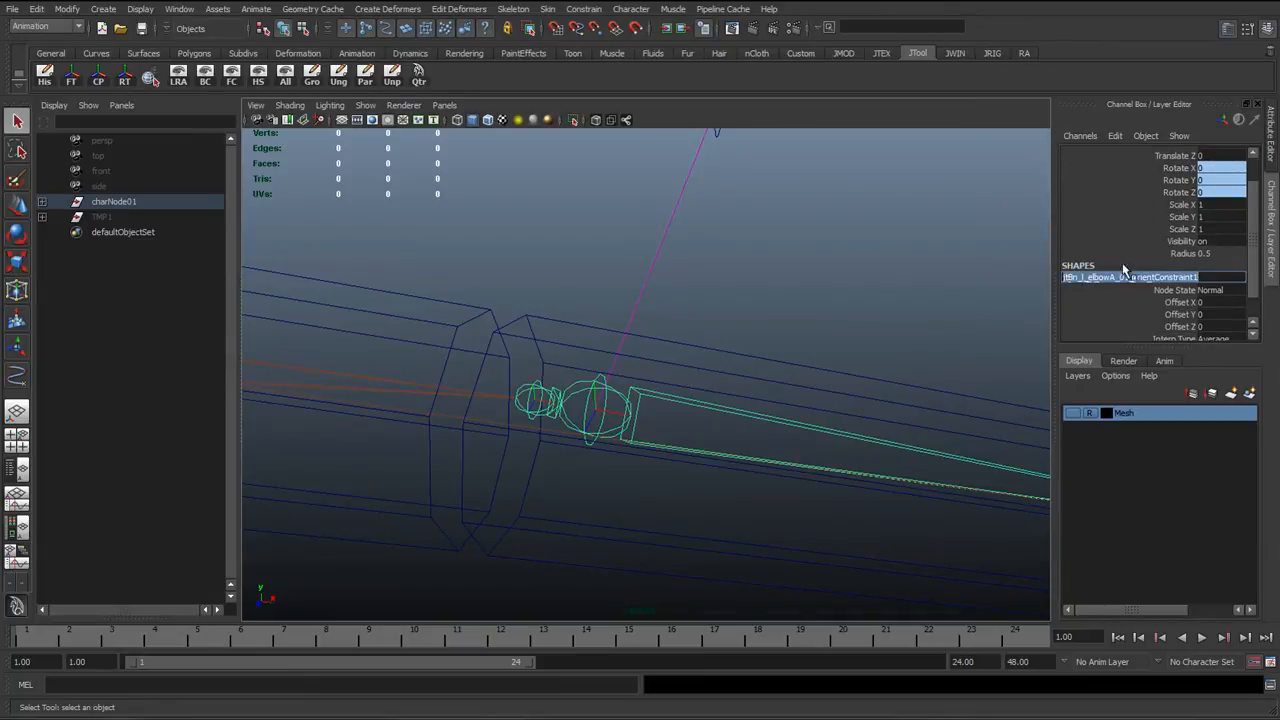
mouse_move(1256, 222)
mouse_down()
mouse_move(1249, 170)
mouse_move(1250, 234)
mouse_up()
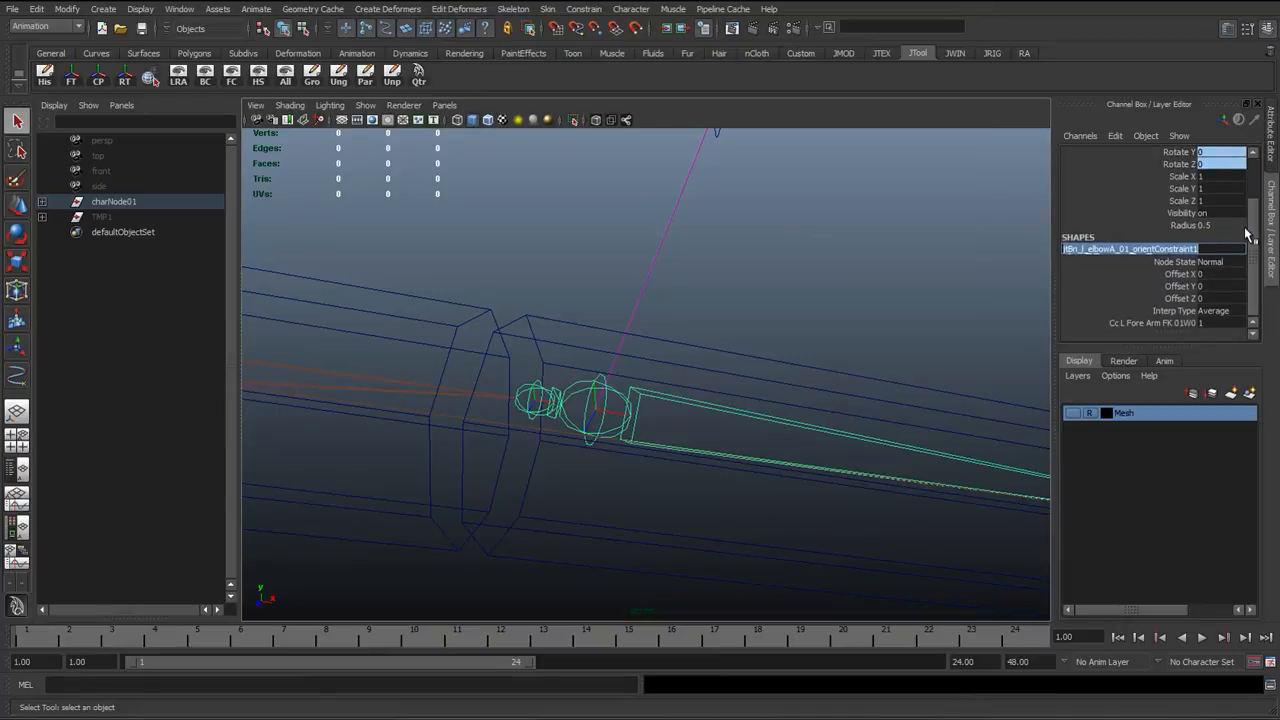
double_click(1123, 248)
key(ctrl+c)
Step: Select the constraint node by name, using the copied jtBn_l_elbowA_01_orientConstraint1
click(818, 30)
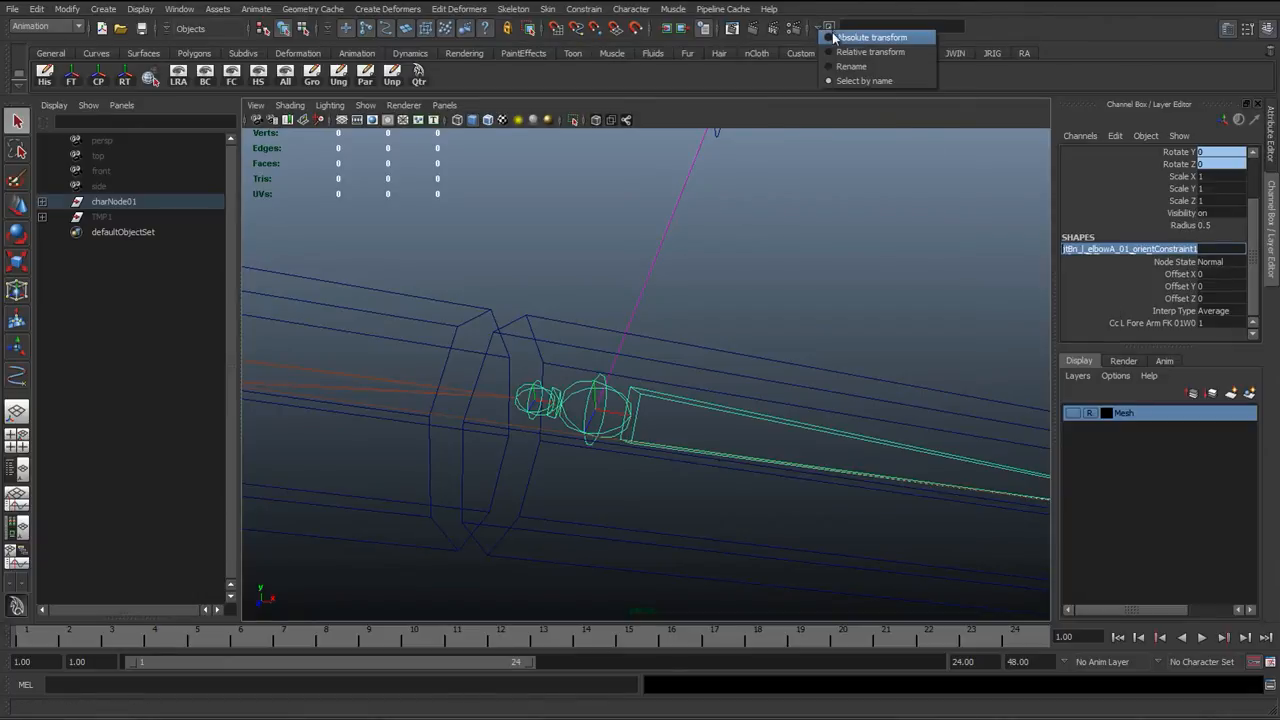
click(875, 81)
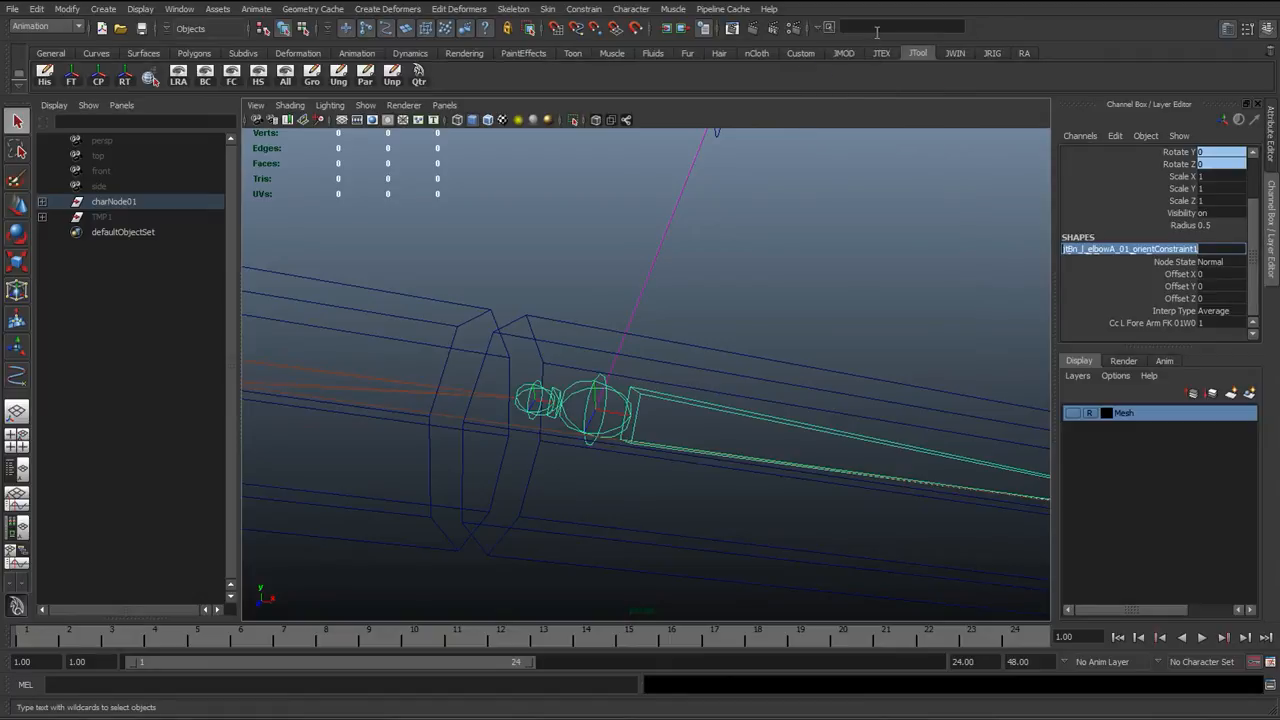
click(878, 30)
key(ctrl+v)
key(Return)
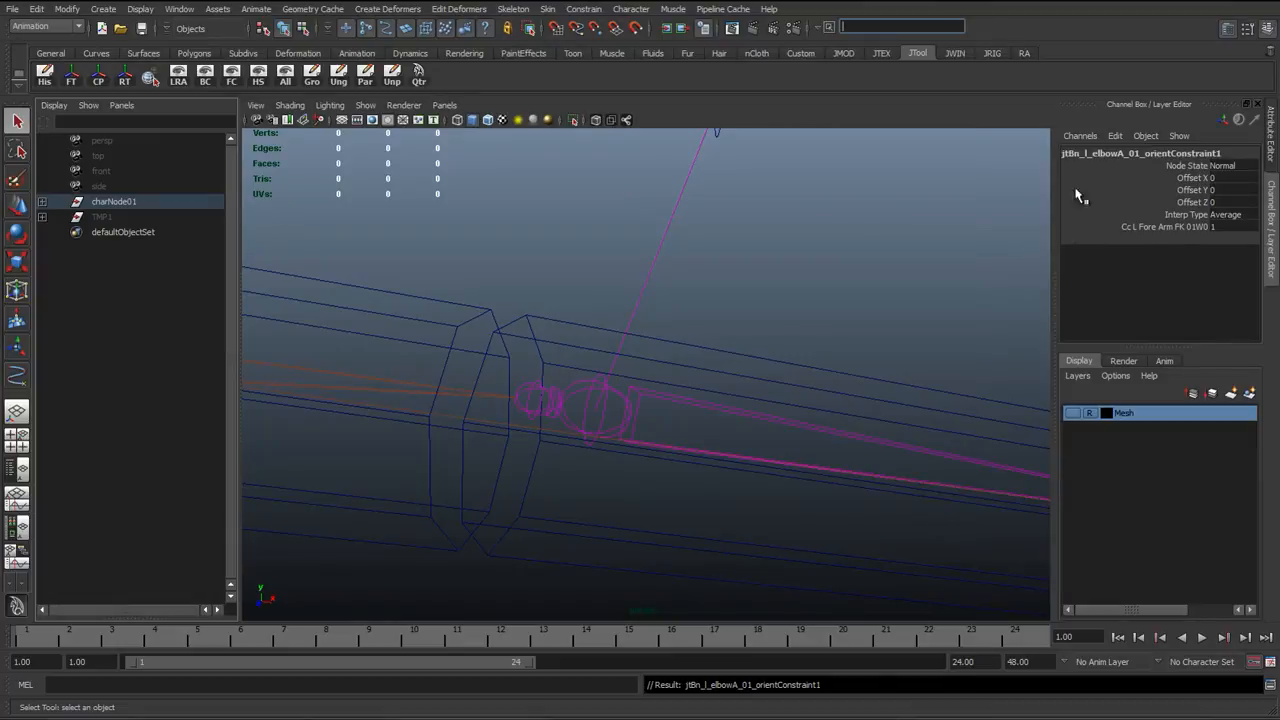
alt+drag(672, 354, 726, 351)
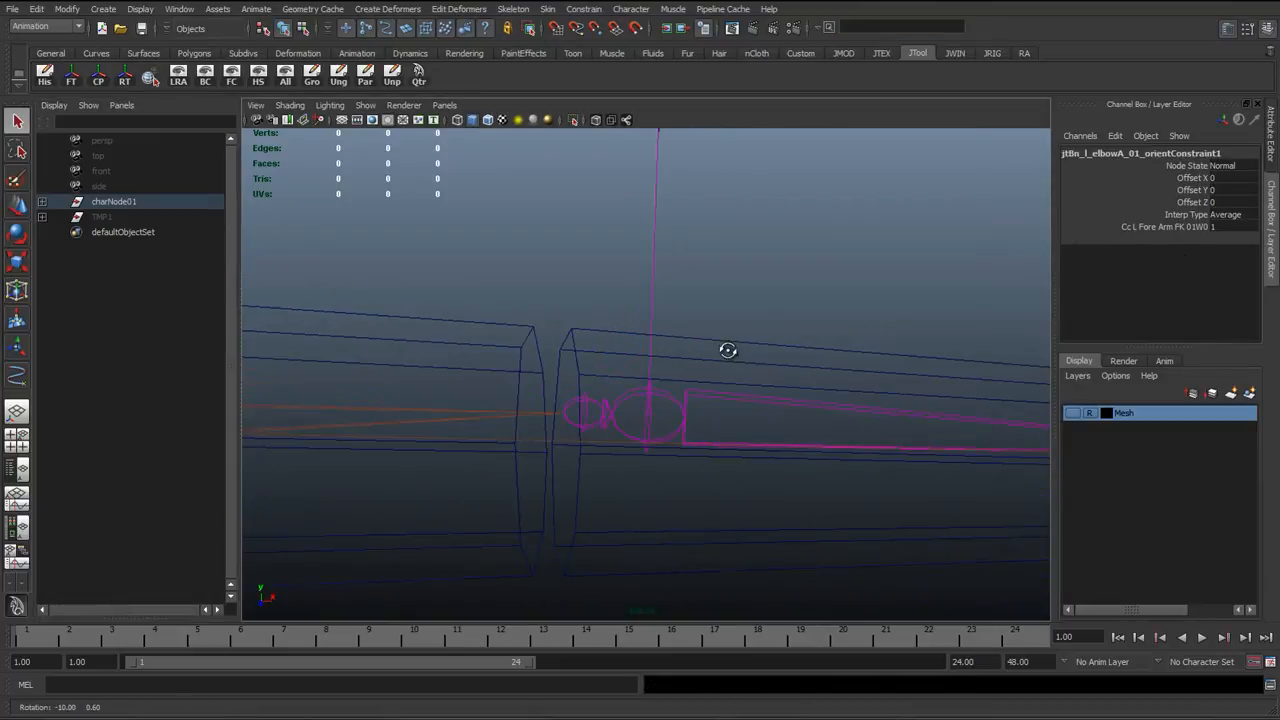
Step: Select jtBn_l_elbowA_01, reveal it in the Outliner hierarchy, and widen the Outliner to show the full node names
click(42, 202)
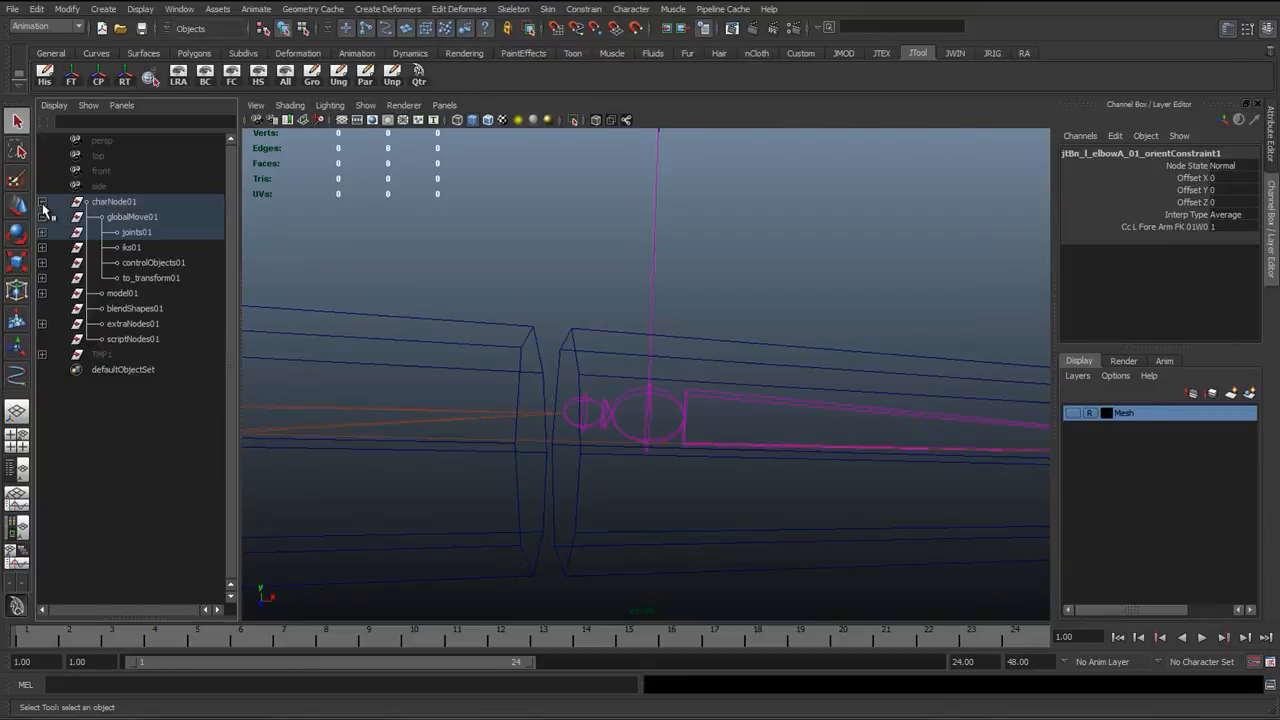
click(626, 401)
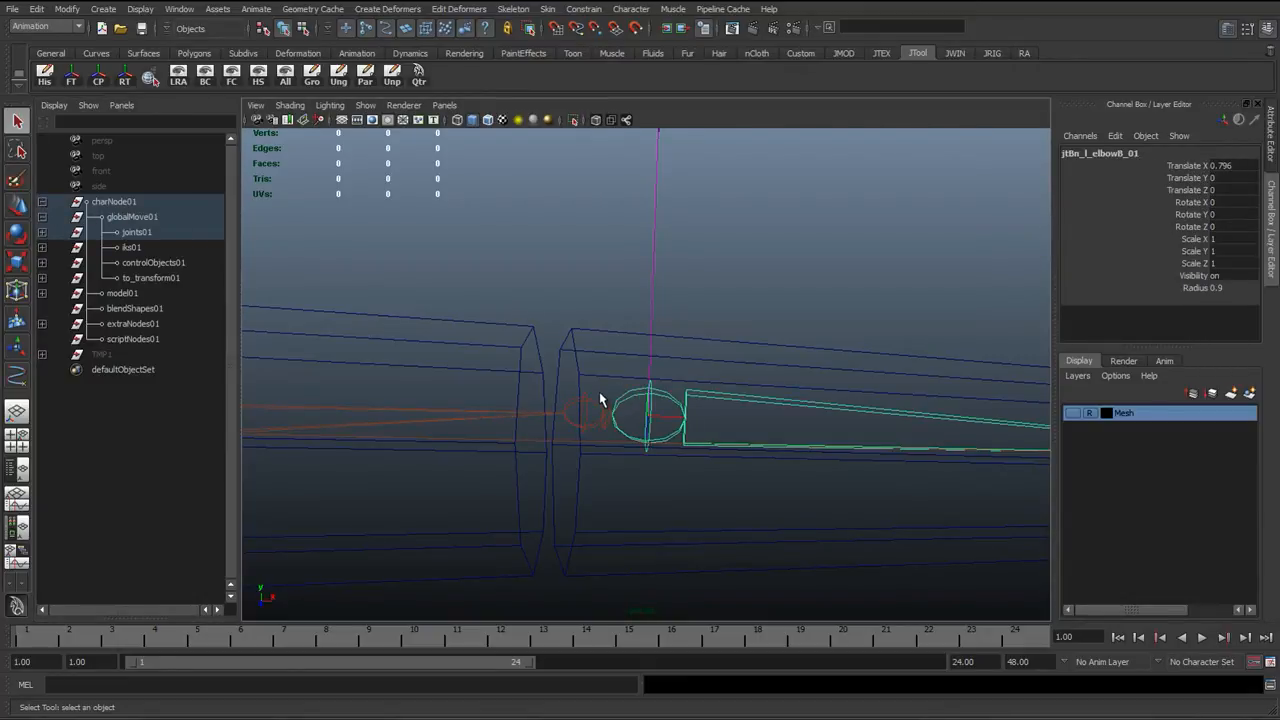
click(595, 404)
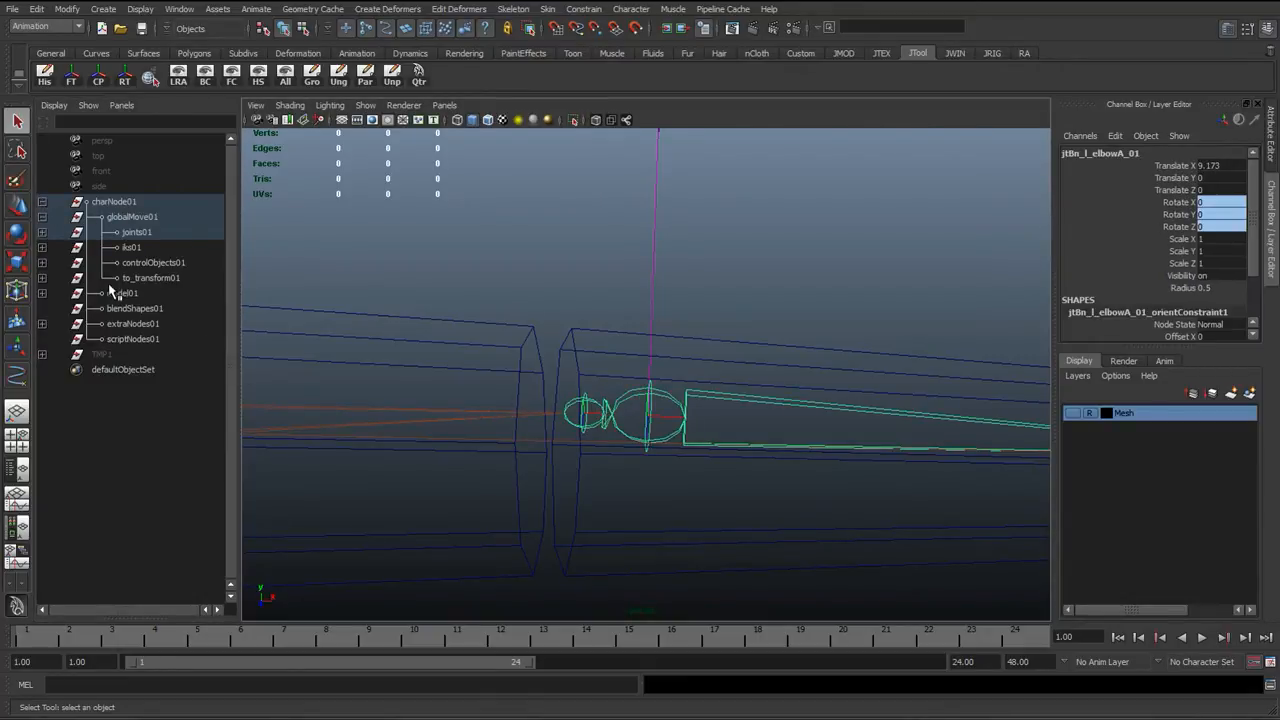
key(f)
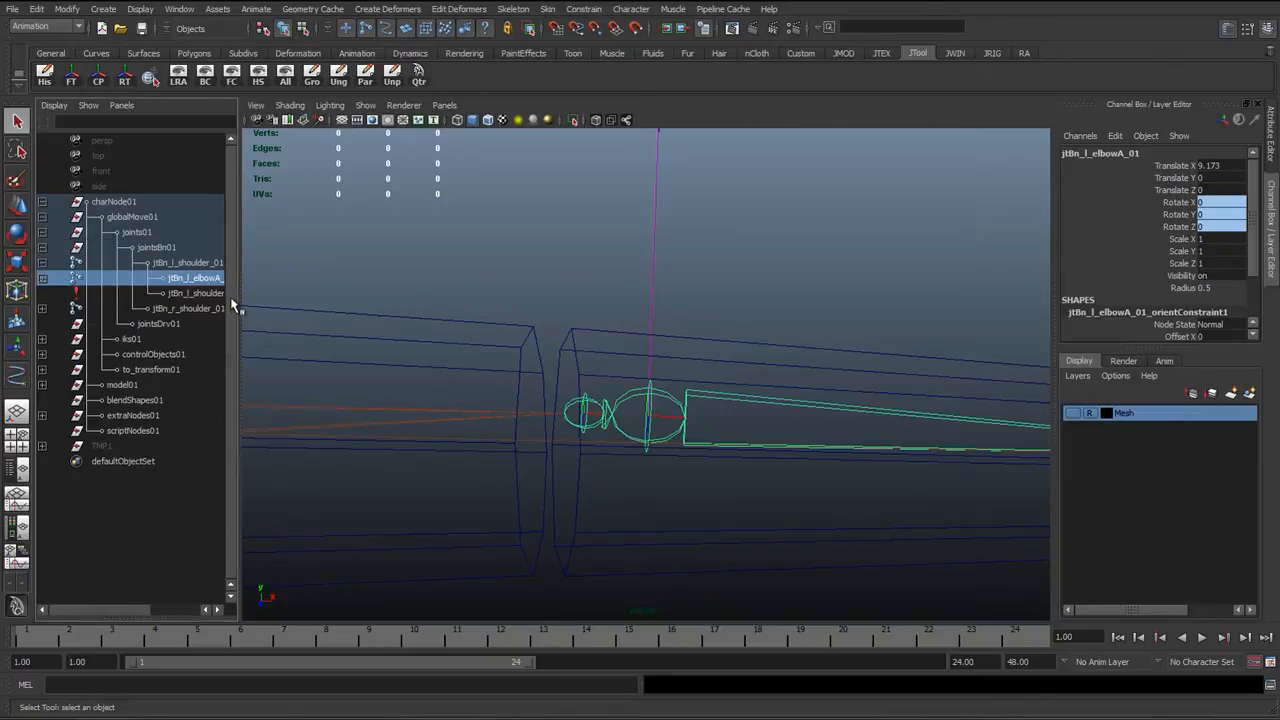
drag(238, 305, 370, 312)
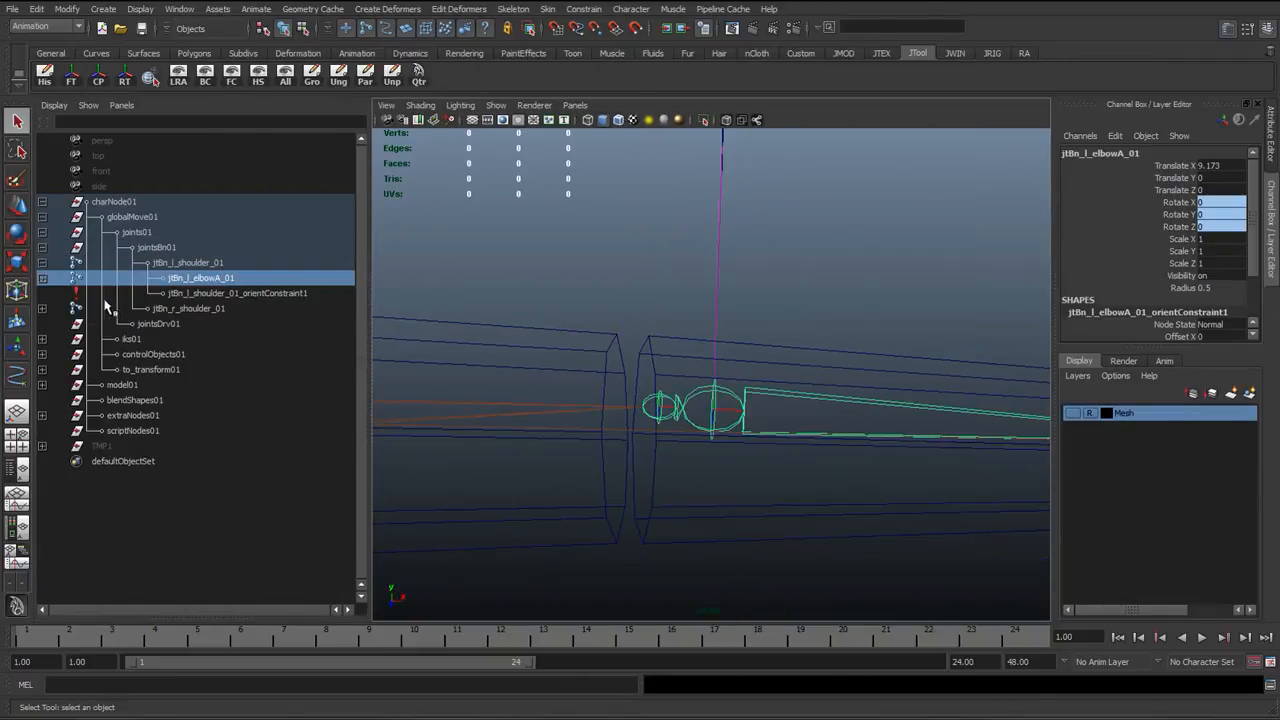
Step: Try deleting jtBn_l_shoulder_01_orientConstraint1, and inspect the first elbow joint and the left shoulder joint
click(213, 293)
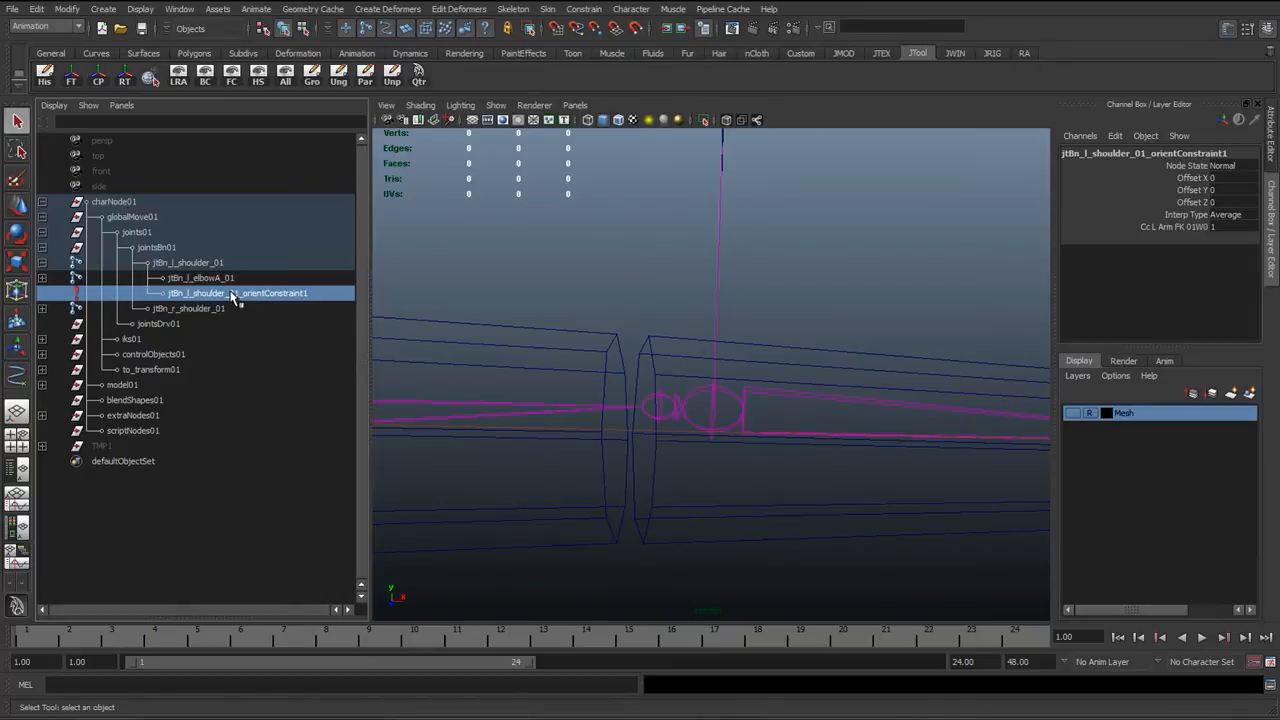
key(Delete)
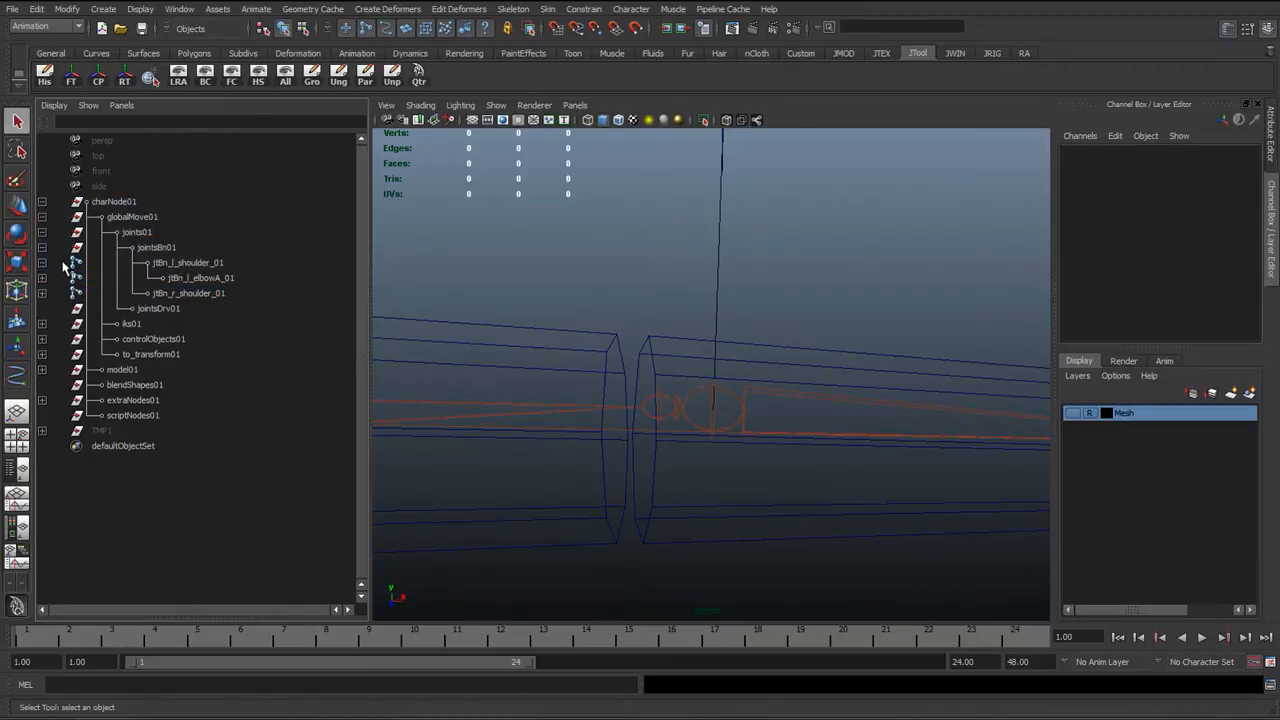
click(42, 202)
click(666, 407)
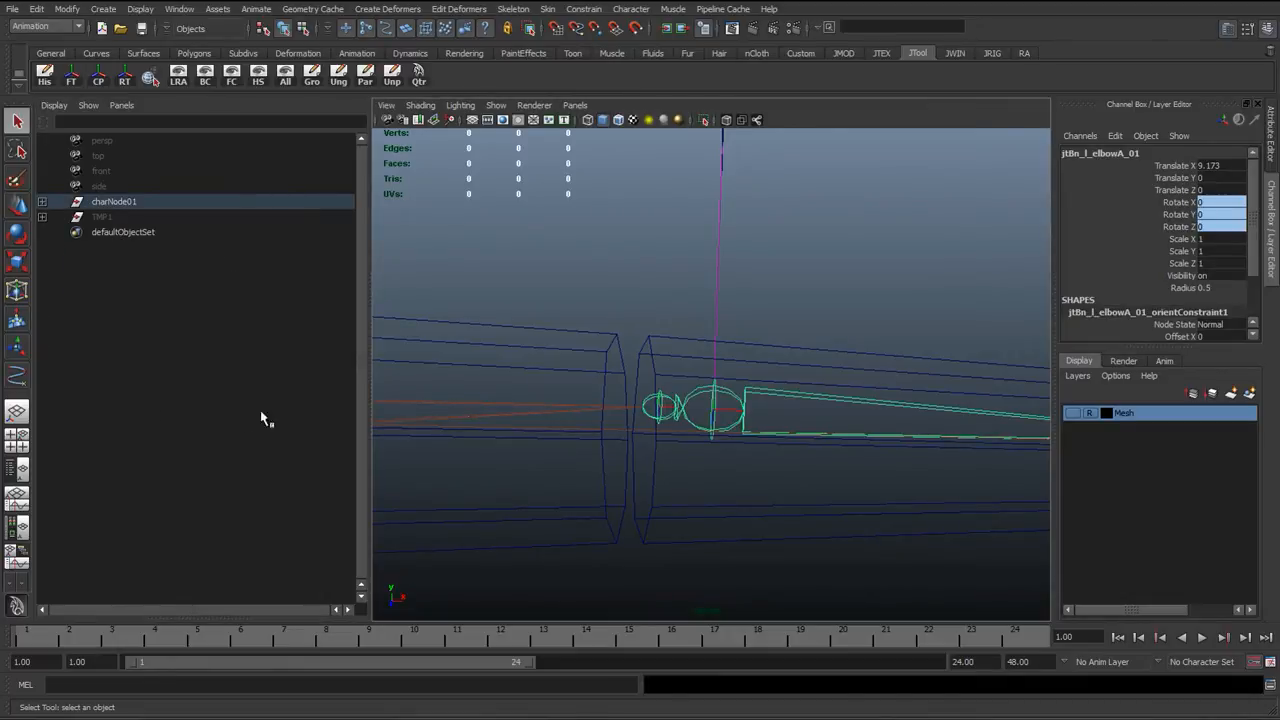
key(f)
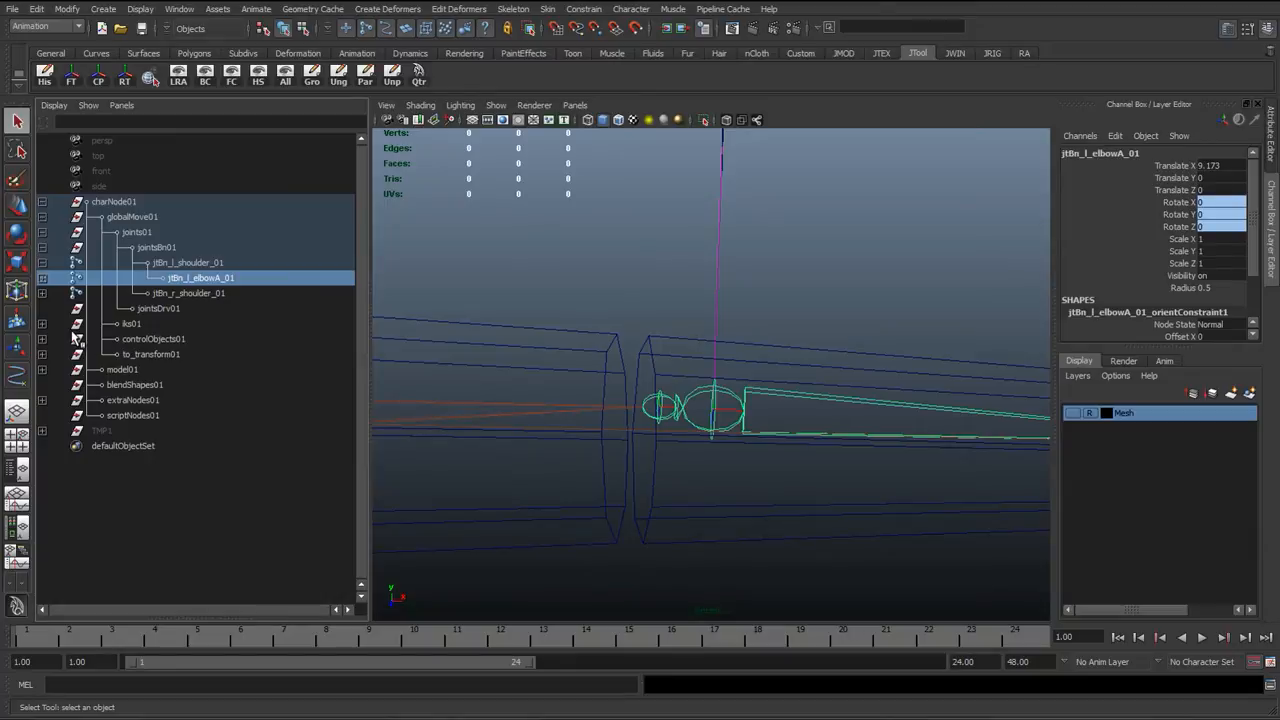
key(Up)
key(f)
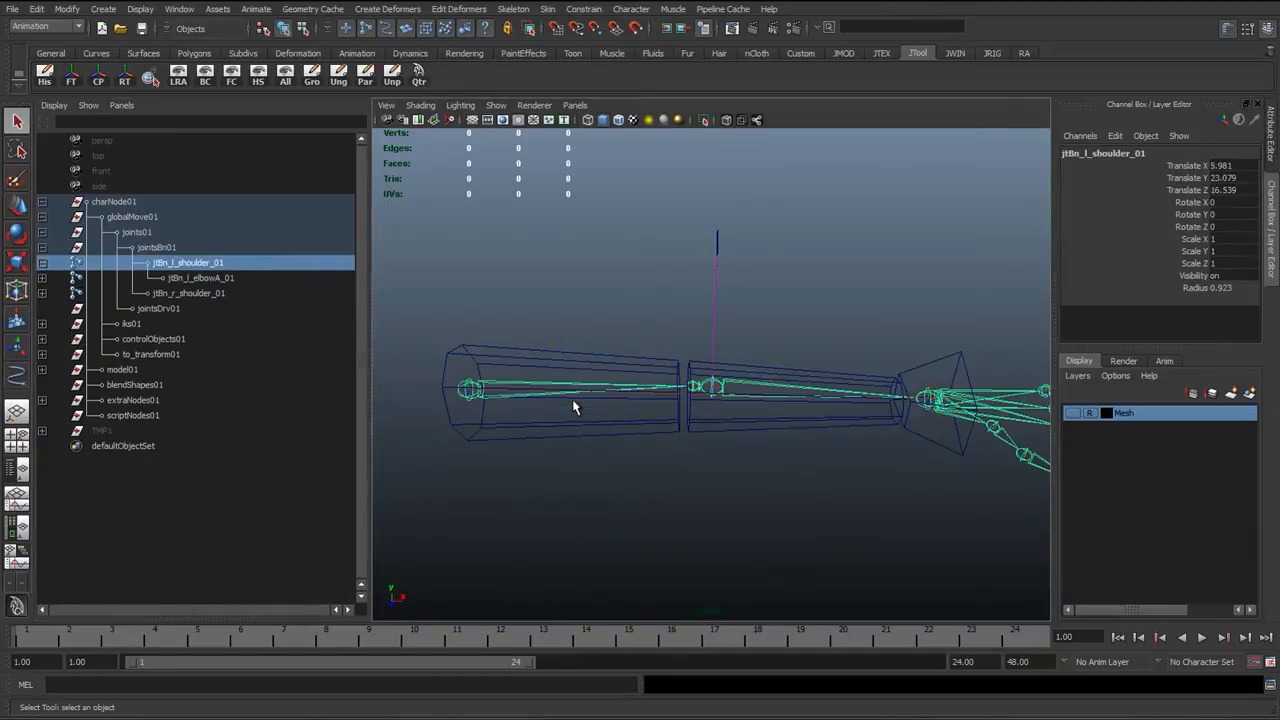
Step: Undo the deletion of the left shoulder's orient constraint
key(ctrl+z)
key(ctrl+z)
key(ctrl+z)
key(ctrl+z)
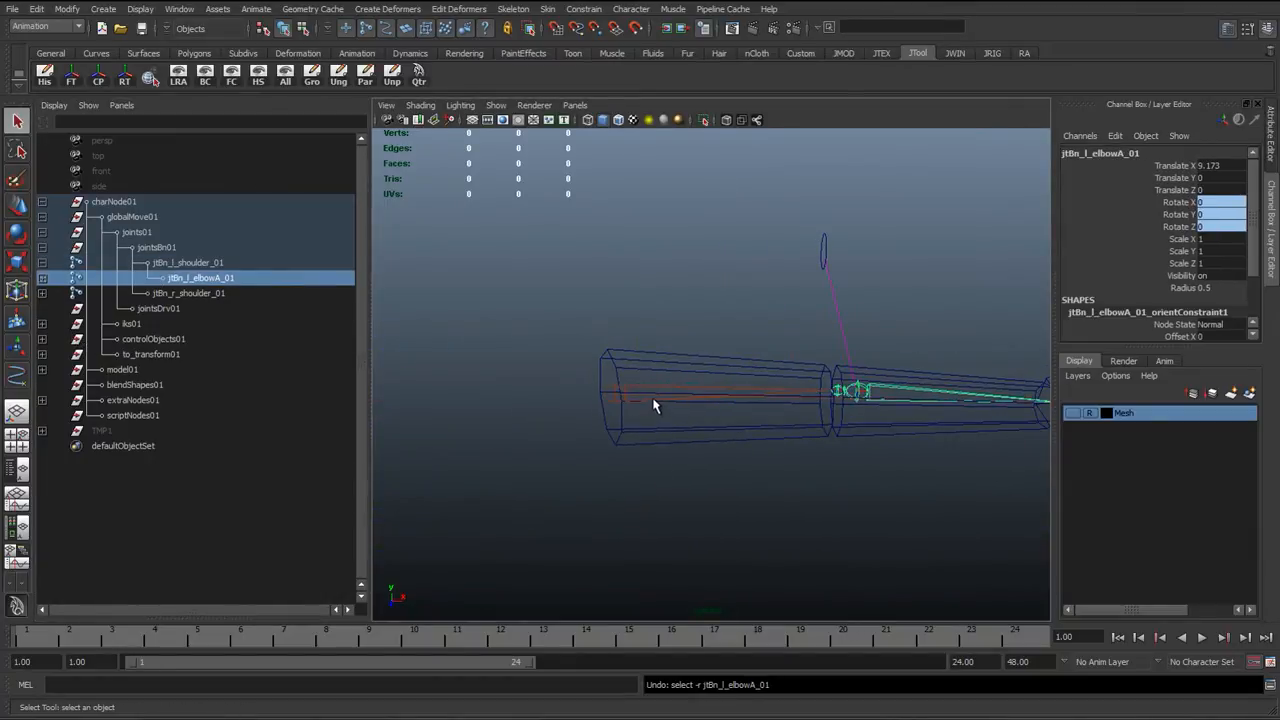
key(ctrl+z)
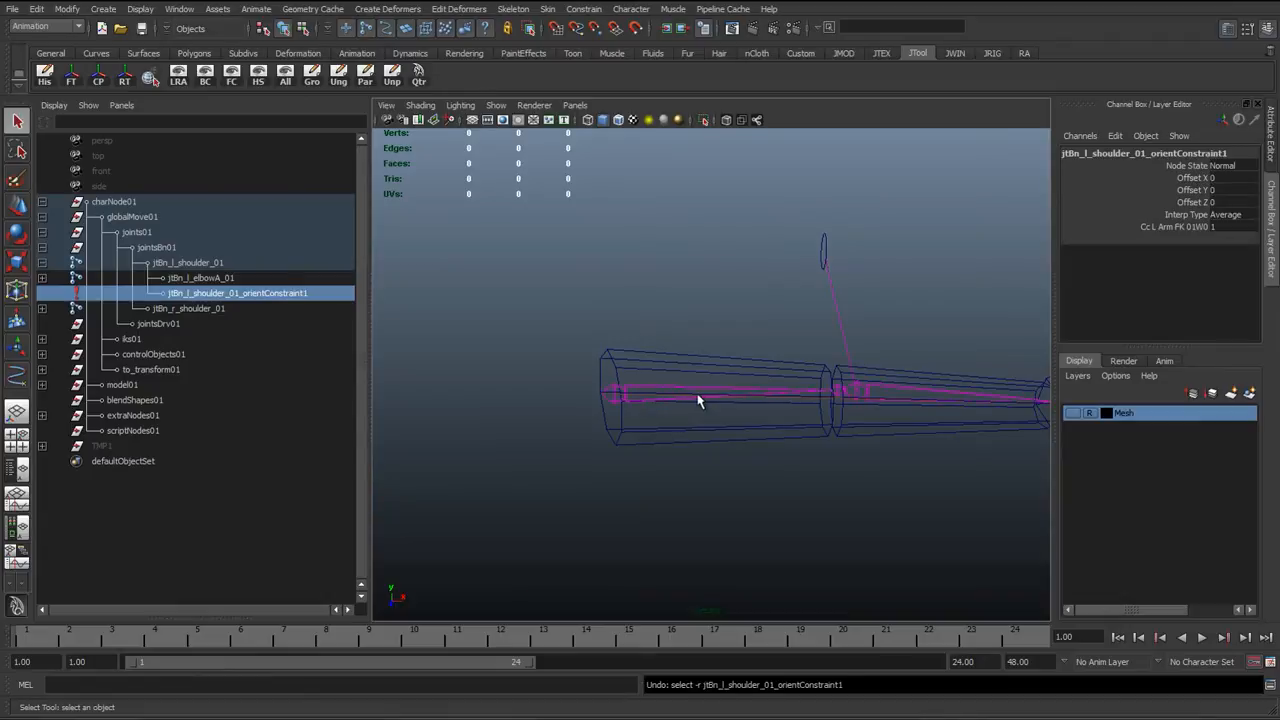
Step: Compare the nodes under the left shoulder joint with those under jtBn_r_shoulder_01, and reselect jtBn_l_elbowA_01
click(205, 278)
key(f)
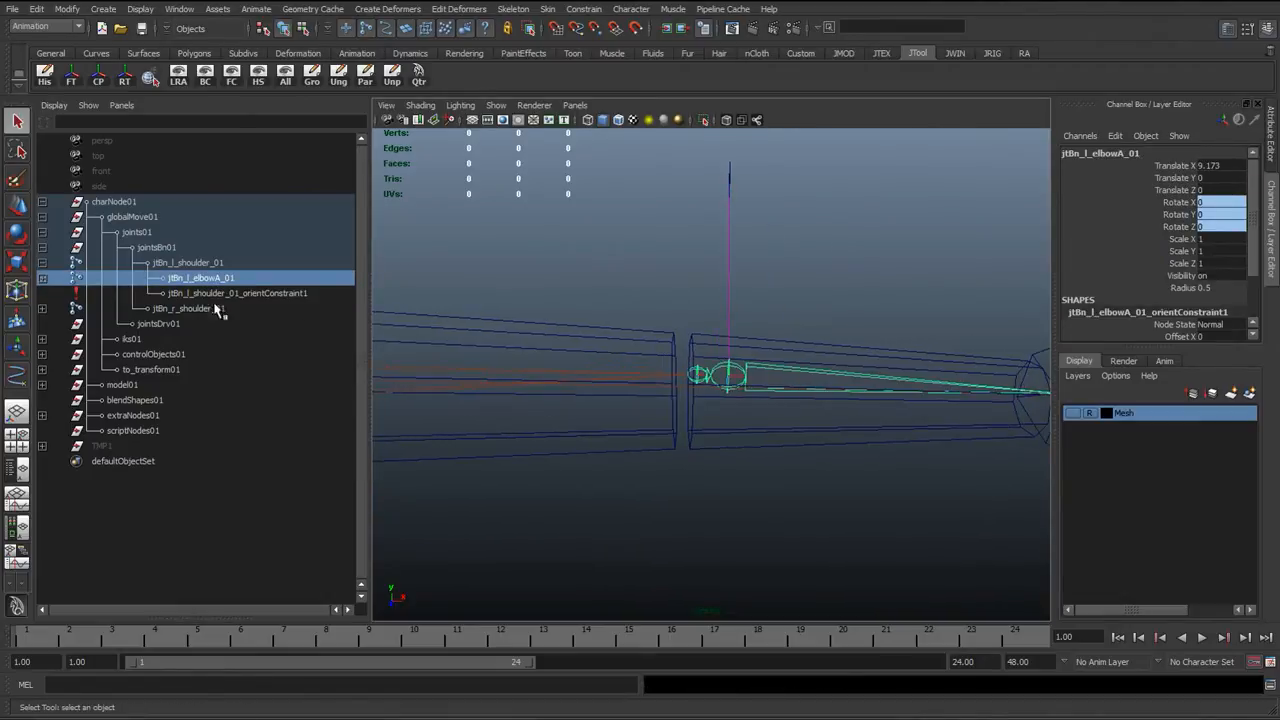
click(208, 293)
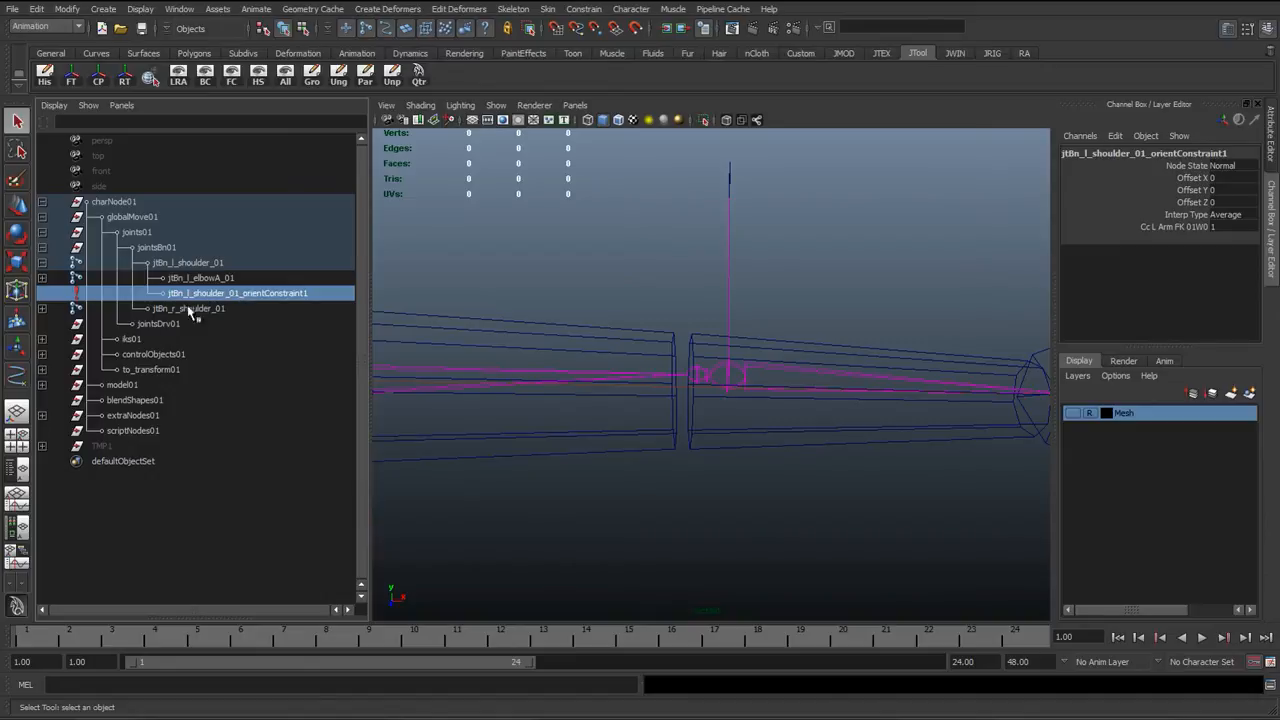
click(42, 309)
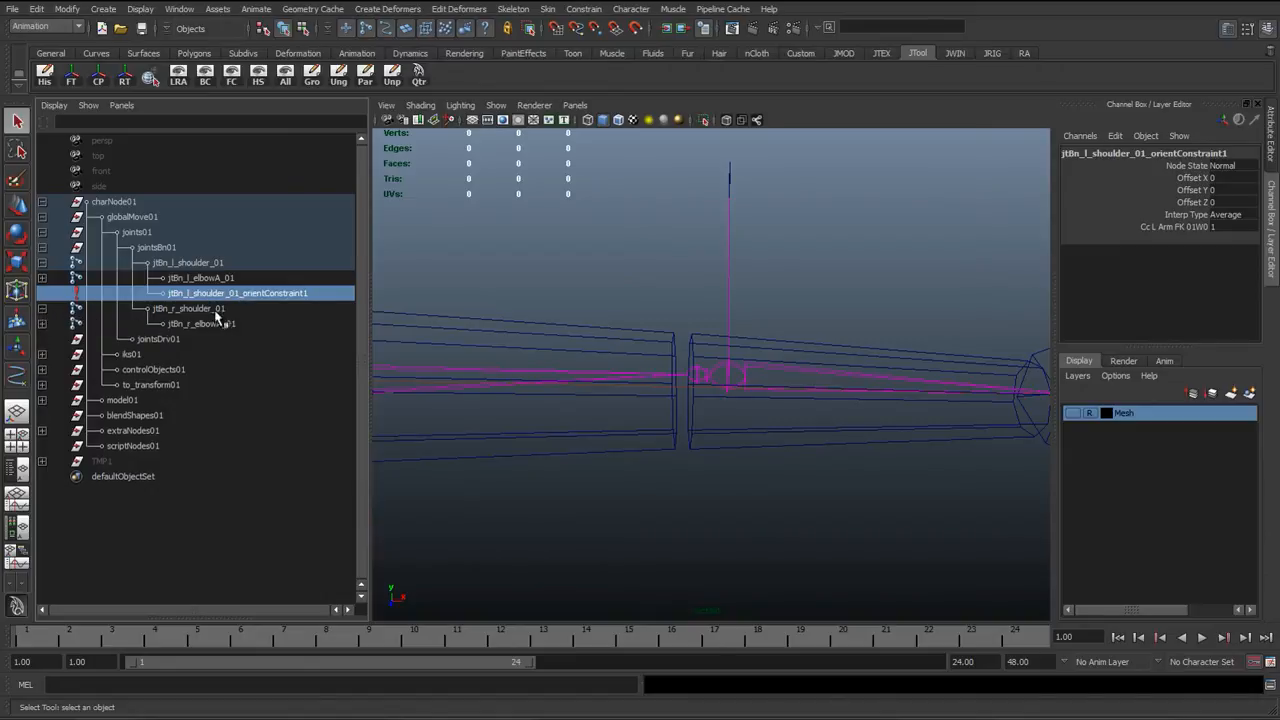
click(165, 310)
click(696, 382)
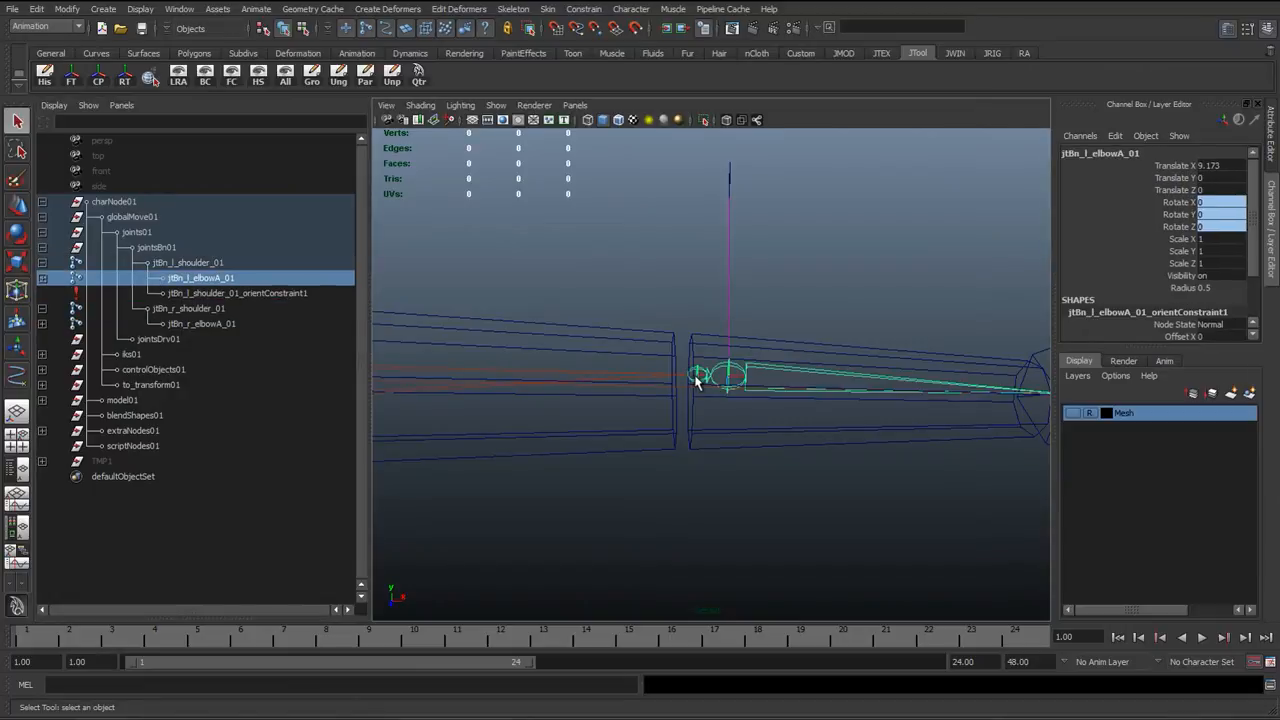
Step: Try deleting jtBn_l_elbowA_01_orientConstraint1, check the elbow joint's rotation channels, and undo the deletion
click(45, 278)
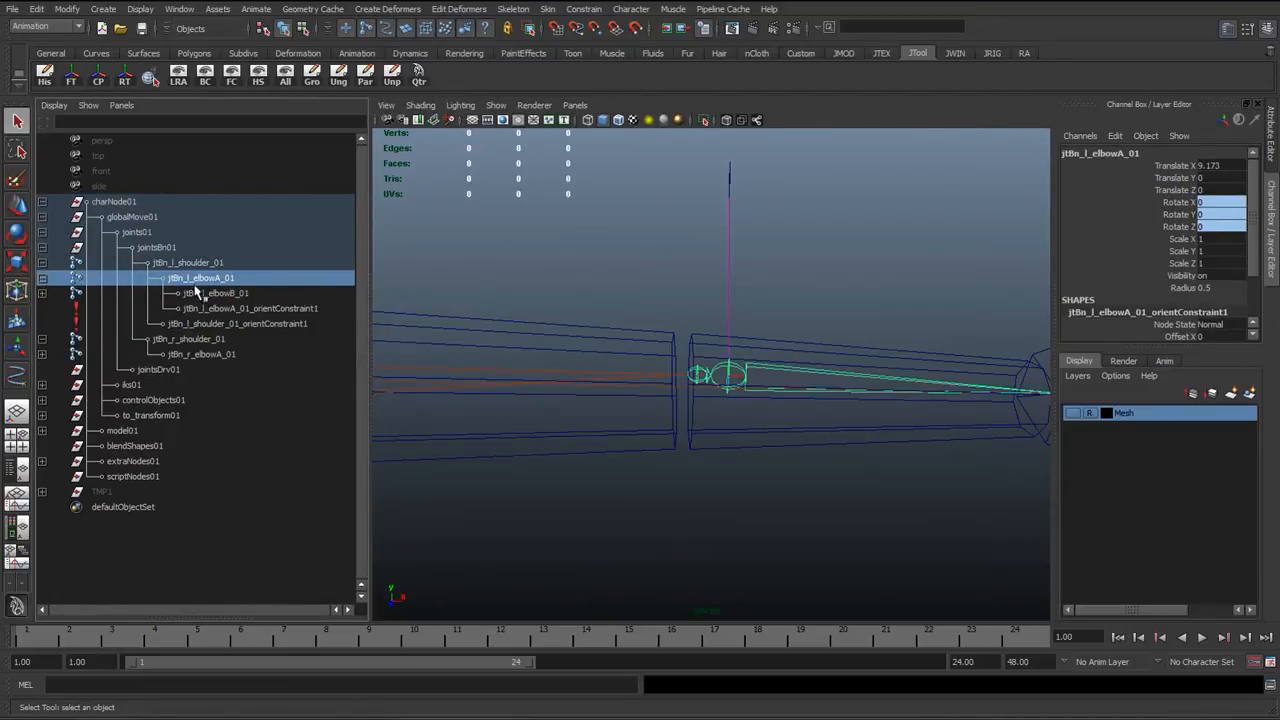
click(205, 310)
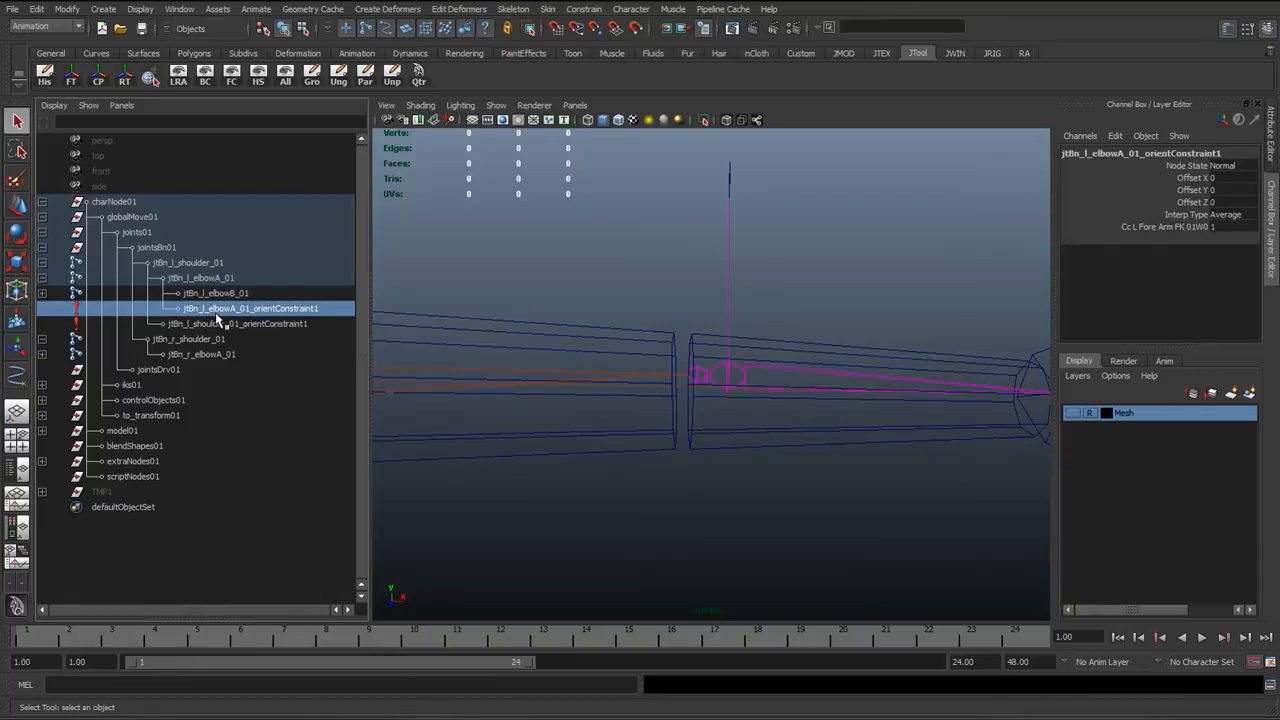
key(Delete)
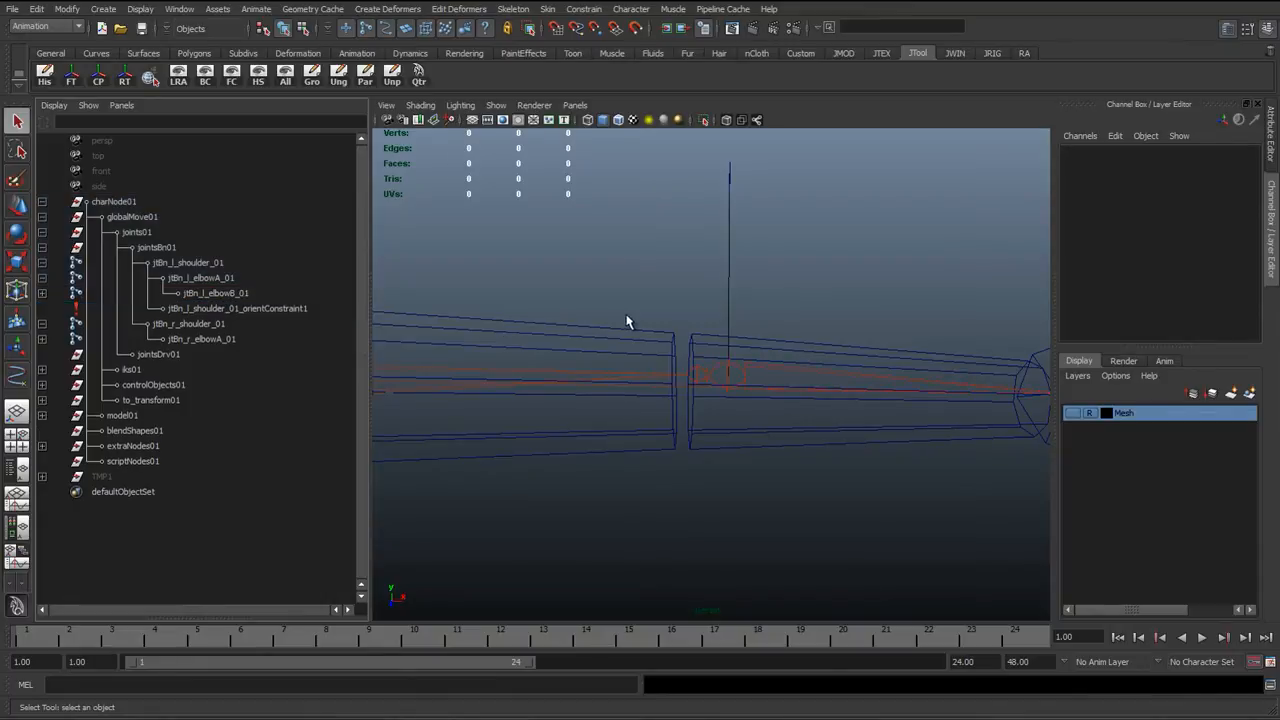
click(697, 376)
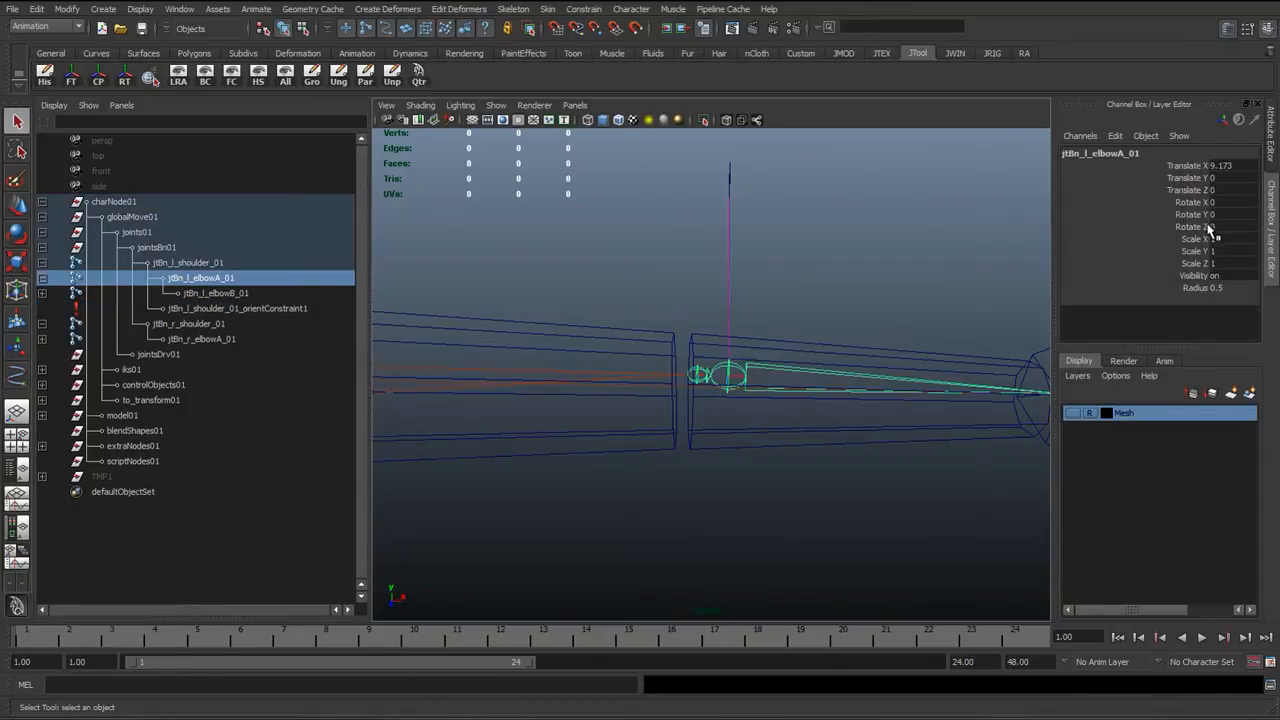
key(ctrl+z)
key(ctrl+z)
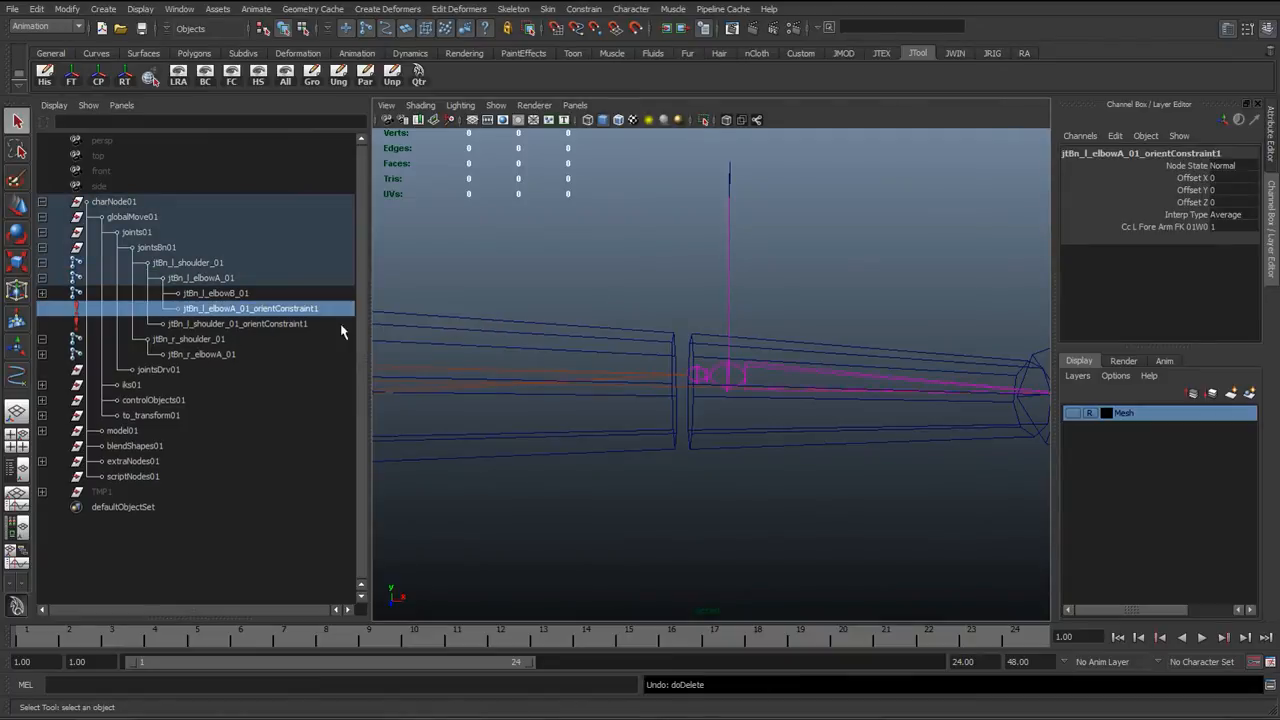
Step: Break the connections on the Rotate X, Y and Z channels of jtBn_l_elbowA_01
click(702, 379)
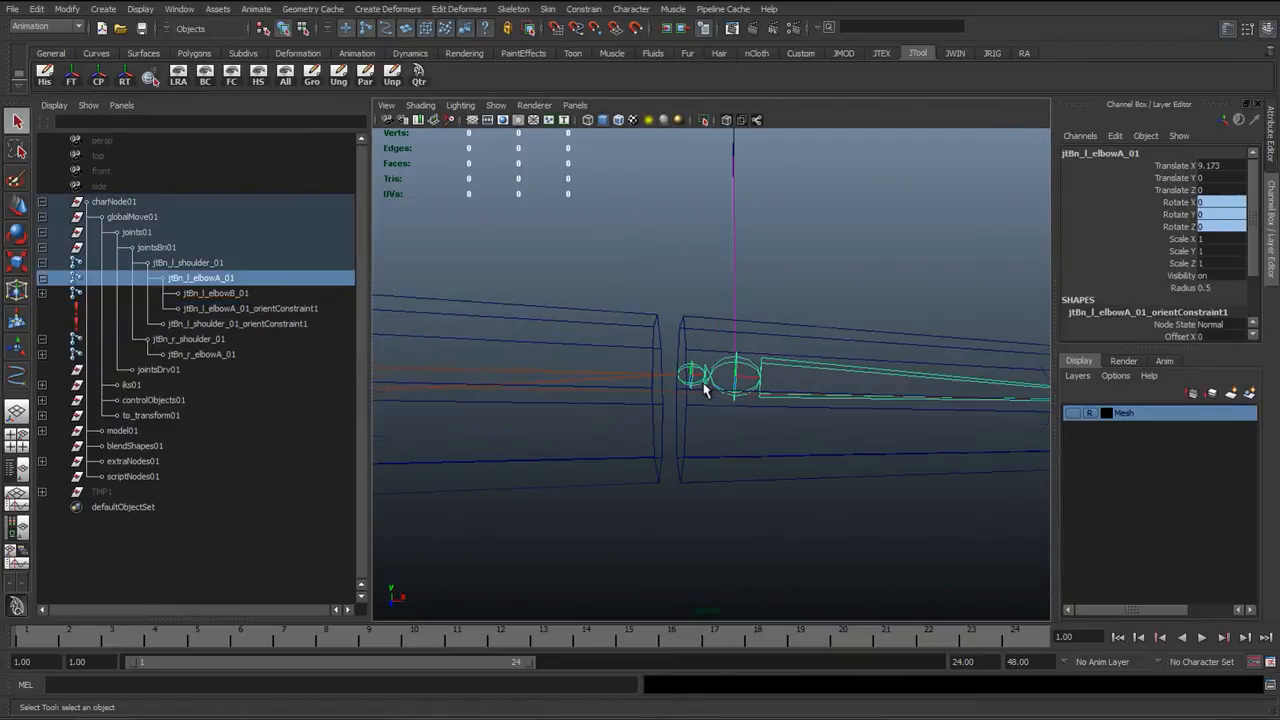
drag(1172, 203, 1170, 227)
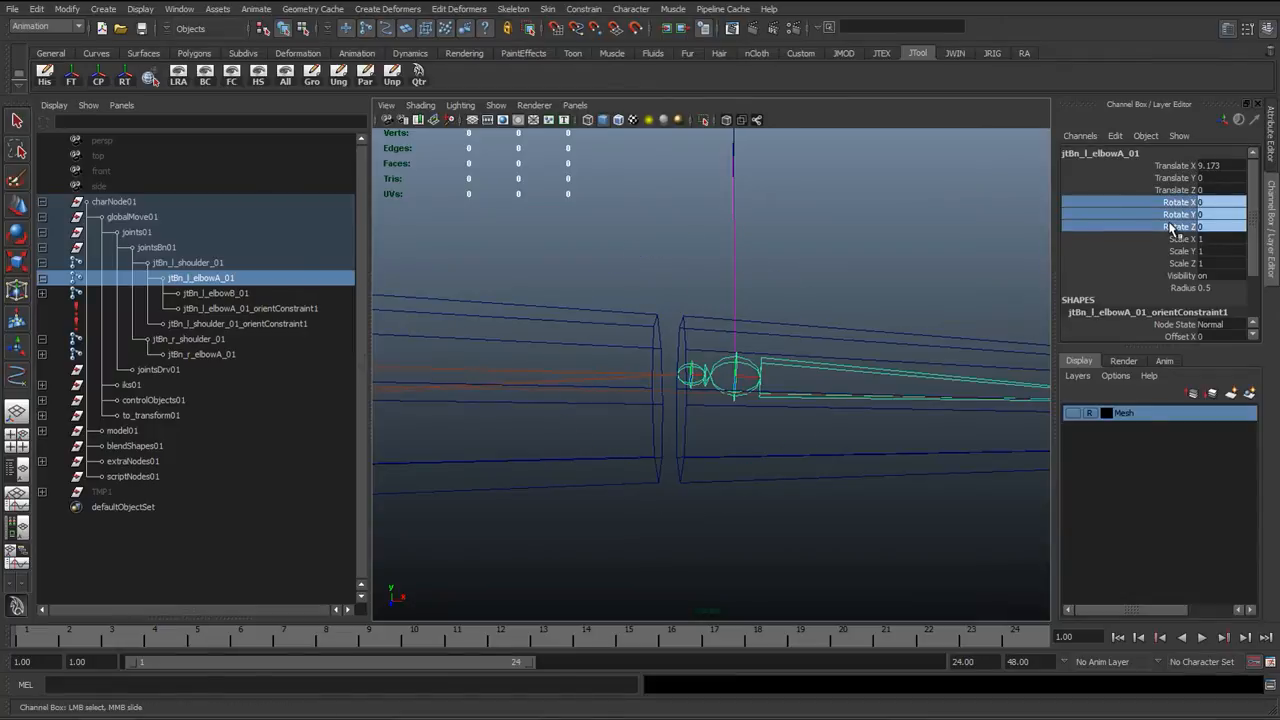
right_click(1148, 232)
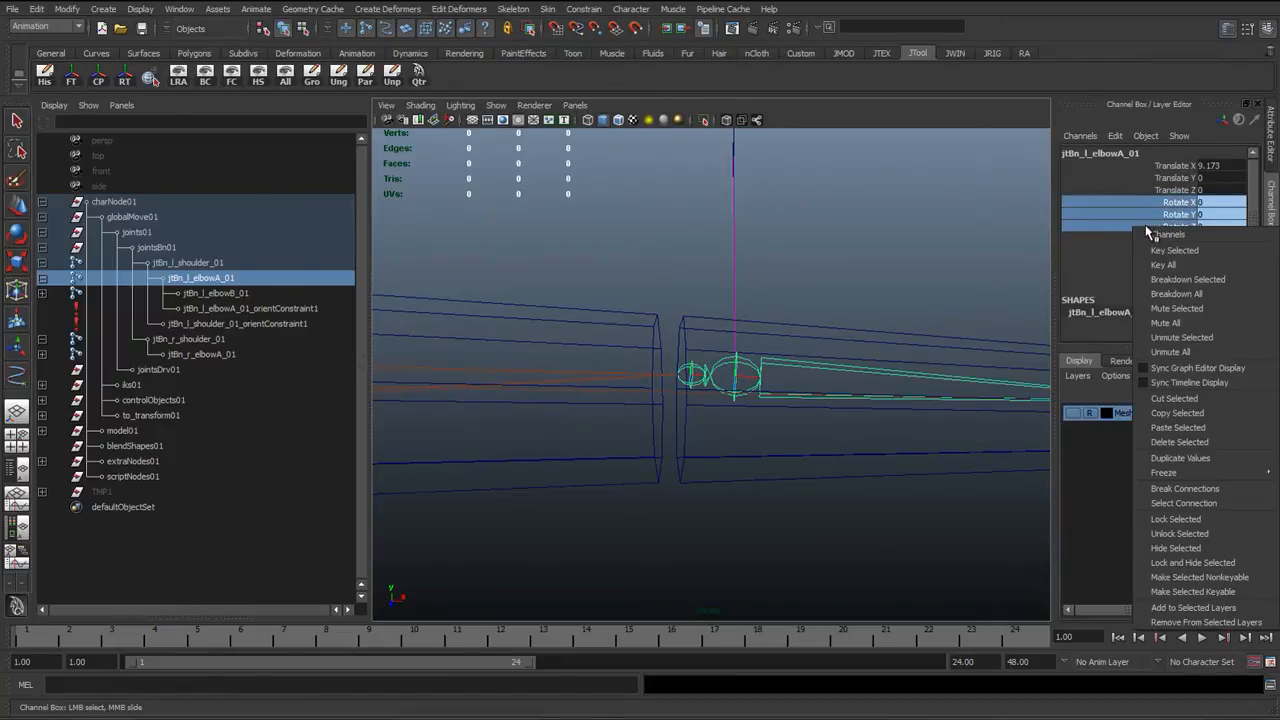
click(1172, 488)
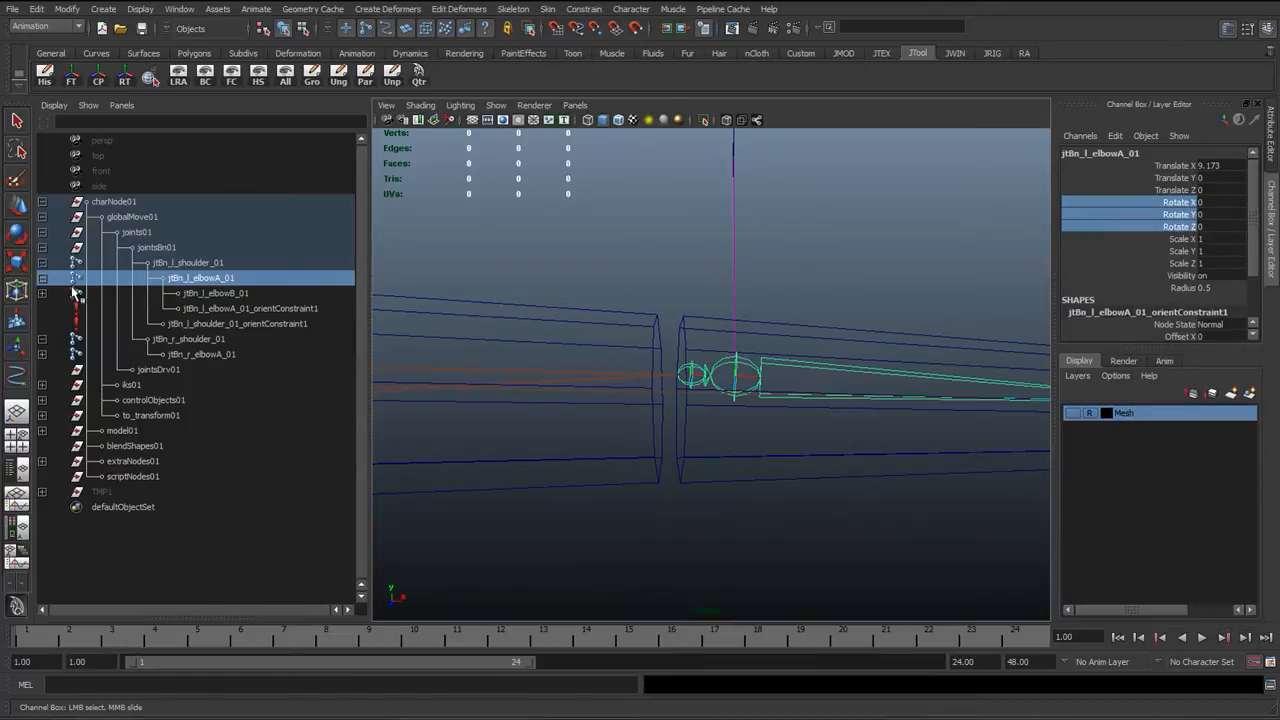
Step: Try moving the leftover jtBn_l_elbowA_01_orientConstraint1 freely in the view, and undo the move
click(263, 311)
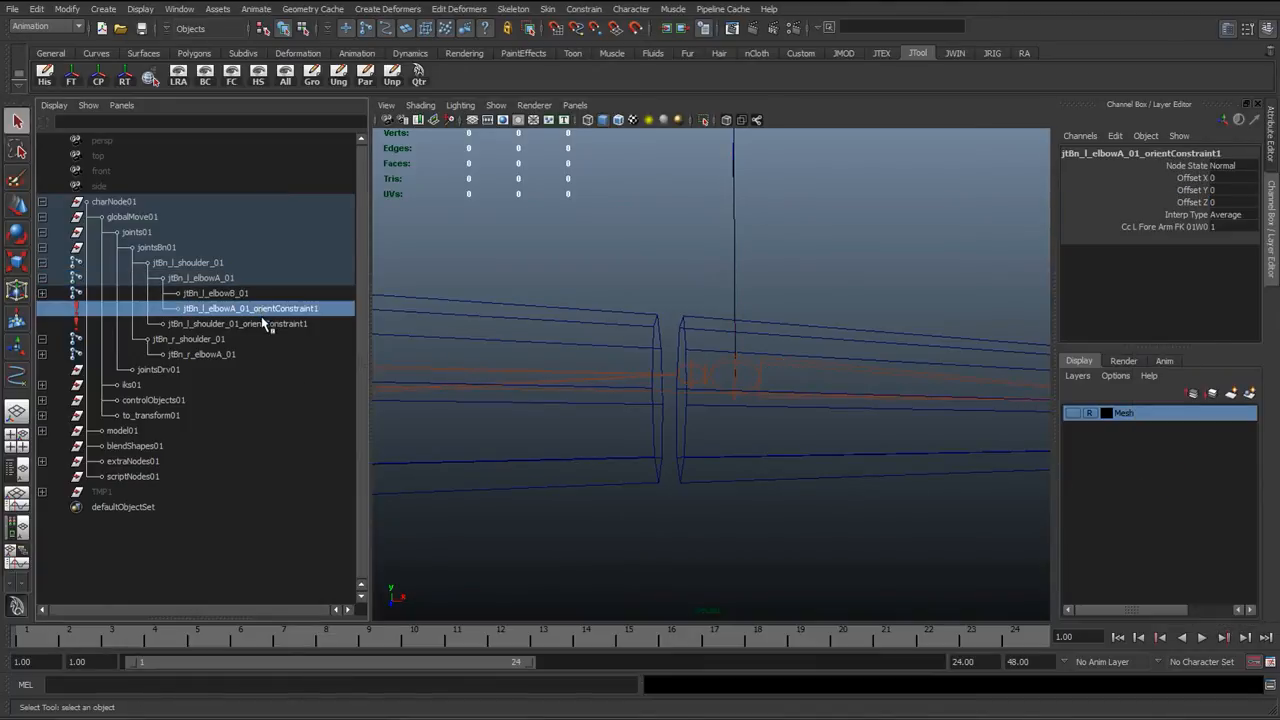
key(w)
click(251, 325)
click(258, 309)
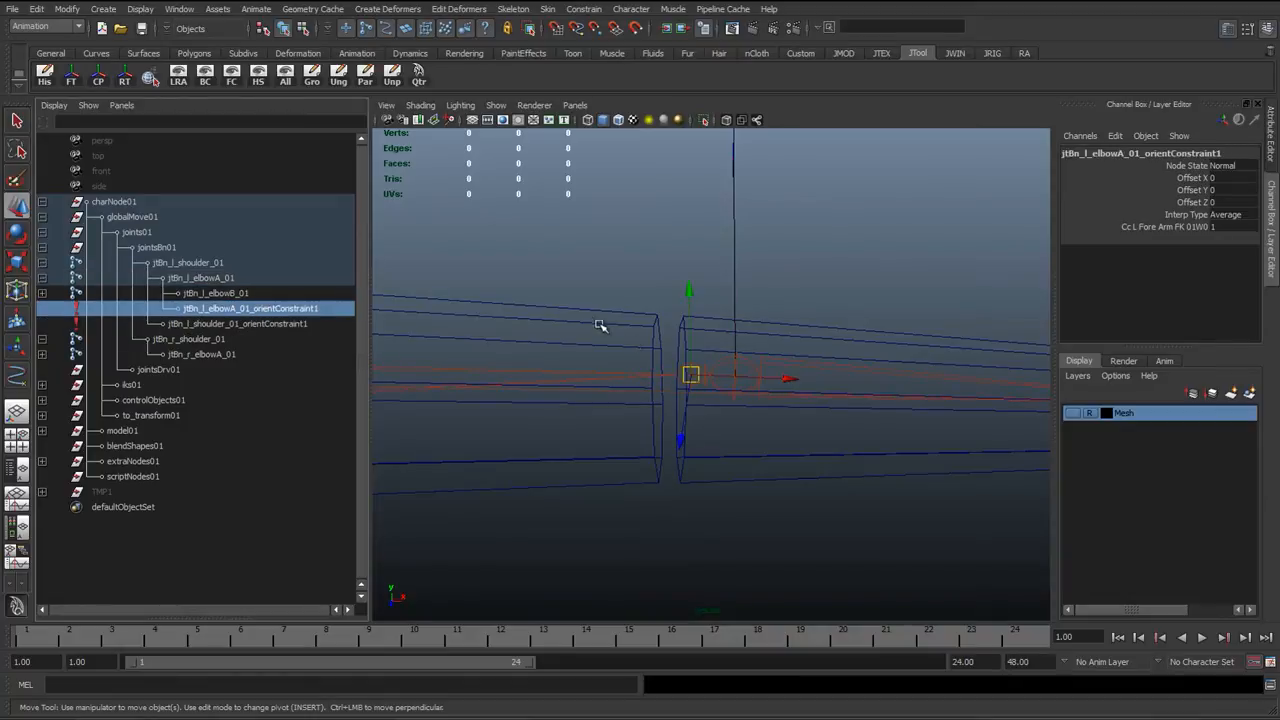
drag(689, 375, 666, 334)
key(ctrl+z)
Step: Delete jtBn_l_elbowA_01_orientConstraint1 from under the first left elbow joint, and select the left shoulder's orient constraint
click(200, 296)
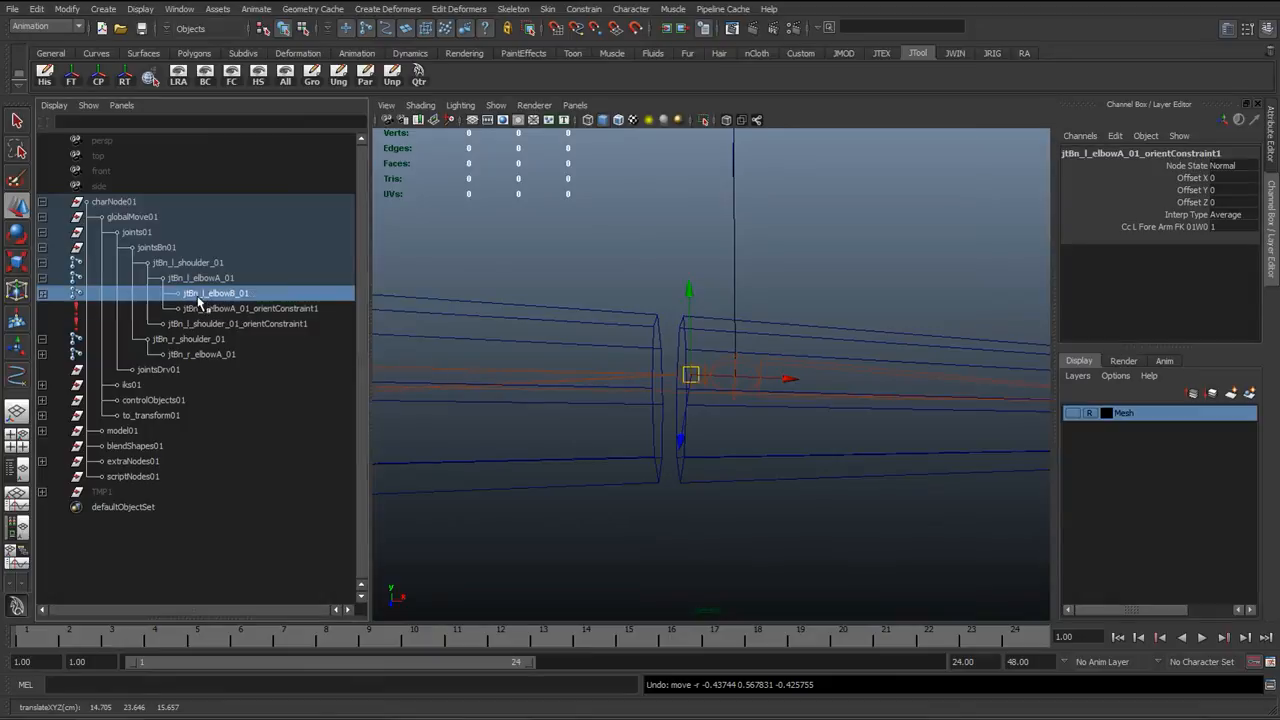
click(208, 322)
click(208, 311)
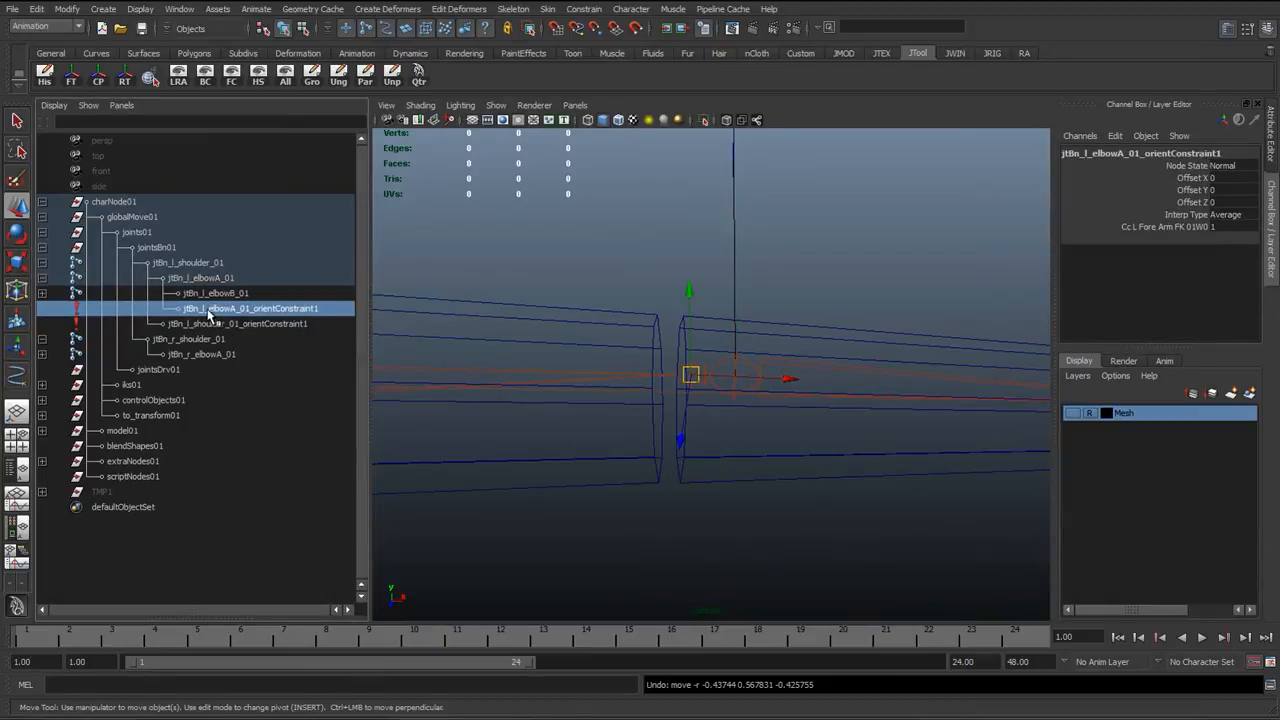
key(Delete)
click(255, 311)
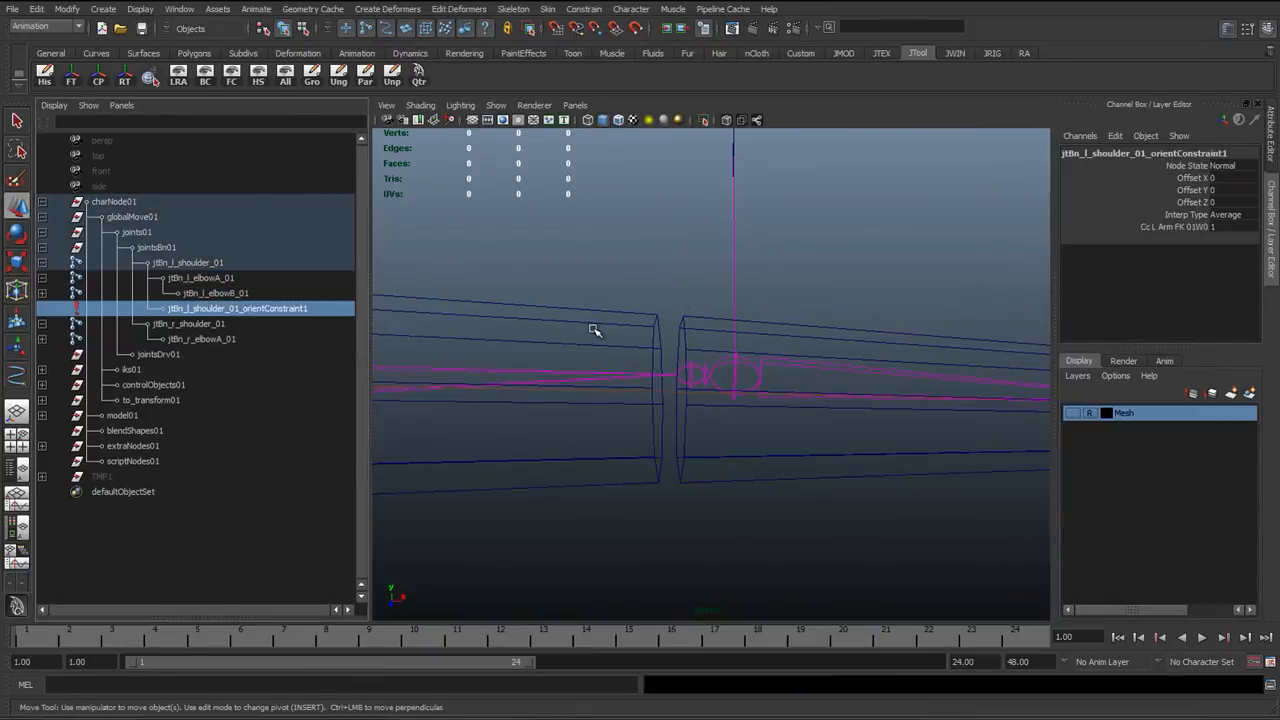
Step: Test-rotate cc_l_foreArmFK_01 by about -36 degrees around Y in the enlarged perspective view, and undo the rotation
click(580, 395)
click(578, 277)
alt+drag(621, 385, 694, 371)
key(space)
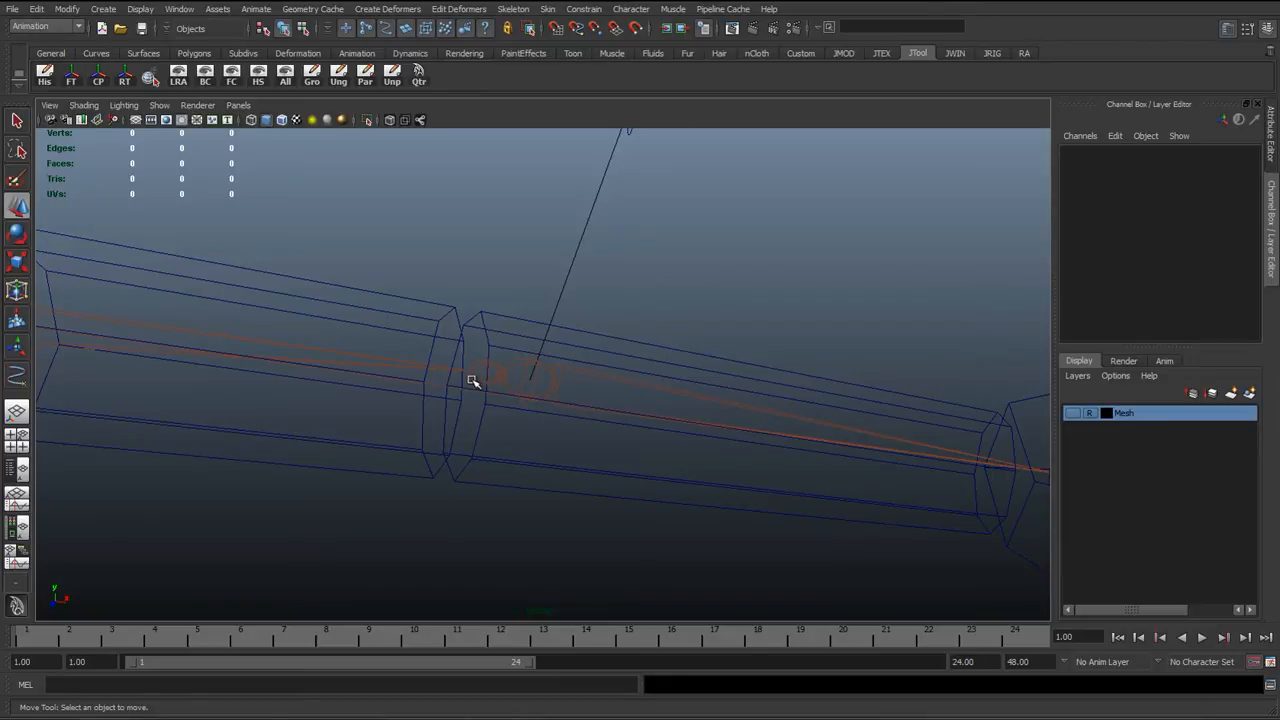
click(519, 479)
key(e)
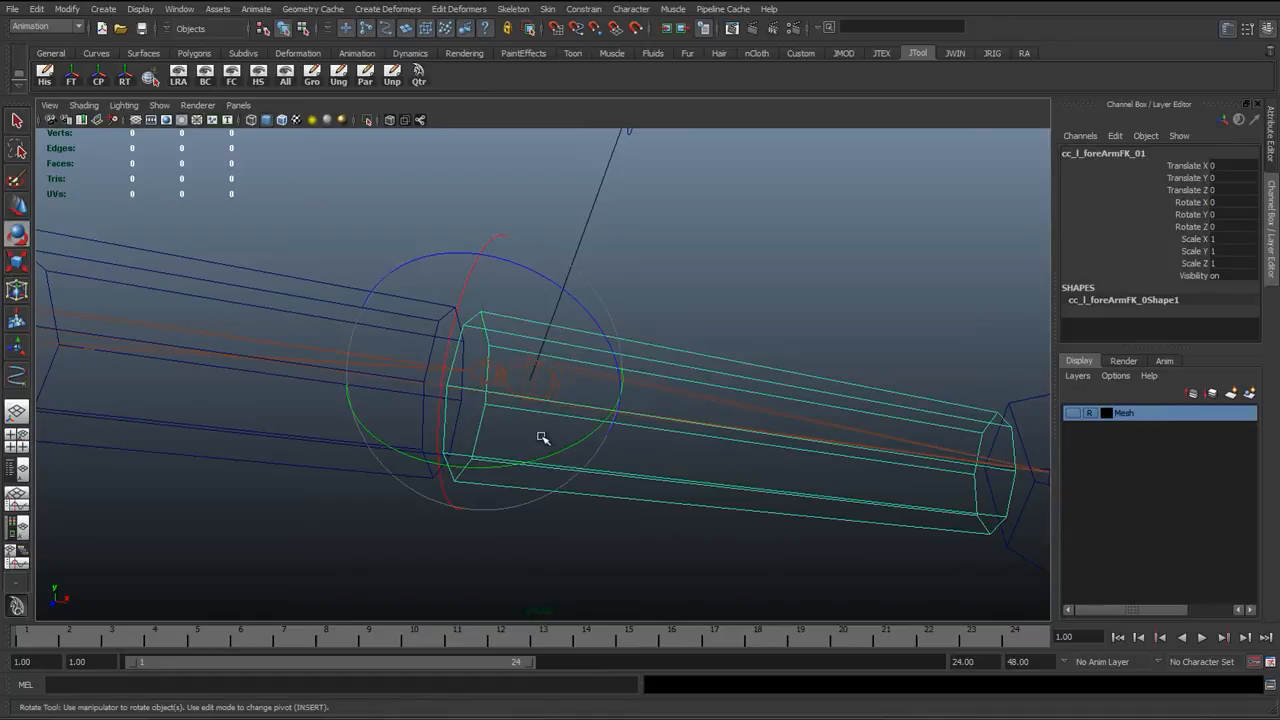
drag(558, 449, 477, 426)
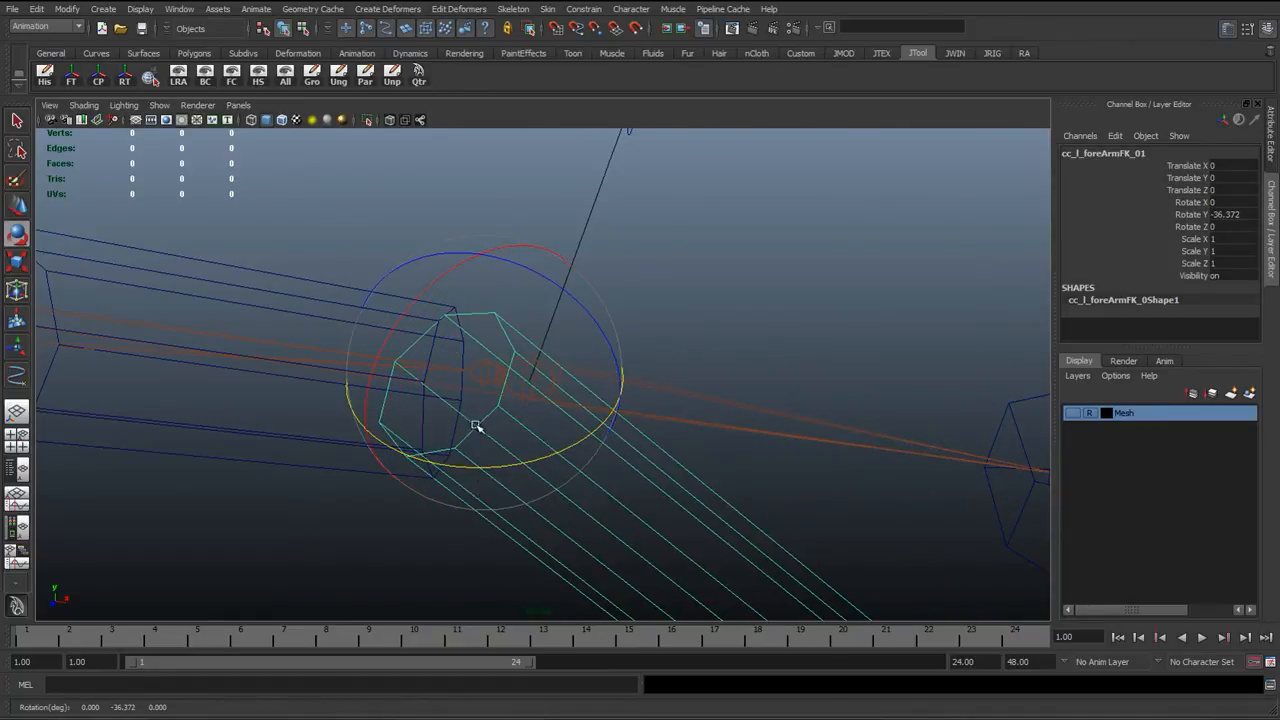
key(ctrl+z)
Step: Compare the forearm control's pivot with the elbow joint's, test-rotate jtBn_l_elbowA_01 by about -4.3 degrees around Y, and undo the rotation
key(w)
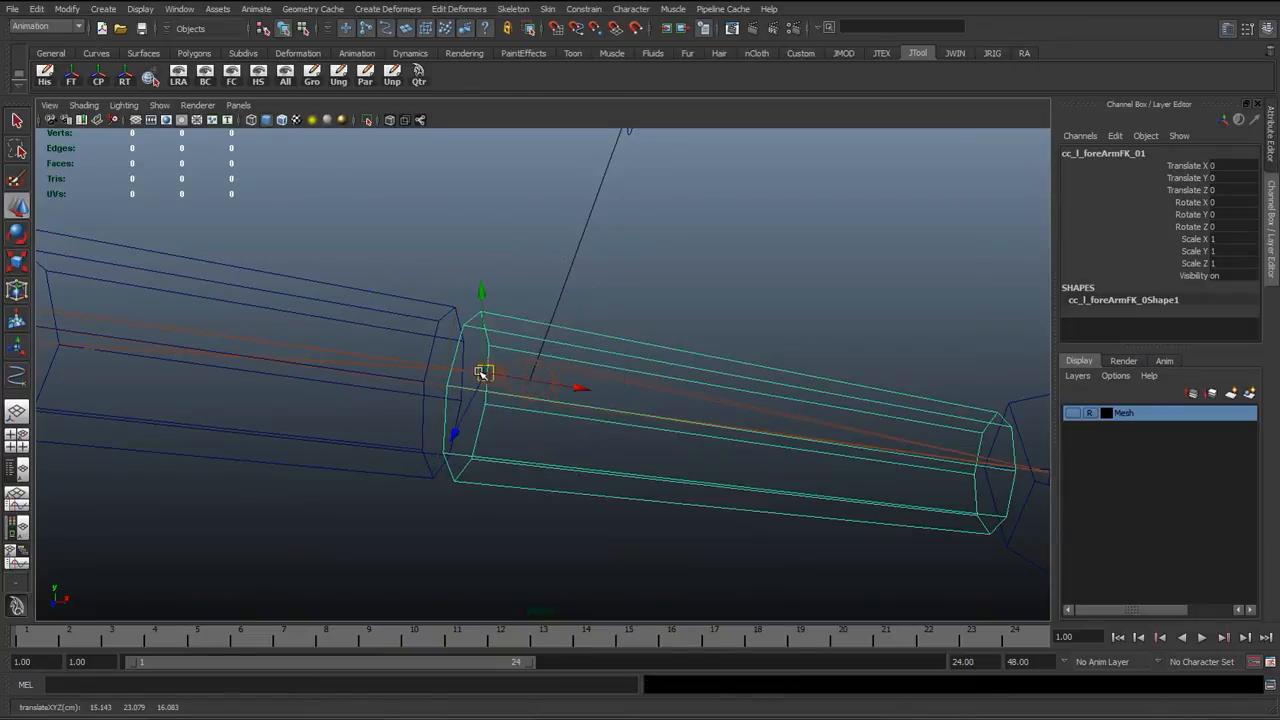
key(e)
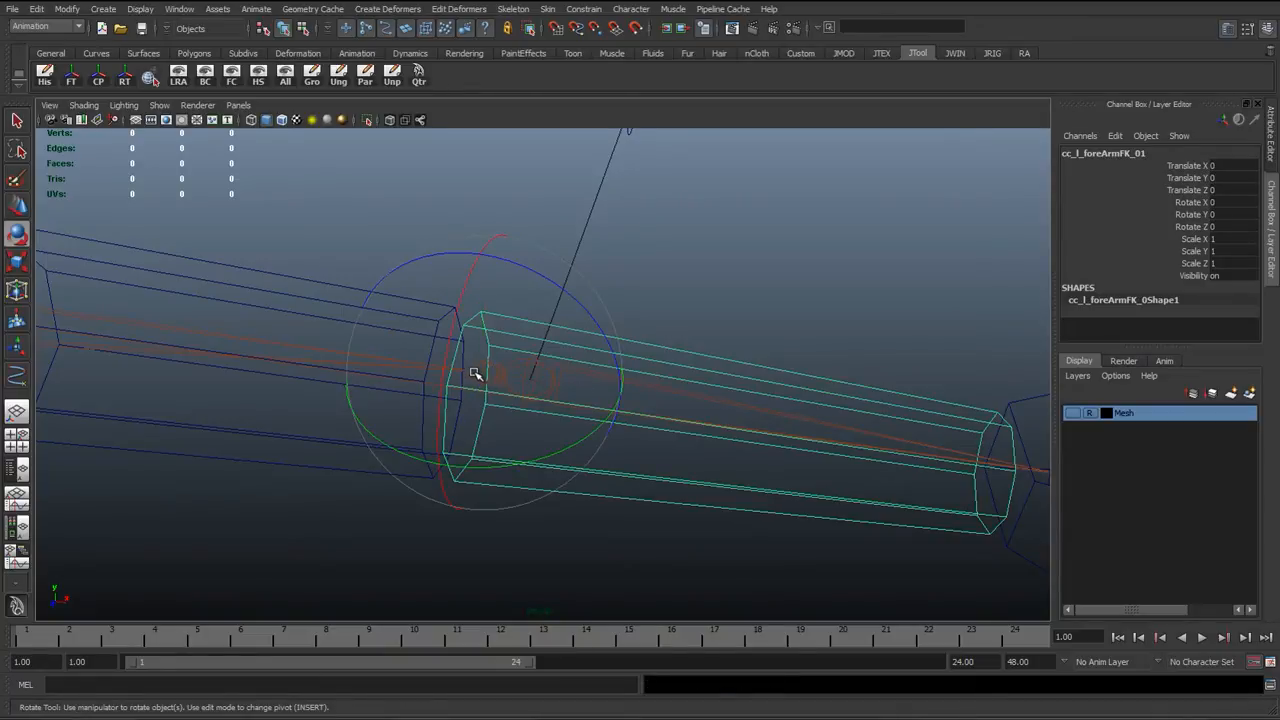
key(w)
click(477, 370)
key(e)
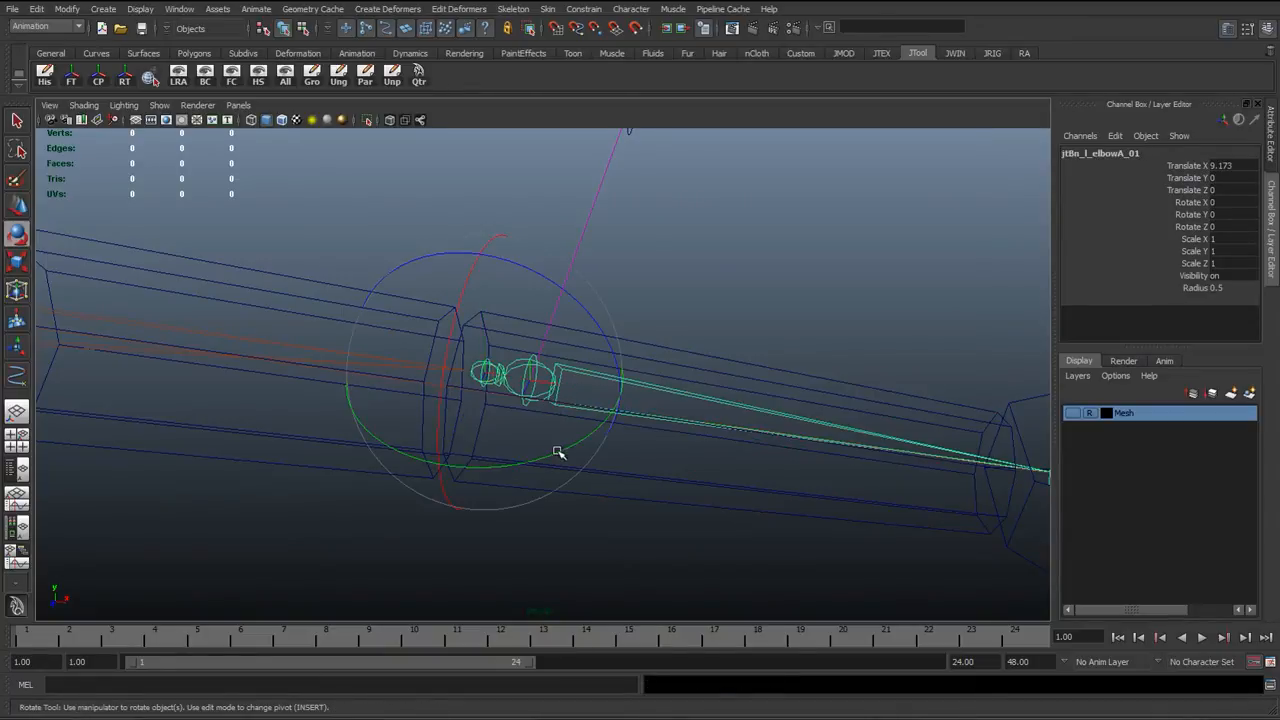
mouse_move(558, 453)
mouse_down()
mouse_move(517, 471)
mouse_move(548, 460)
mouse_up()
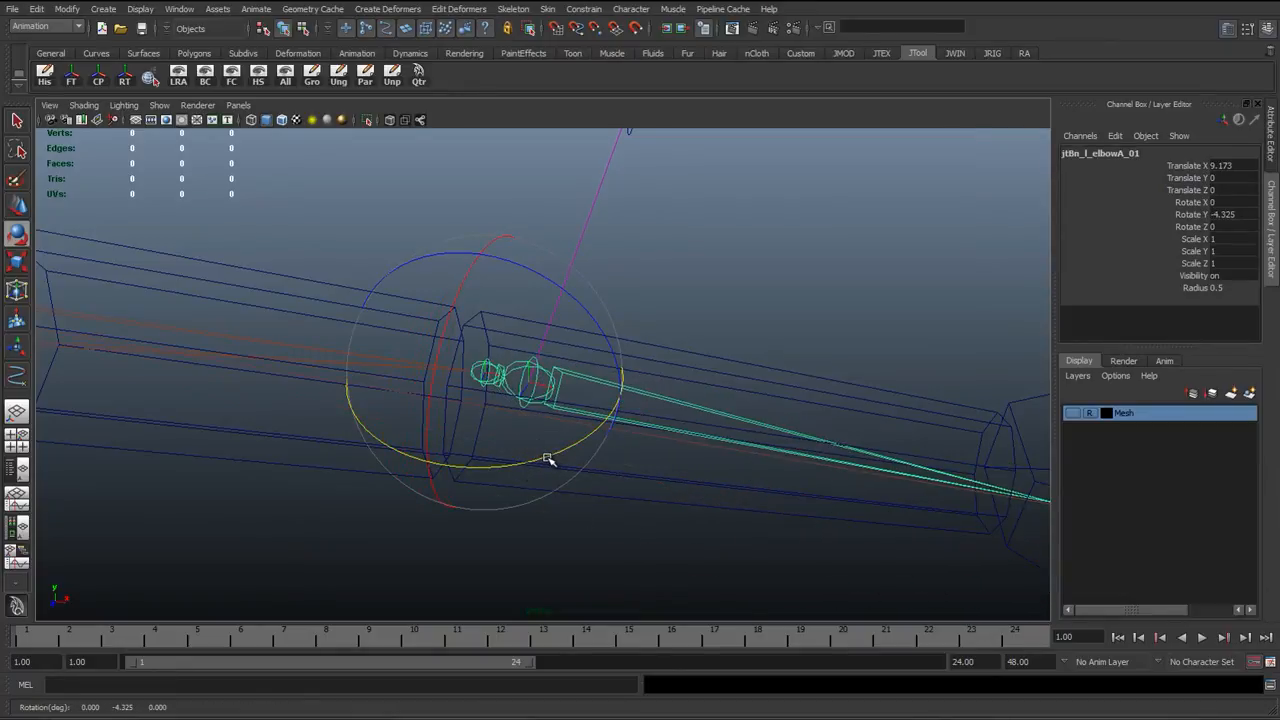
key(ctrl+z)
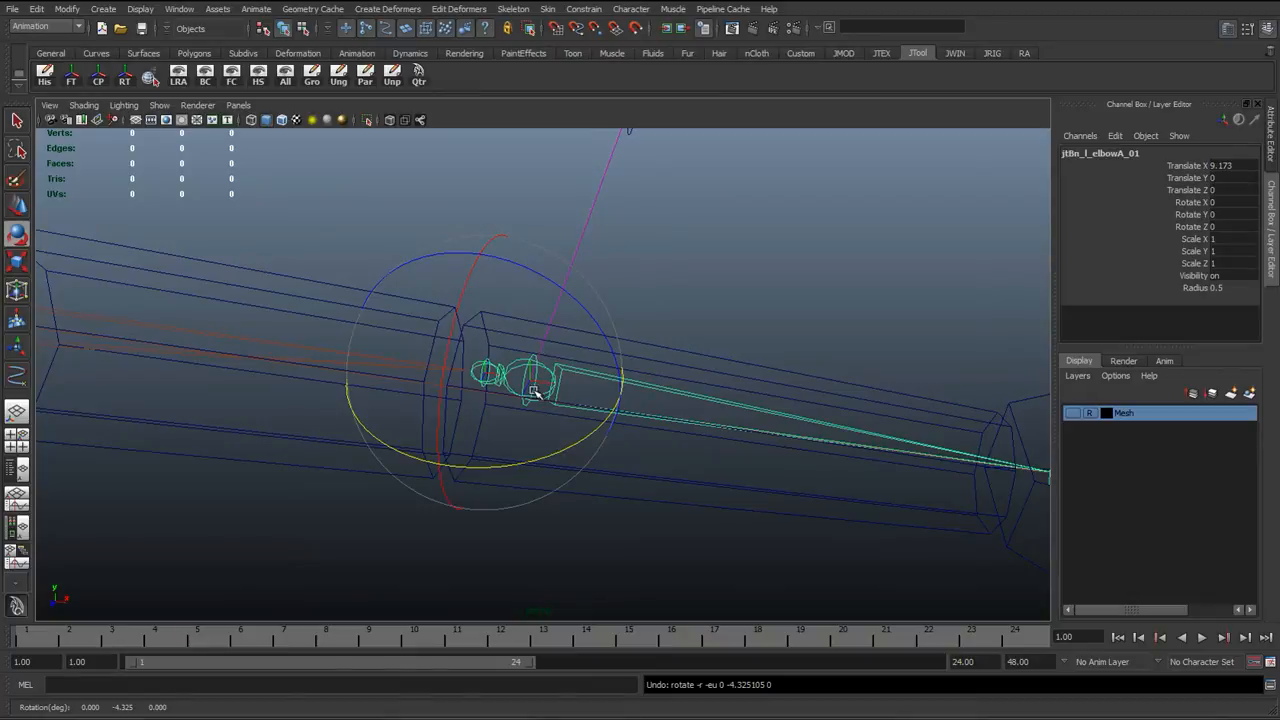
Step: Examine how cc_l_foreArmFK_01 lines up with jtBn_l_elbowA_01 at the left elbow, selecting each in turn
key(q)
click(640, 342)
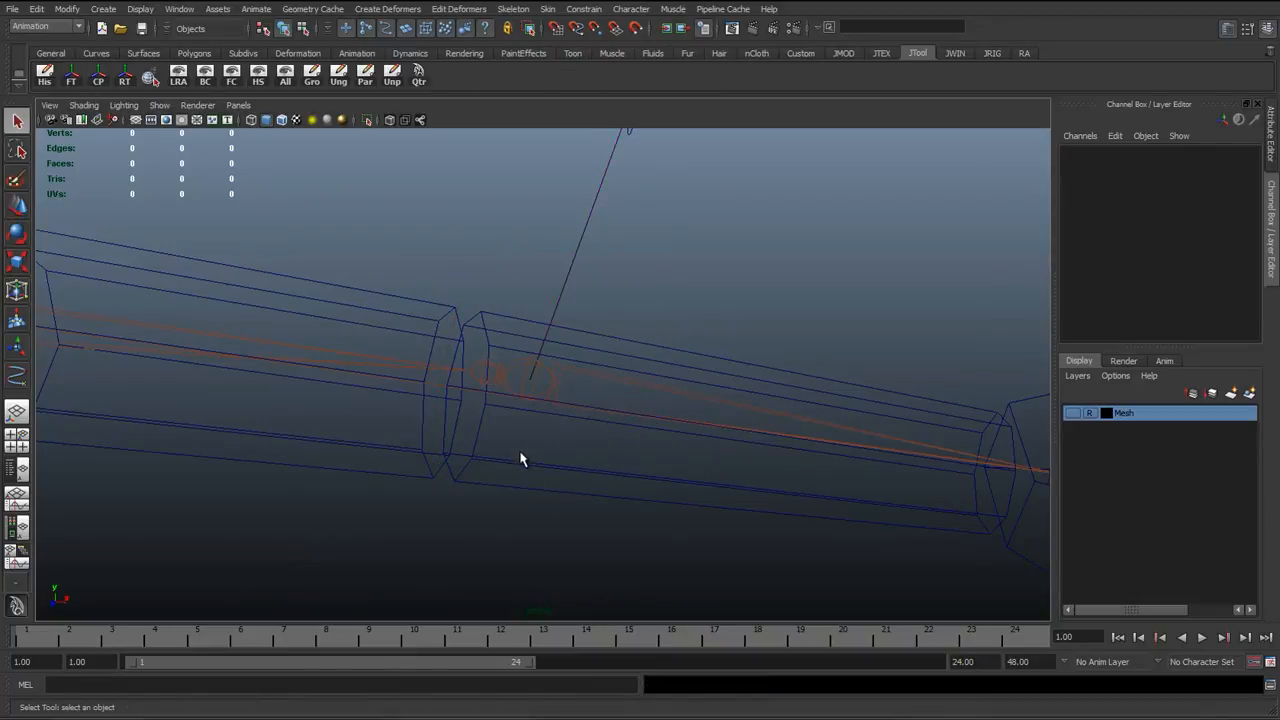
click(520, 459)
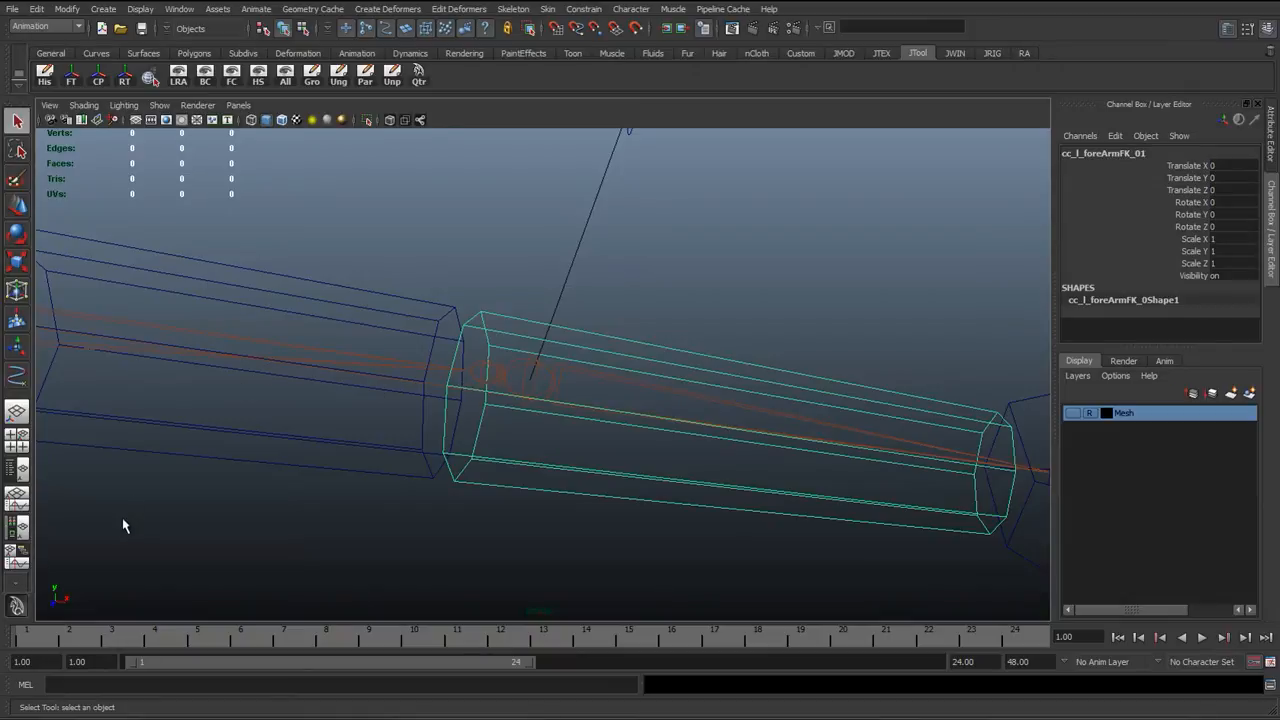
alt+drag(340, 525, 204, 542)
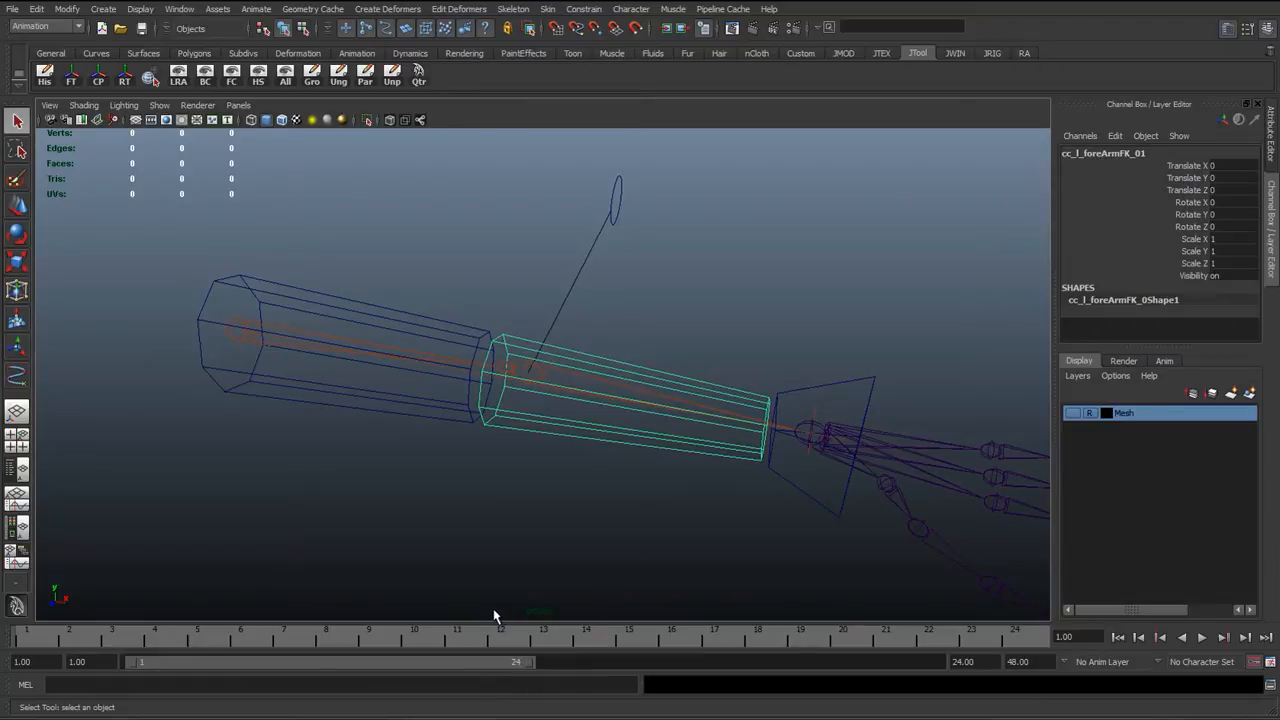
click(466, 512)
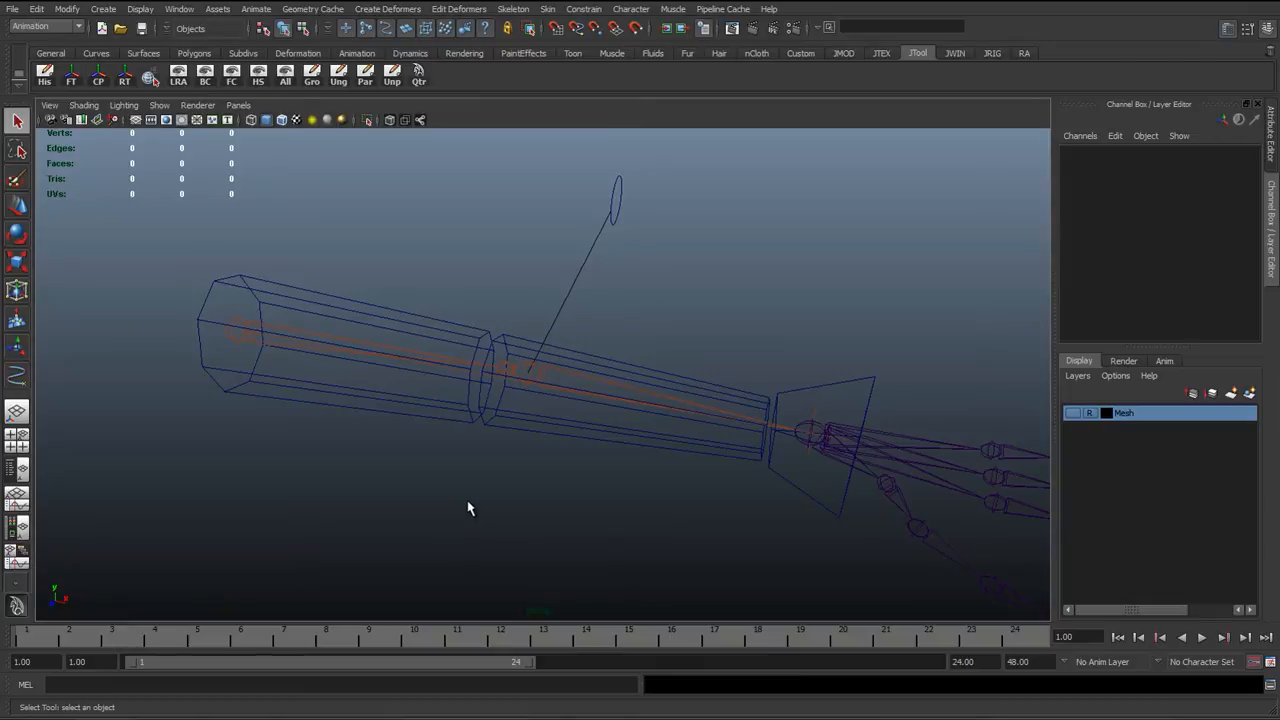
scroll(530, 465, up, 3)
alt+drag(498, 434, 430, 426)
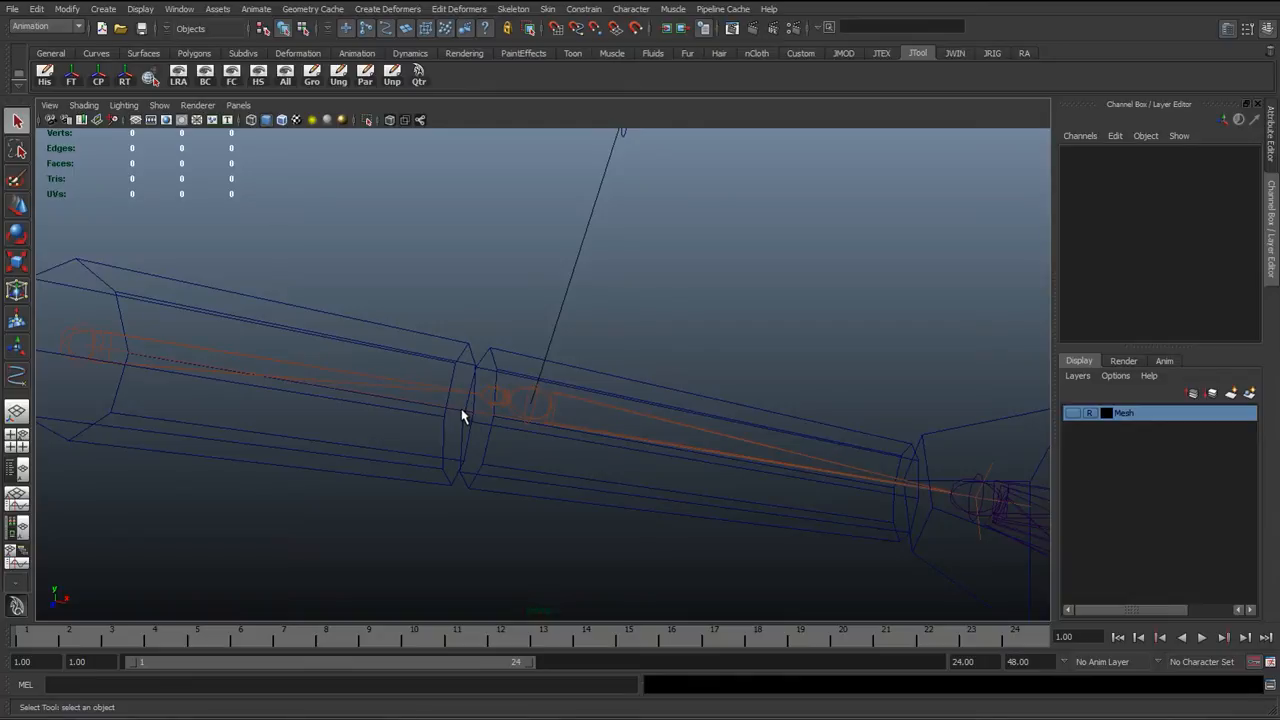
click(493, 387)
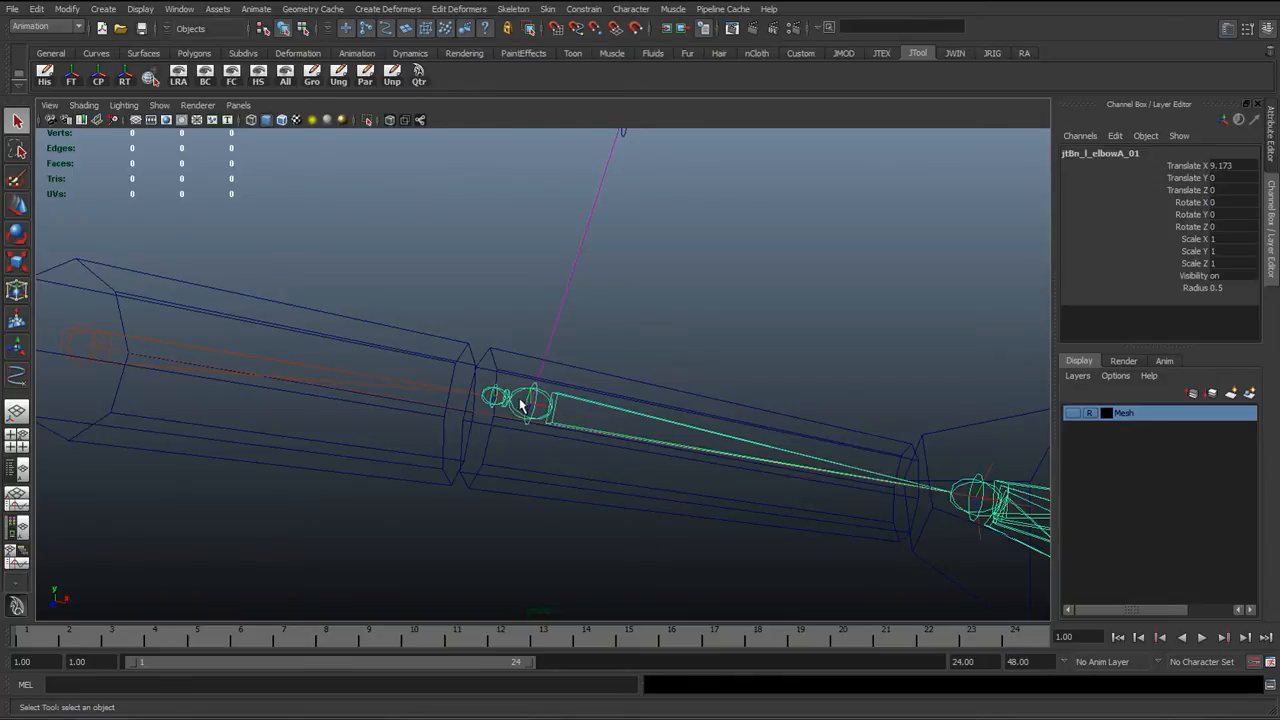
click(514, 358)
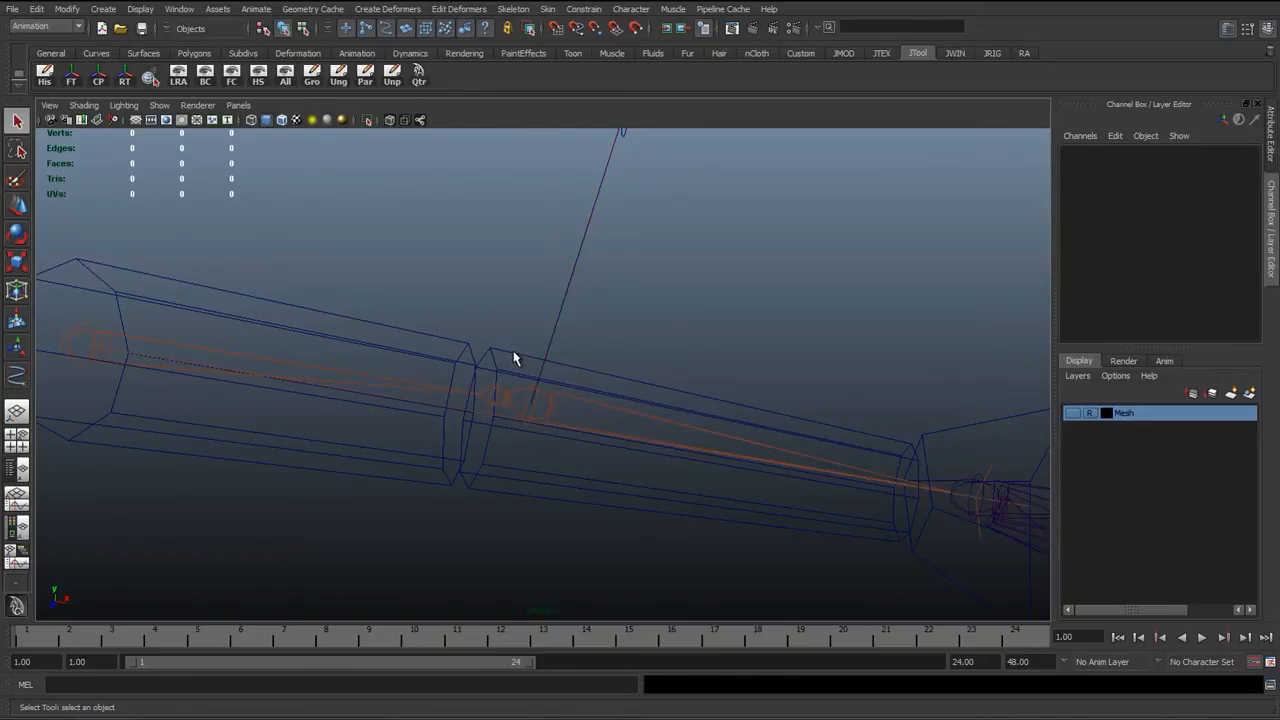
click(491, 404)
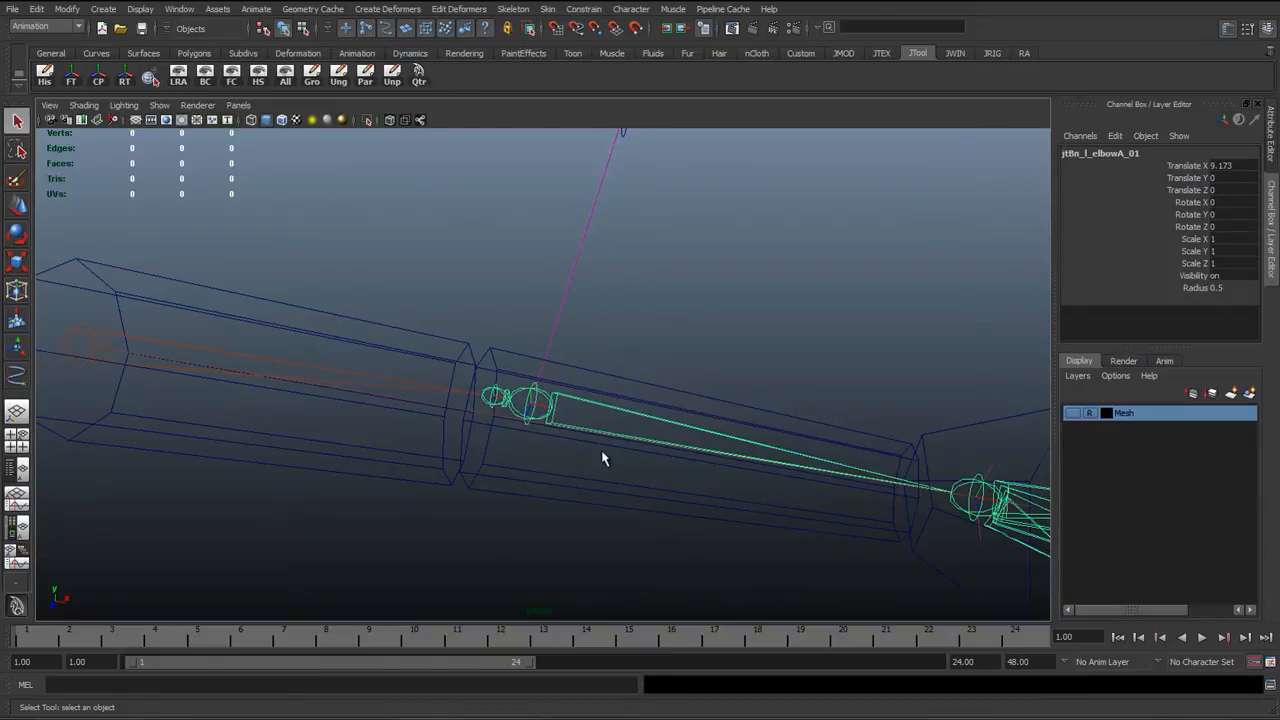
Step: Examine the whole left arm and hand chain, and recheck the first elbow joint against its forearm FK control up close
scroll(602, 458, down, 2)
scroll(532, 456, down, 2)
alt+drag(545, 471, 520, 461)
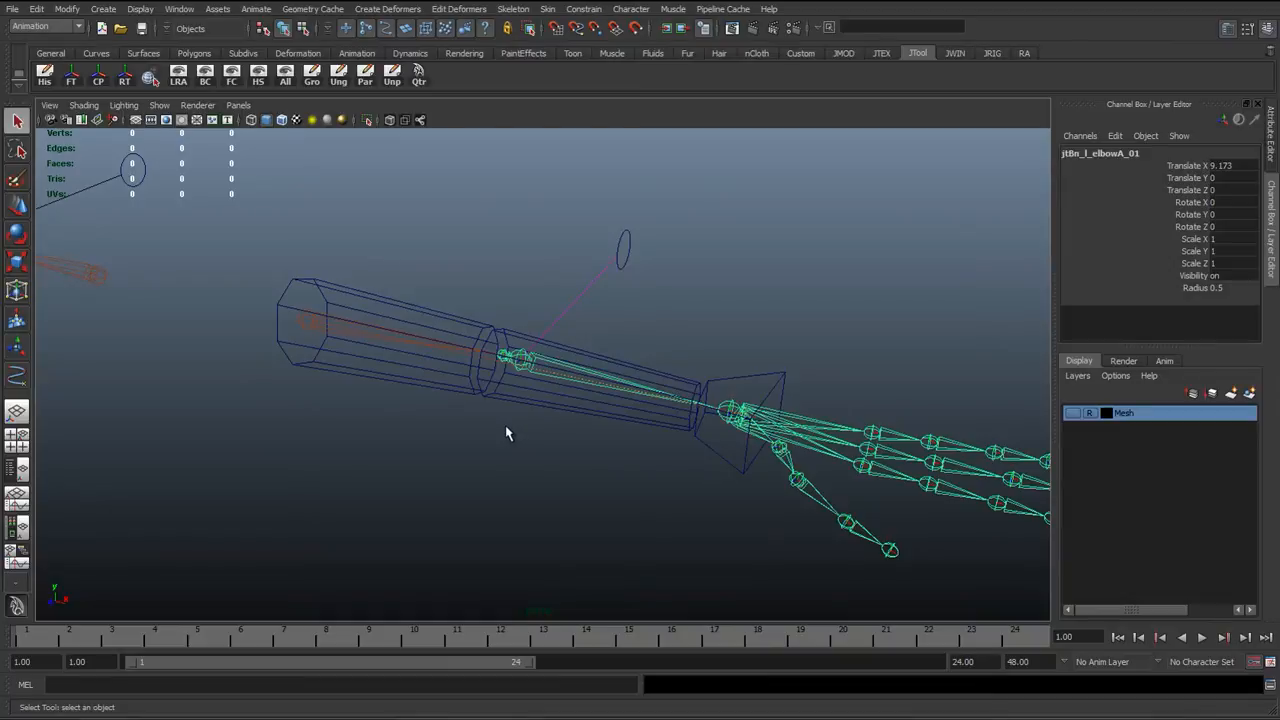
alt+right_drag(346, 417, 178, 400)
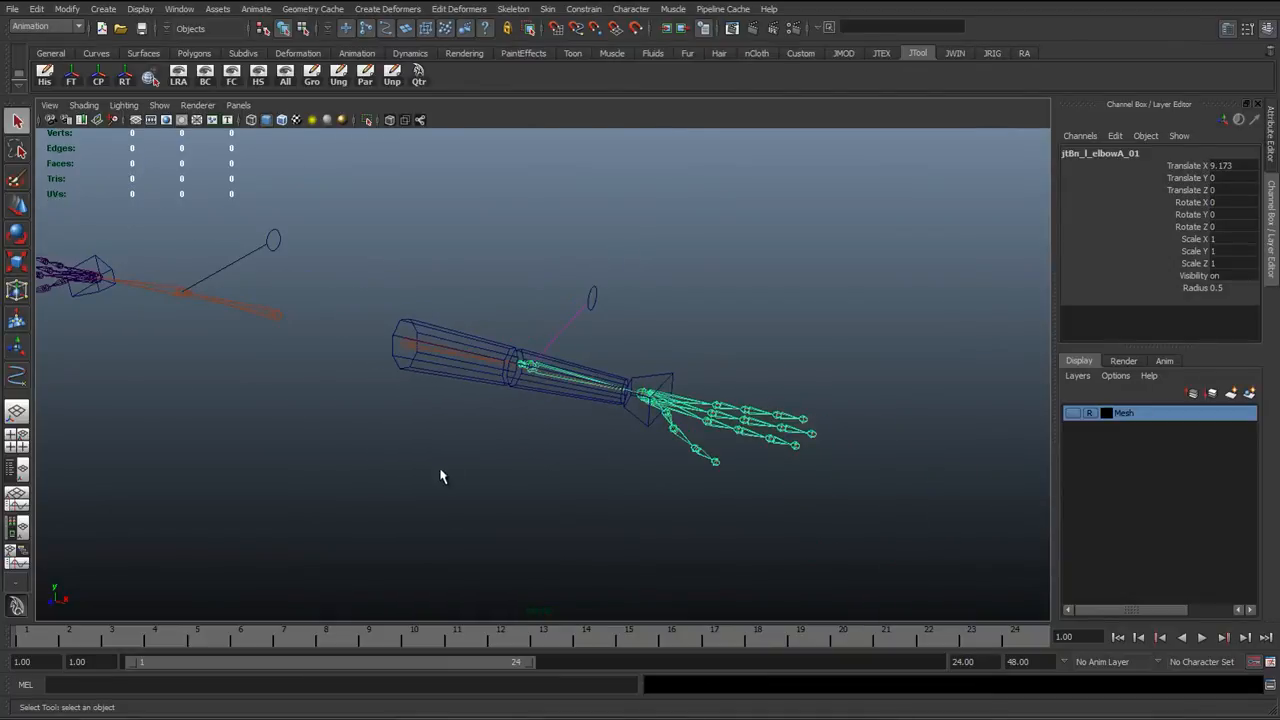
scroll(361, 434, up, 2)
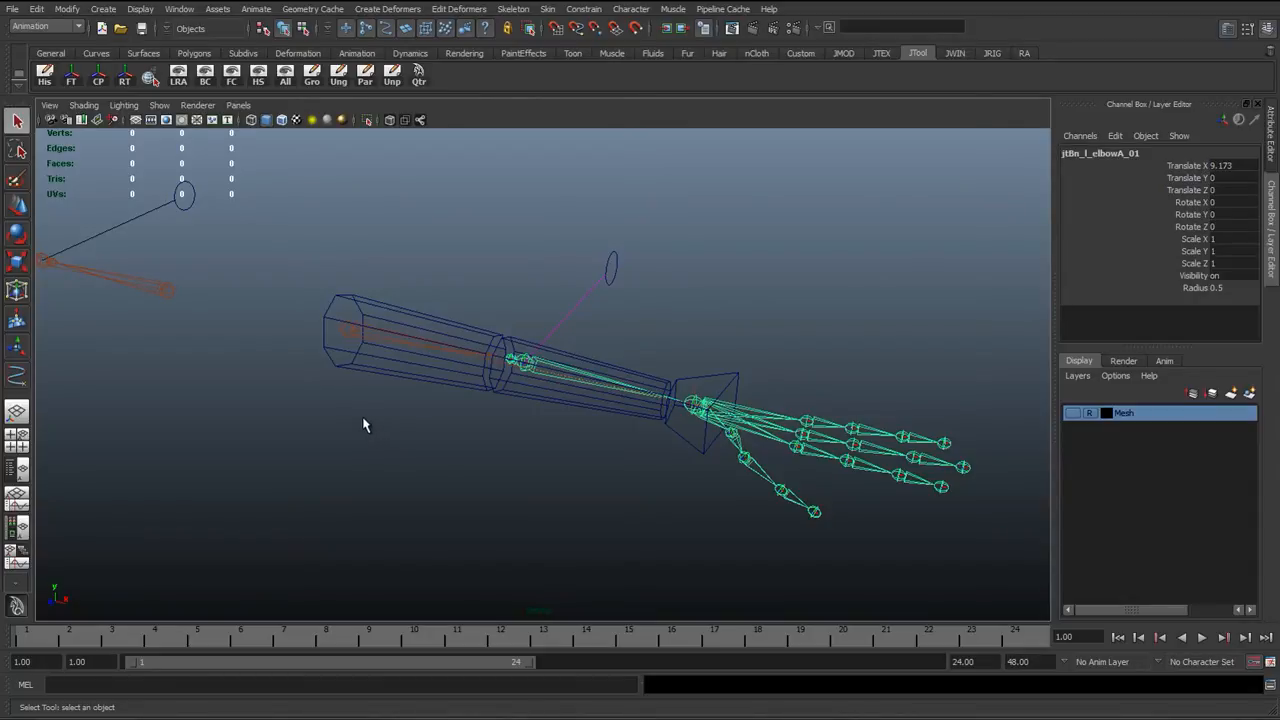
scroll(531, 423, up, 5)
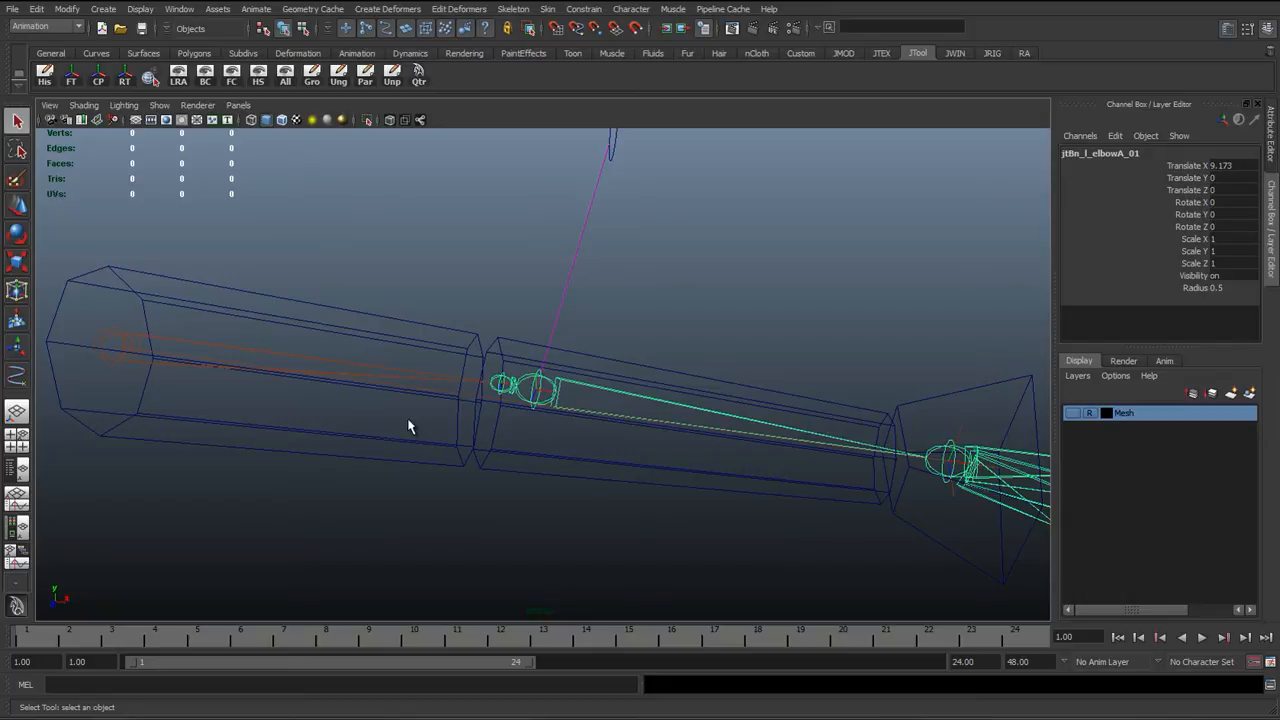
click(515, 347)
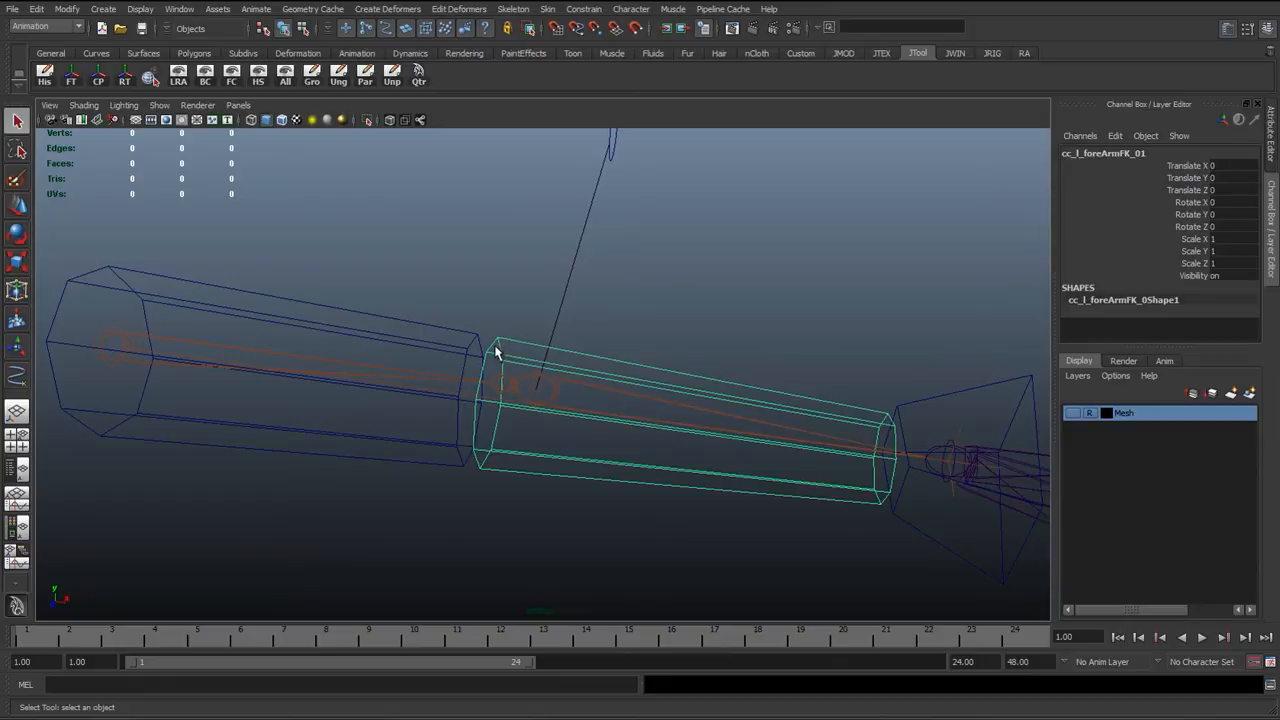
click(502, 388)
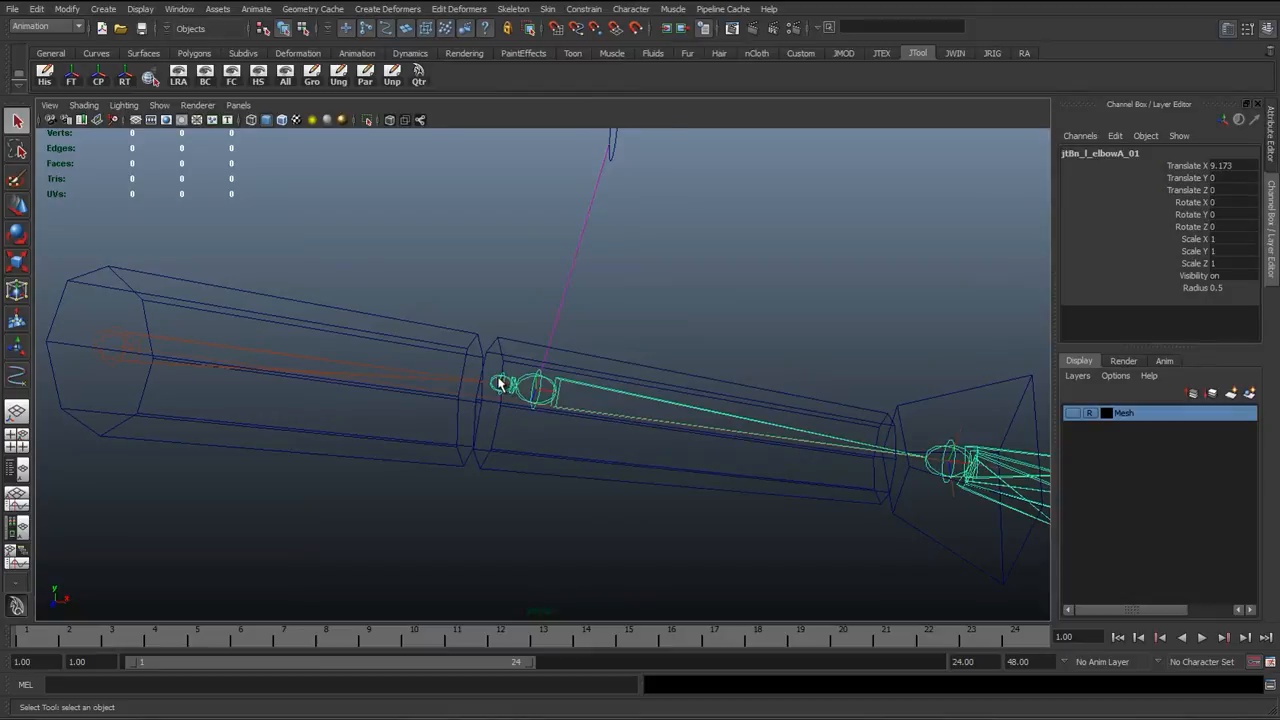
click(648, 388)
click(659, 375)
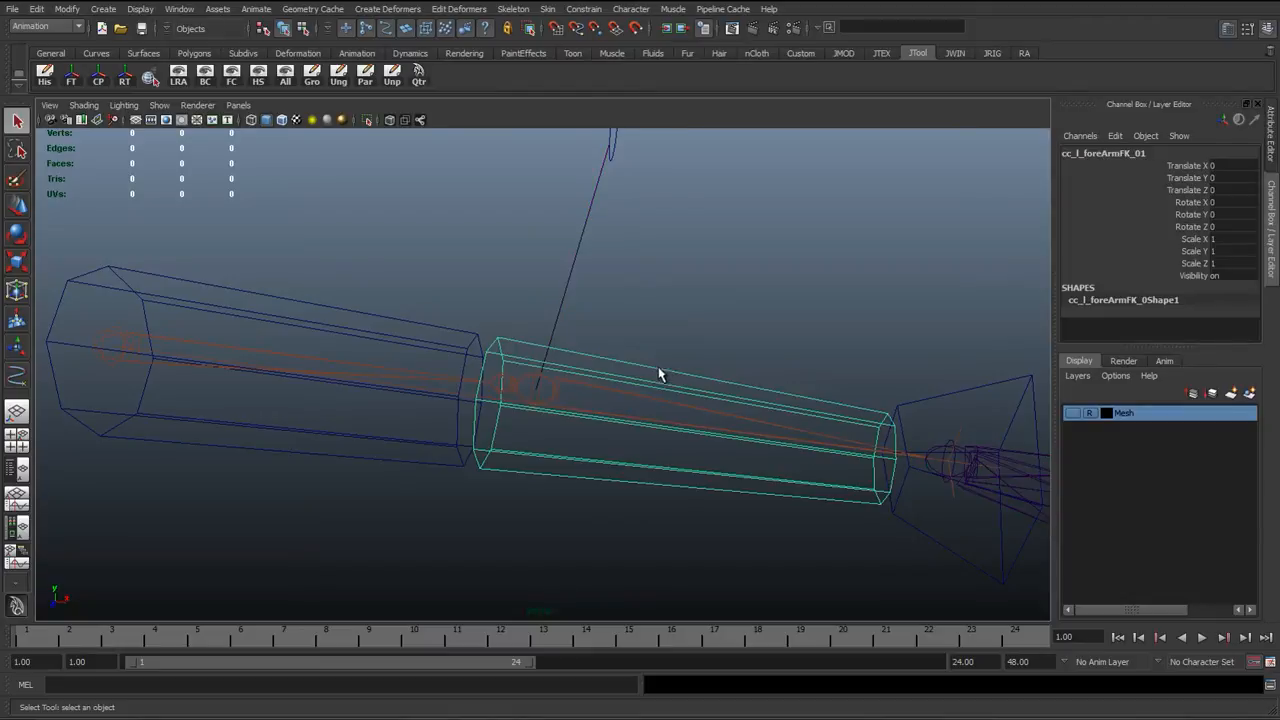
scroll(491, 394, up, 4)
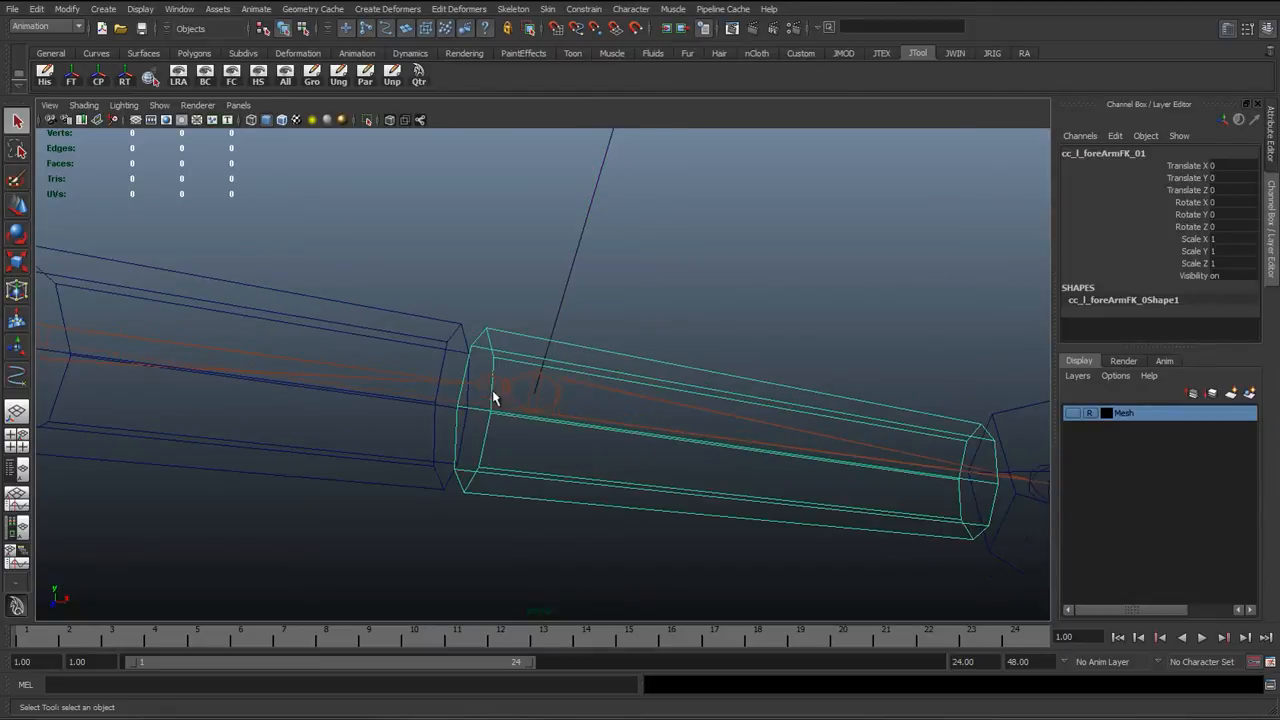
Step: Open the Hypershade, shrink its window beside the left arm, and collapse the materials area so the work area fills it
click(459, 288)
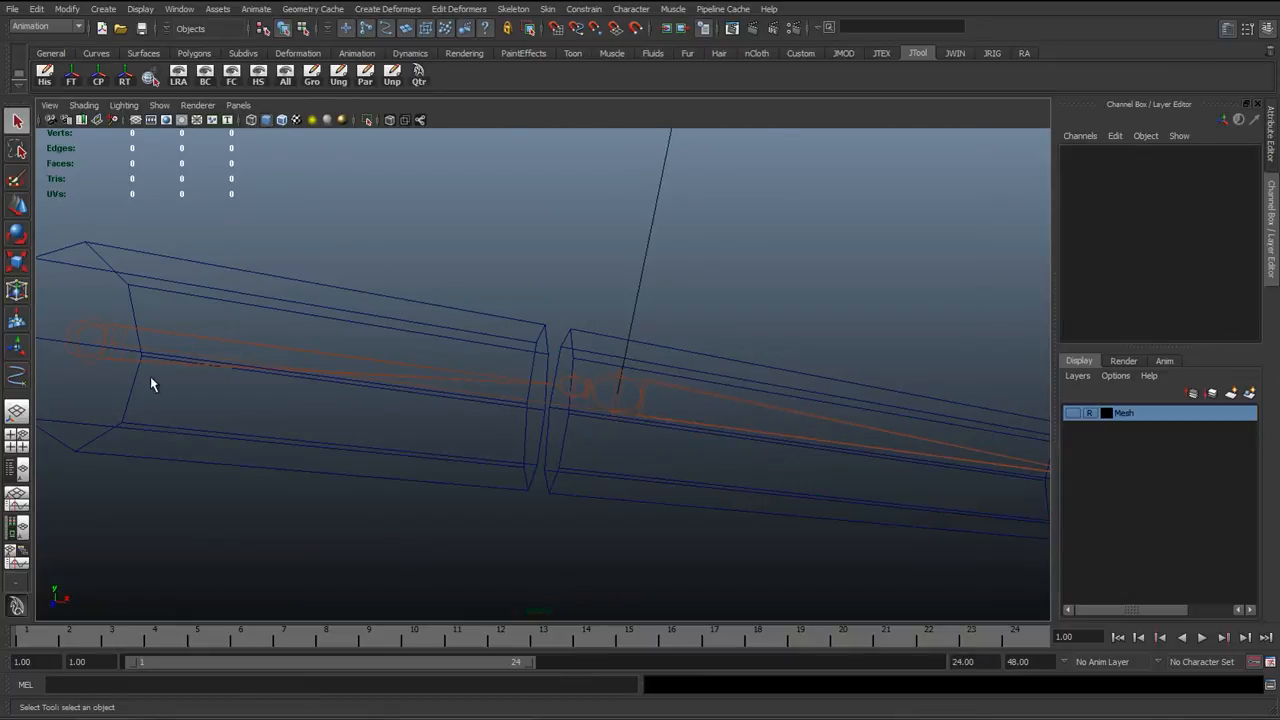
click(180, 9)
mouse_move(215, 47)
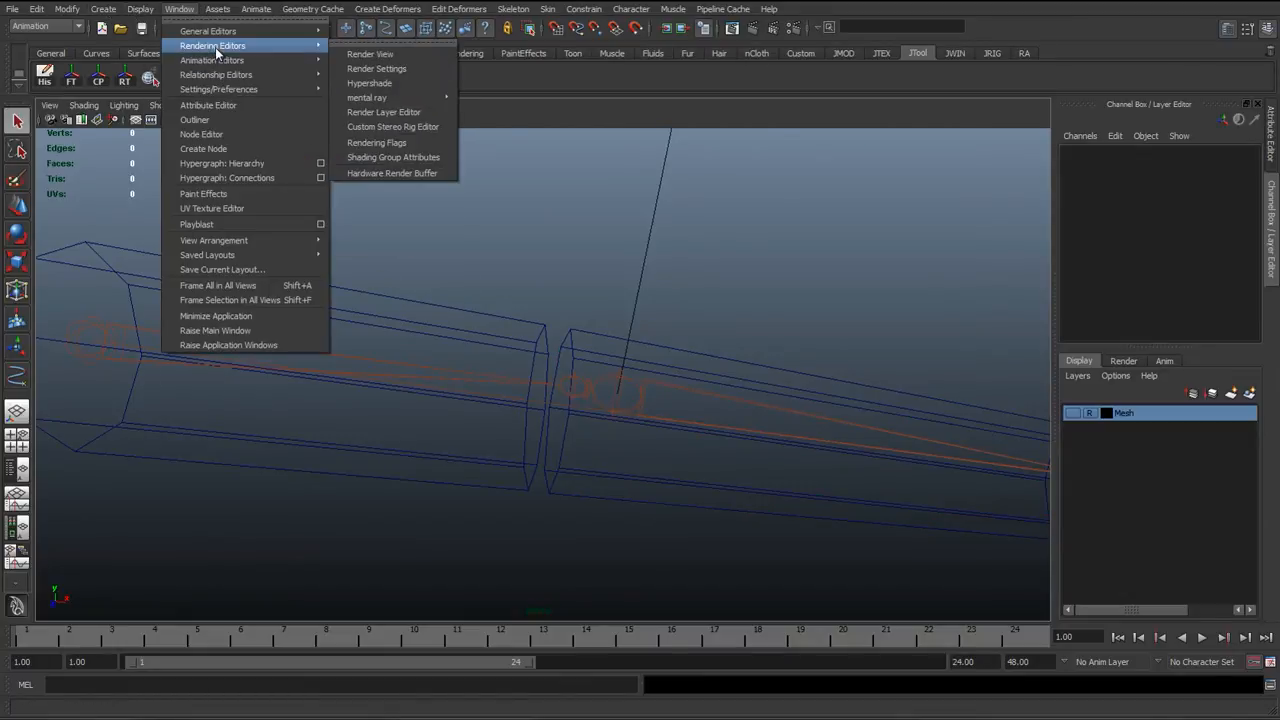
click(366, 85)
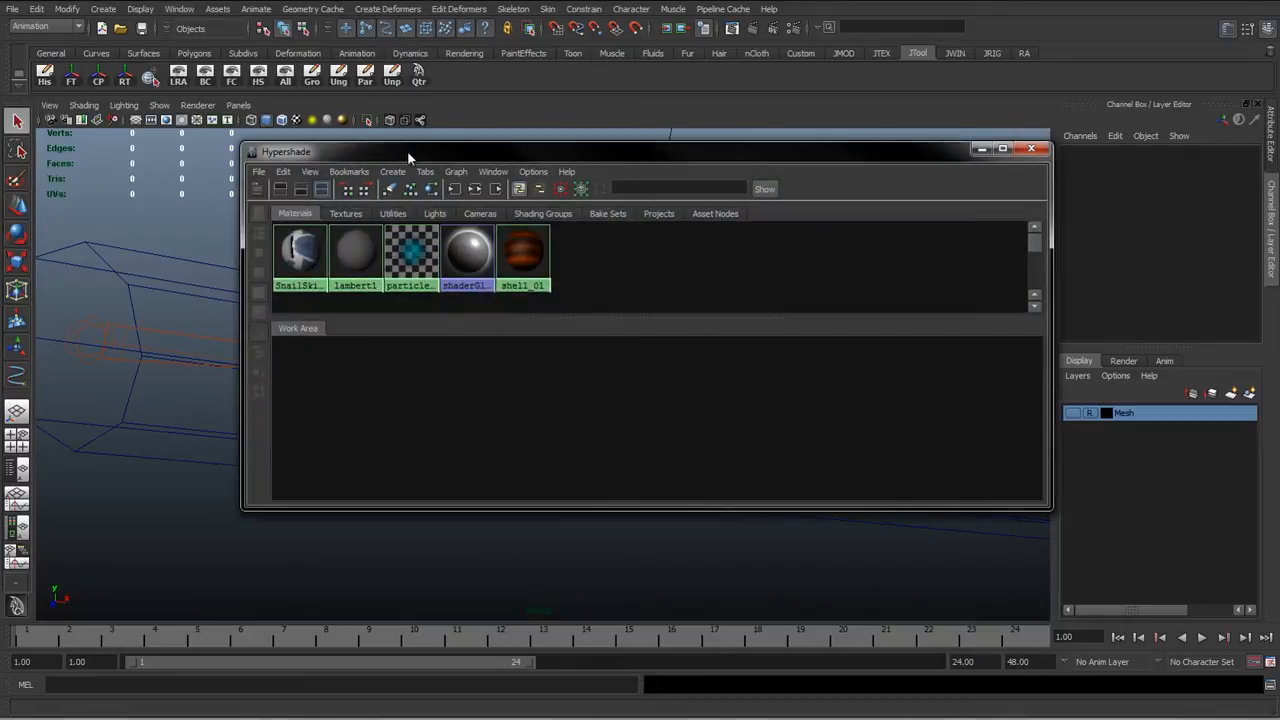
drag(407, 151, 214, 146)
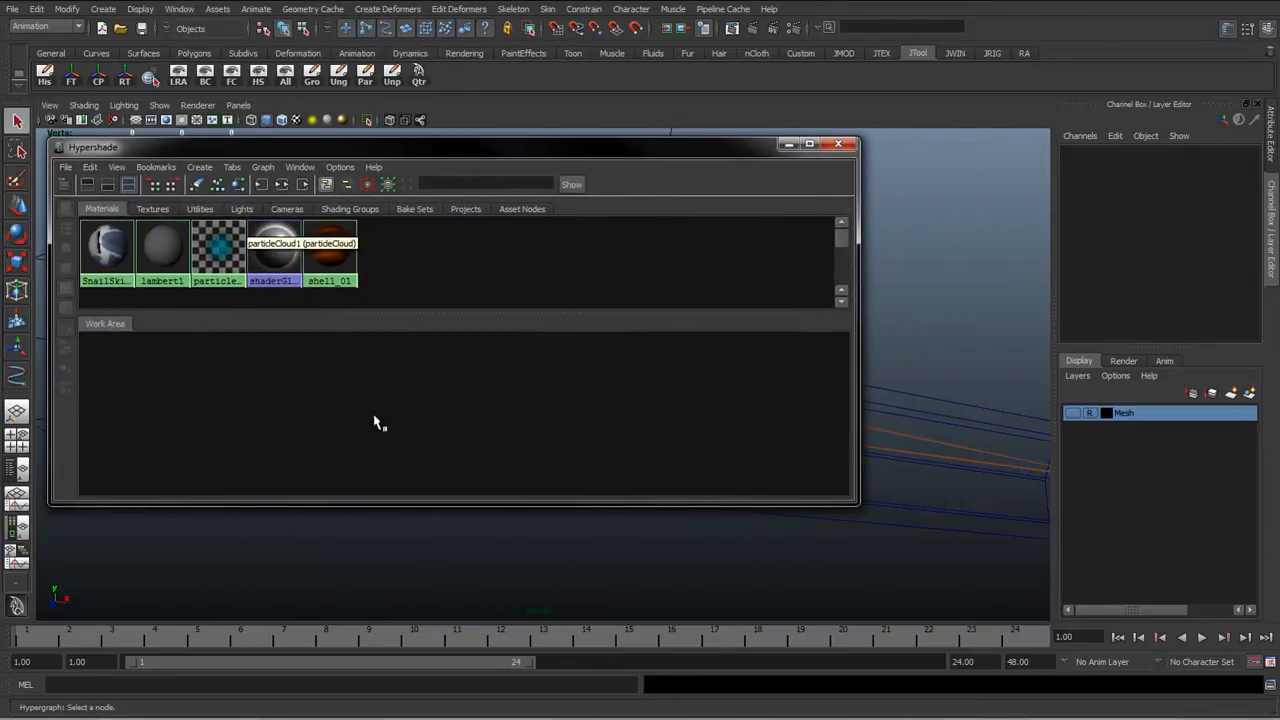
drag(856, 348, 580, 349)
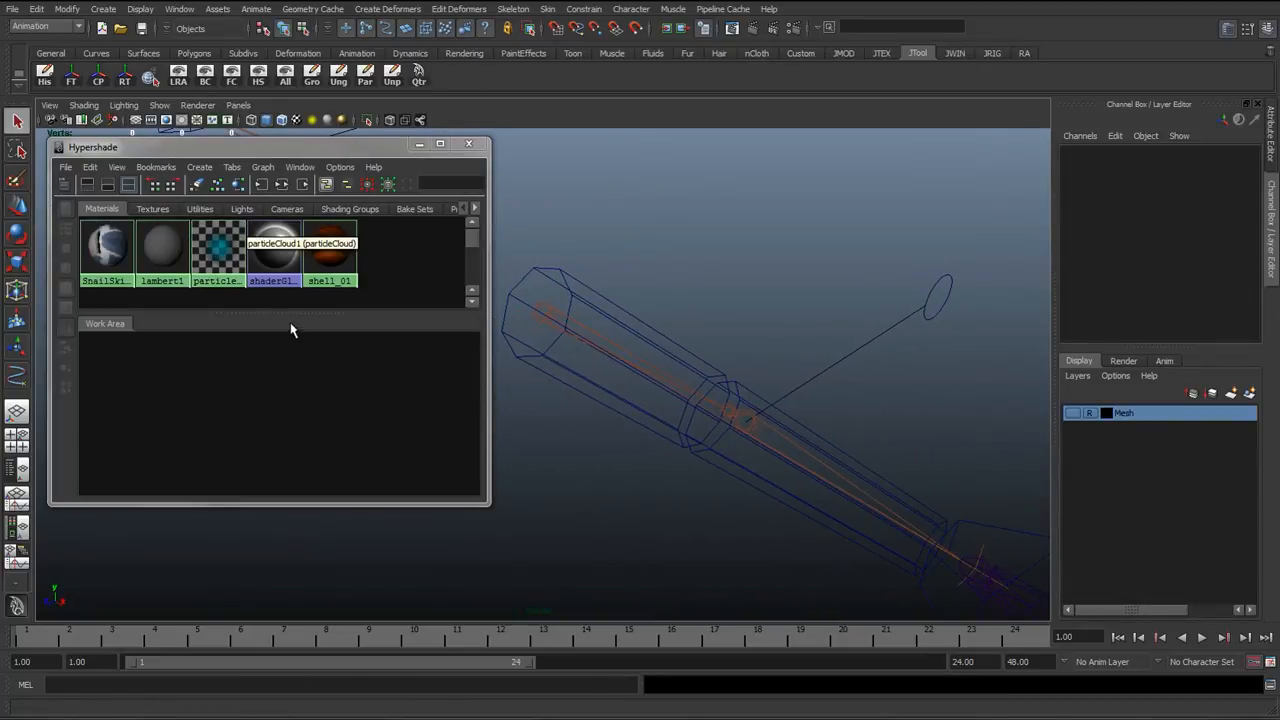
drag(294, 311, 240, 220)
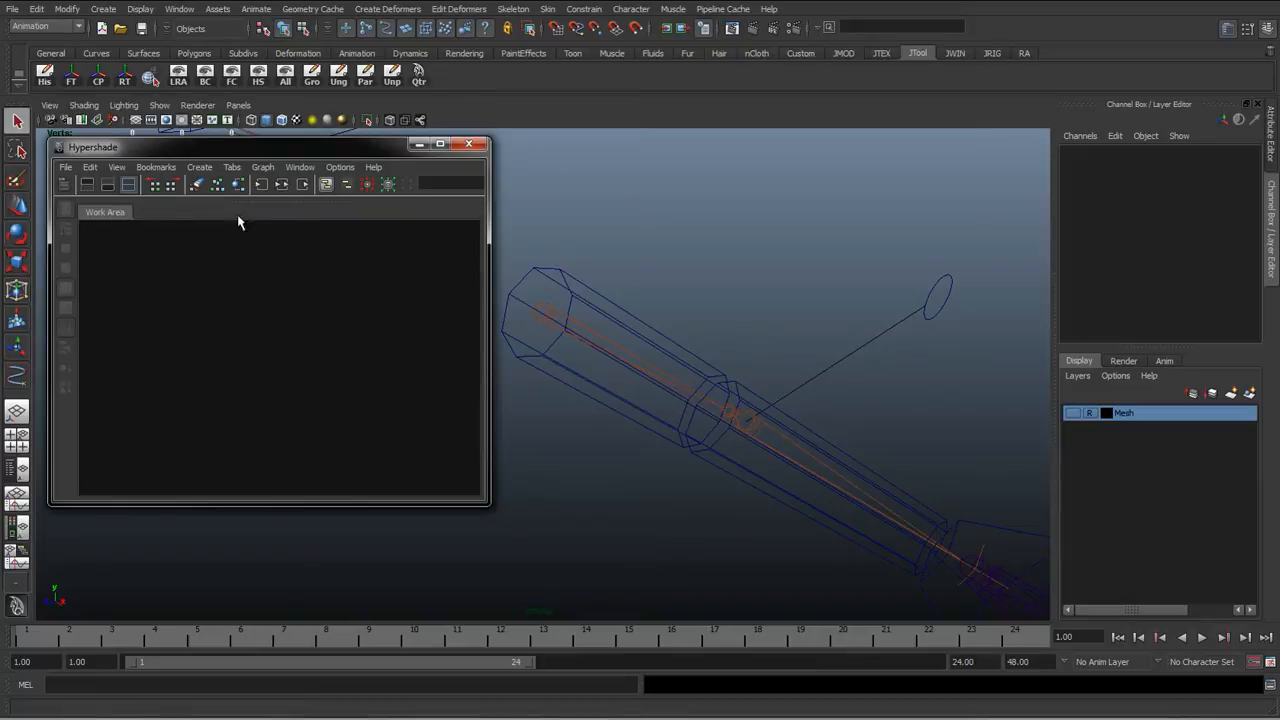
Step: Find the Multiply Divide utility by searching for "mul" and create one in the Hypershade work area
click(64, 185)
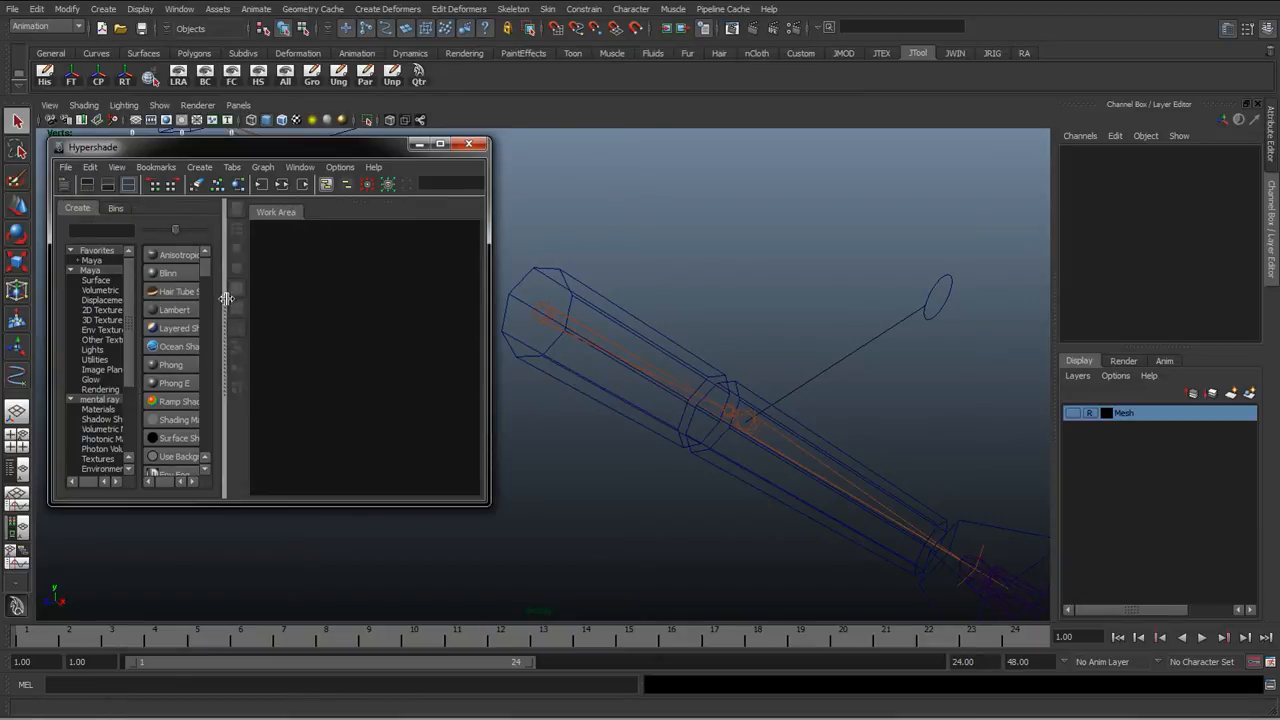
drag(227, 297, 269, 297)
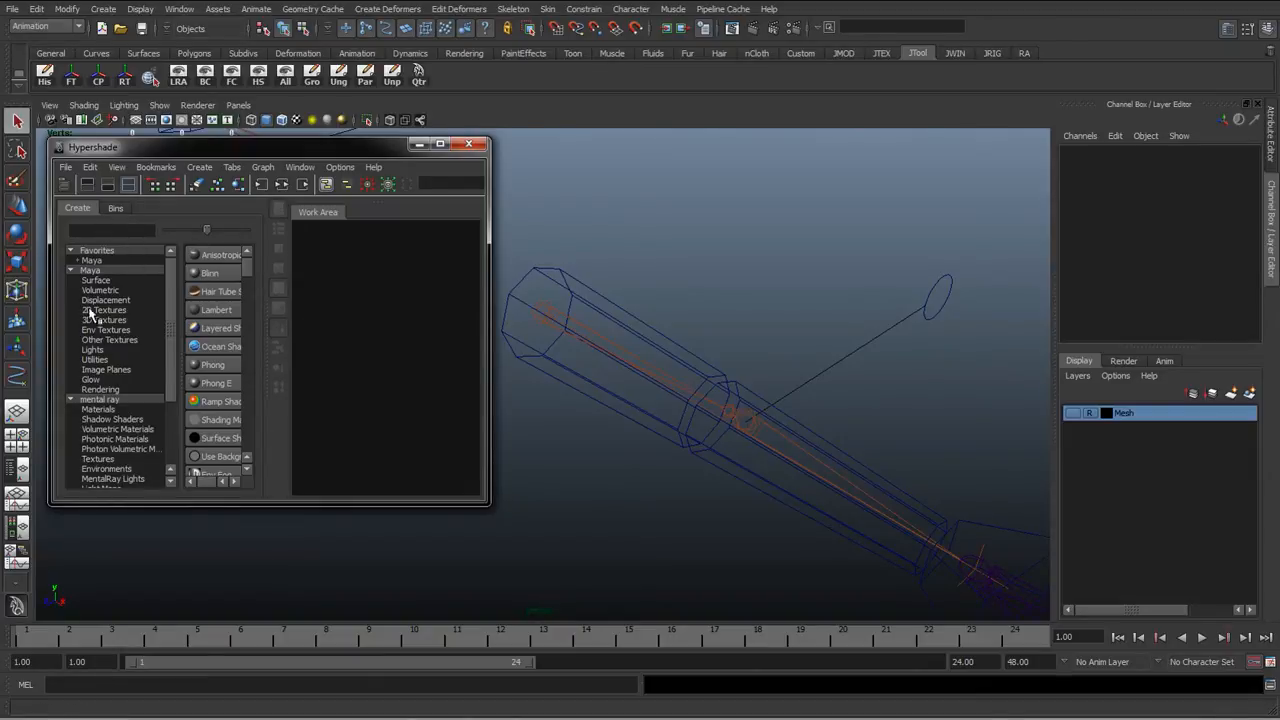
click(97, 360)
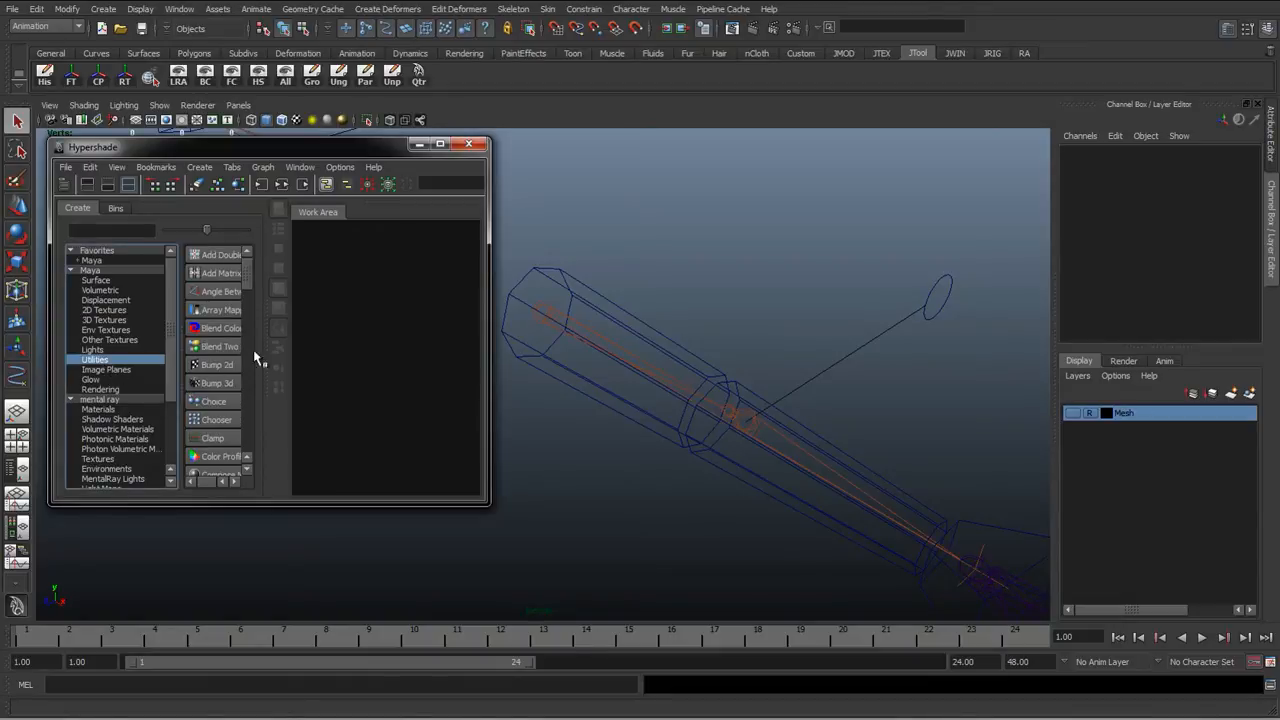
click(123, 231)
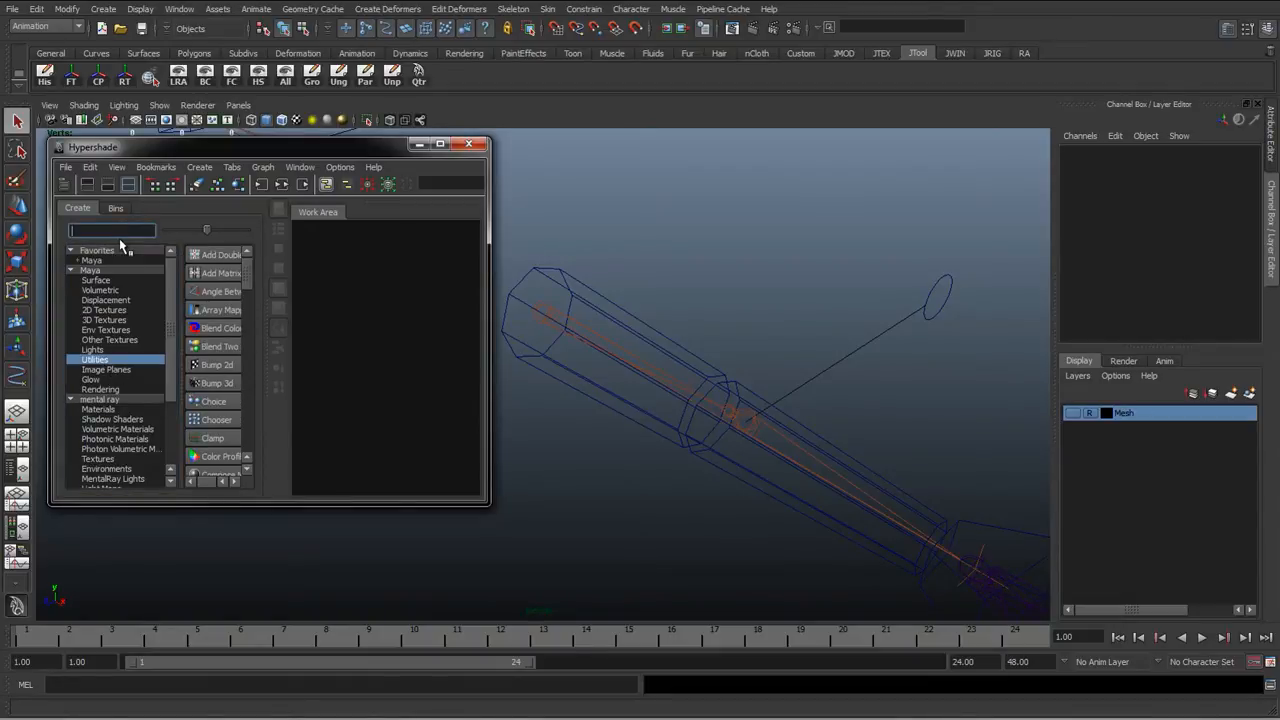
text(mul)
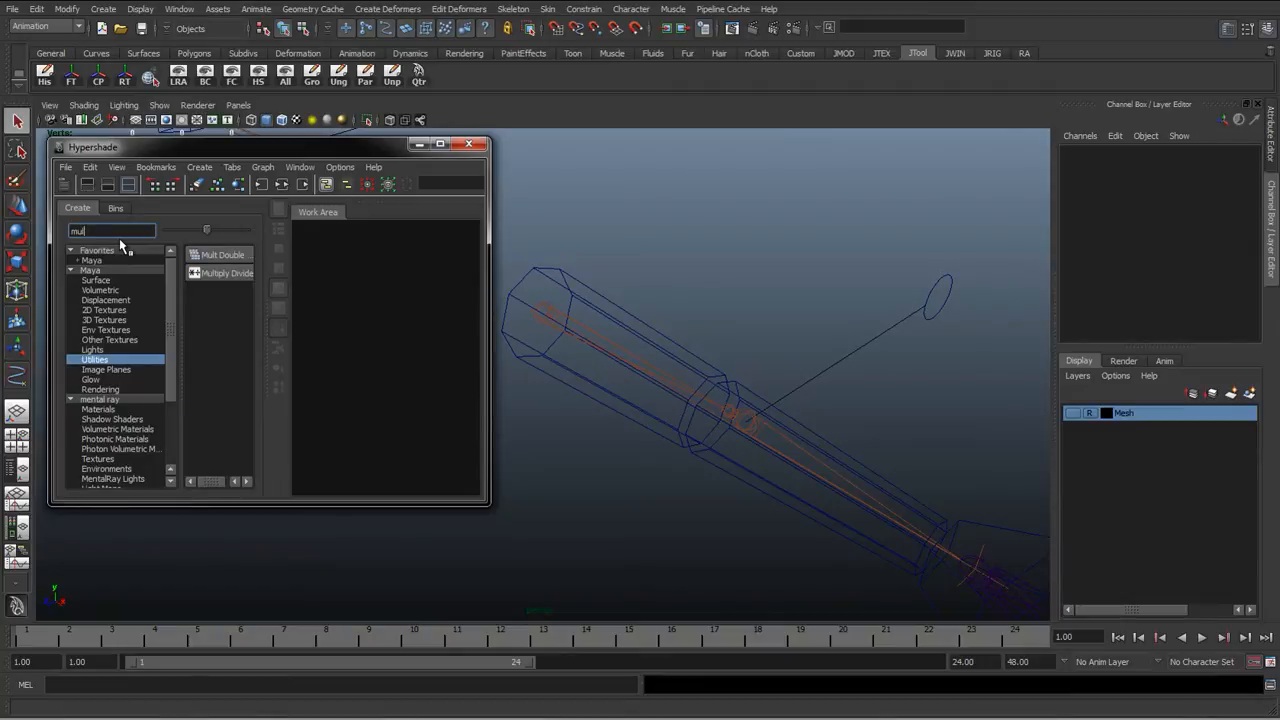
click(207, 277)
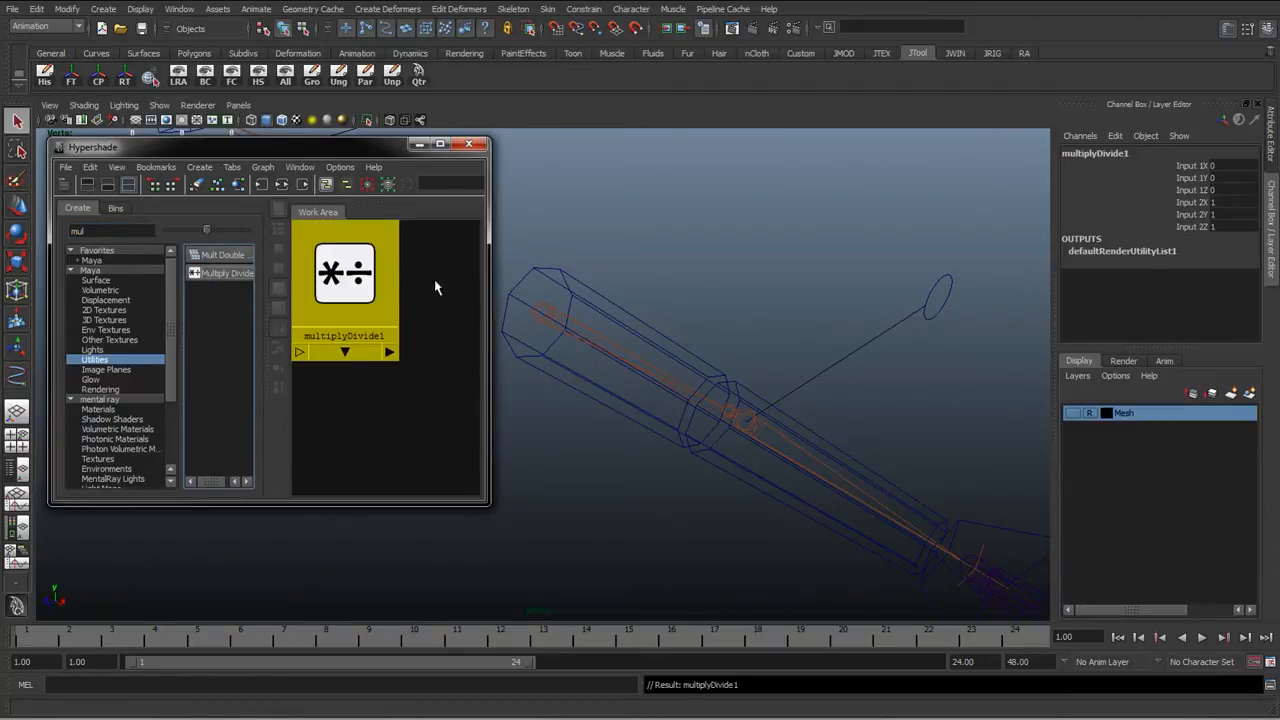
Step: Hide the Hypershade's node creation list and place multiplyDivide1 near the middle of the work area
click(89, 186)
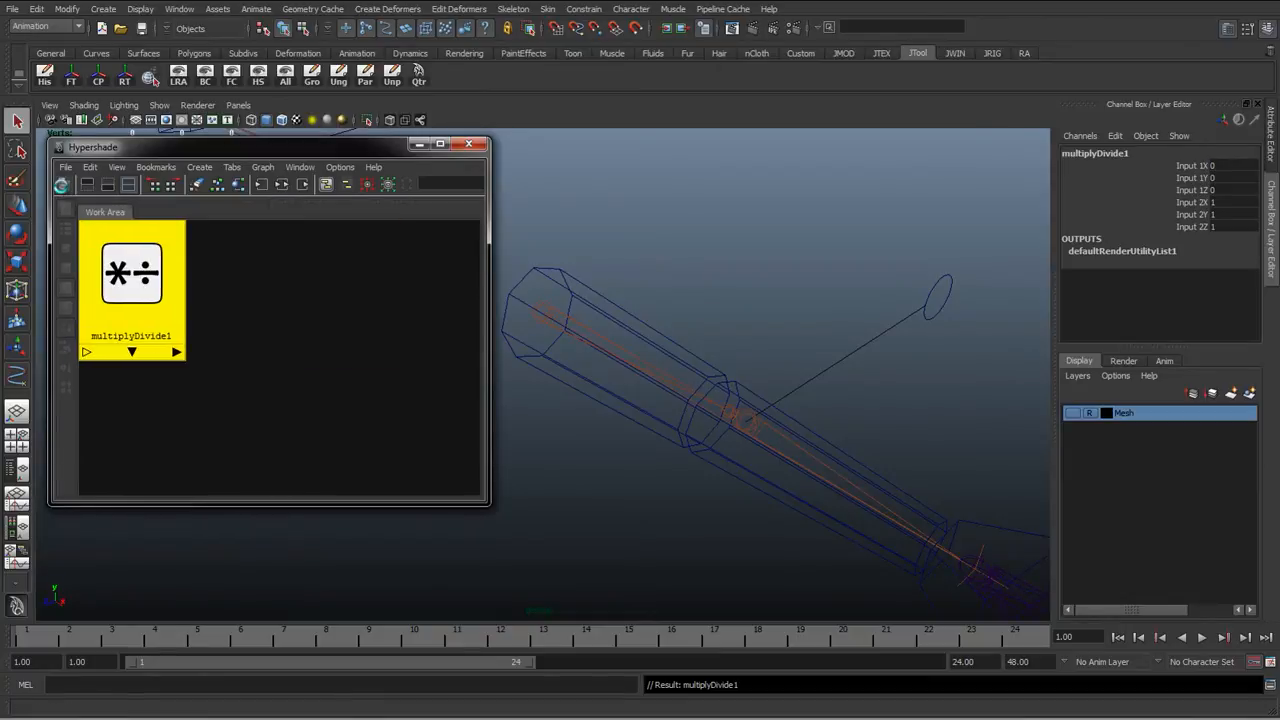
drag(141, 286, 182, 331)
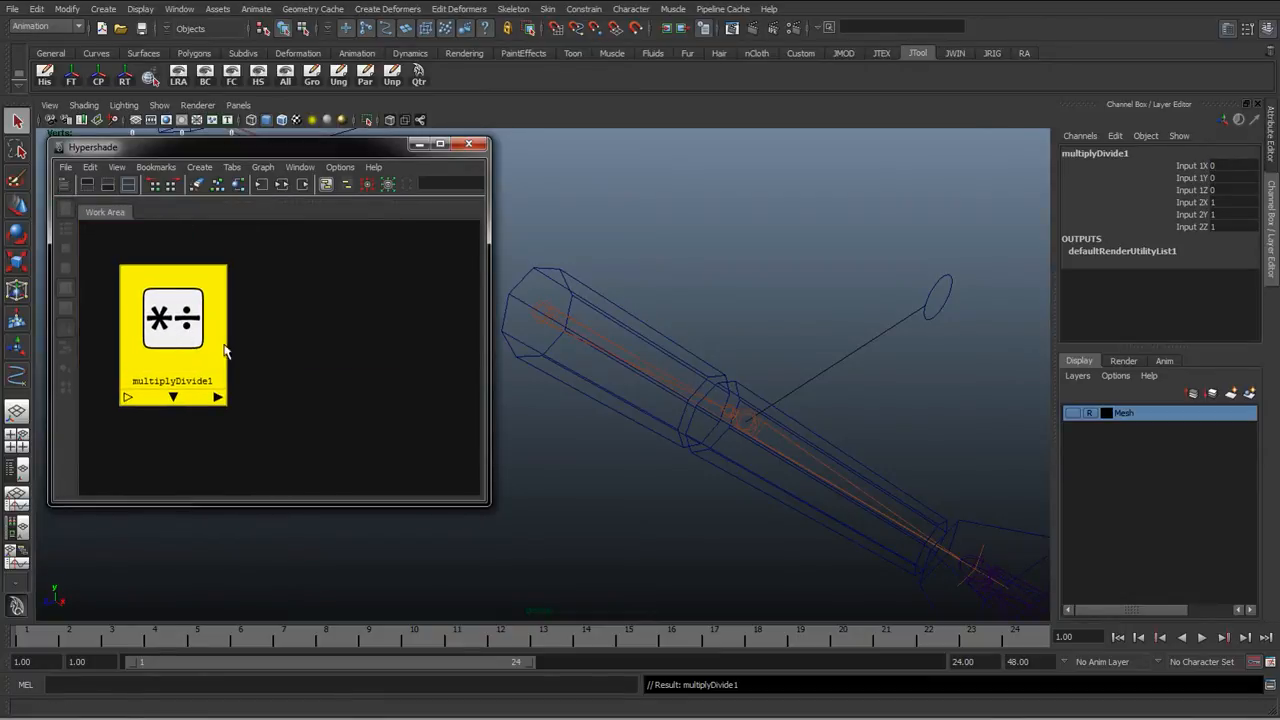
alt+right_drag(346, 366, 300, 391)
alt+middle_drag(300, 391, 360, 393)
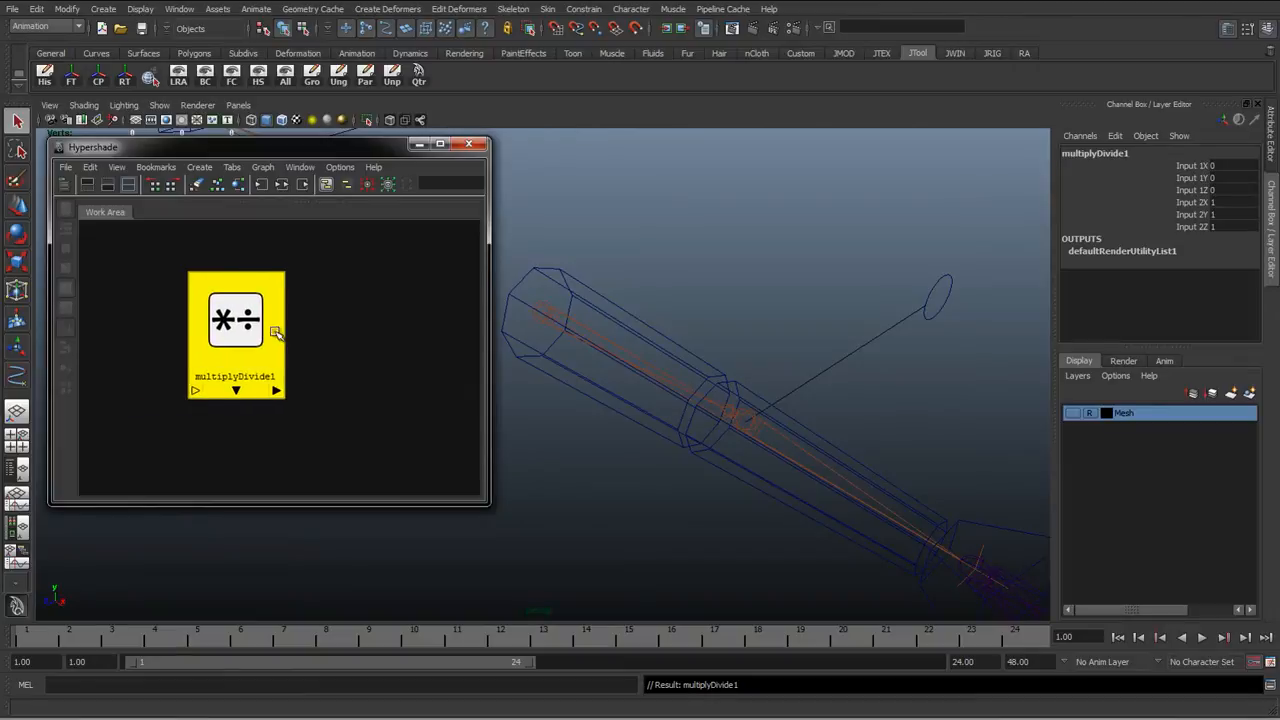
Step: Add cc_l_foreArmFK_01 and the joints jtBn_l_elbowA_01 and jtBn_l_elbowB_01 to the Hypershade graph alongside multiplyDivide1
alt+drag(649, 400, 720, 470)
alt+drag(580, 493, 592, 433)
click(612, 457)
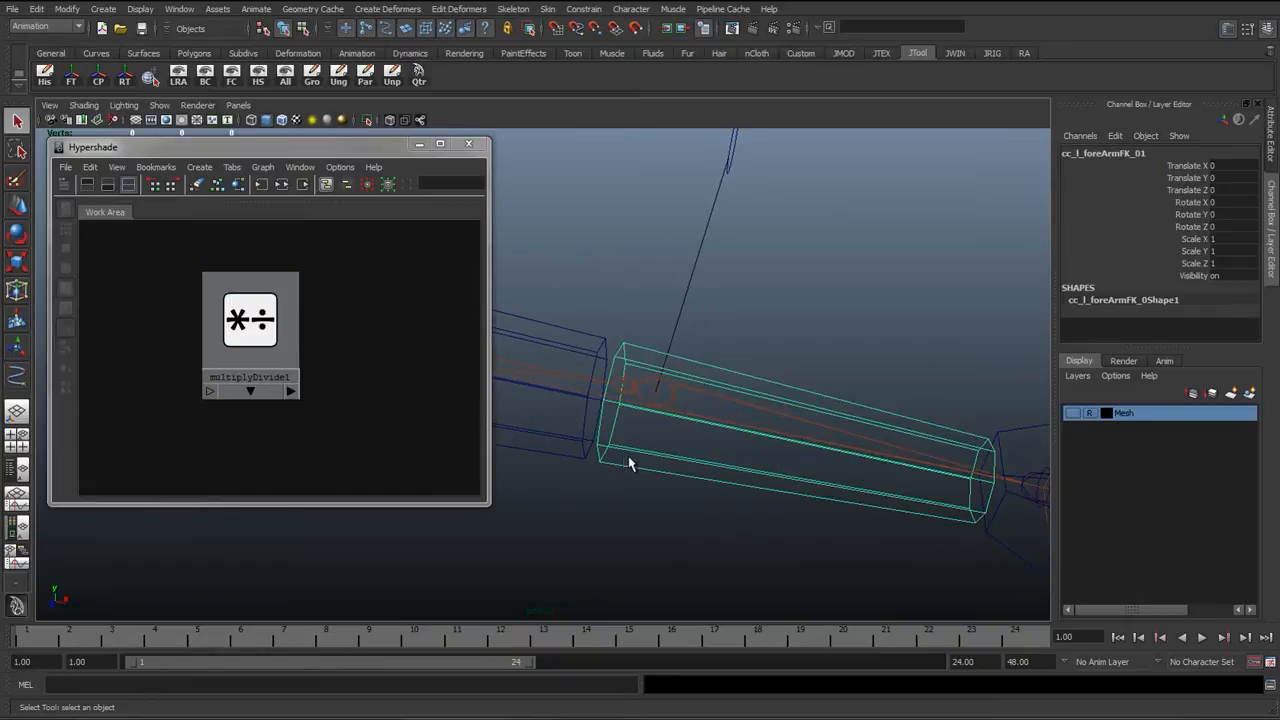
alt+right_drag(671, 463, 650, 373)
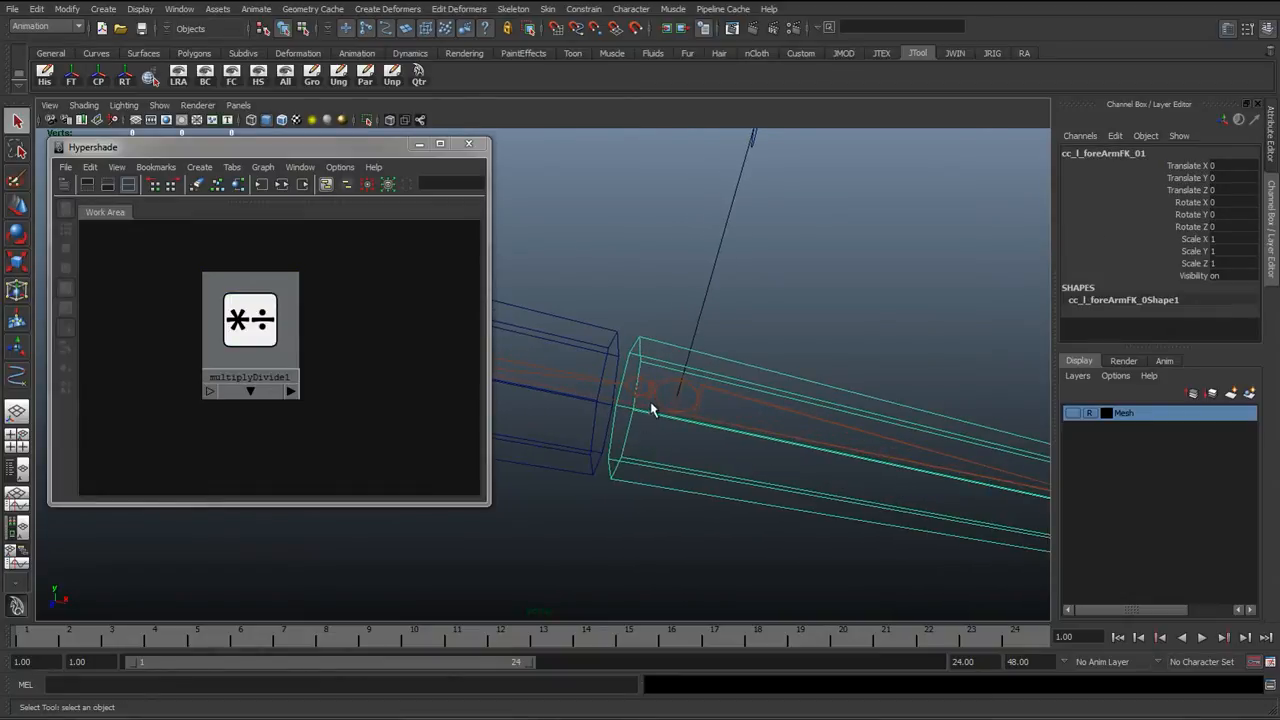
click(645, 380)
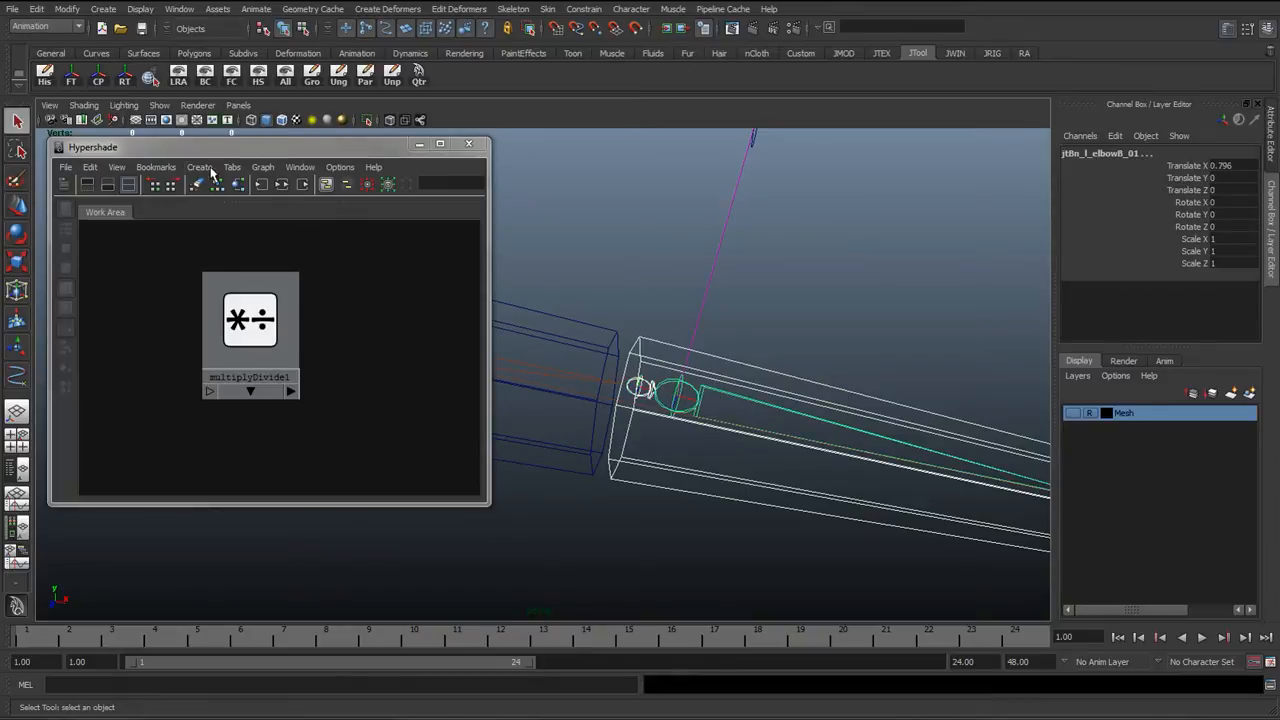
click(262, 167)
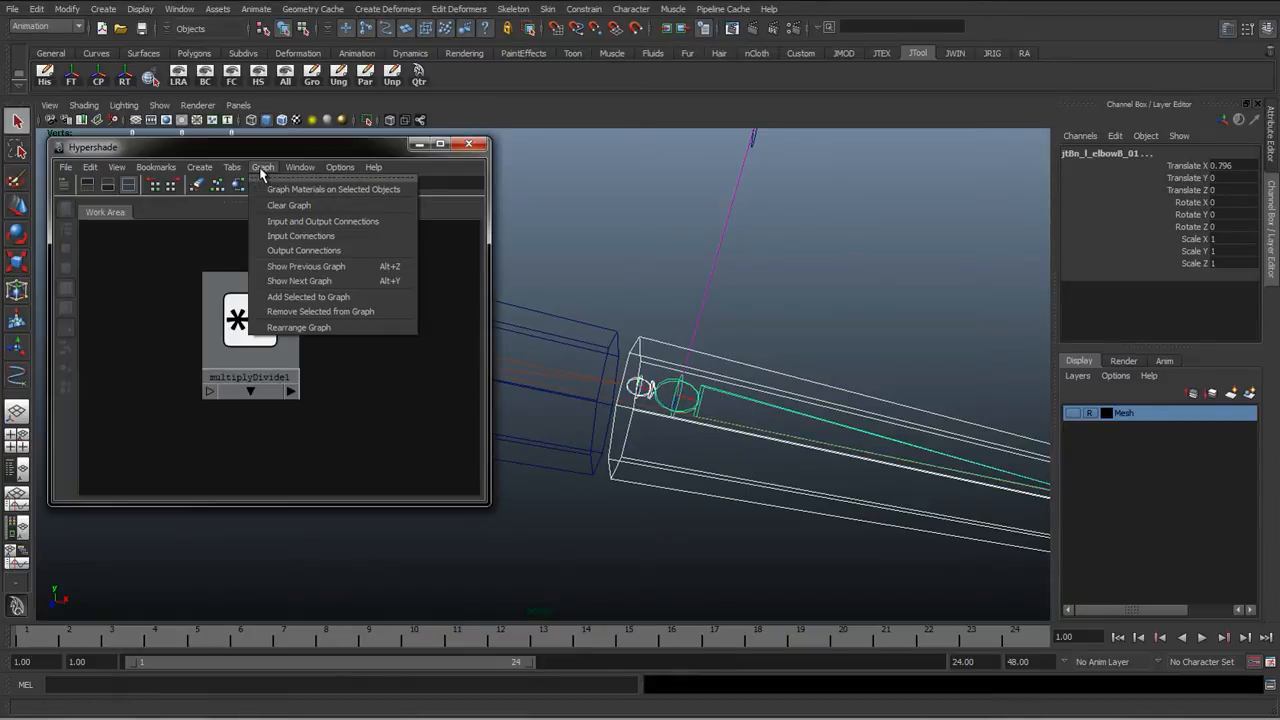
click(300, 297)
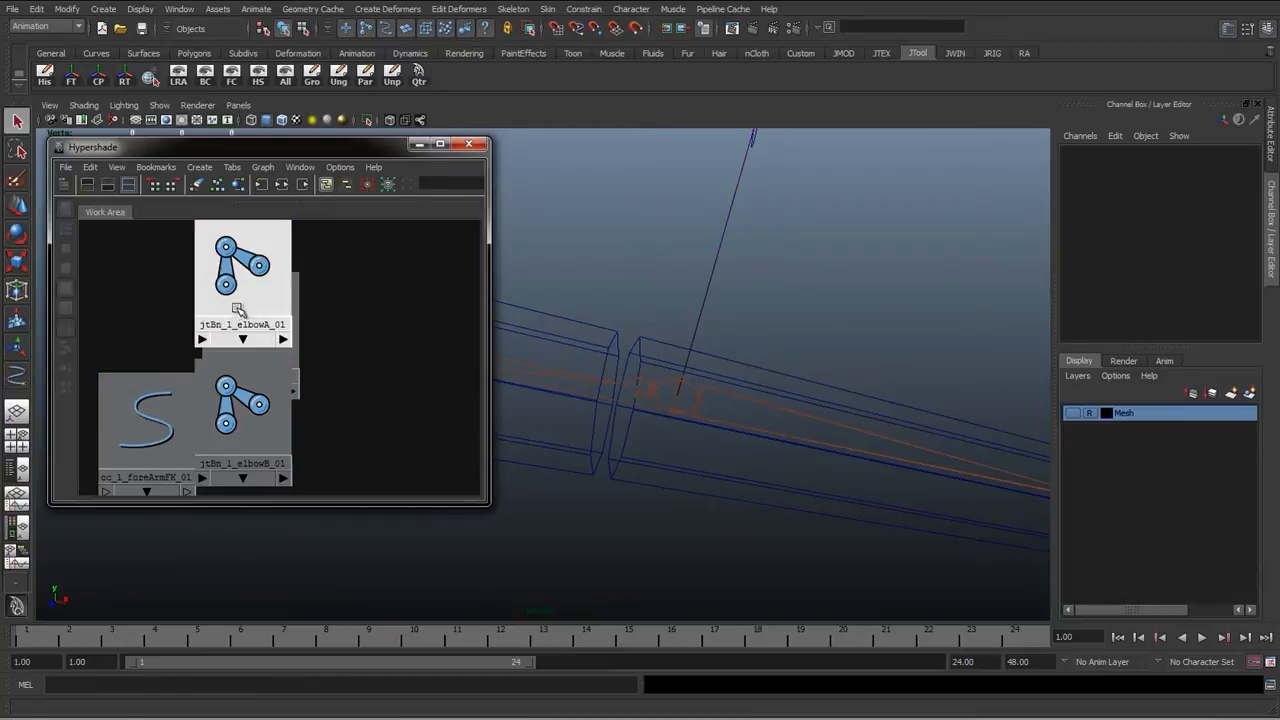
Step: Spread out the overlapping graph nodes, placing cc_l_foreArmFK_01 at the far left with multiplyDivide1 between it and the elbow joints
click(255, 390)
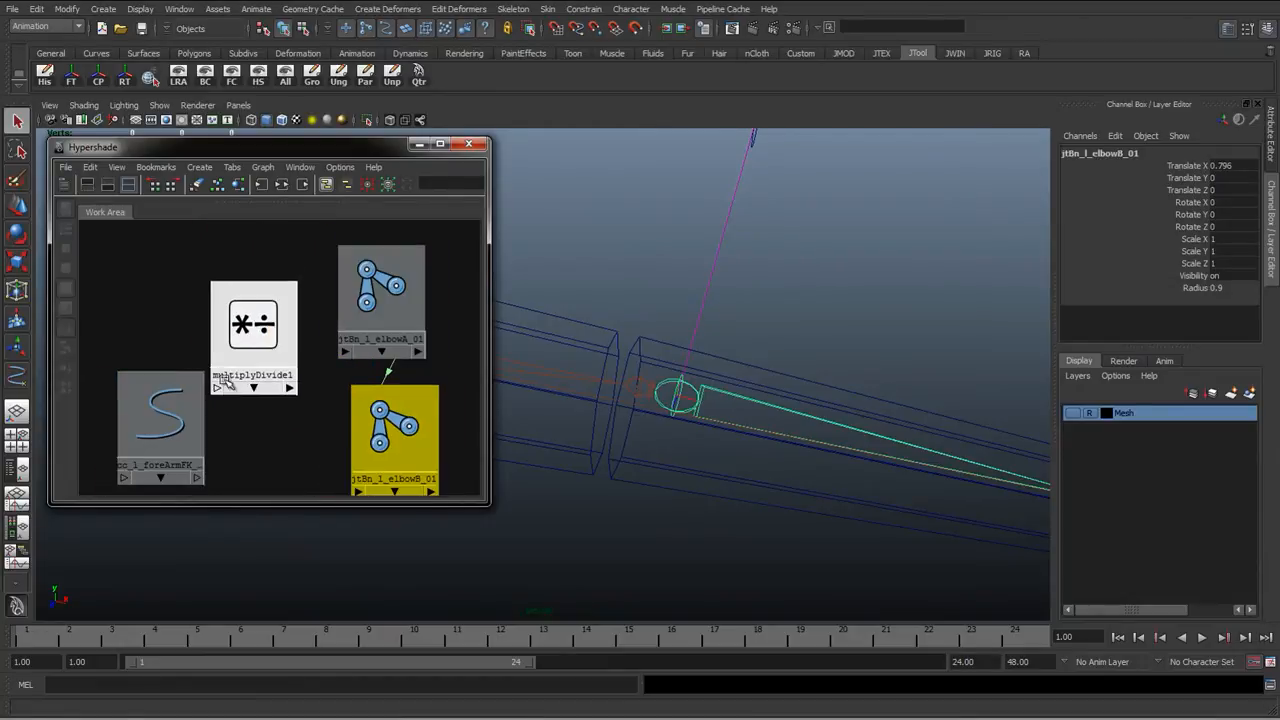
scroll(279, 408, down, 3)
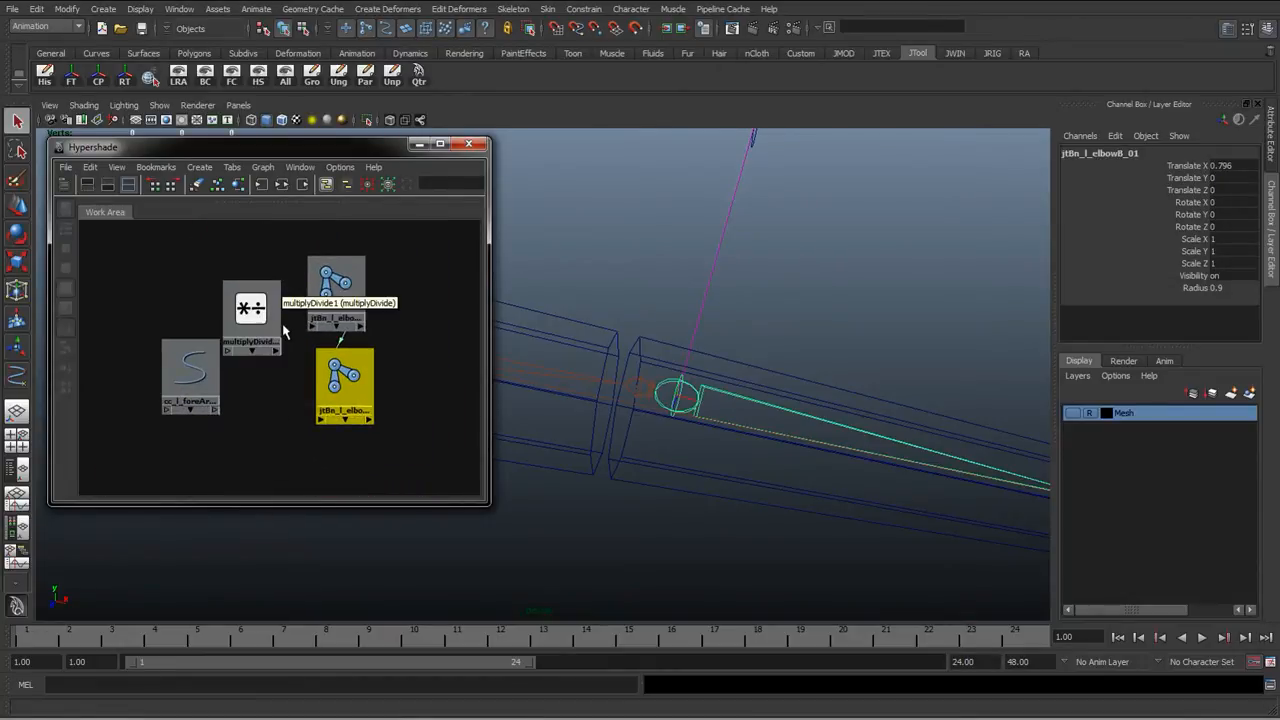
alt+middle_drag(249, 318, 282, 316)
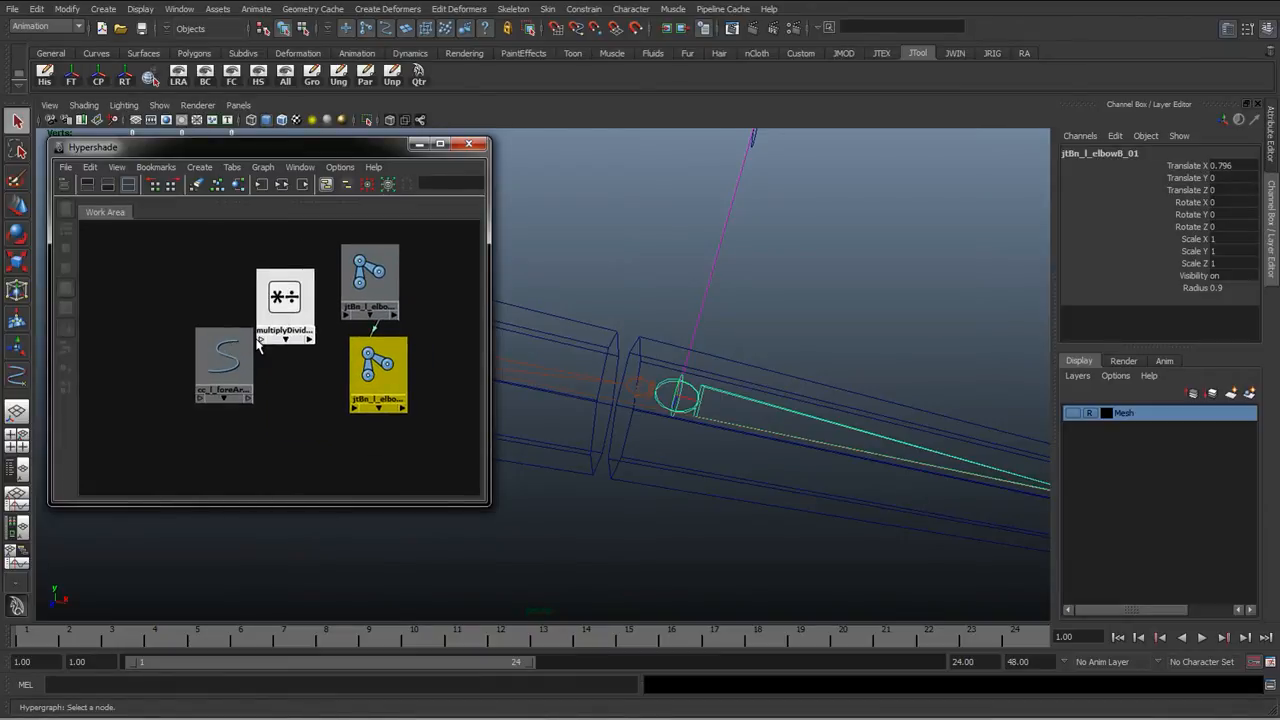
alt+right_drag(257, 341, 309, 370)
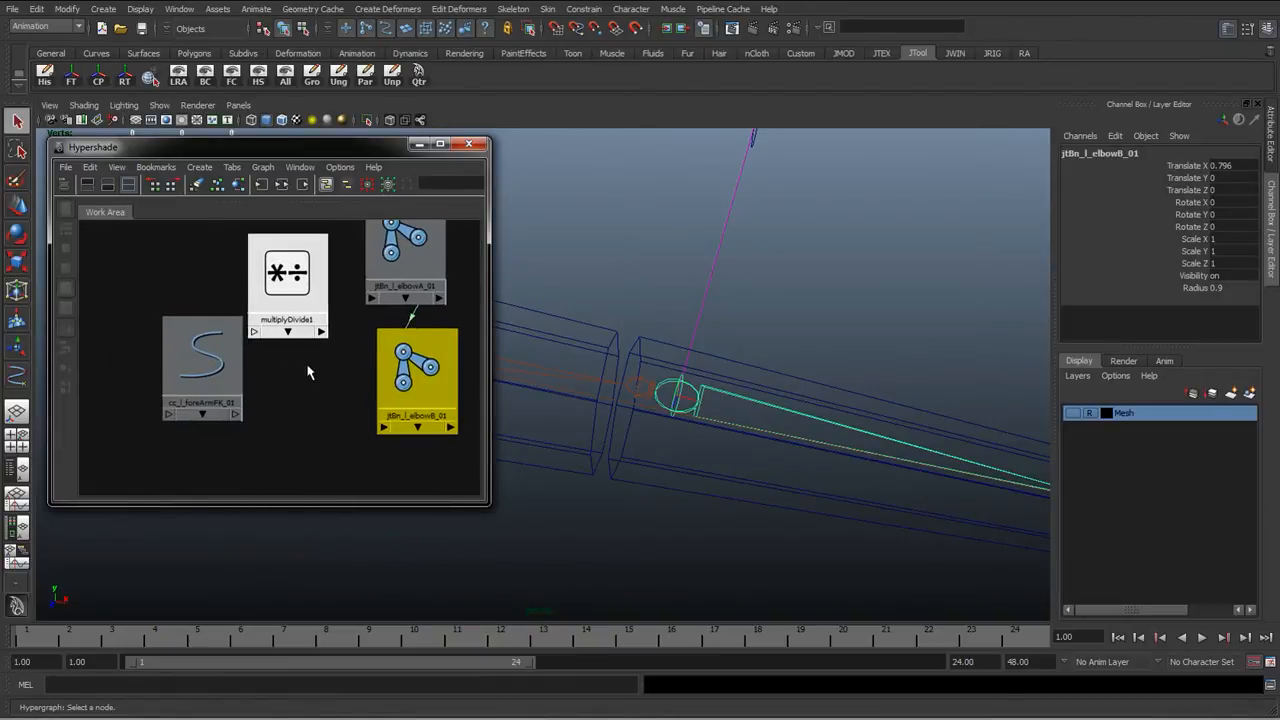
alt+middle_drag(254, 342, 244, 368)
drag(192, 395, 143, 345)
scroll(176, 345, down, 2)
alt+right_drag(143, 345, 211, 371)
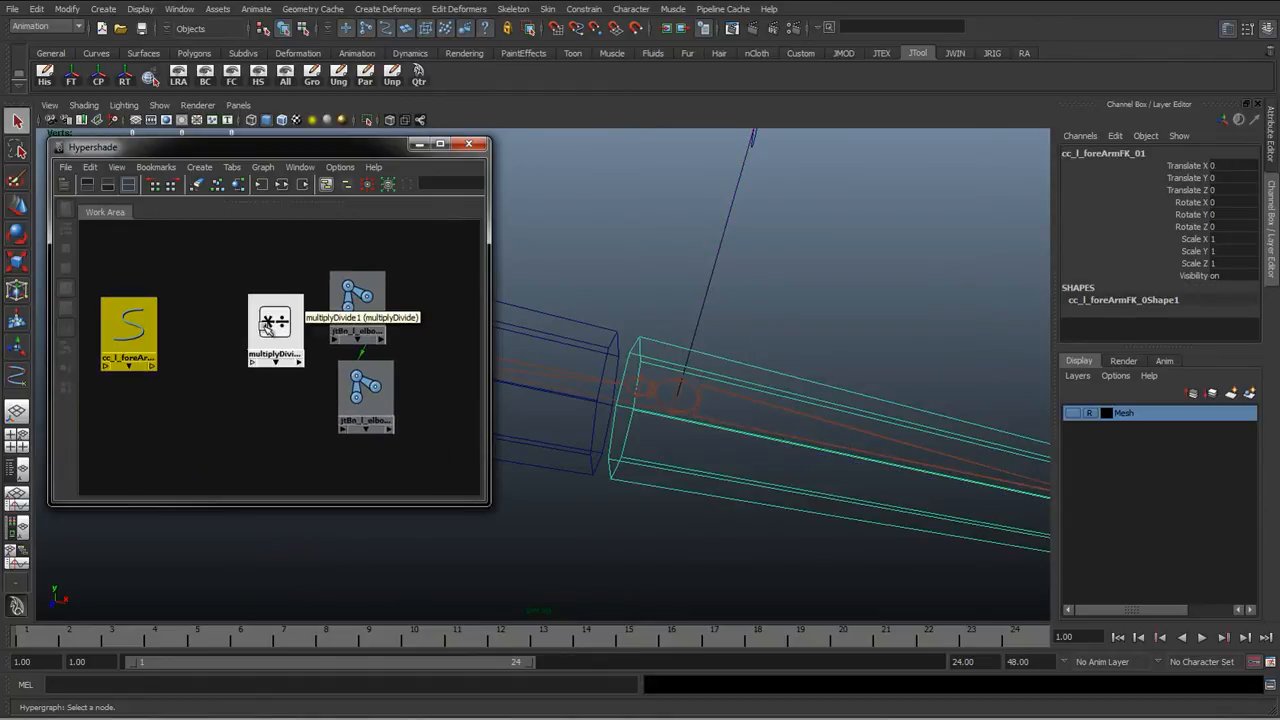
drag(272, 326, 226, 330)
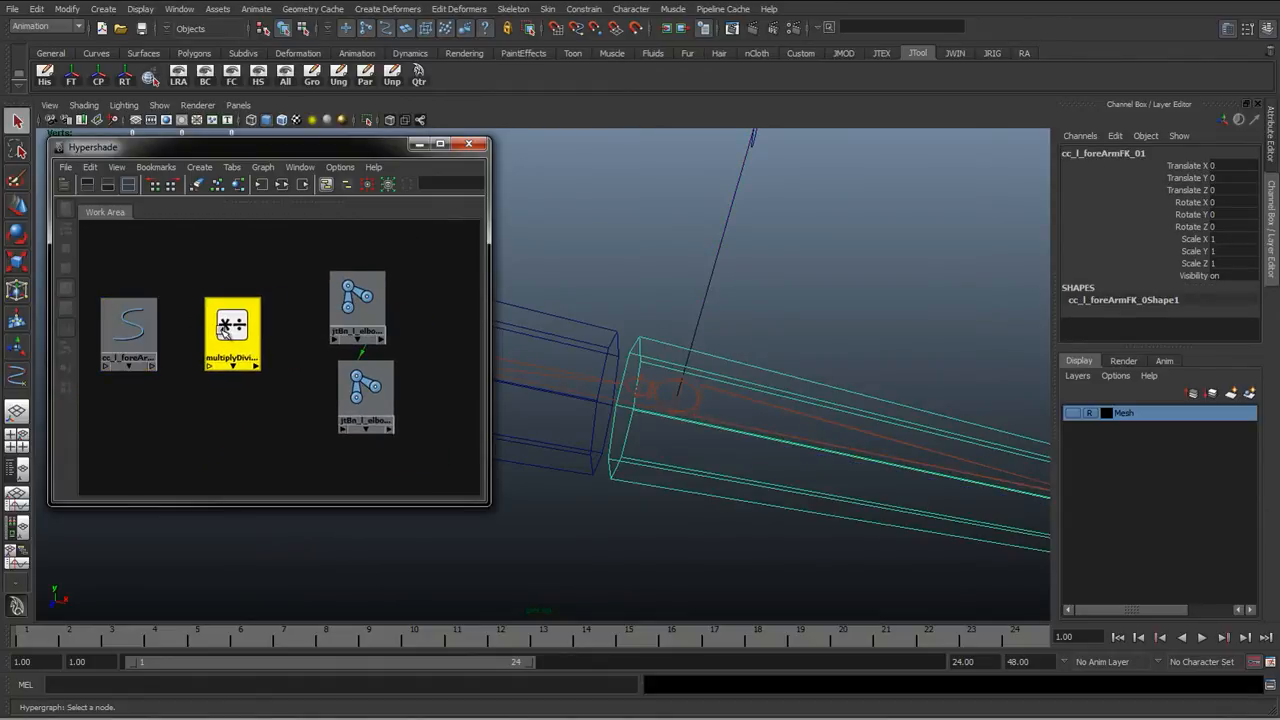
Step: Move the two elbow joint nodes to the right of multiplyDivide1, with jtBn_l_elbowA_01 well above jtBn_l_elbowB_01
click(357, 298)
drag(357, 298, 397, 295)
drag(366, 390, 427, 398)
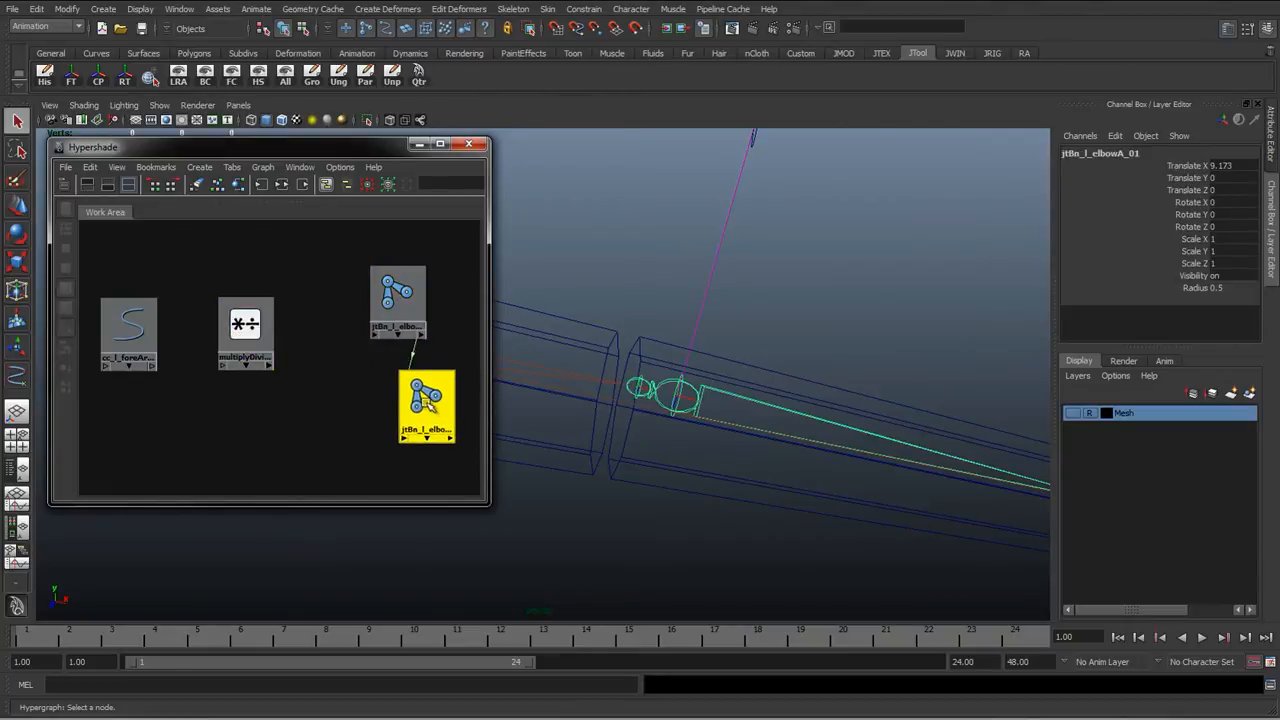
click(330, 300)
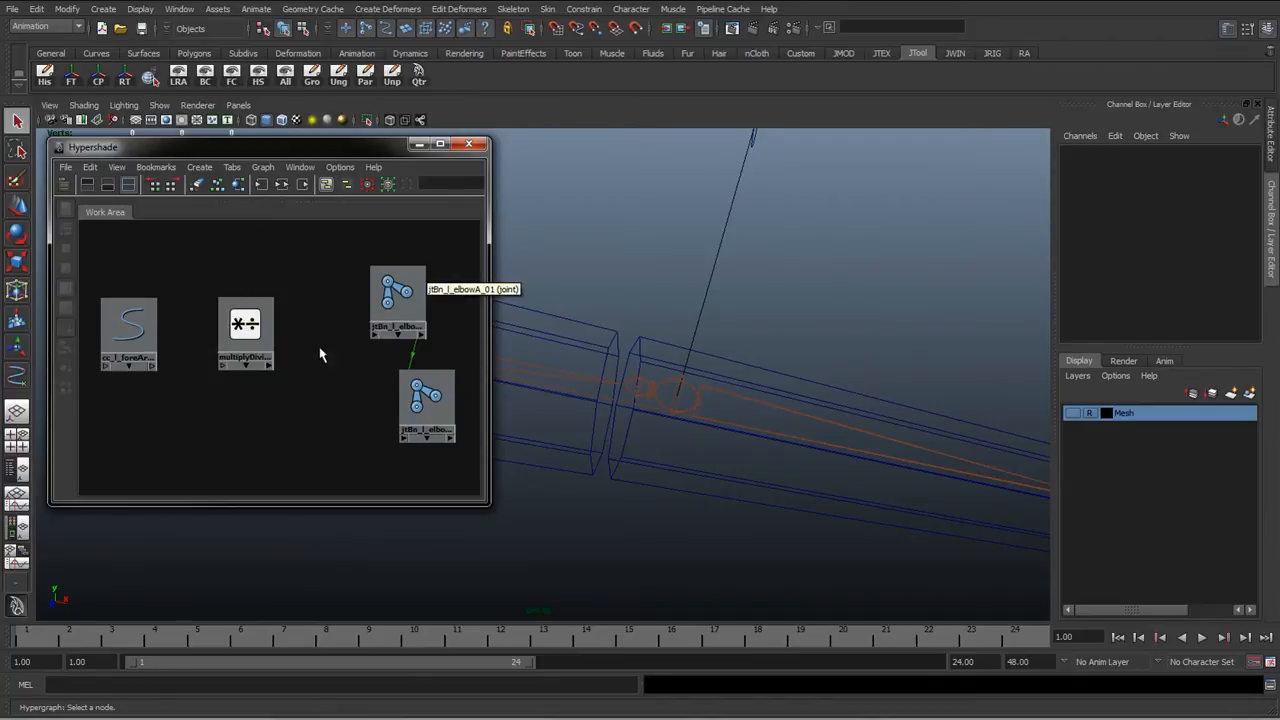
drag(238, 332, 258, 333)
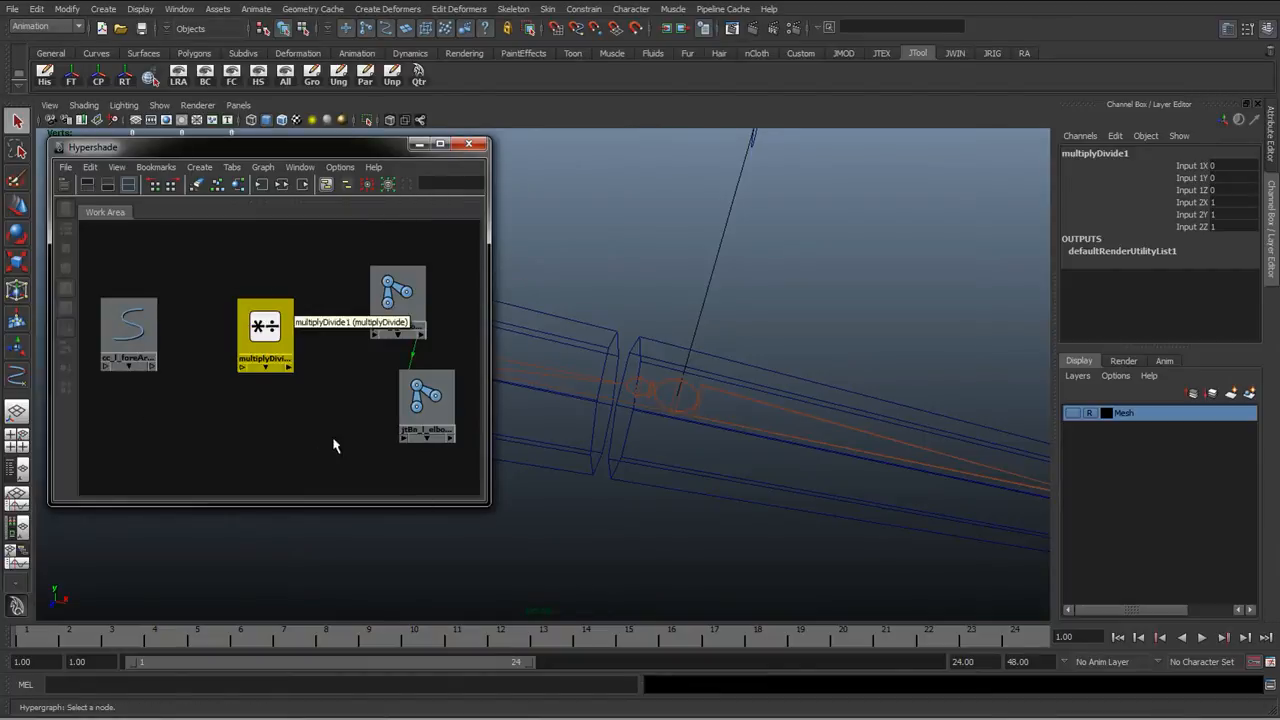
click(329, 320)
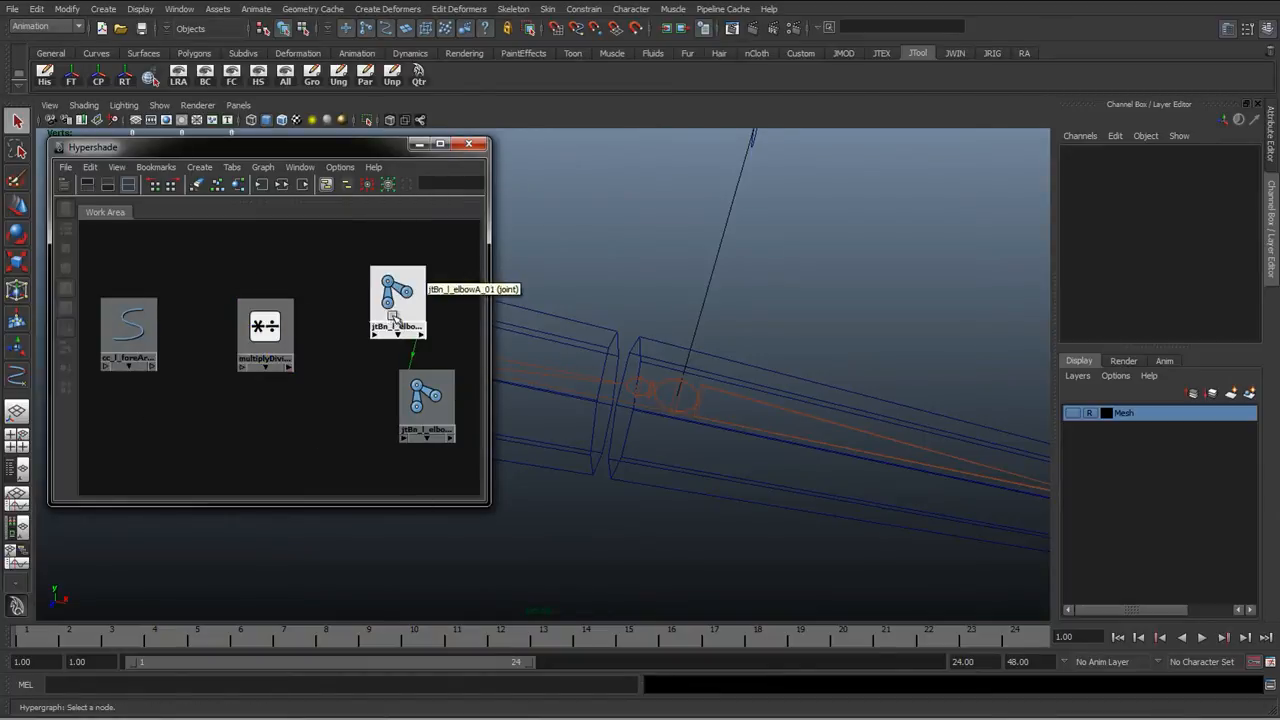
drag(391, 312, 376, 286)
drag(429, 390, 429, 436)
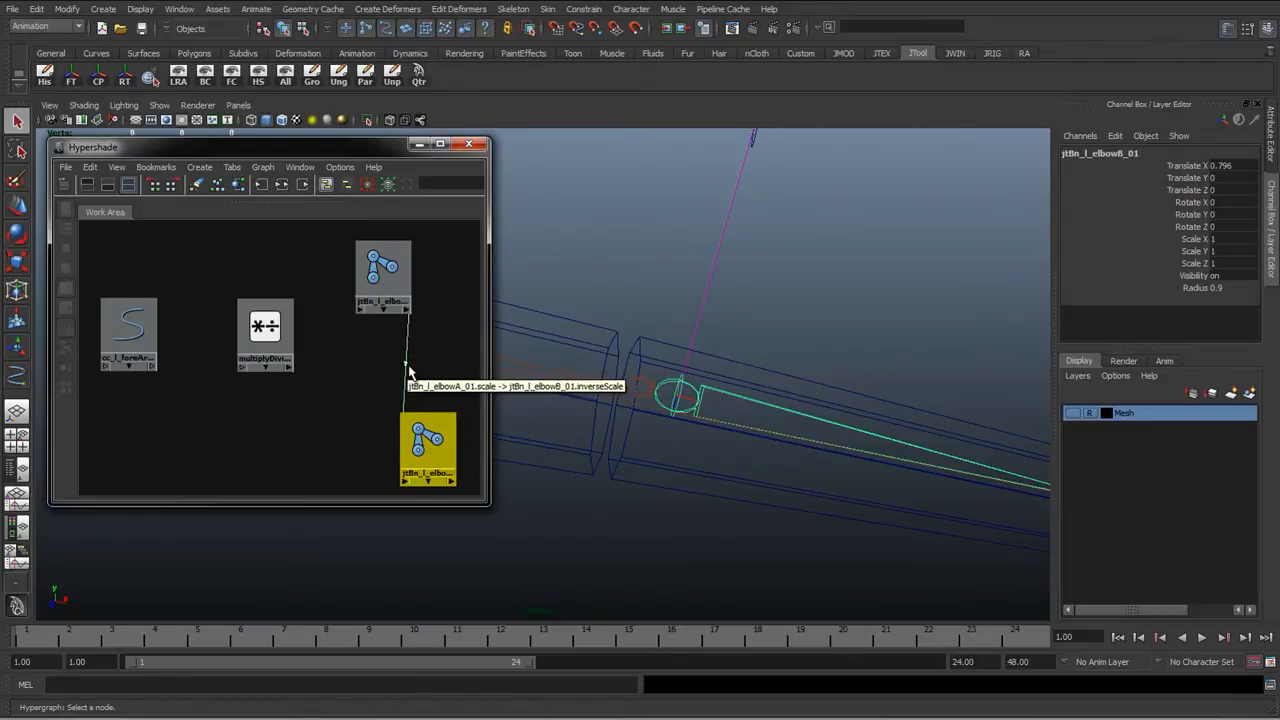
Step: Open multiplyDivide1's attributes in a floating Attribute Editor and place it beside the Hypershade window
click(130, 330)
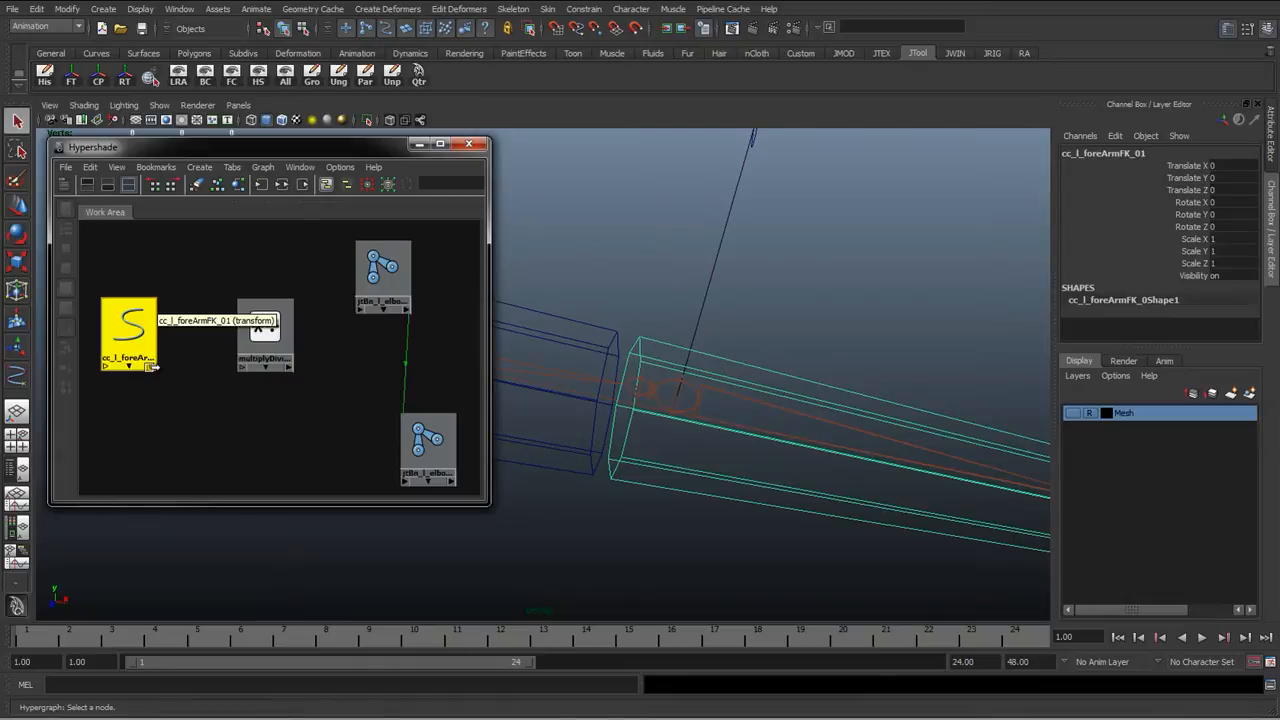
click(262, 340)
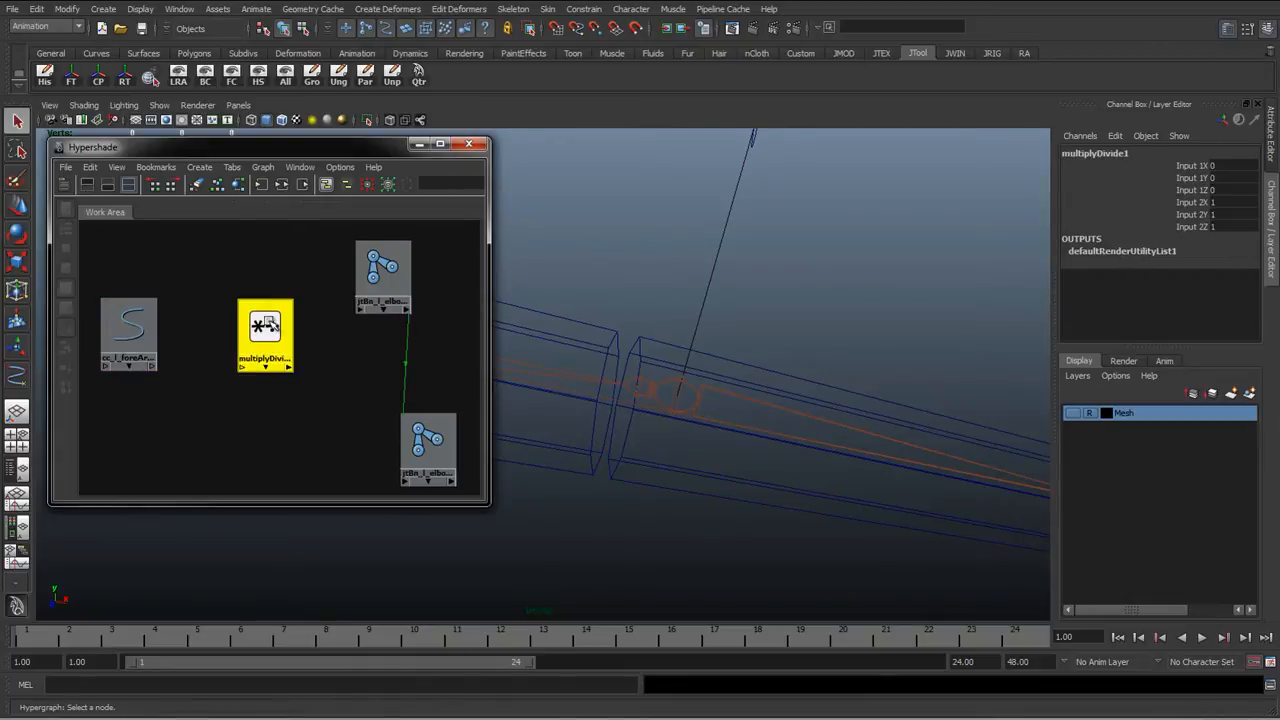
double_click(262, 335)
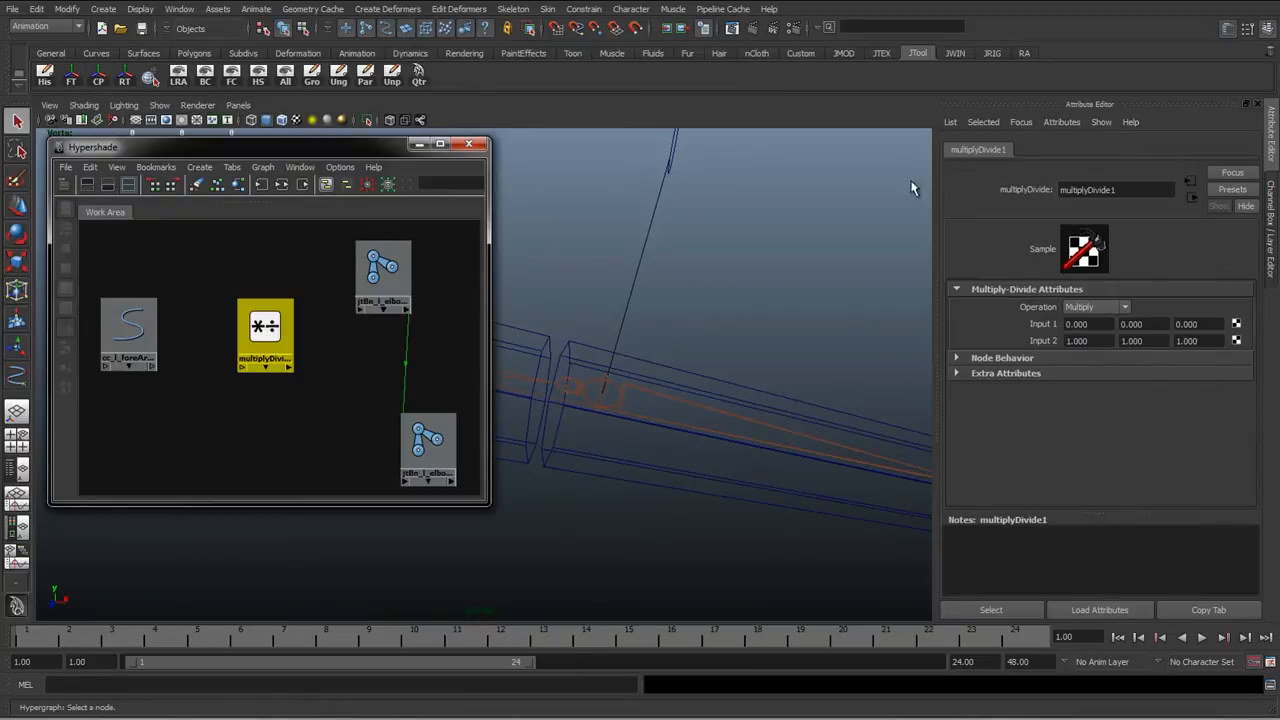
double_click(1100, 105)
drag(1025, 84, 556, 106)
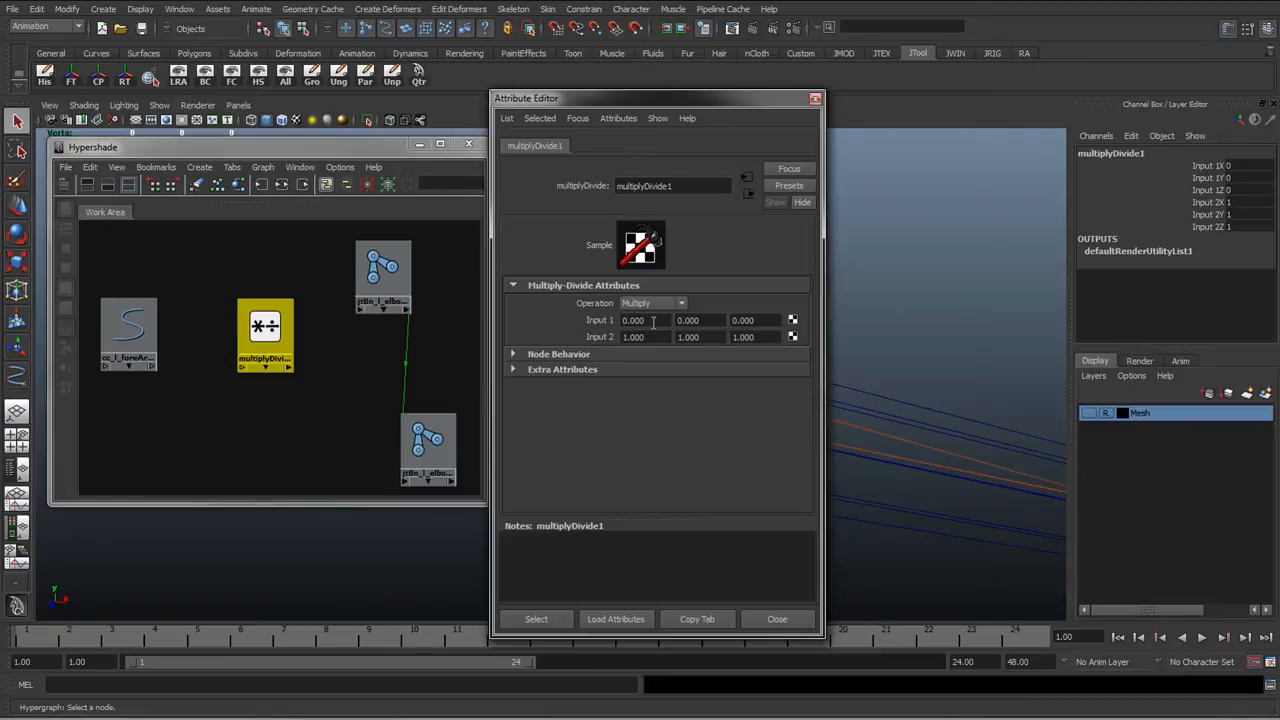
Step: Examine multiplyDivide1's Input 1 and Input 2 values and how their X, Y and Z components pair up
click(767, 320)
click(635, 339)
click(648, 323)
click(668, 337)
drag(651, 325, 596, 340)
click(635, 337)
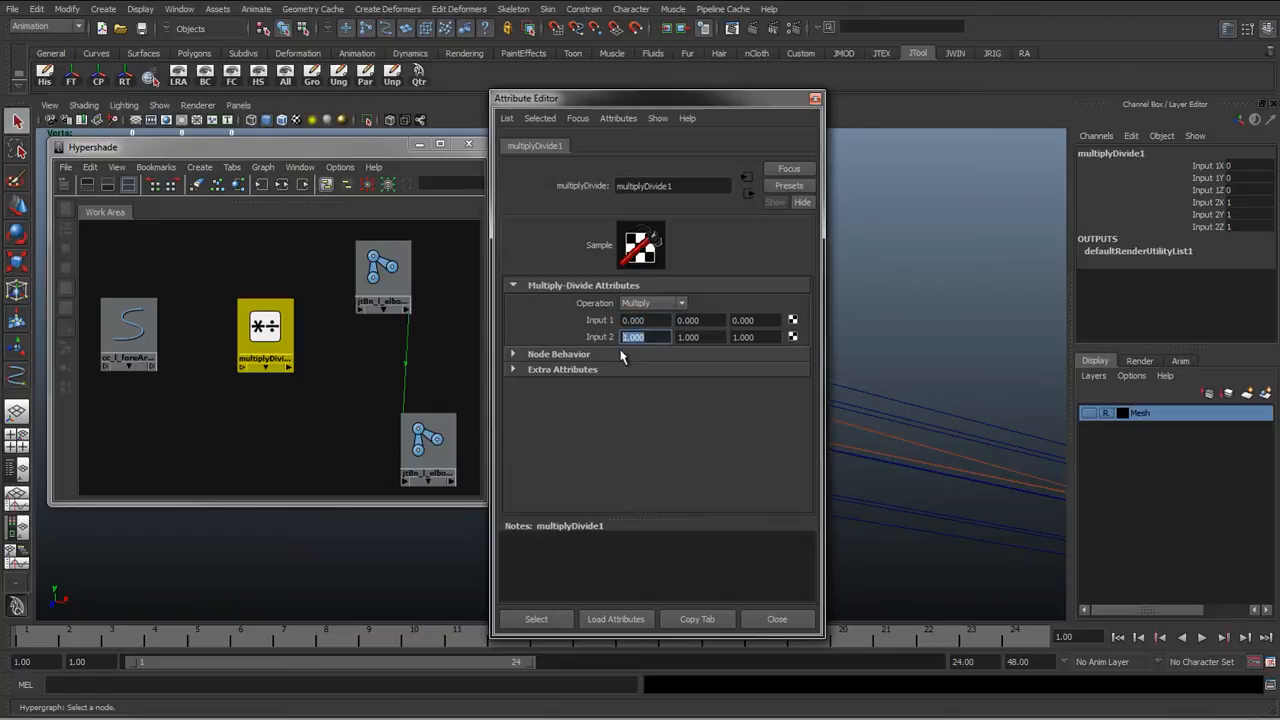
click(715, 319)
click(711, 336)
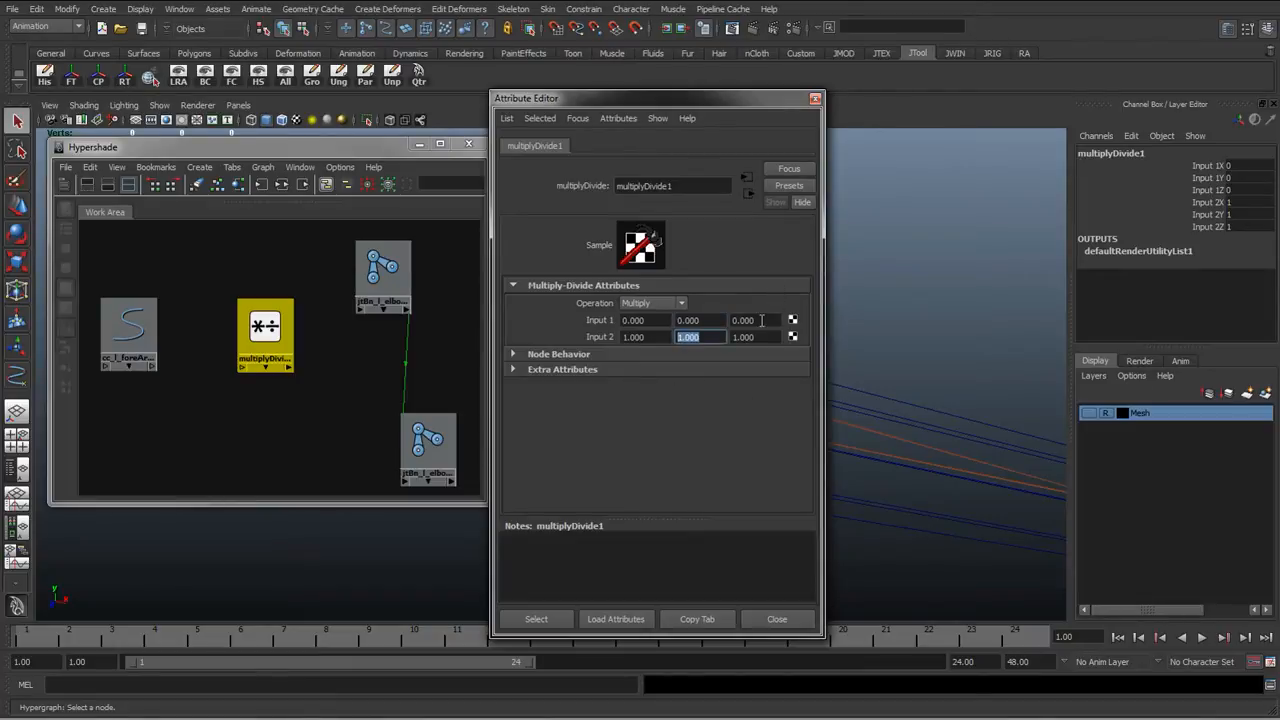
Step: Try the Divide operation on multiplyDivide1 and return the node to Multiply
click(680, 305)
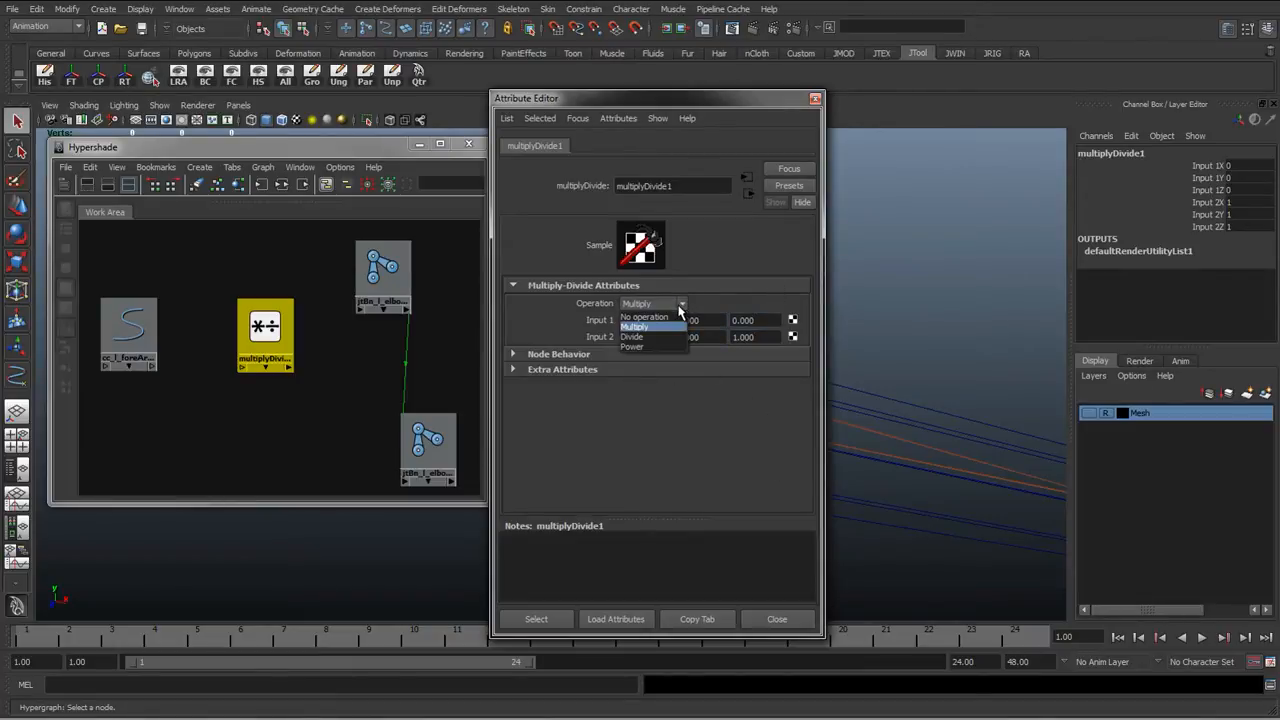
click(645, 337)
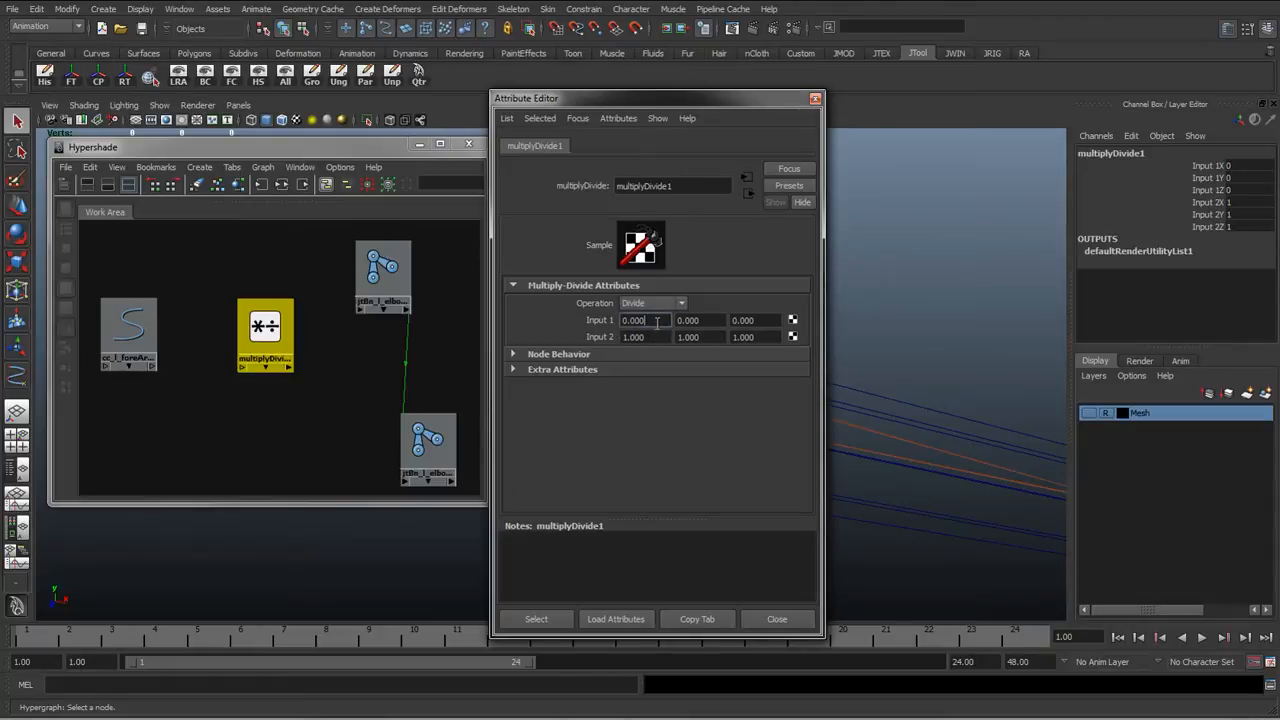
click(655, 303)
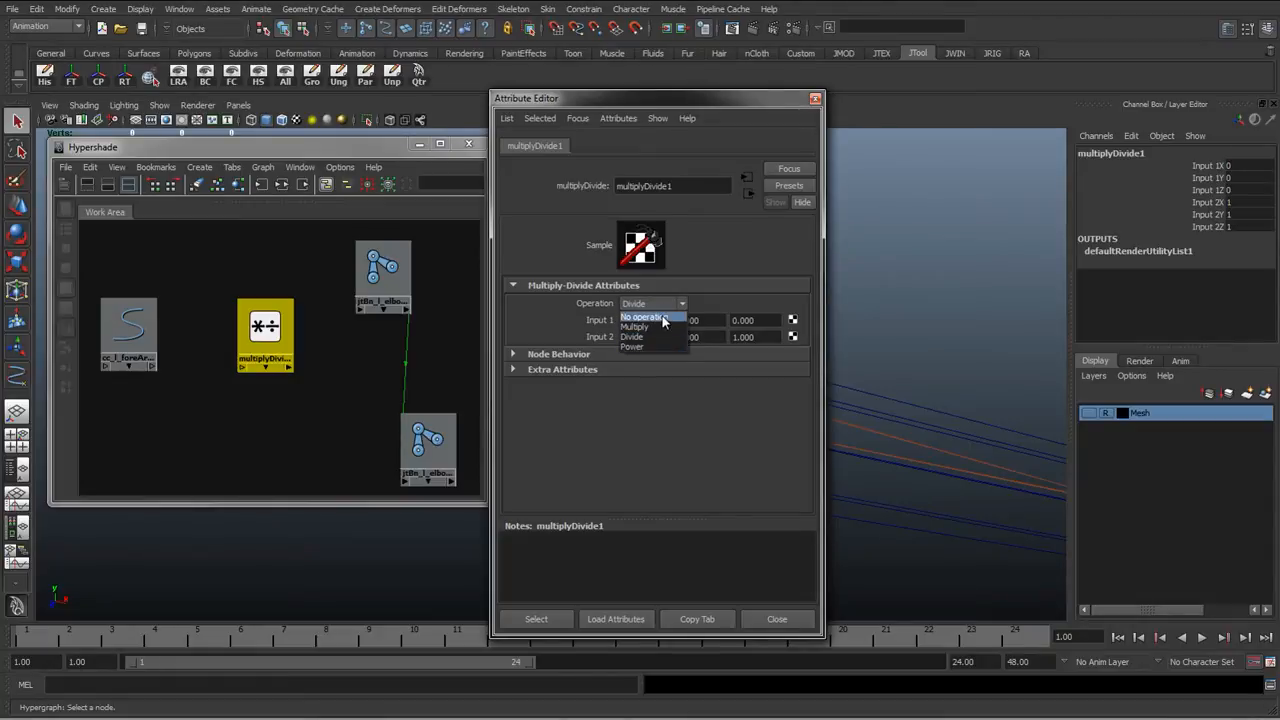
click(688, 321)
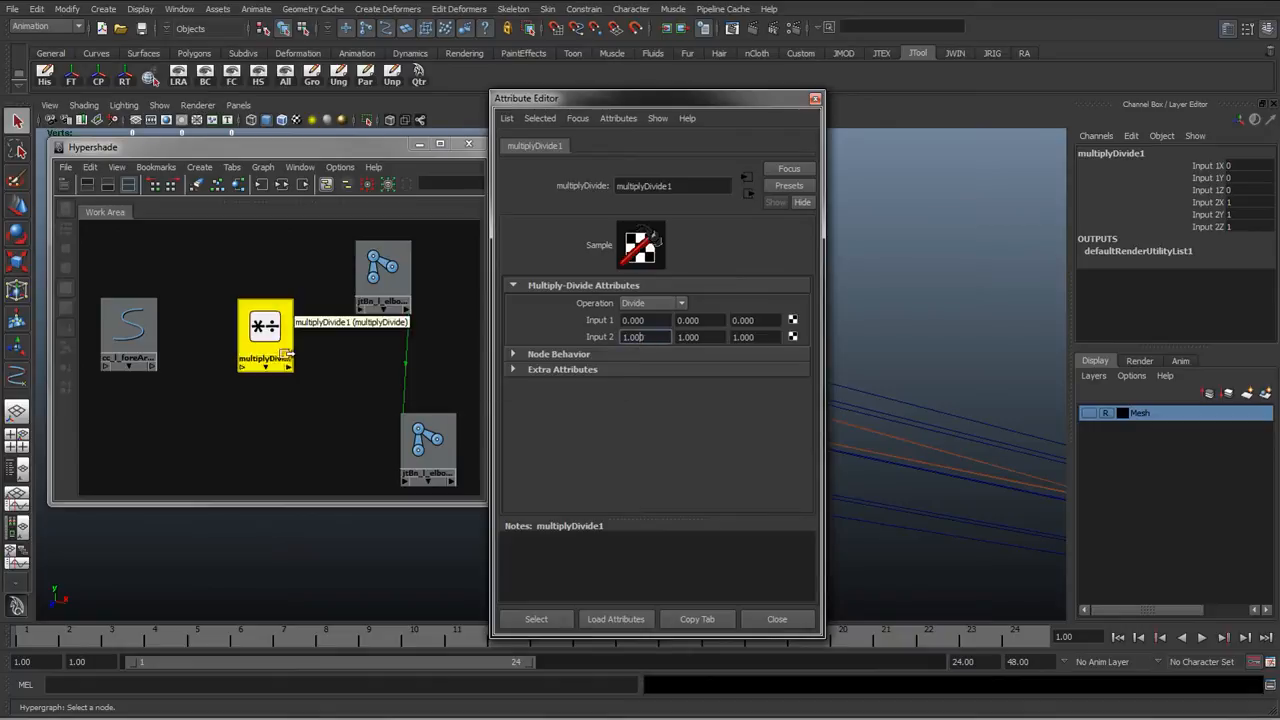
click(650, 303)
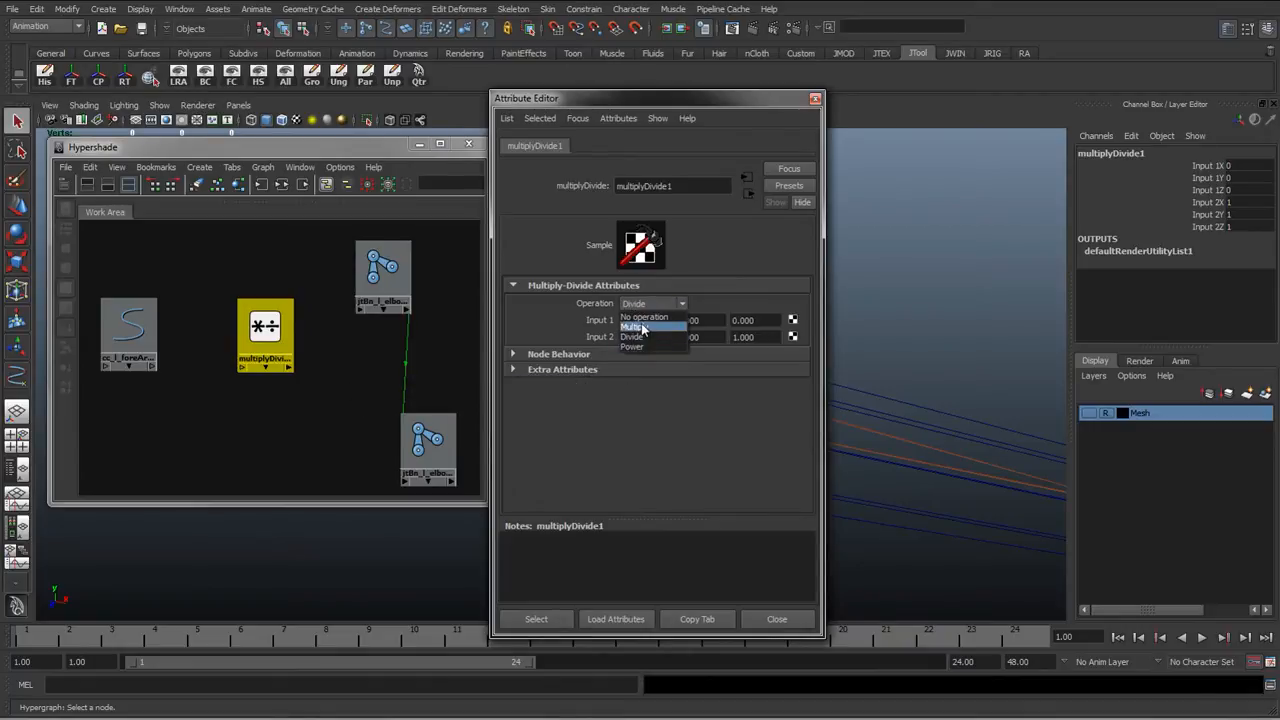
click(640, 327)
Step: Set all three Input 2 components of multiplyDivide1 to 0.5
drag(660, 337, 591, 342)
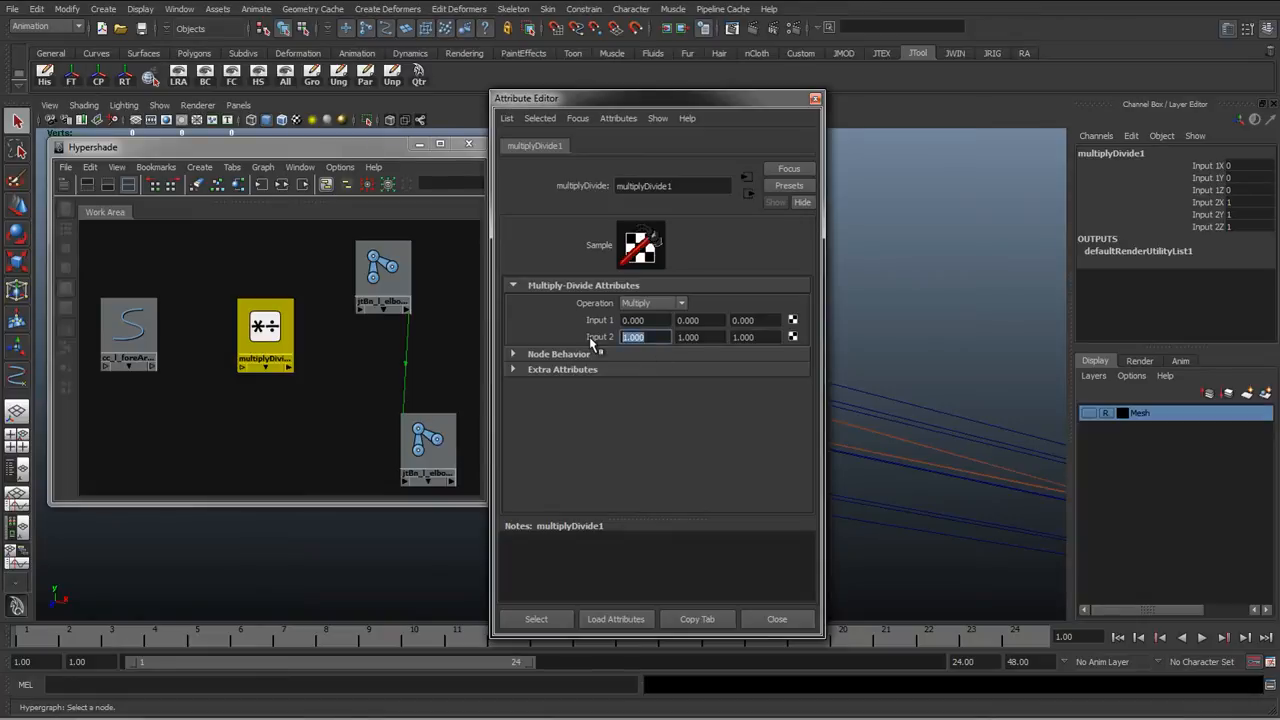
text(0.5)
key(Tab)
text(0.5)
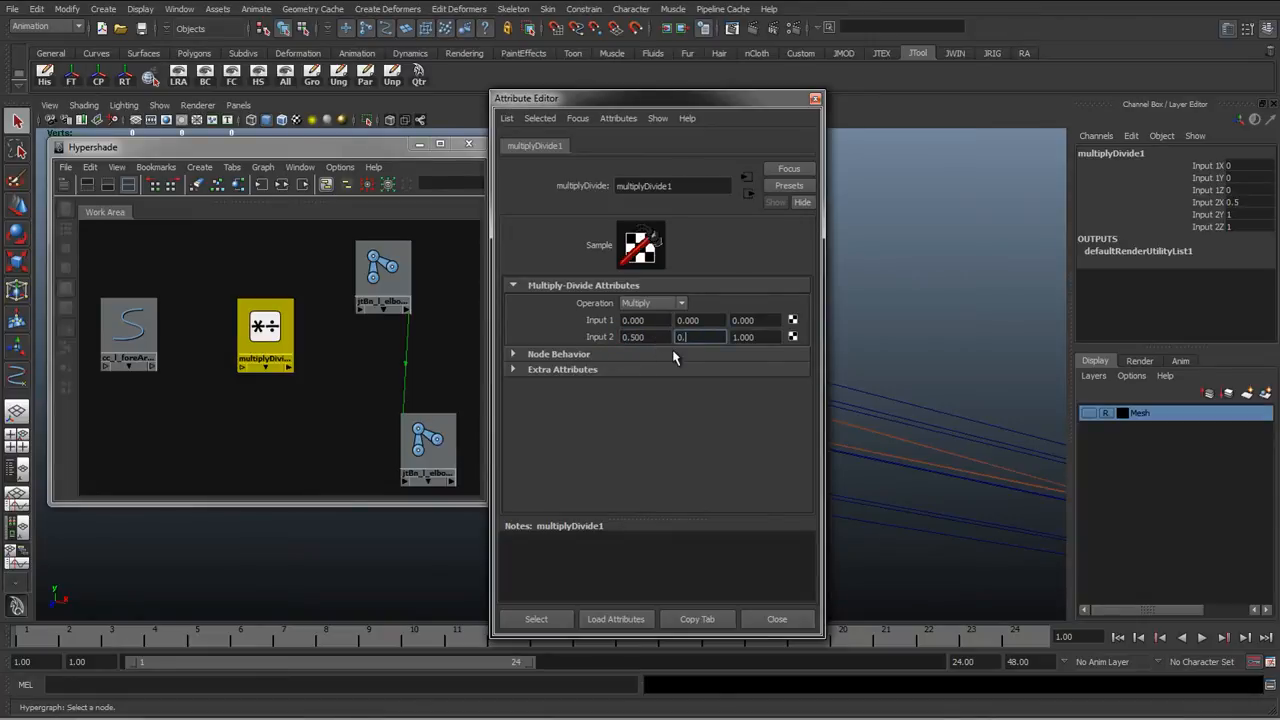
key(Tab)
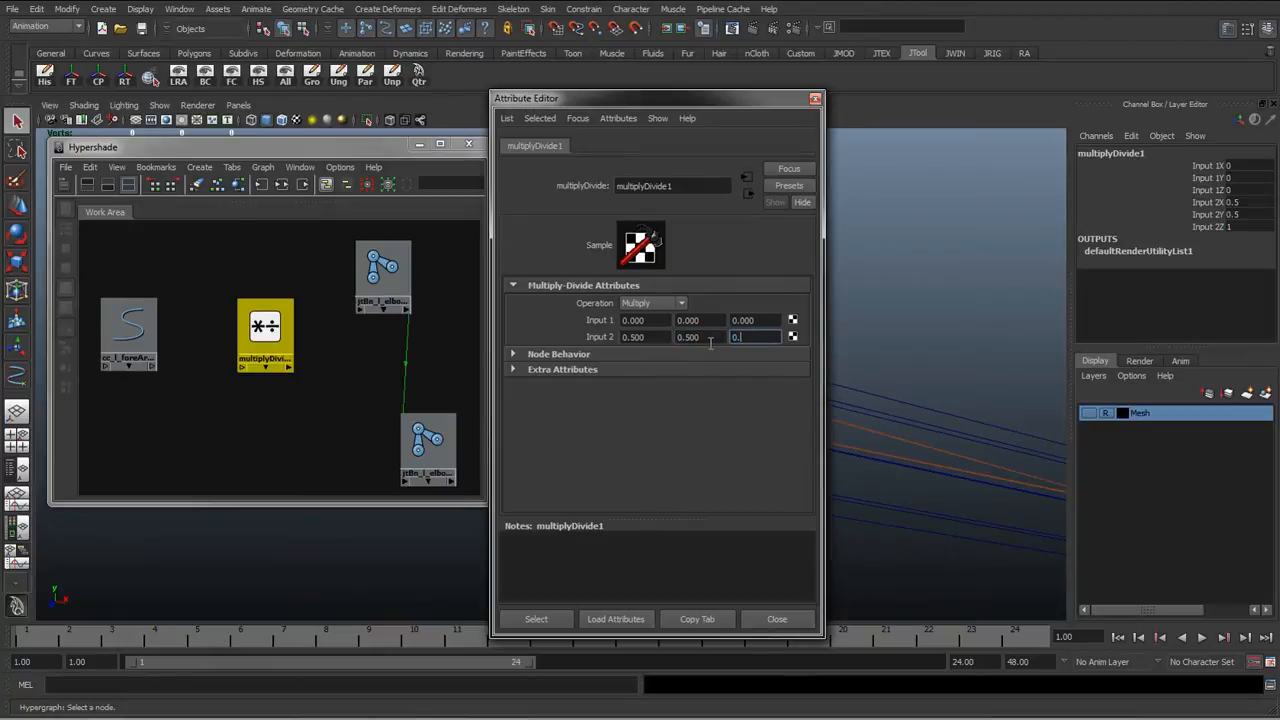
key(Return)
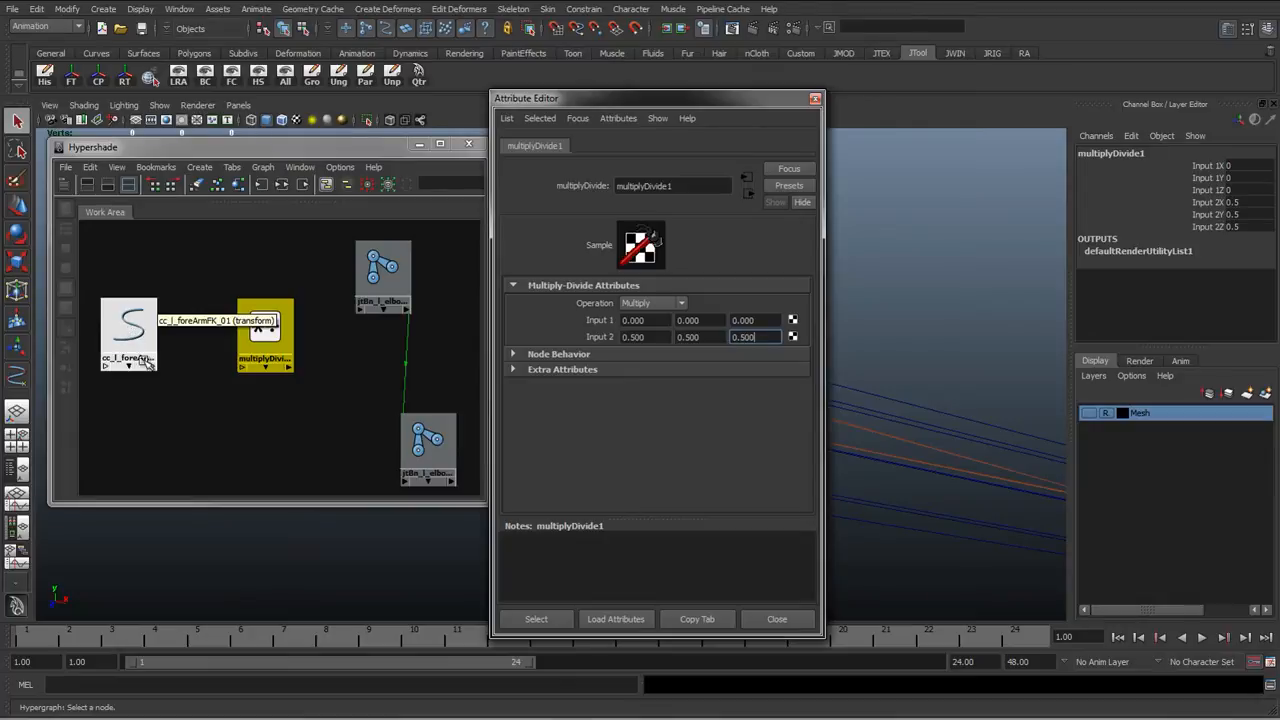
Step: Open the Connection Editor with cc_l_foreArmFK_01 as the output and multiplyDivide1 as the input, and place it over the Hypershade
middle_drag(125, 331, 262, 325)
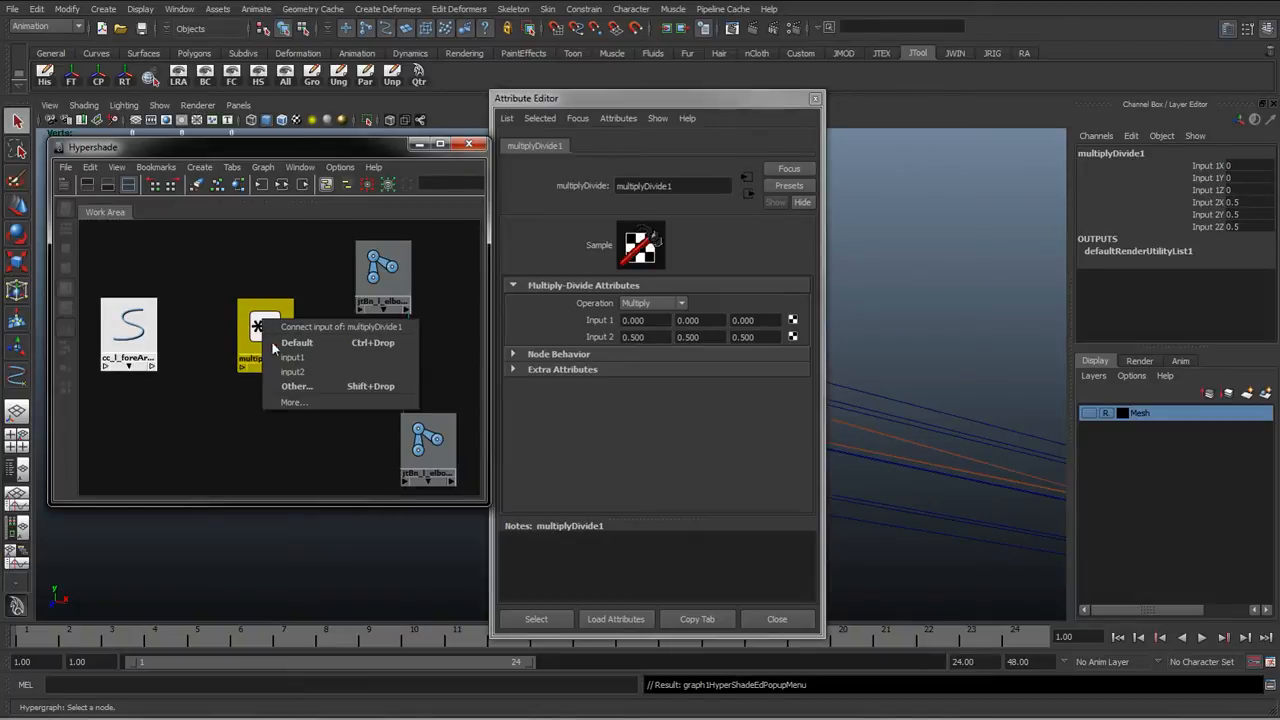
click(310, 388)
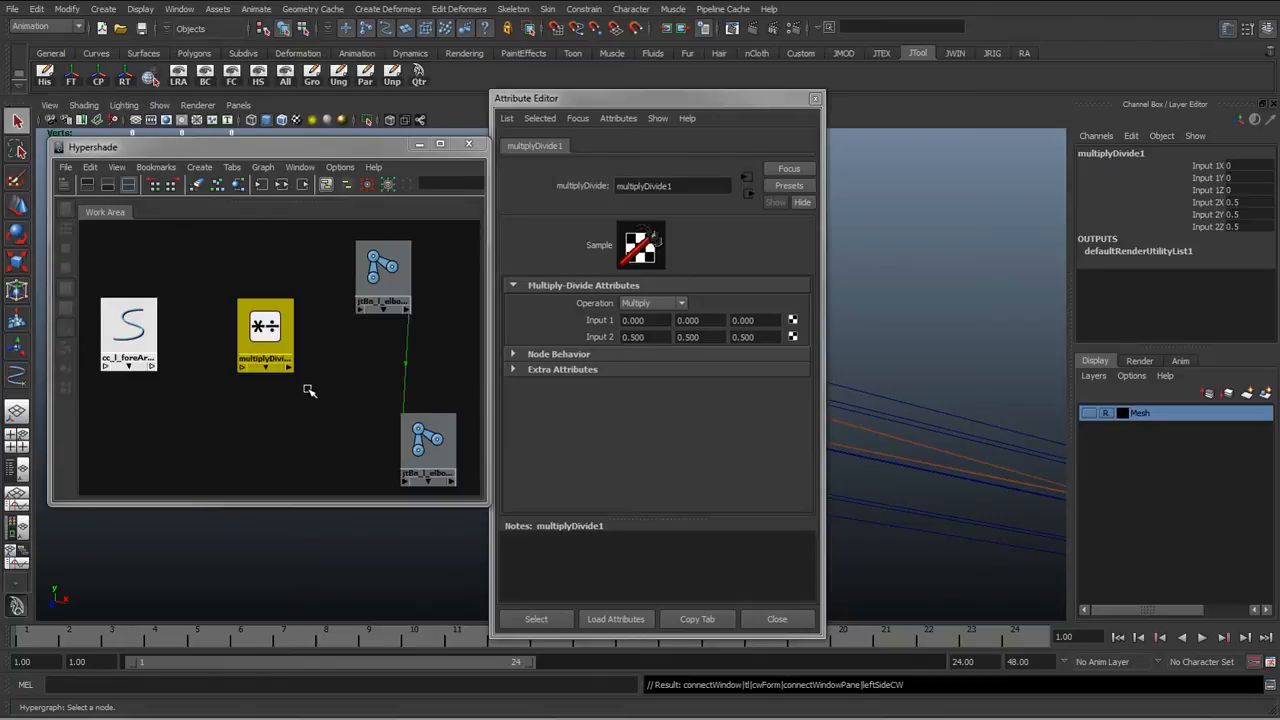
drag(512, 209, 352, 165)
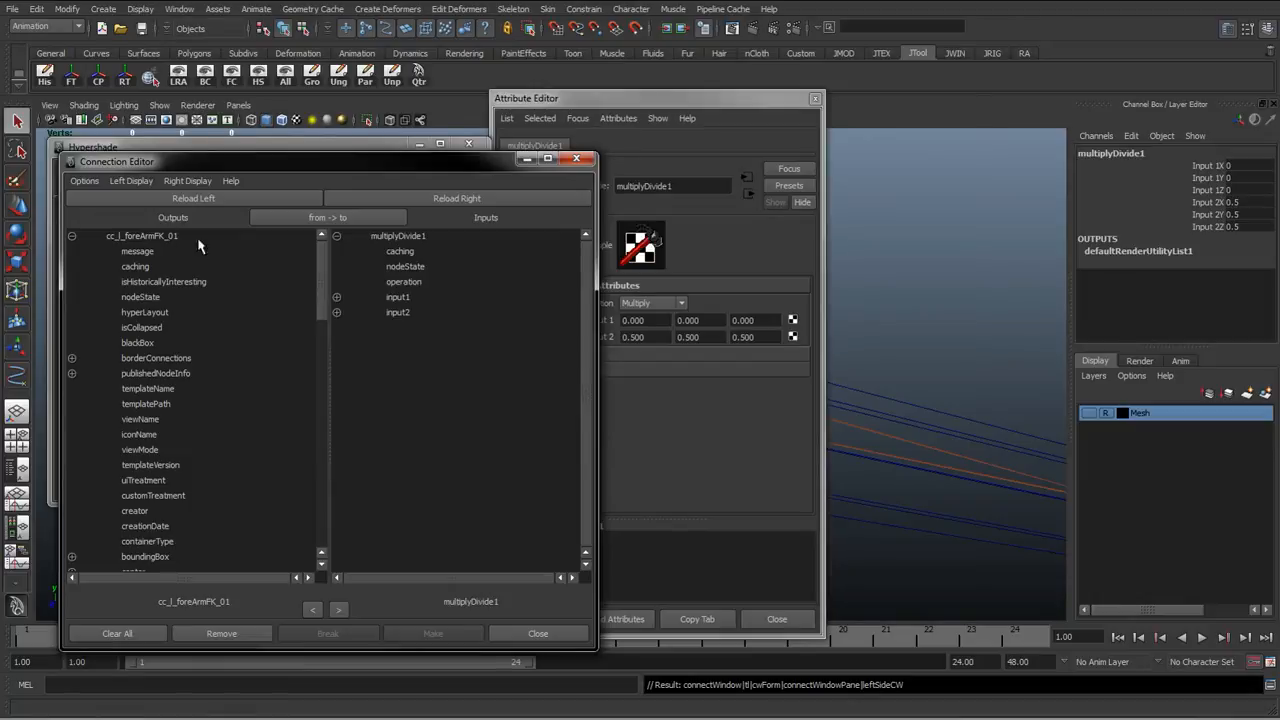
click(131, 181)
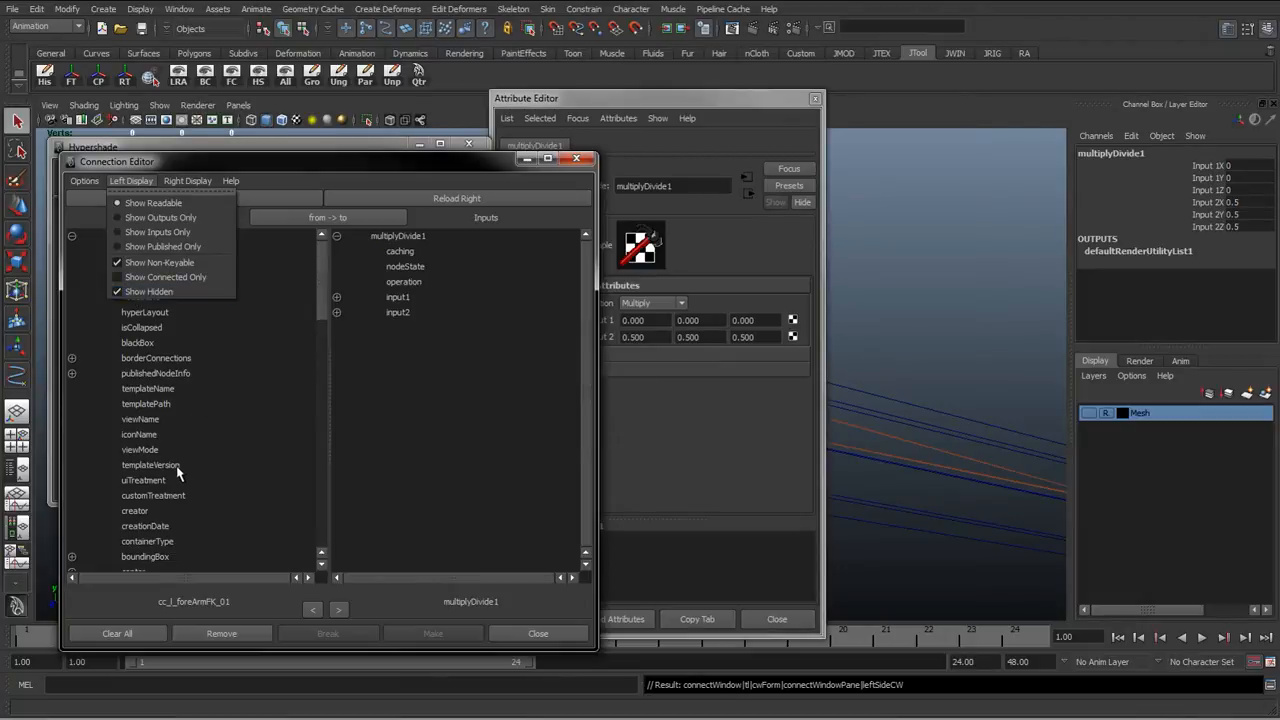
click(207, 165)
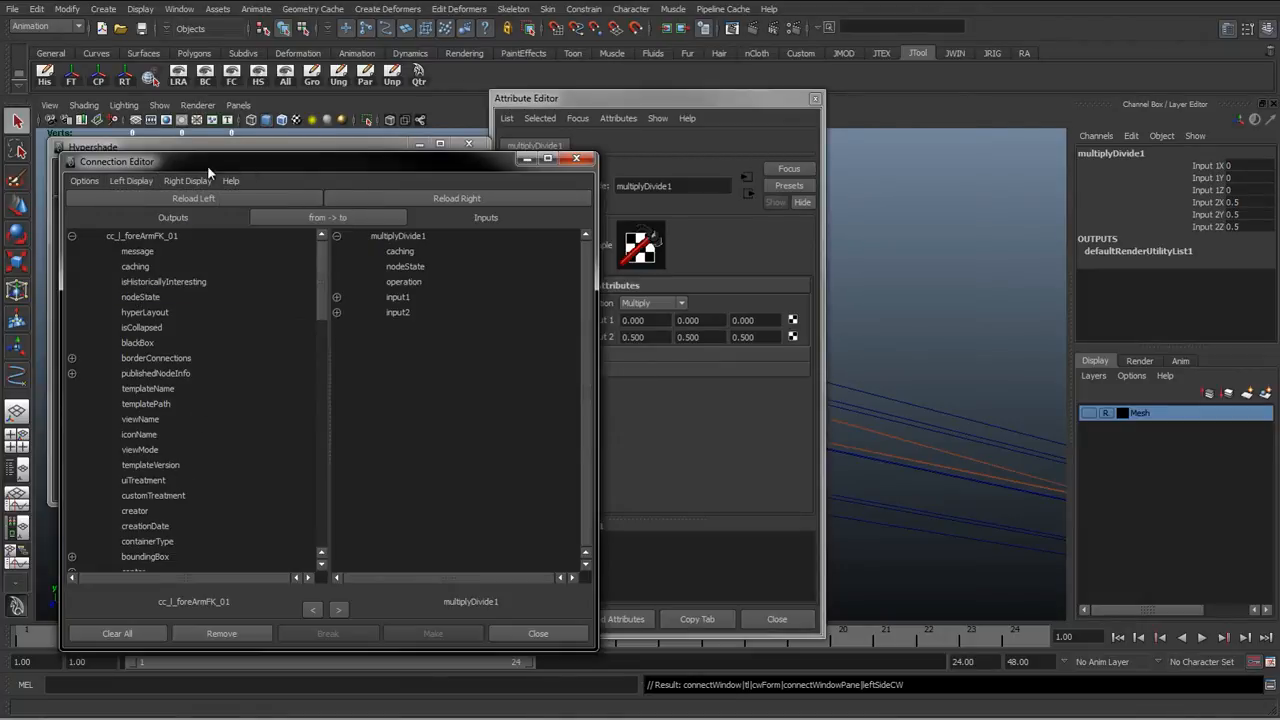
click(205, 181)
click(196, 182)
Step: Select cc_l_foreArmFK_01 in the Hypershade graph and reload it as the output node in the Connection Editor
drag(292, 164, 527, 162)
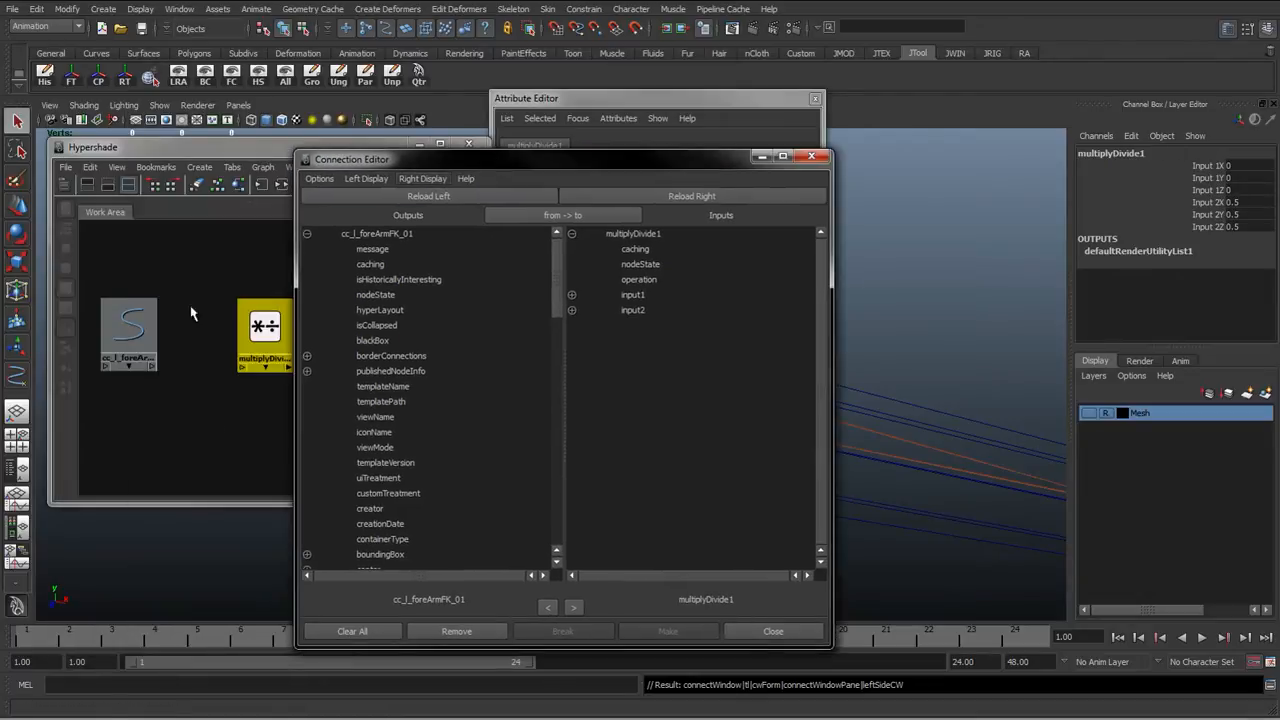
click(130, 322)
click(623, 167)
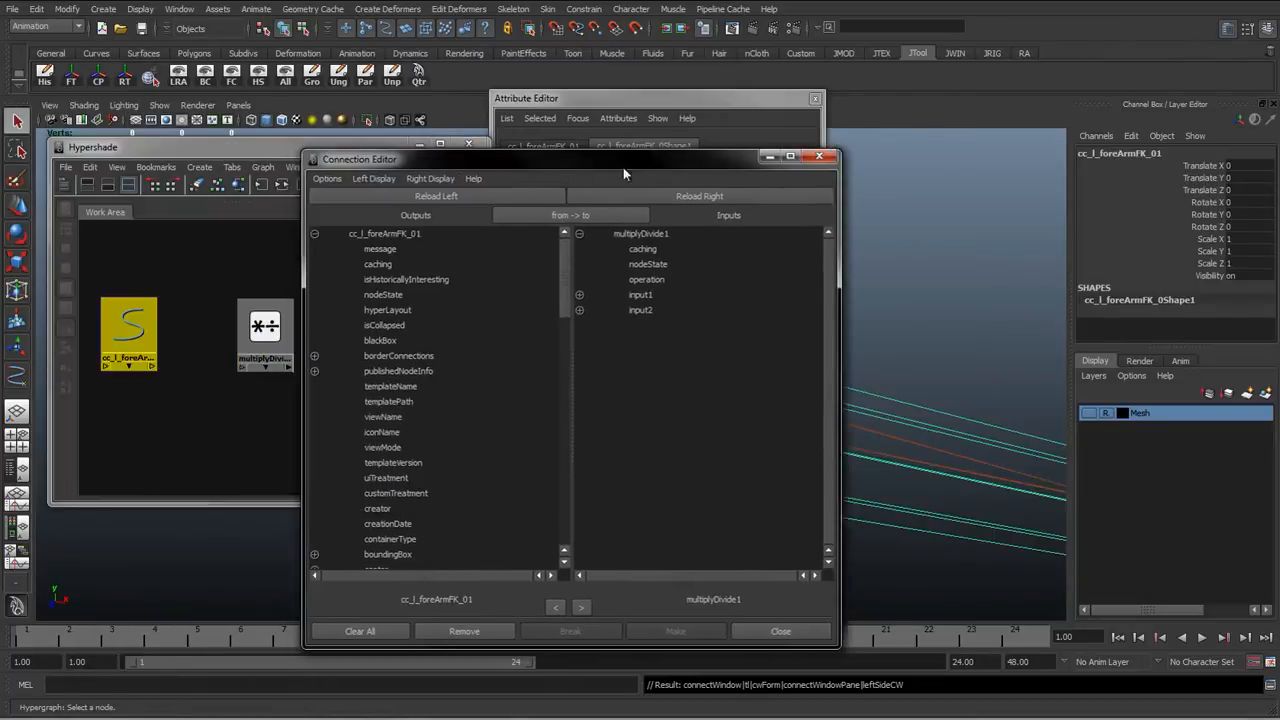
drag(623, 167, 697, 169)
click(484, 196)
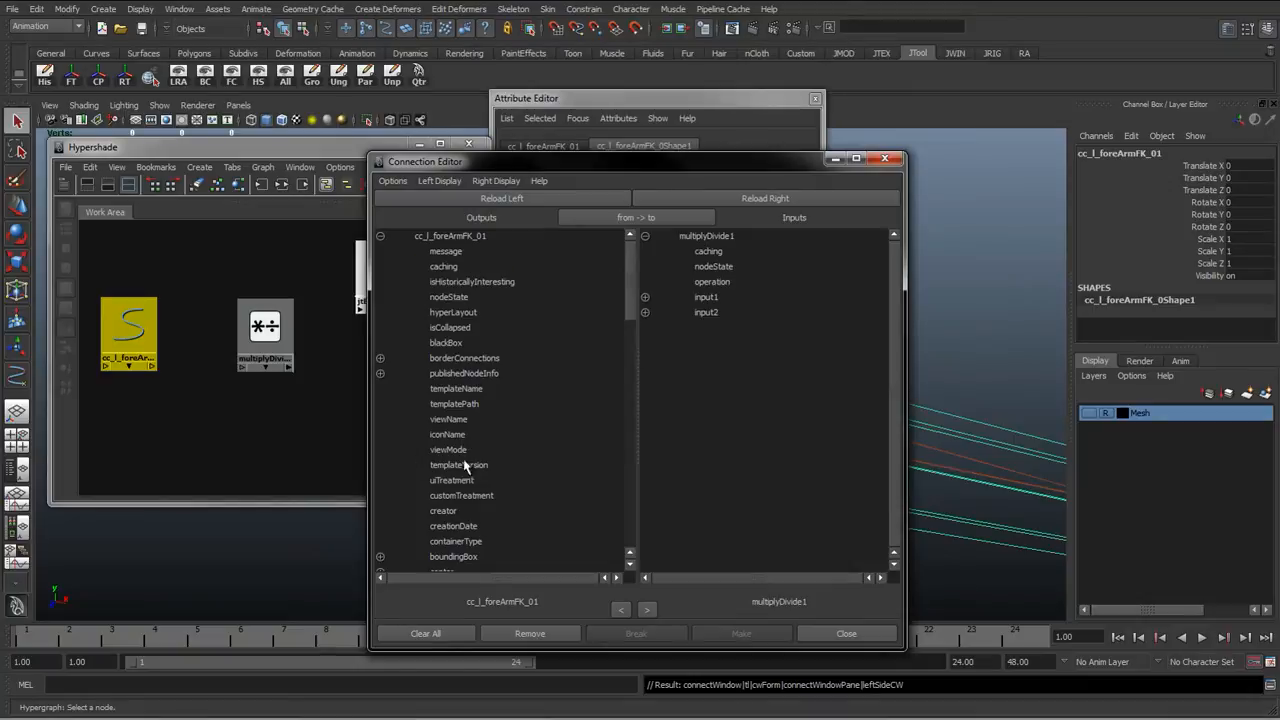
drag(538, 164, 251, 142)
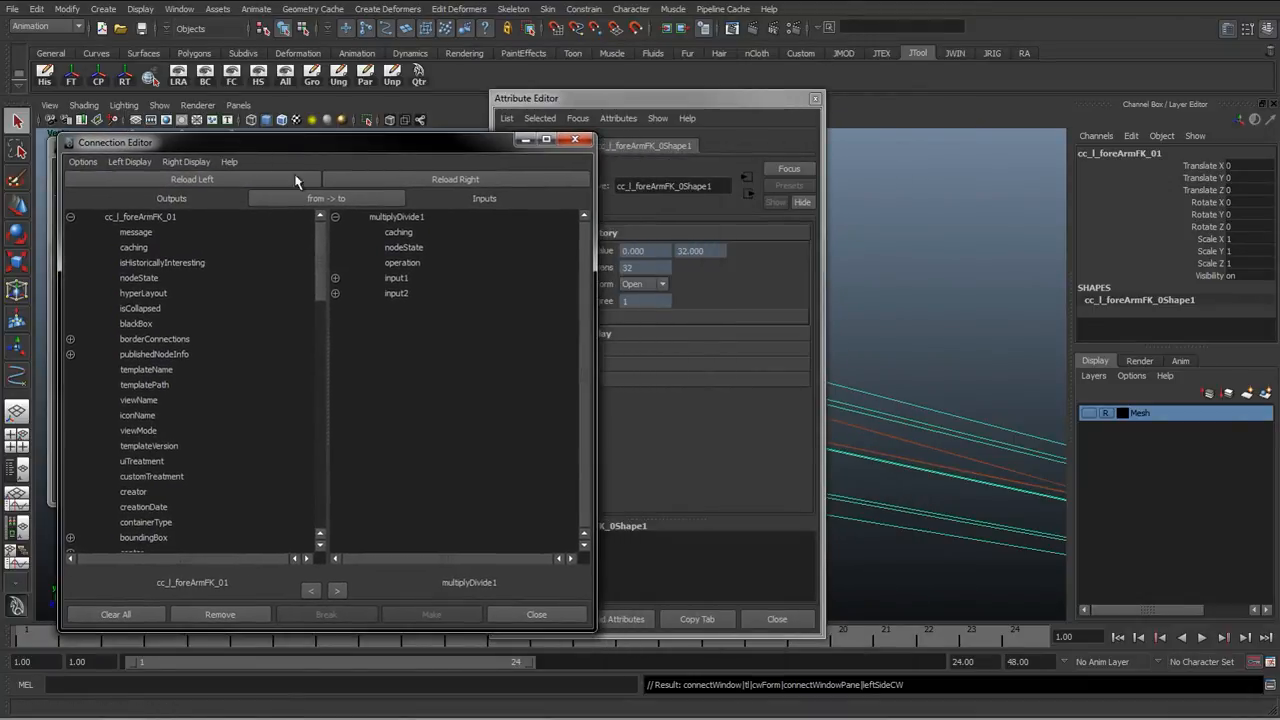
Step: Select rotateY of cc_l_foreArmFK_01 as the source attribute and expand multiplyDivide1's input1 into its components
drag(325, 247, 328, 328)
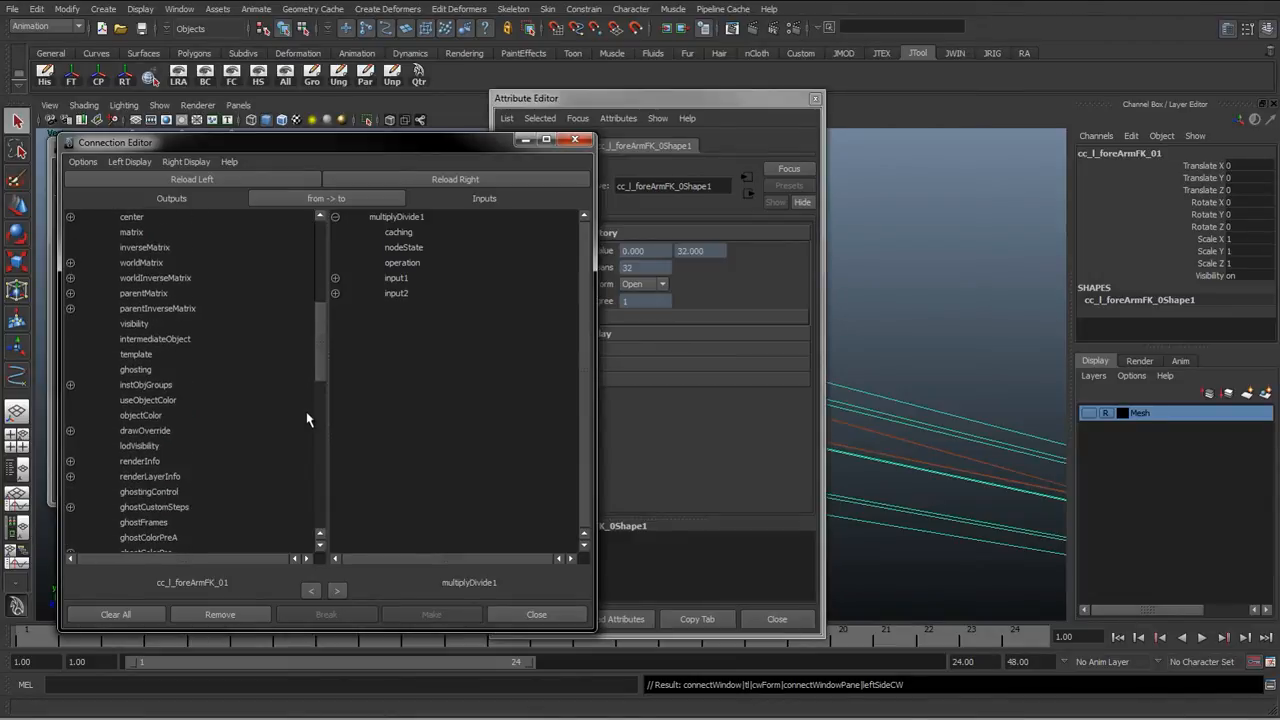
scroll(303, 418, down, 1)
scroll(303, 418, down, 3)
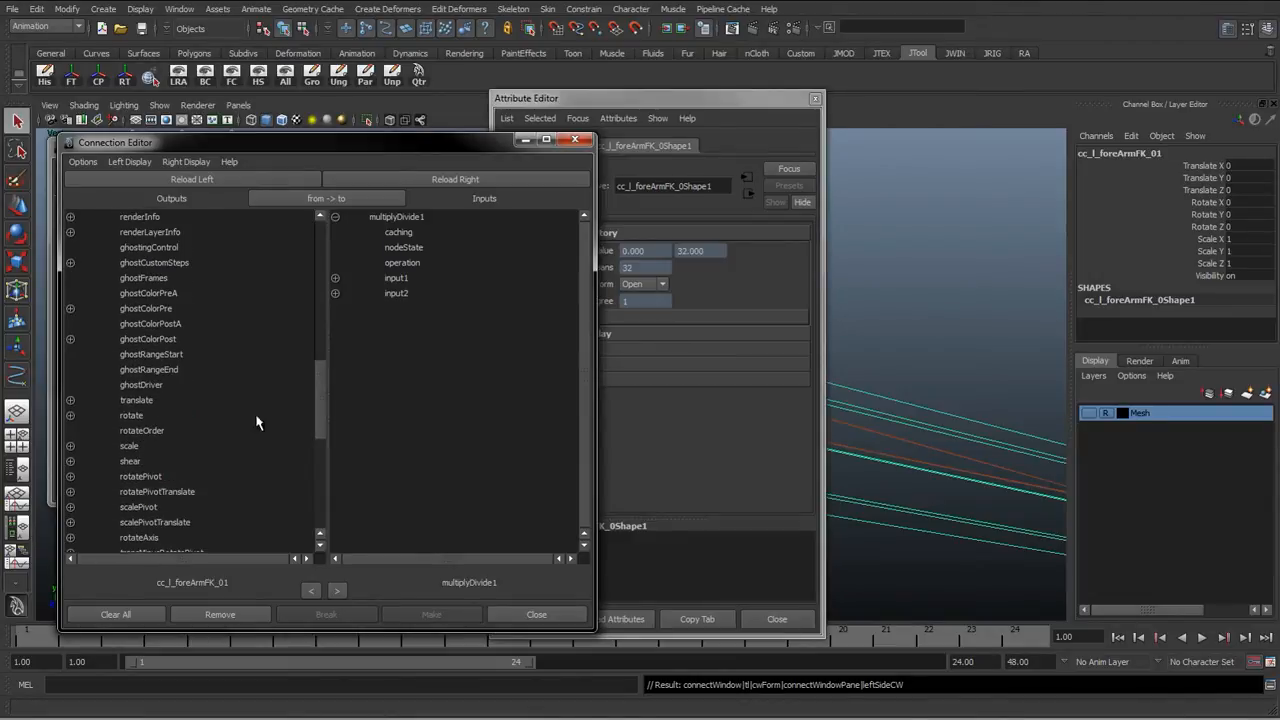
click(70, 416)
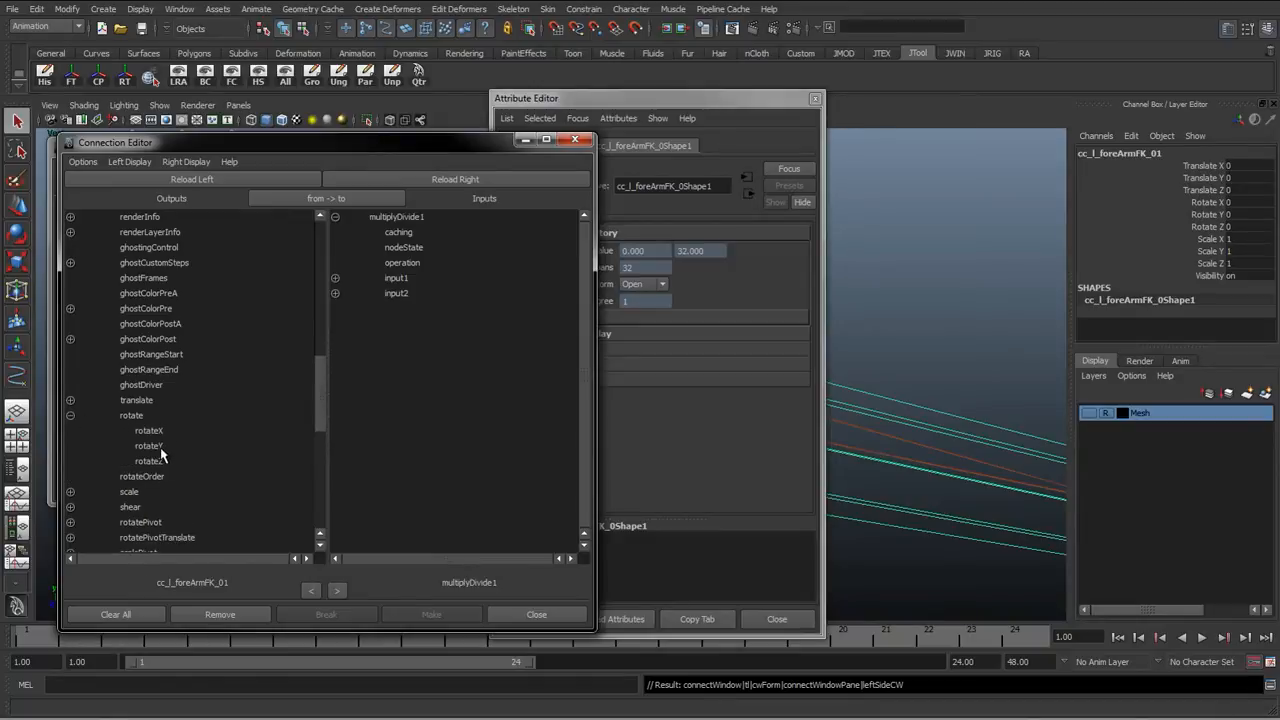
click(158, 447)
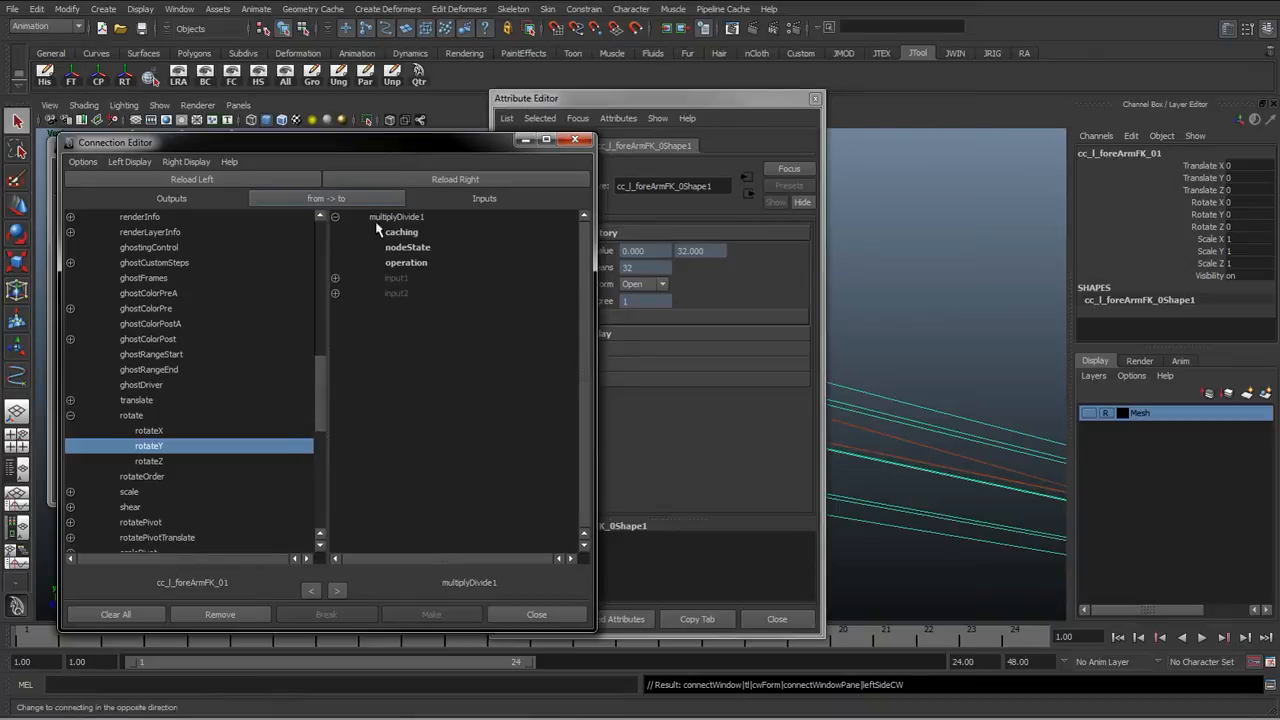
click(335, 278)
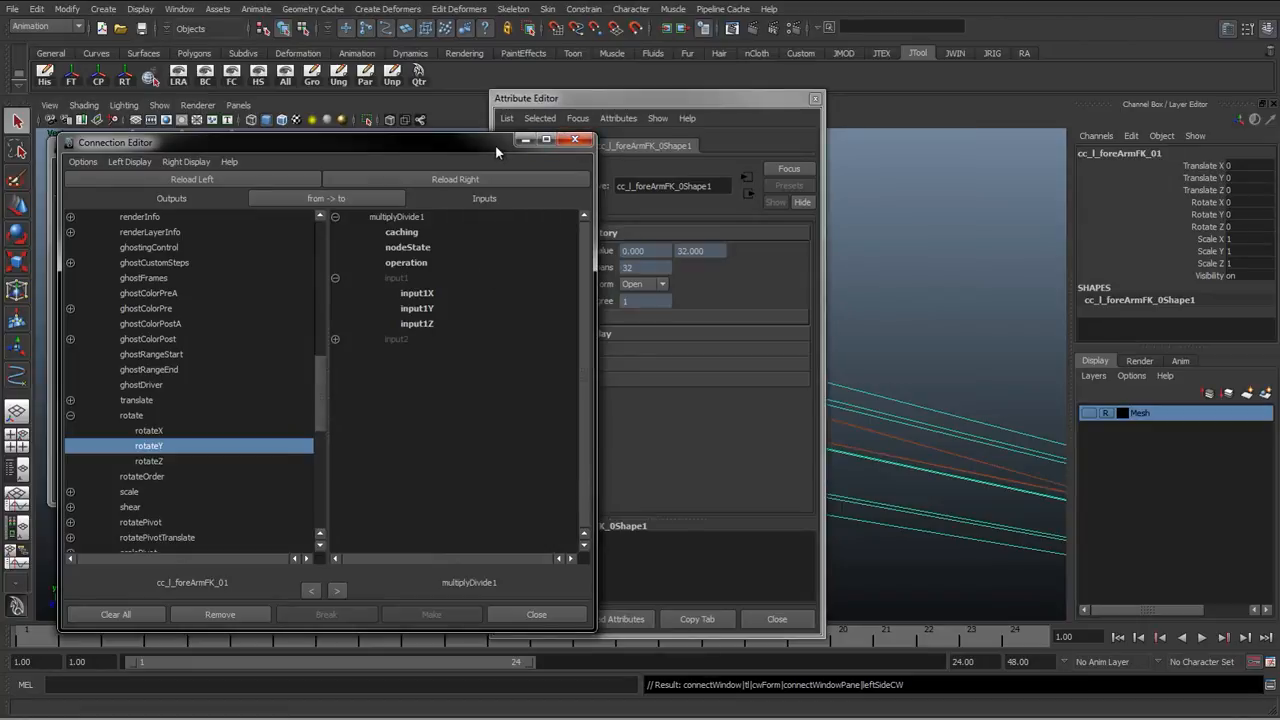
Step: Move the Connection Editor and the Attribute Editor aside to uncover the elbow area in the viewport
drag(495, 144, 452, 416)
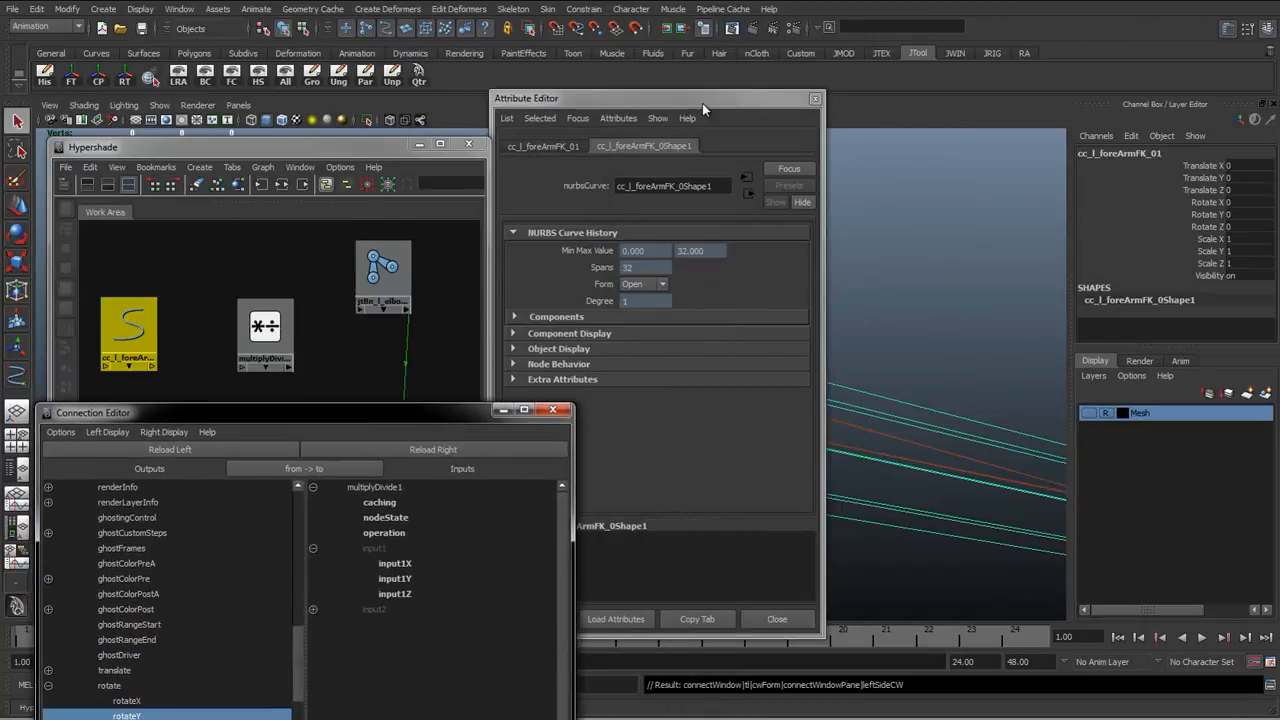
click(748, 108)
drag(748, 108, 1039, 87)
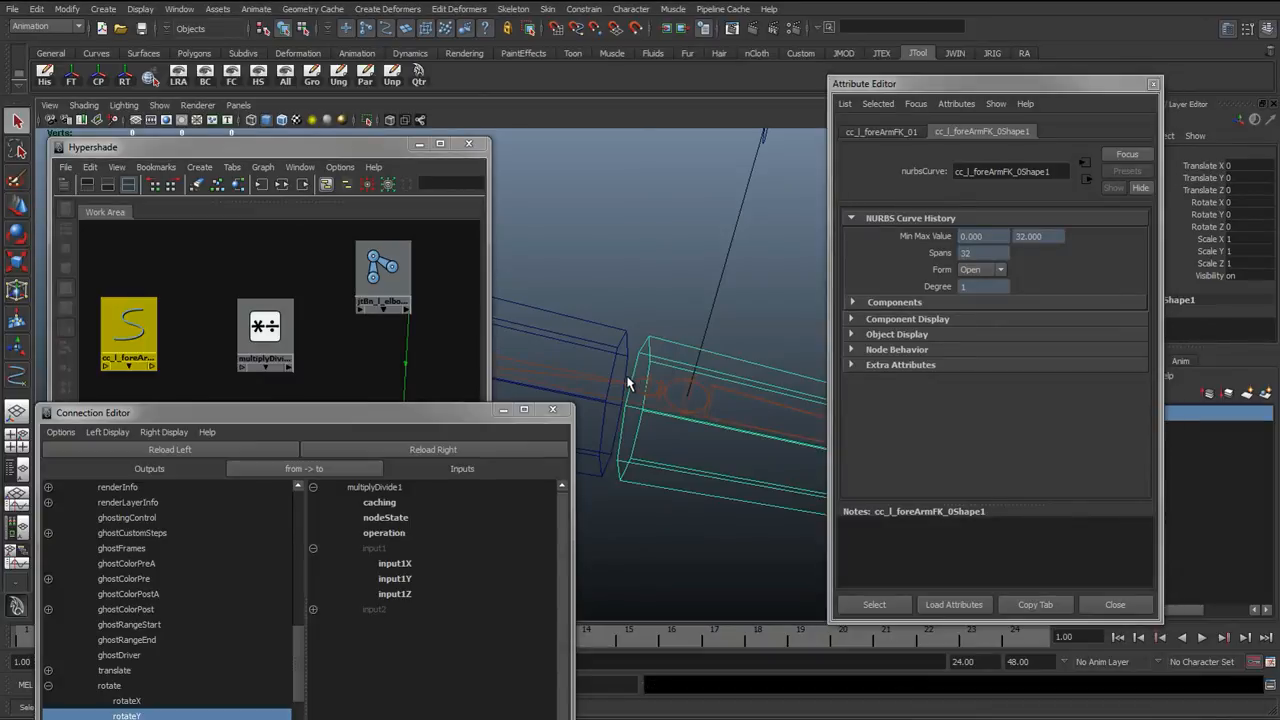
Step: Try rotating the forearm FK control with the Rotate tool and undo the rotation
key(e)
drag(738, 313, 640, 363)
key(ctrl+z)
Step: Move the Hypershade, Connection Editor and Attribute Editor windows outward to clear the view of the left arm
alt+middle_drag(640, 363, 543, 217)
drag(370, 155, 0, 230)
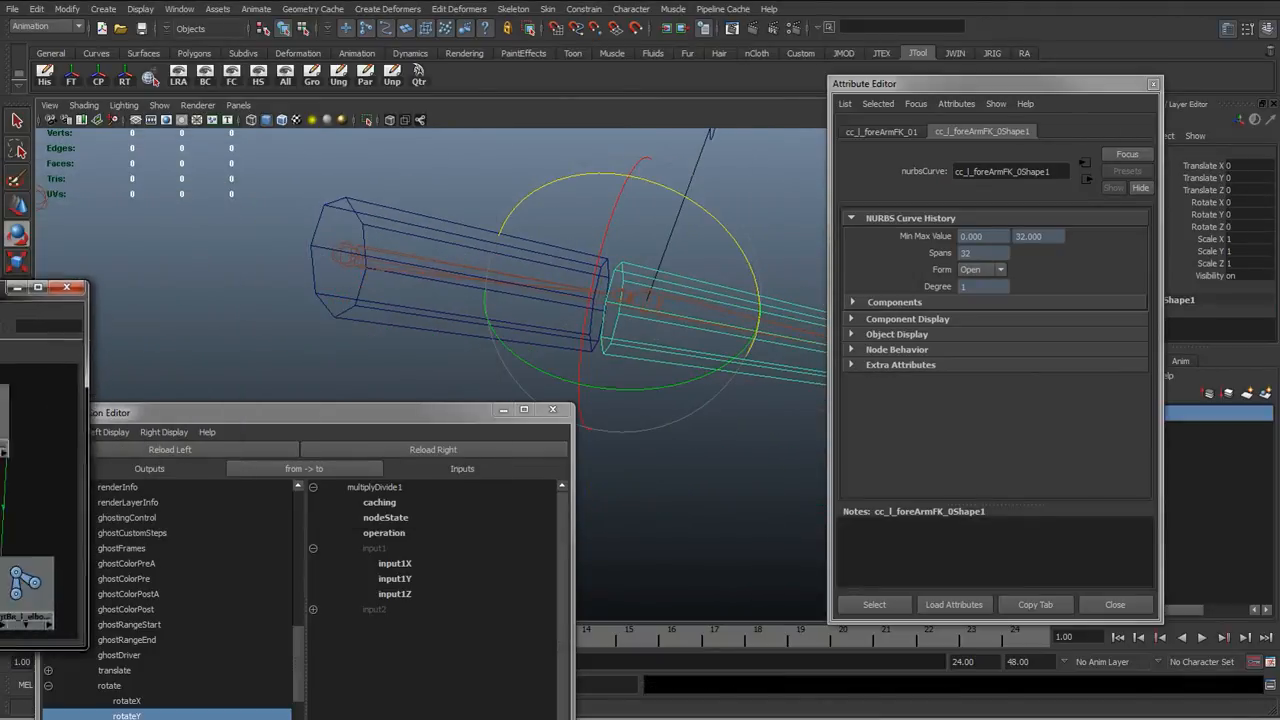
drag(325, 412, 0, 433)
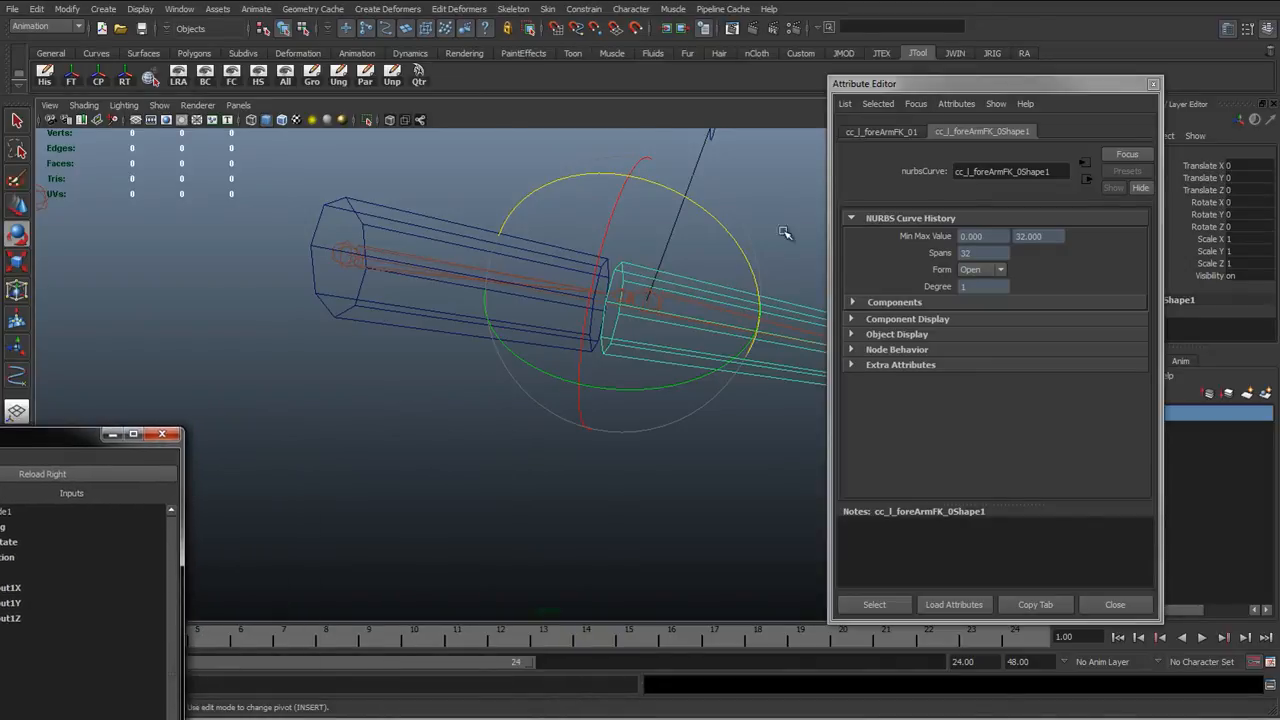
drag(953, 83, 1071, 93)
Step: Test-bend cc_l_foreArmFK_01 at the elbow to check its rotation axis, undoing each trial rotation
alt+drag(522, 272, 577, 486)
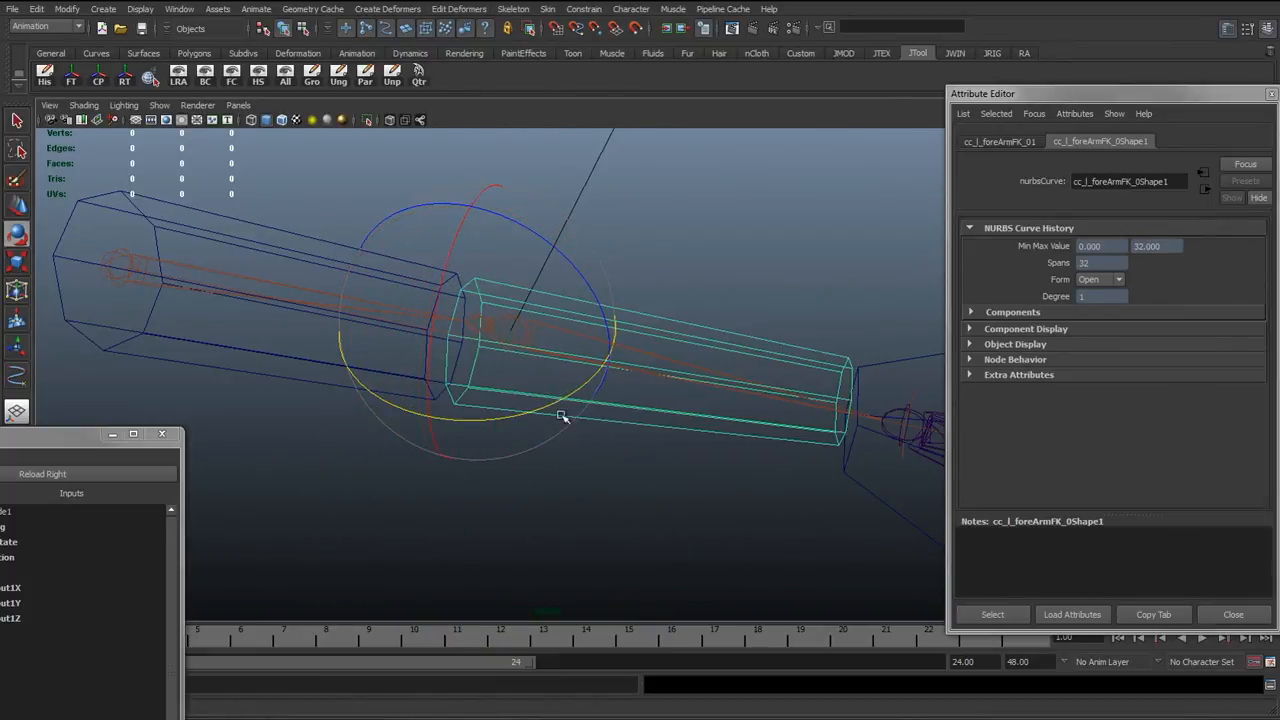
mouse_move(563, 420)
alt+mouse_down()
mouse_move(594, 437)
mouse_move(574, 403)
alt+mouse_up()
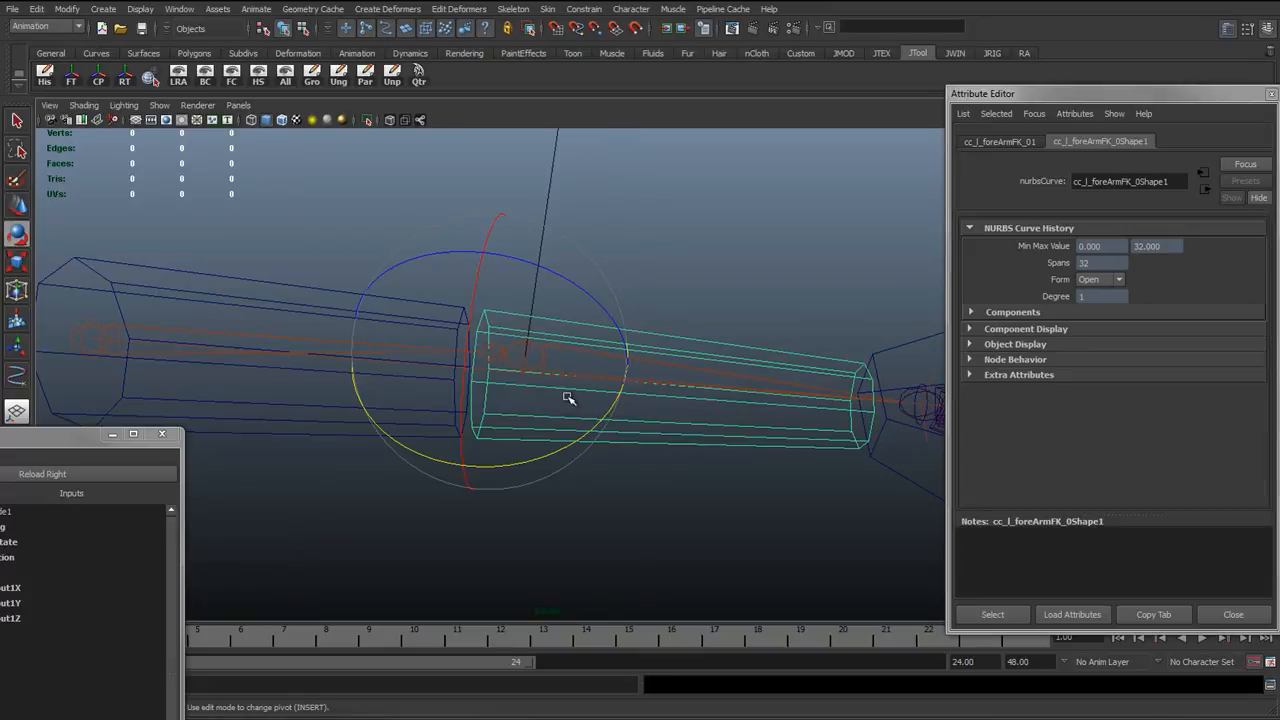
alt+drag(491, 380, 413, 216)
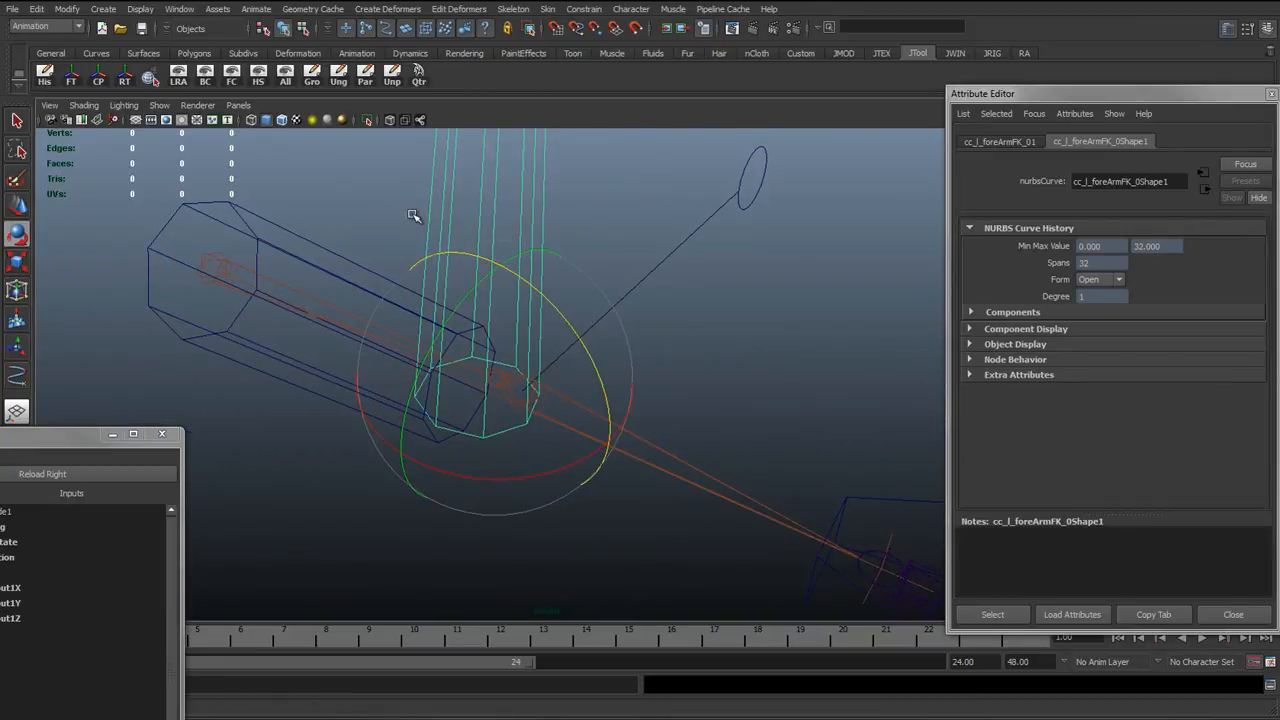
key(ctrl+z)
drag(527, 281, 531, 297)
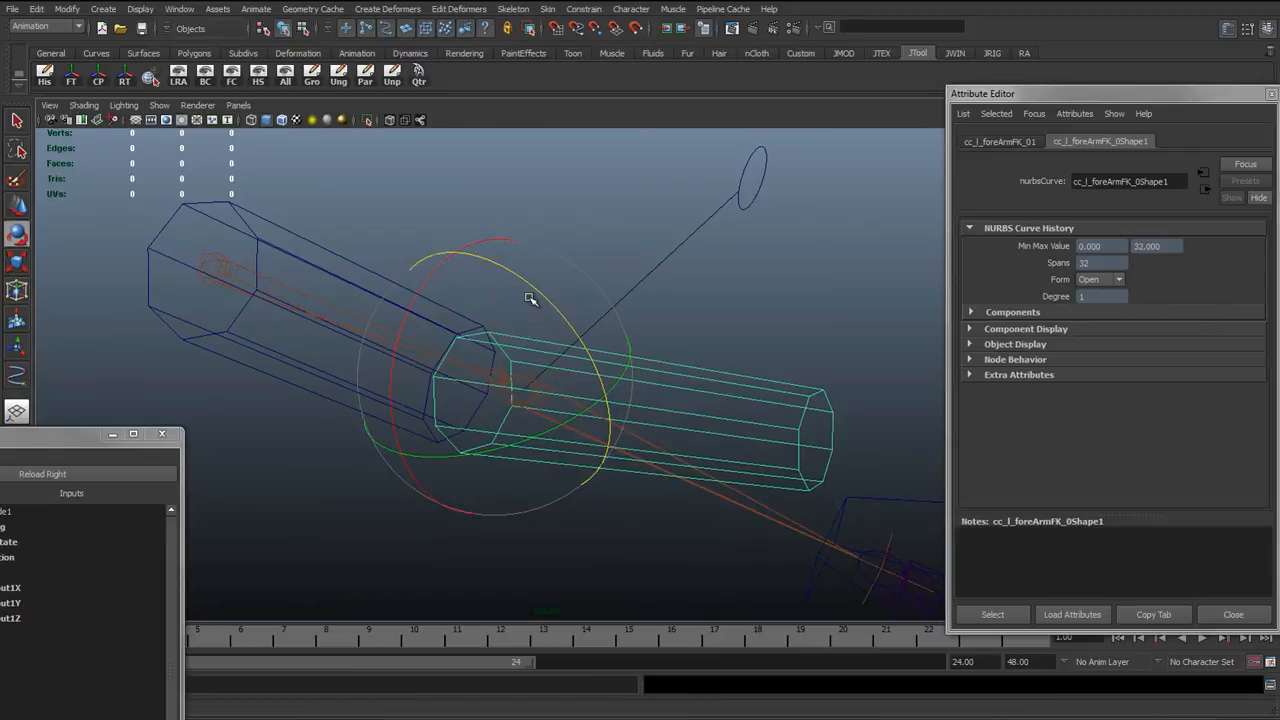
key(ctrl+z)
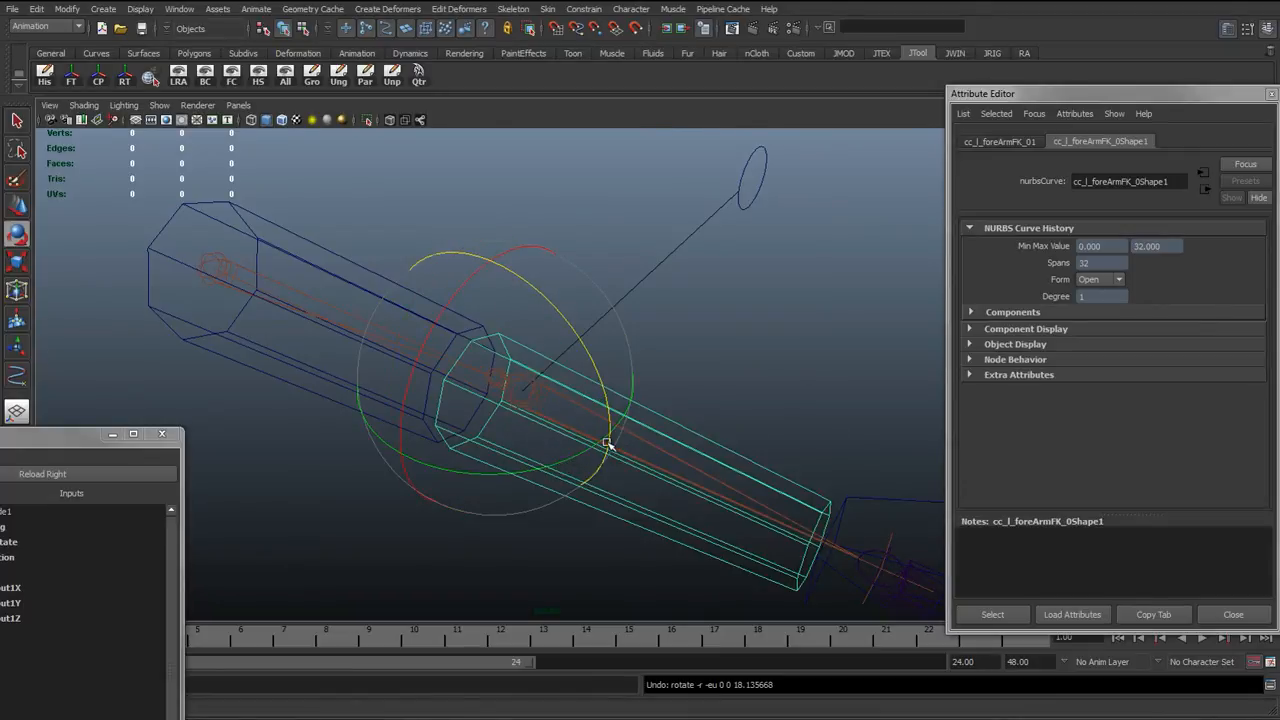
mouse_move(608, 423)
mouse_down()
mouse_move(603, 380)
mouse_move(585, 420)
mouse_up()
key(ctrl+z)
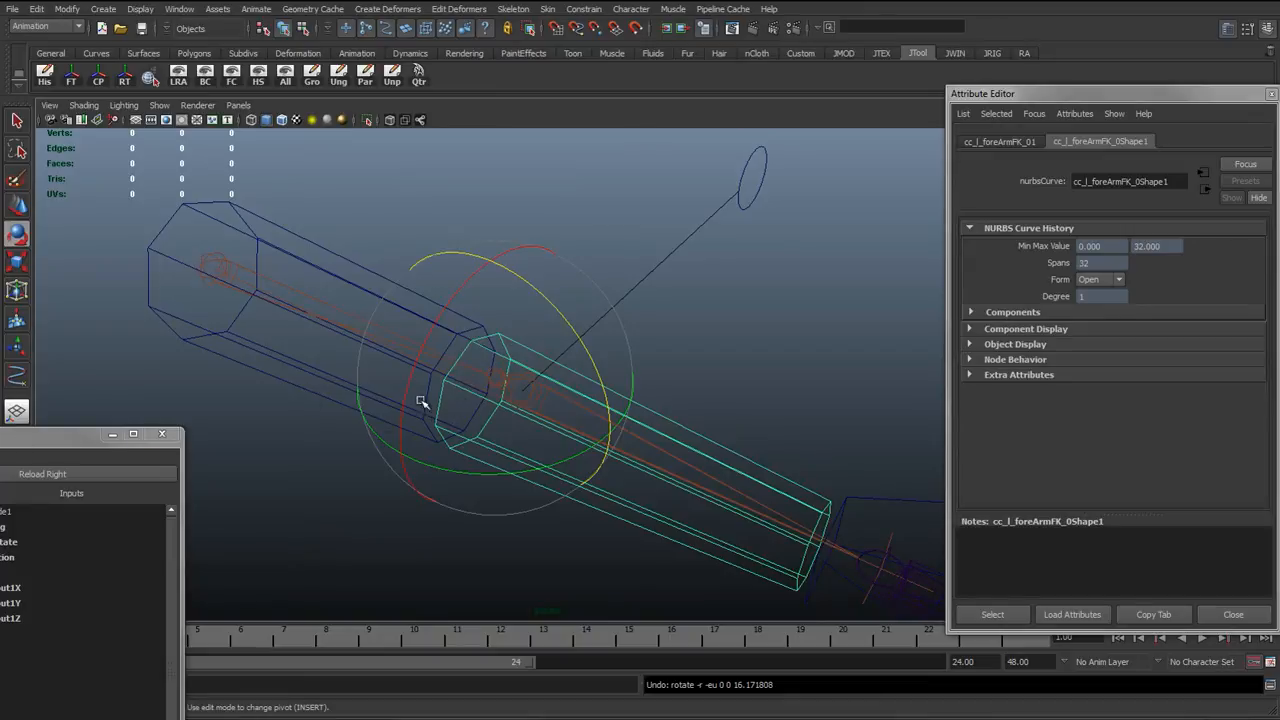
Step: Try rotating the forearm FK control about its Z, Y and X axes in turn, undoing each rotation
alt+drag(560, 405, 554, 402)
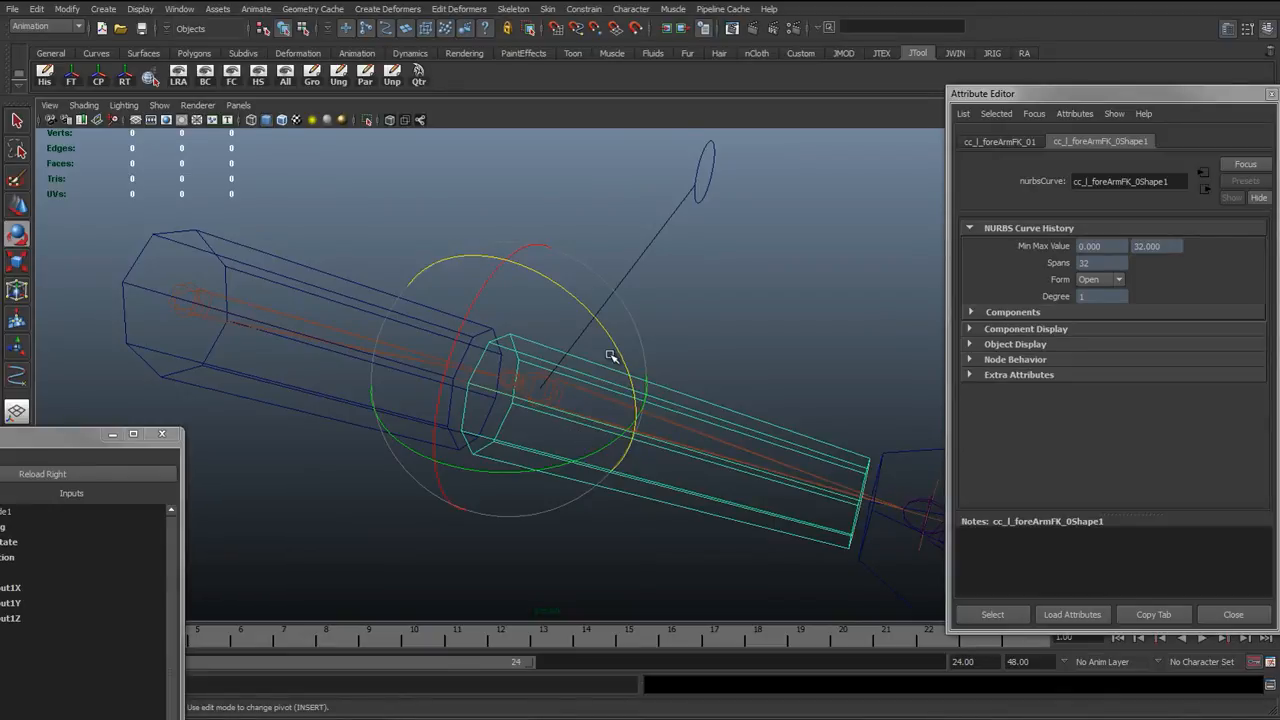
drag(612, 344, 516, 308)
key(ctrl+z)
drag(548, 470, 445, 498)
key(ctrl+z)
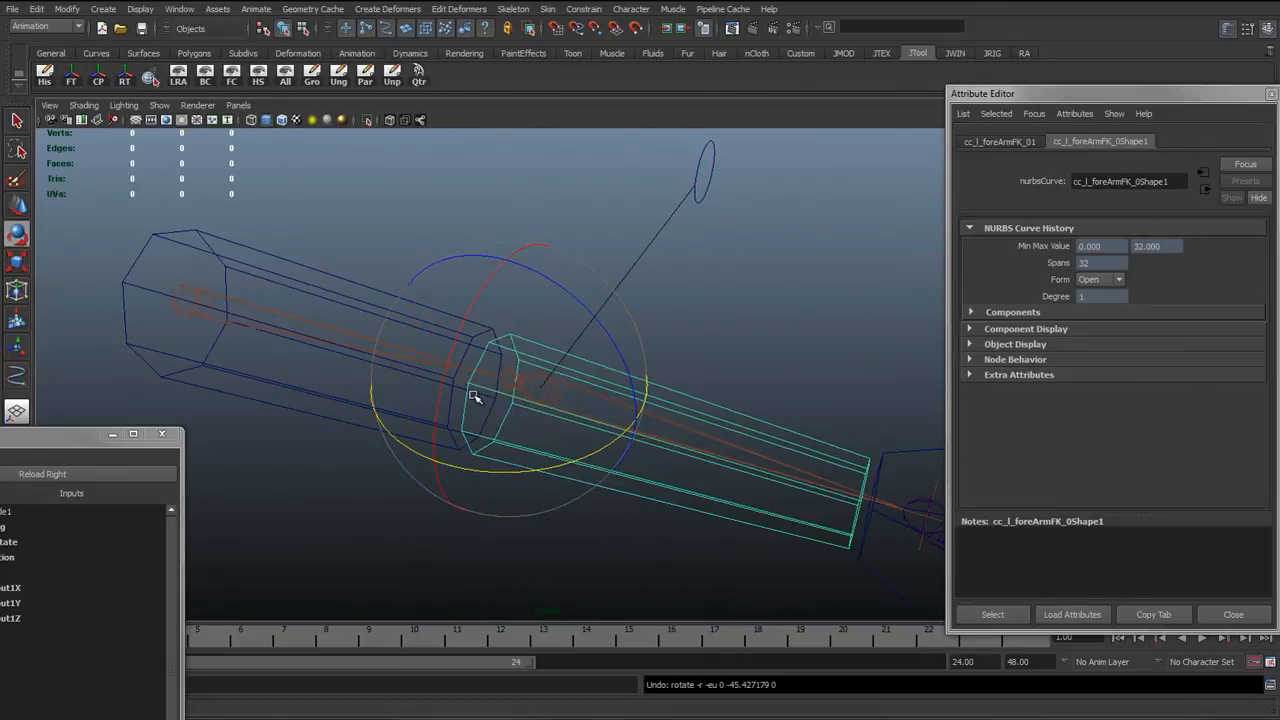
drag(471, 316, 477, 303)
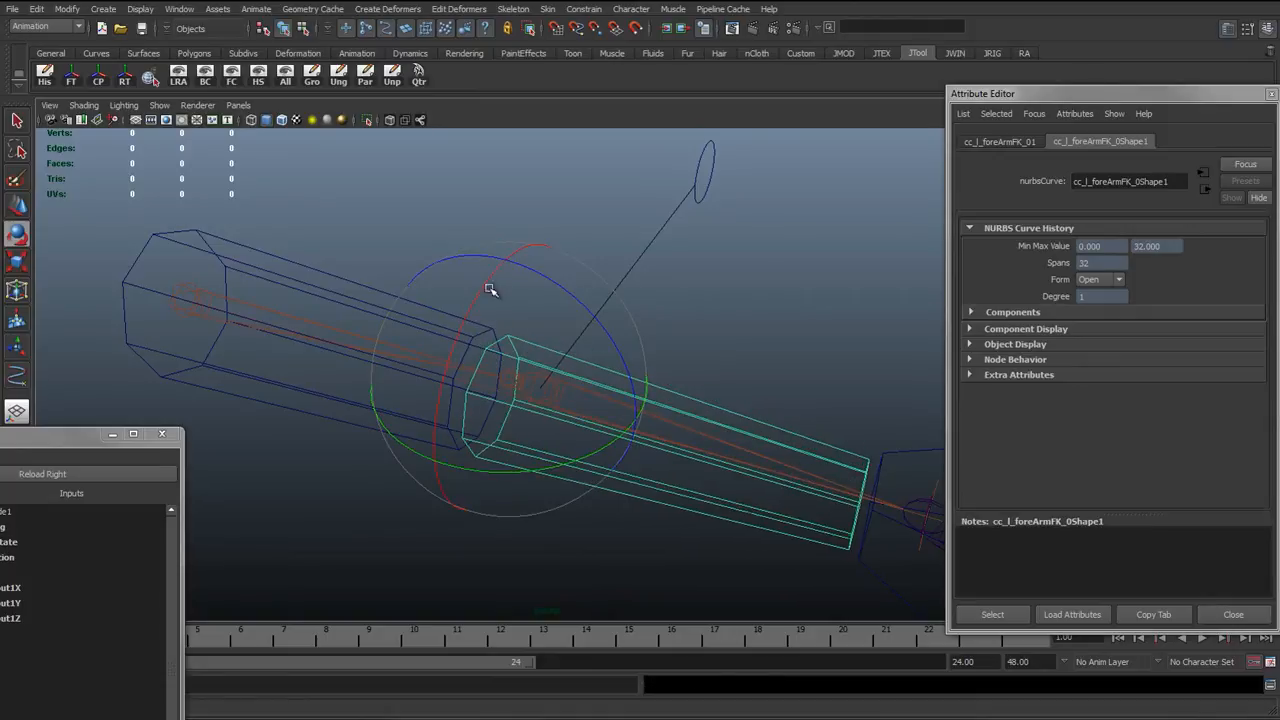
key(ctrl+z)
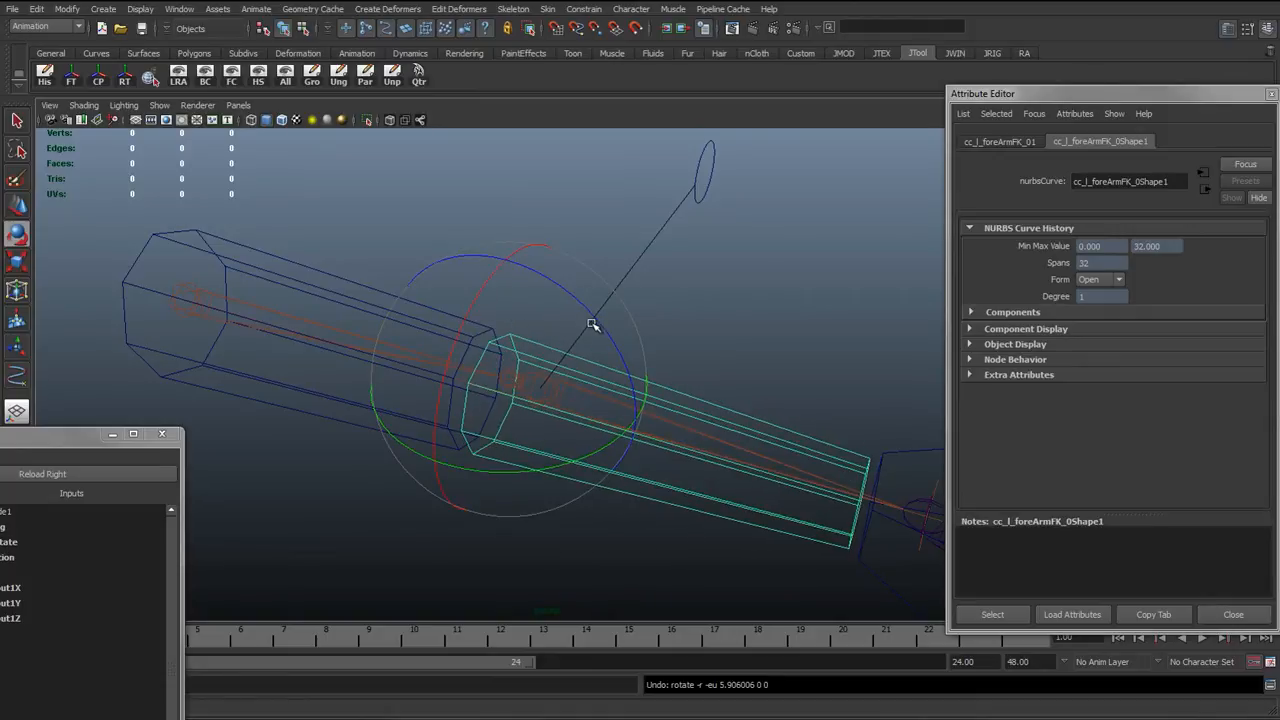
Step: Bring the Connection Editor and Hypershade windows back into view and arrange them side by side
drag(60, 436, 594, 459)
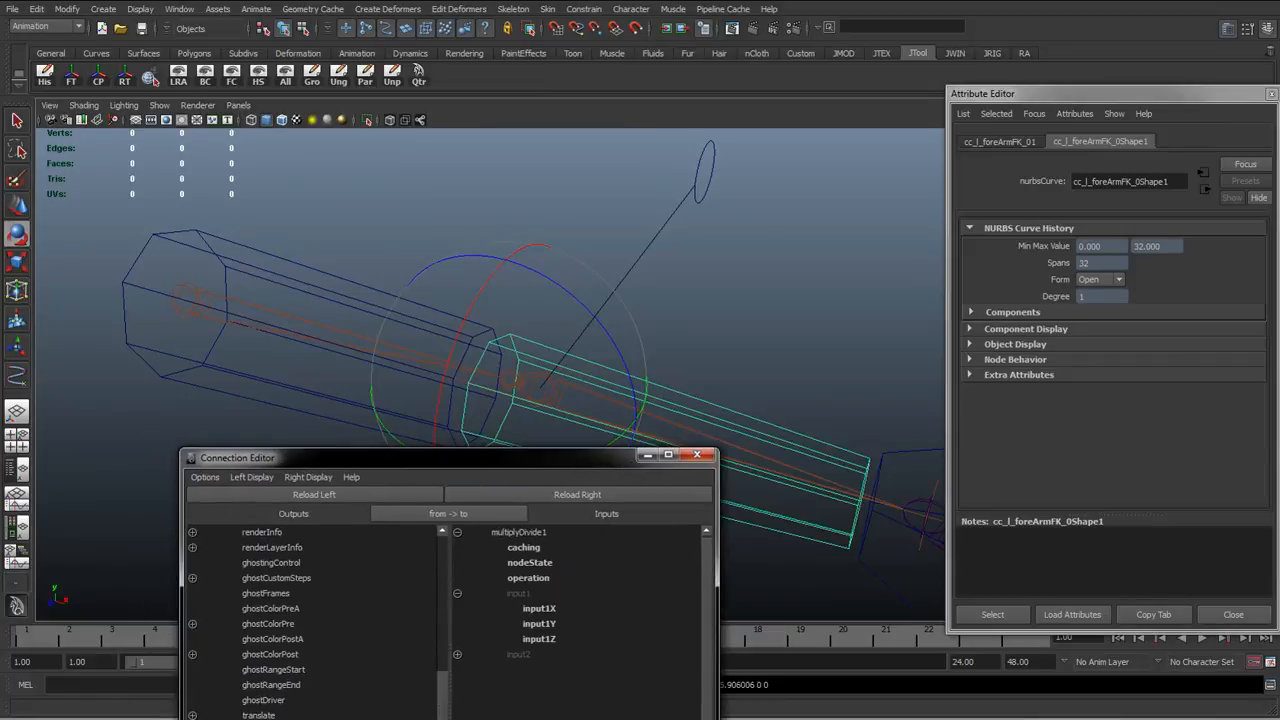
drag(100, 346, 462, 140)
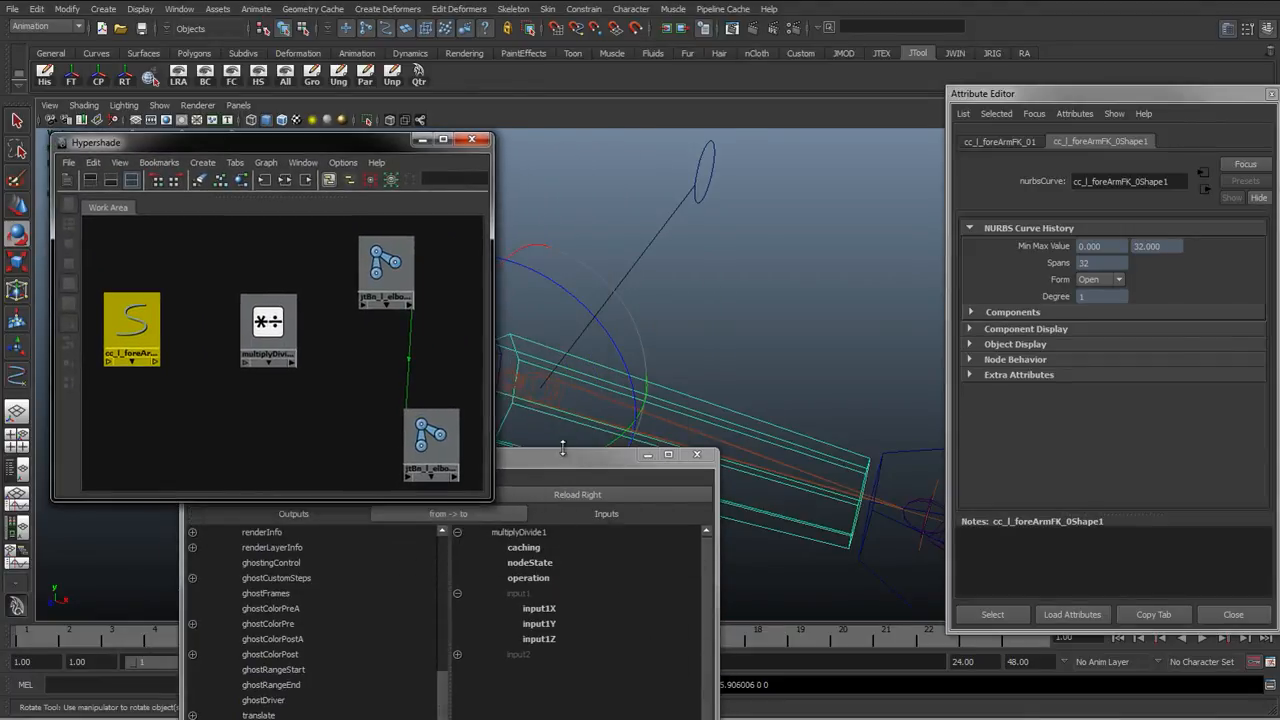
click(573, 466)
drag(573, 466, 823, 180)
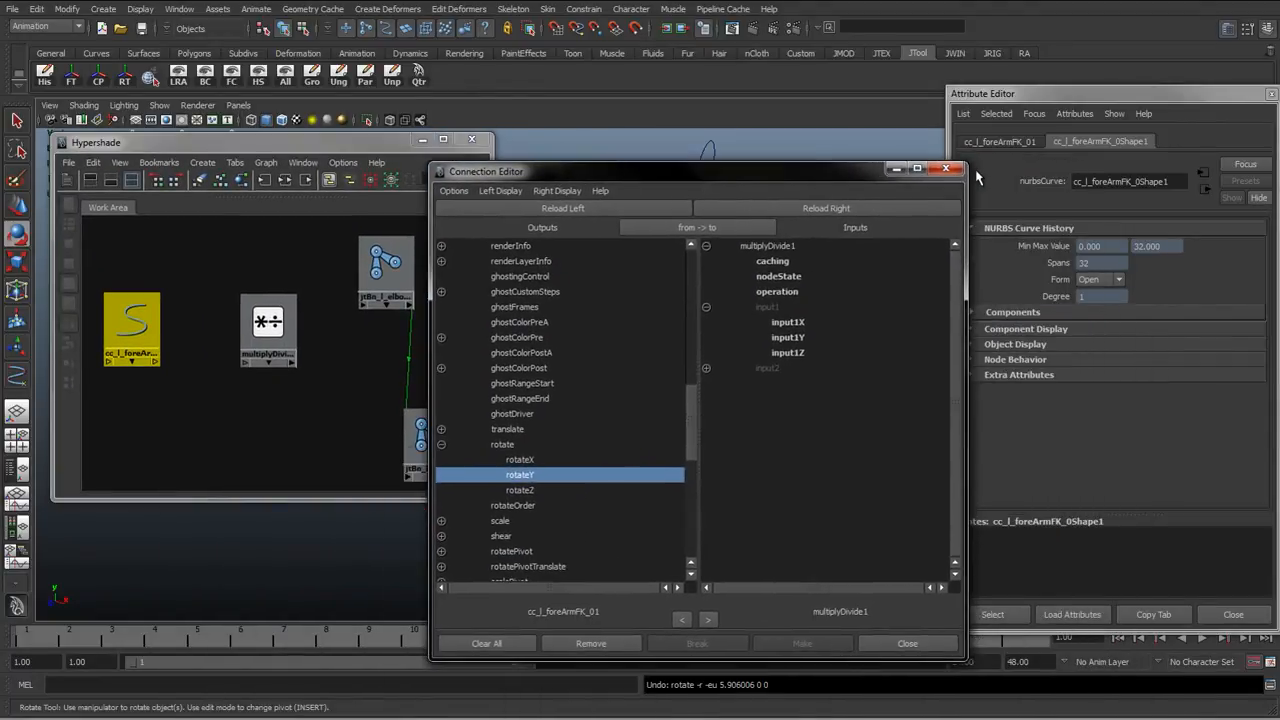
drag(262, 143, 244, 140)
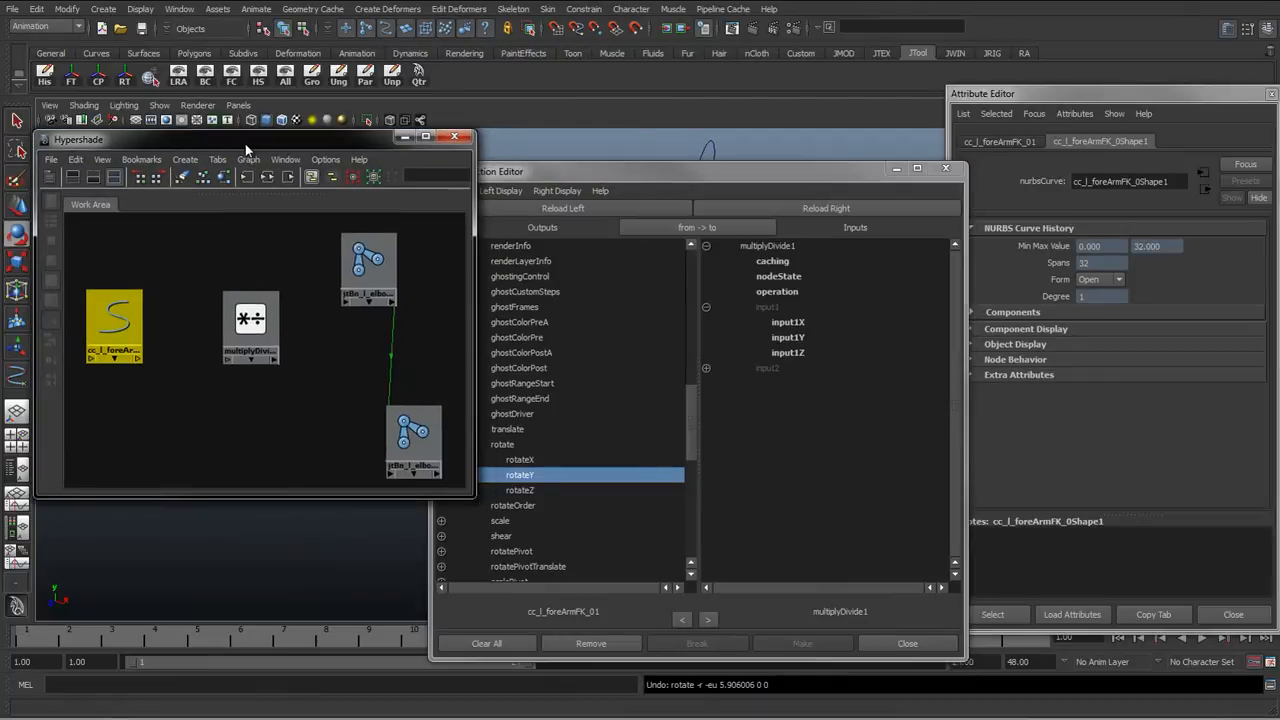
Step: Duplicate the multiplyDivide1 node in the Hypershade and place the original above its copy
click(252, 328)
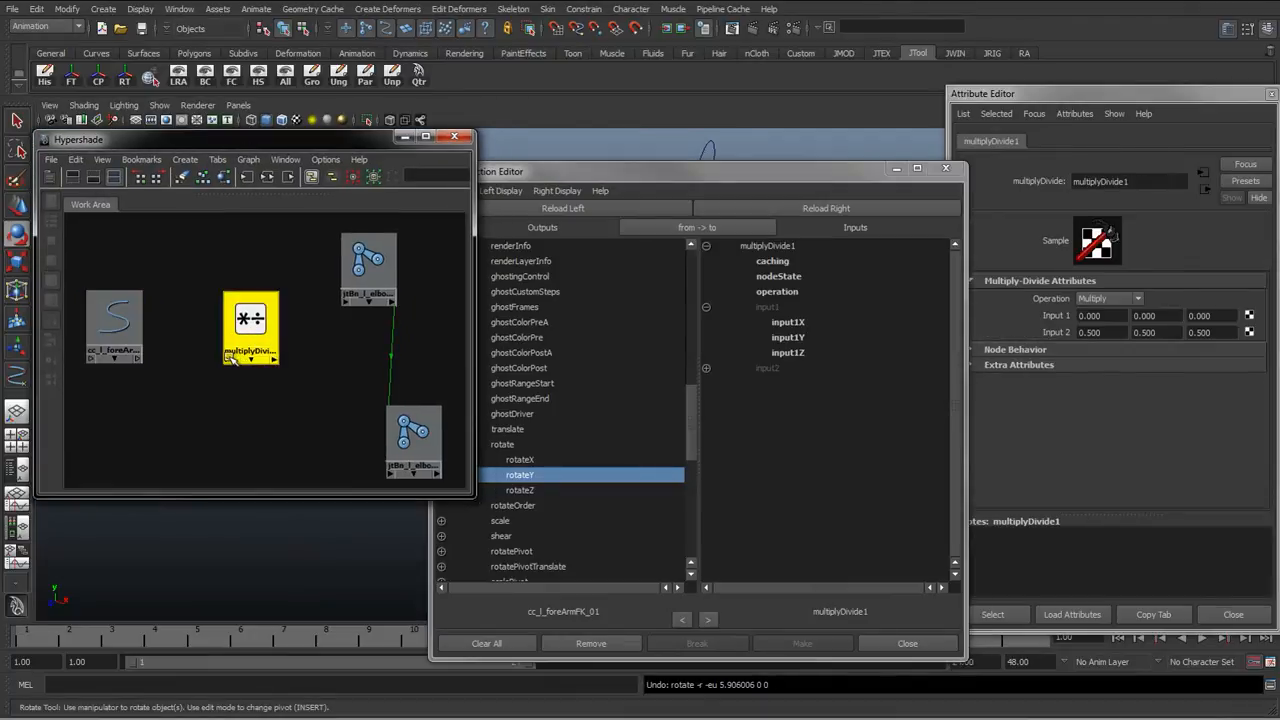
key(ctrl+d)
drag(297, 300, 239, 447)
drag(255, 331, 262, 268)
drag(257, 453, 261, 450)
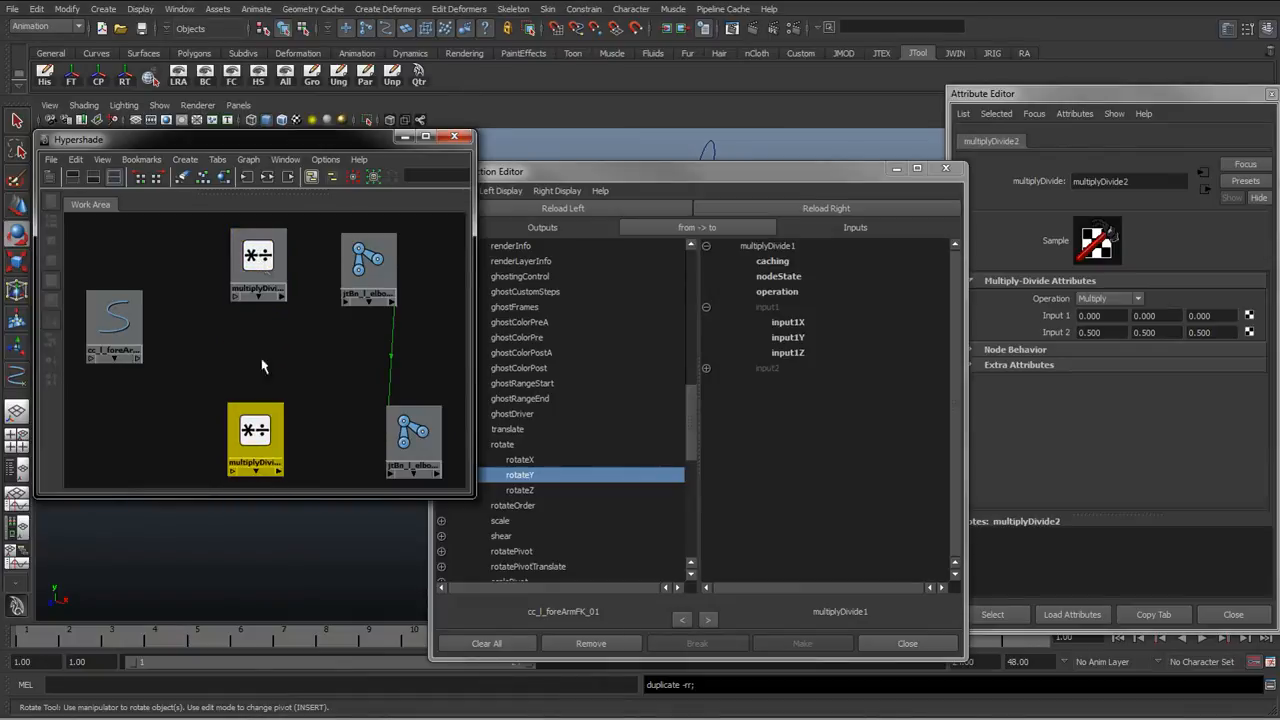
Step: Arrange the node graph so each multiply-divide node sits level with its own elbow joint, multiplyDivide1 beside jtBn_l_elbowA_01
click(257, 258)
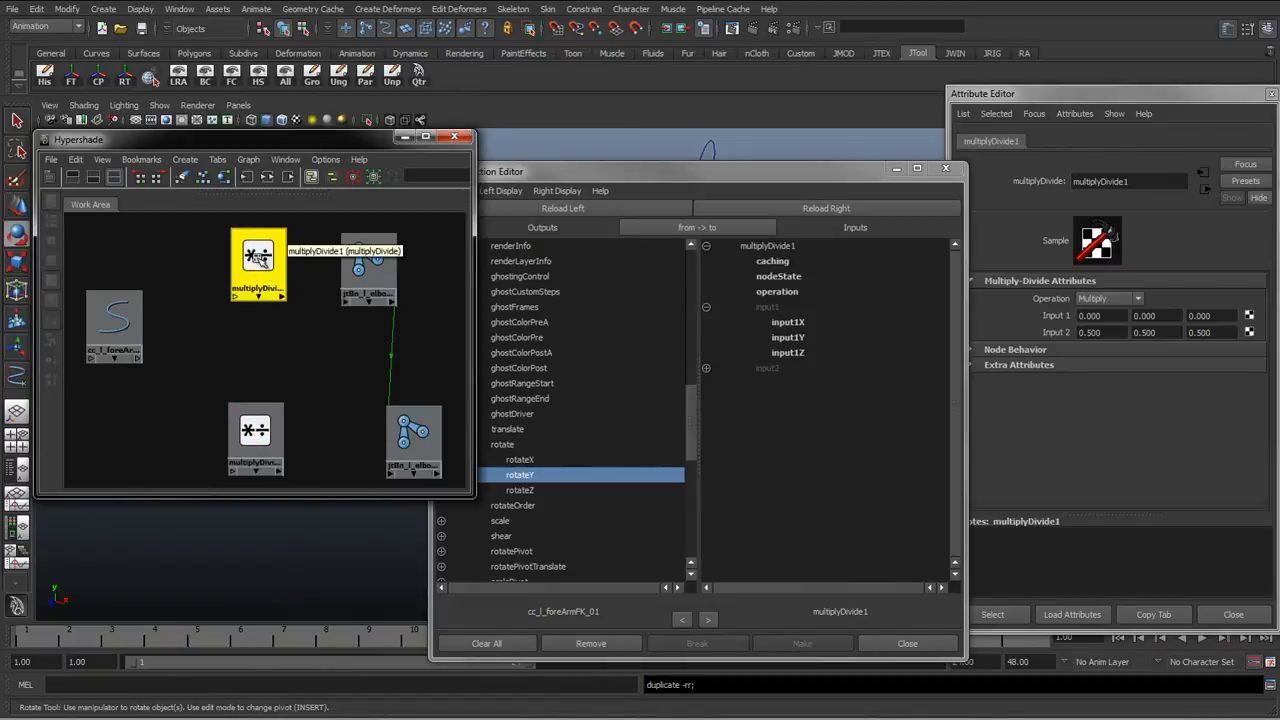
click(366, 258)
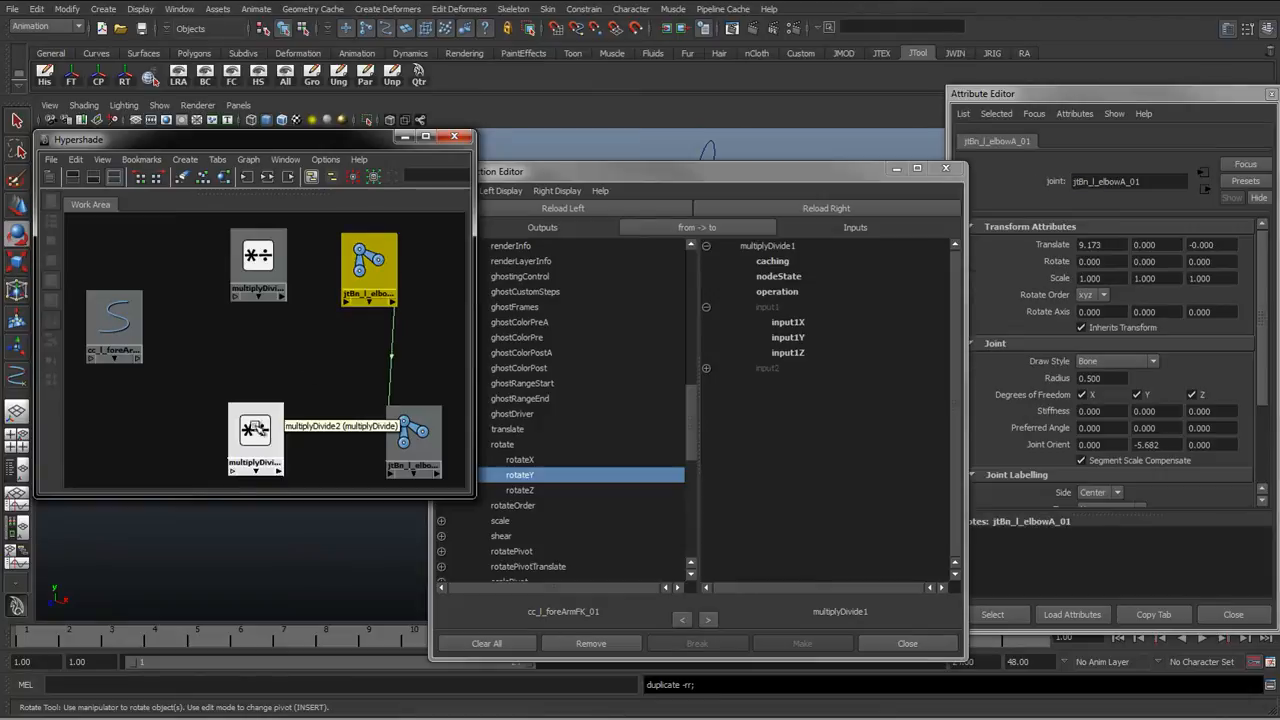
mouse_move(268, 410)
mouse_down()
mouse_move(250, 415)
mouse_move(266, 402)
mouse_up()
drag(413, 432, 367, 428)
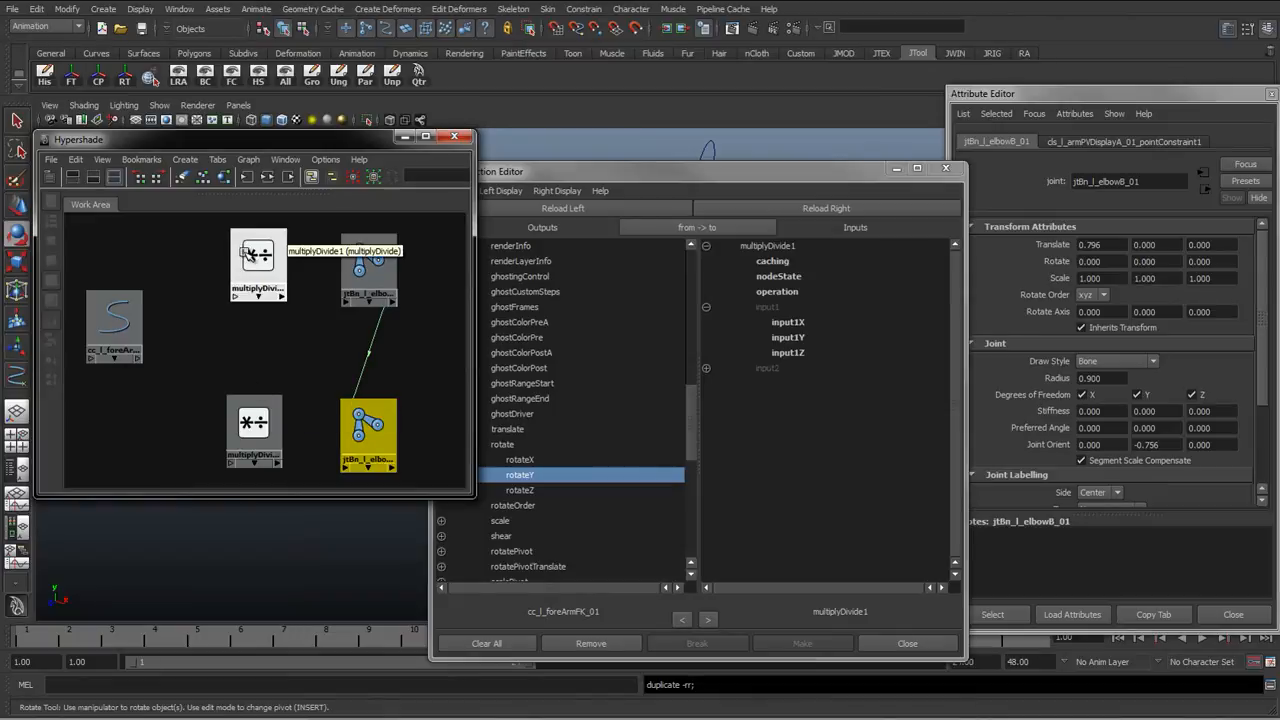
drag(262, 262, 254, 266)
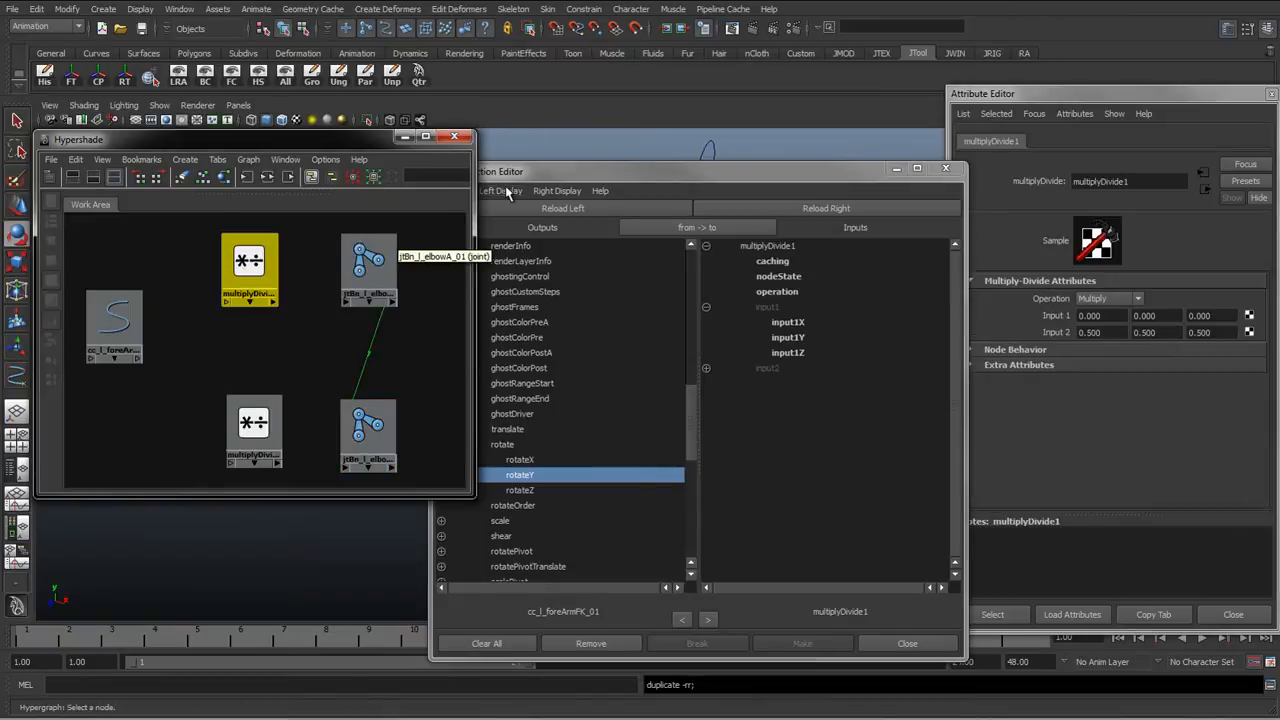
Step: Reopen the Connection Editor with cc_l_foreArmFK_01 as the output and multiplyDivide1 as the input, clear of the Attribute Editor
click(945, 168)
middle_drag(118, 322, 243, 266)
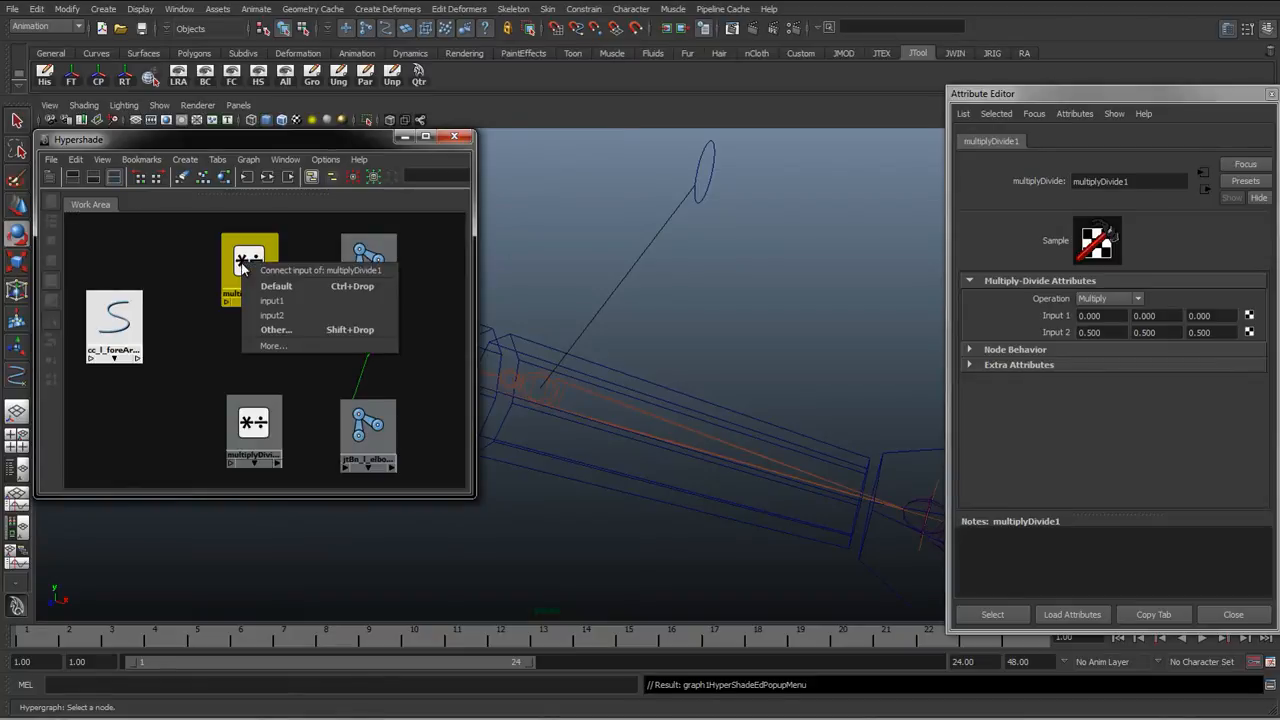
click(275, 330)
drag(576, 172, 215, 168)
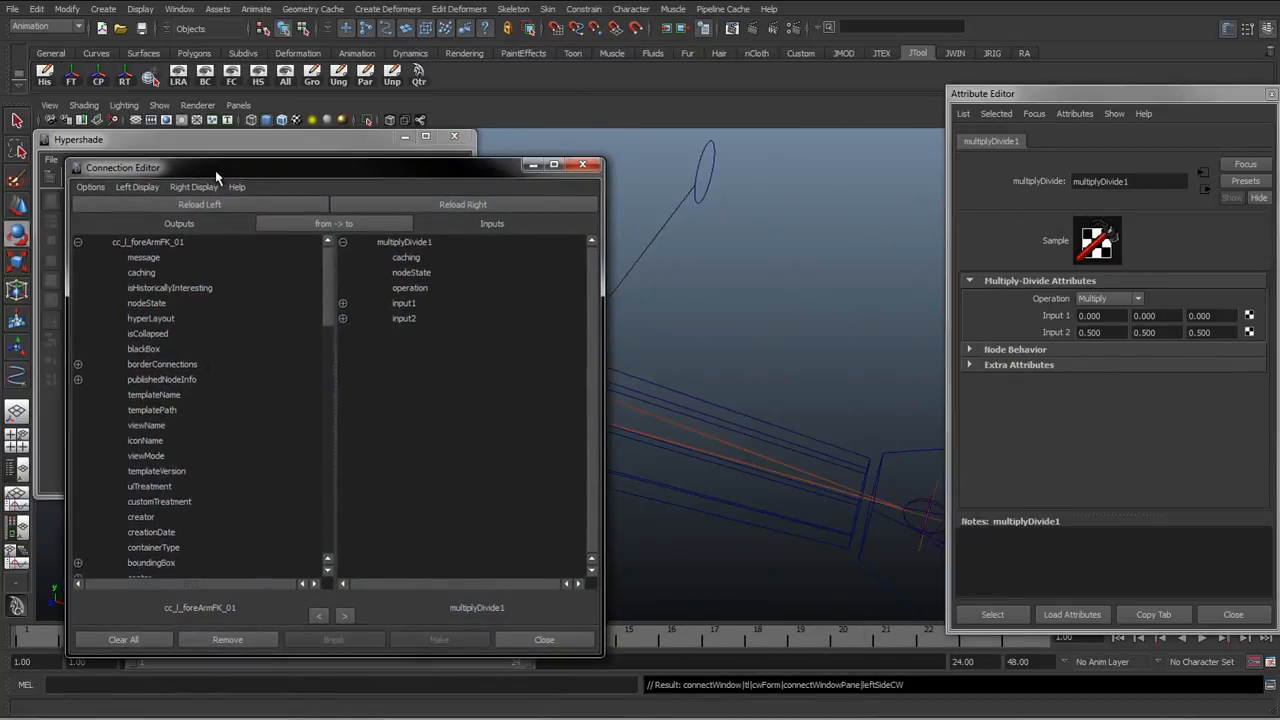
Step: Connect the rotate attribute of cc_l_foreArmFK_01 to input1 of multiplyDivide1 and close the Connection Editor
scroll(196, 500, down, 15)
scroll(160, 420, up, 5)
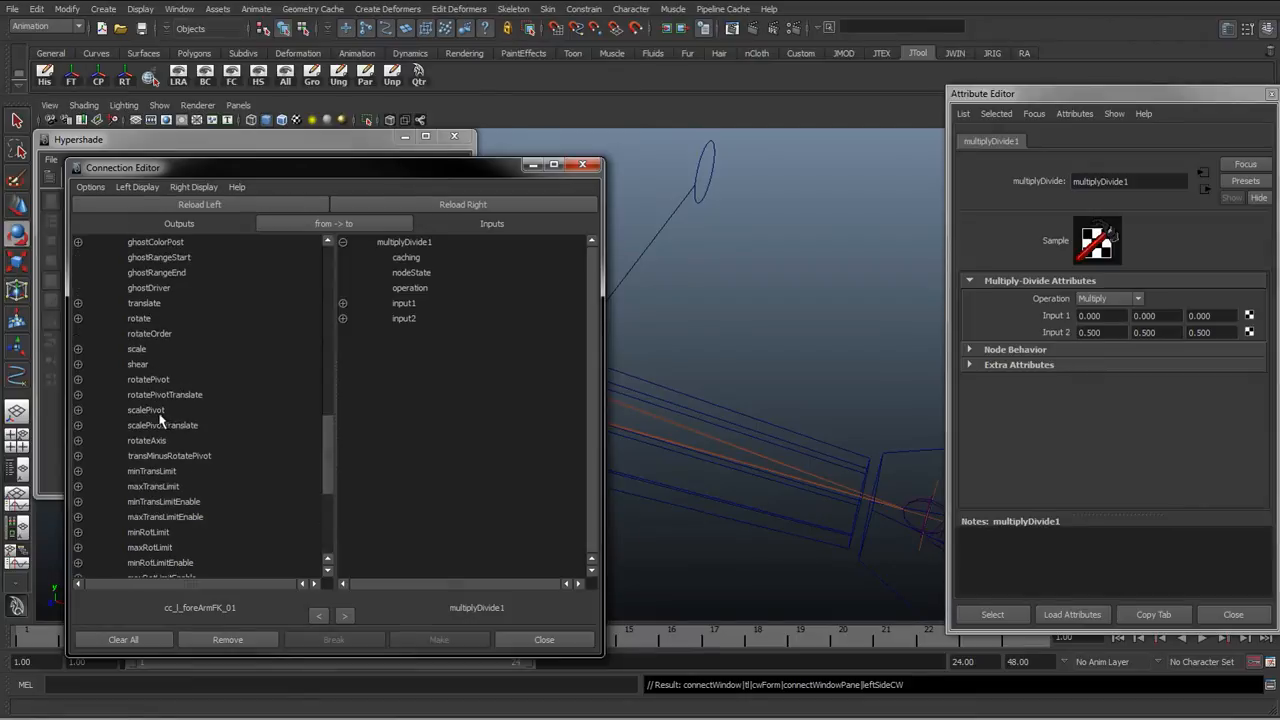
click(78, 318)
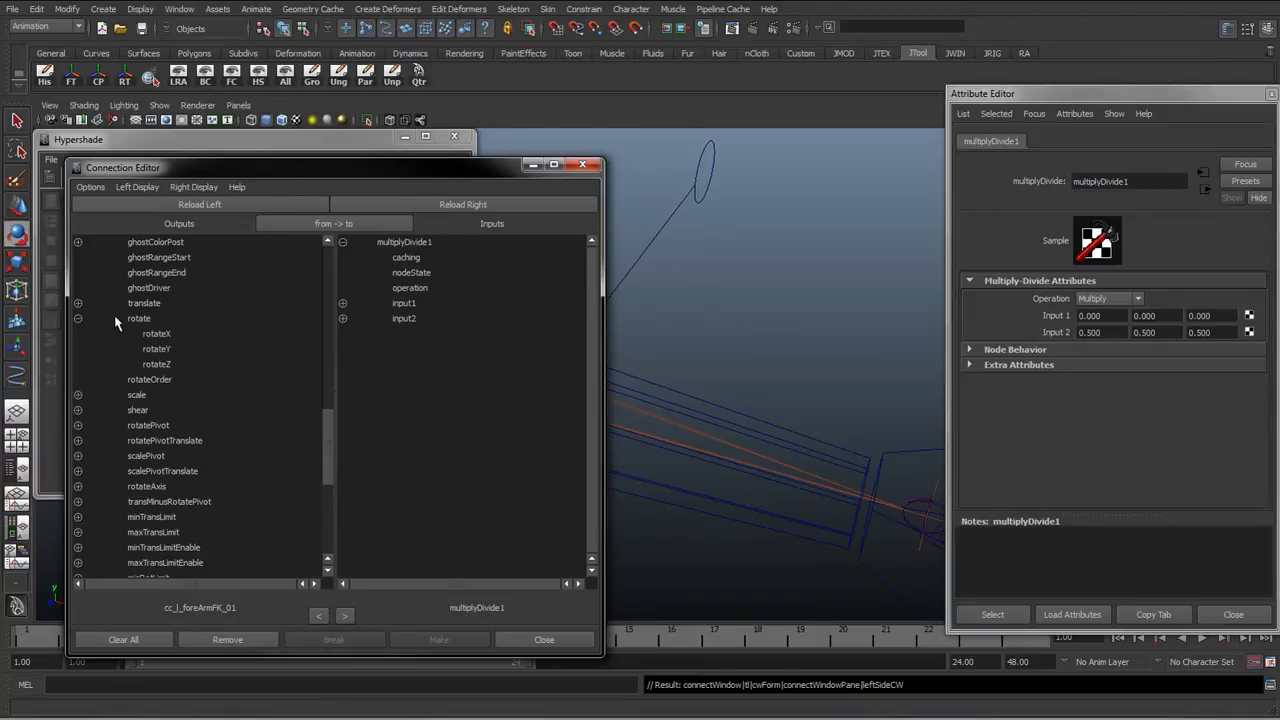
click(140, 319)
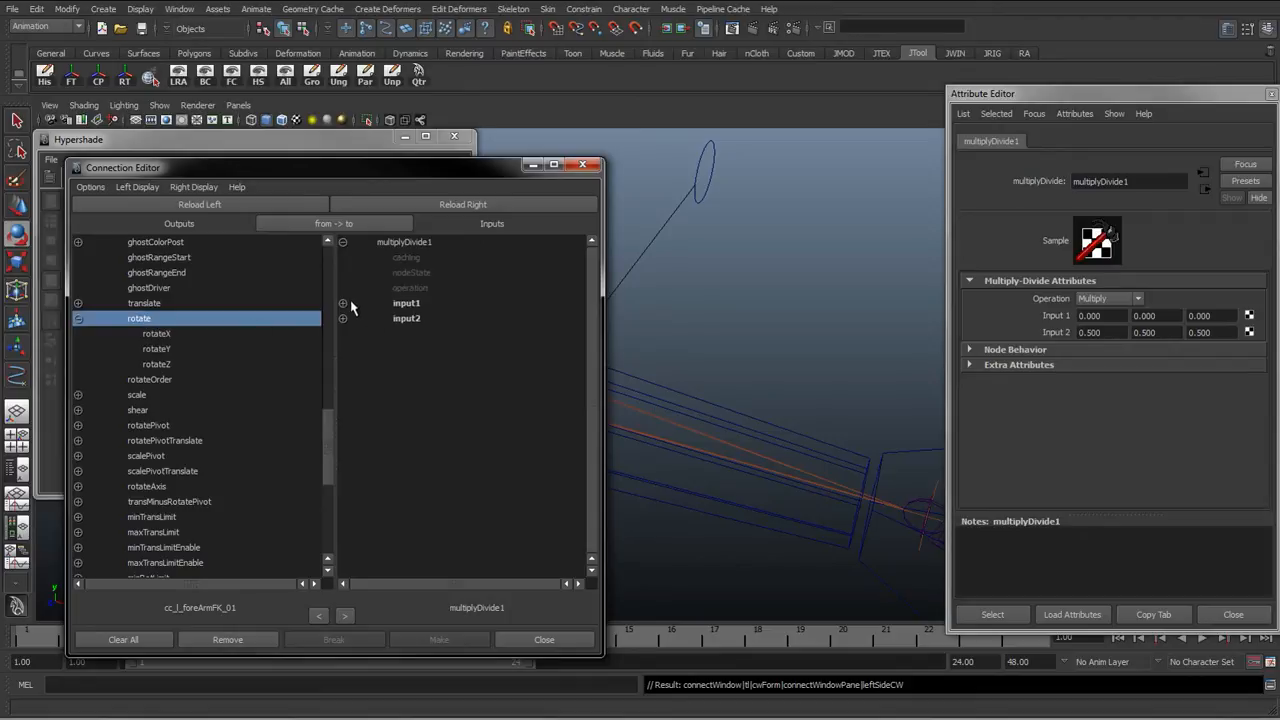
click(342, 303)
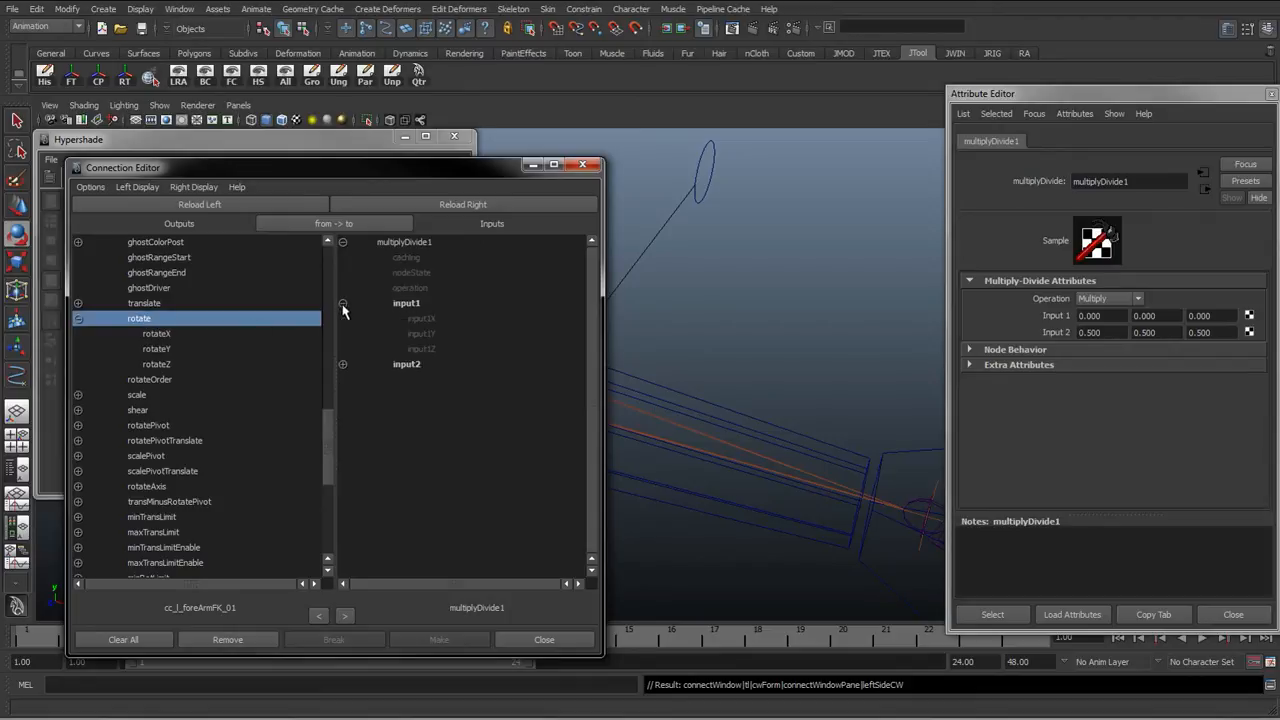
click(407, 305)
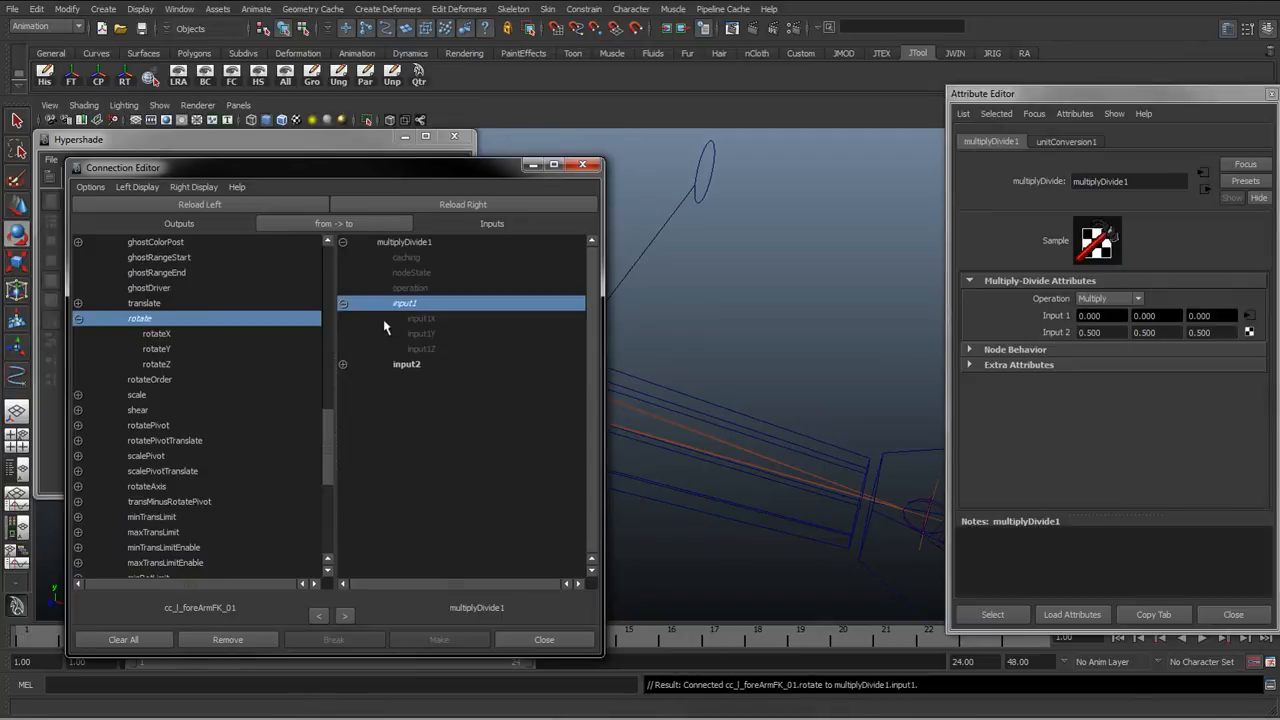
click(540, 639)
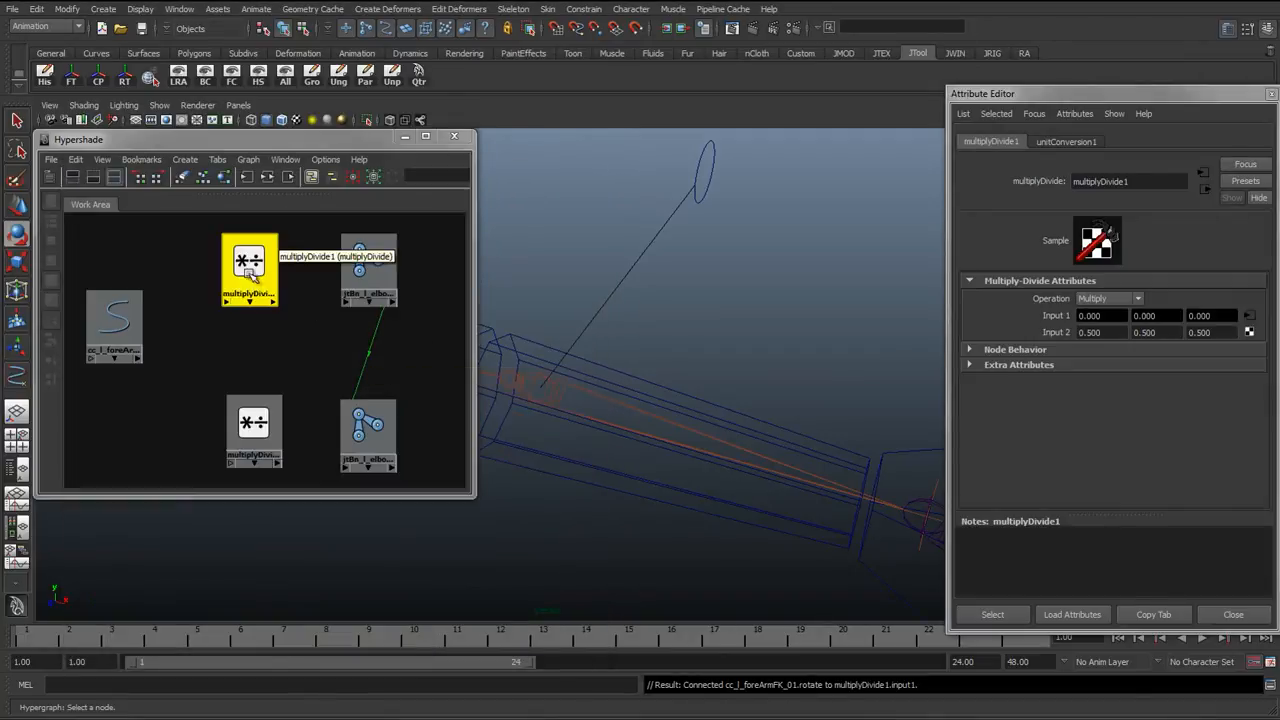
Step: Move the Attribute Editor off the Channel Box and shift the multiplyDivide1 node slightly toward the forearm control node
drag(1058, 94, 670, 90)
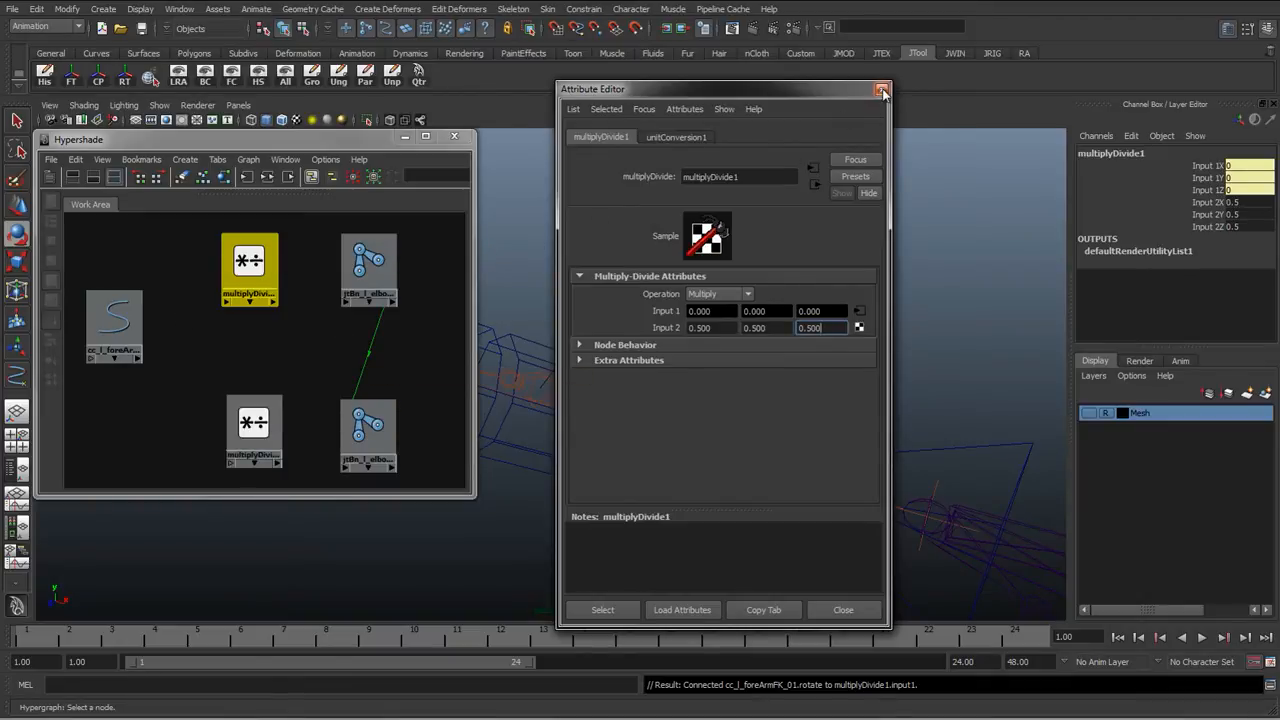
drag(228, 268, 214, 265)
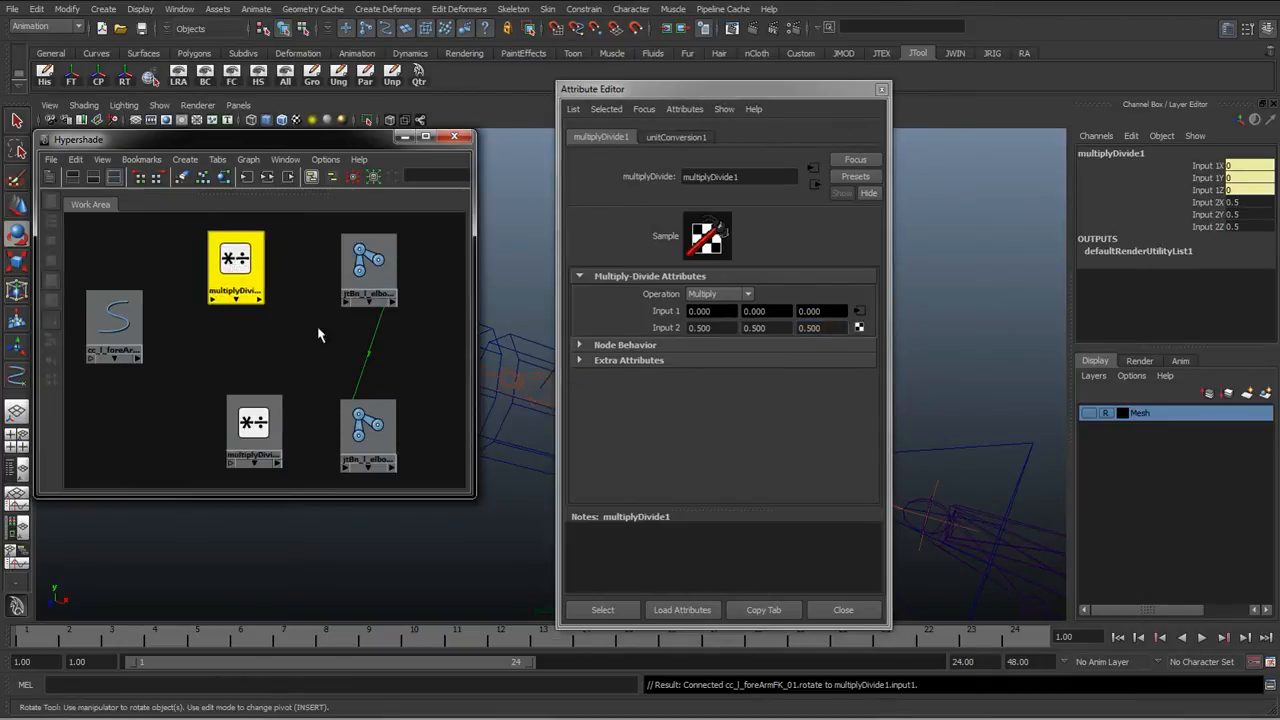
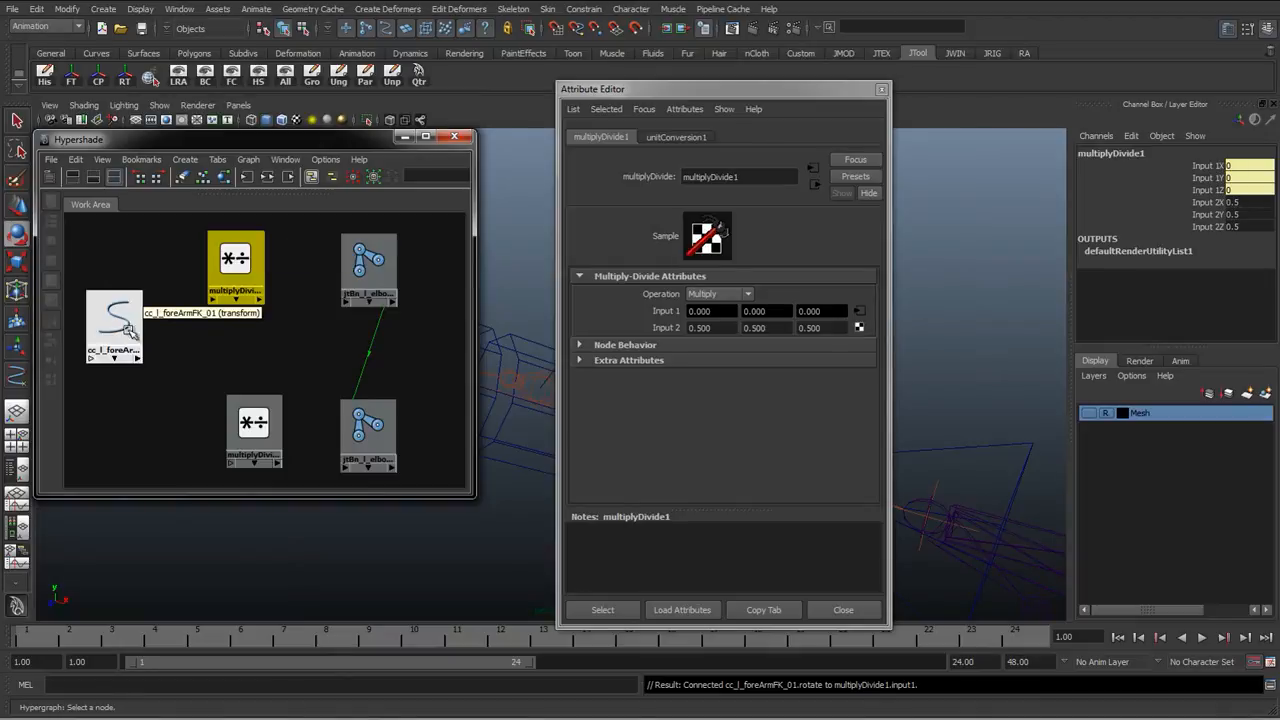
Step: Connect the rotate output of cc_l_foreArmFK_01 directly to input1 of multiplyDivide2 in the Hypershade graph
click(128, 338)
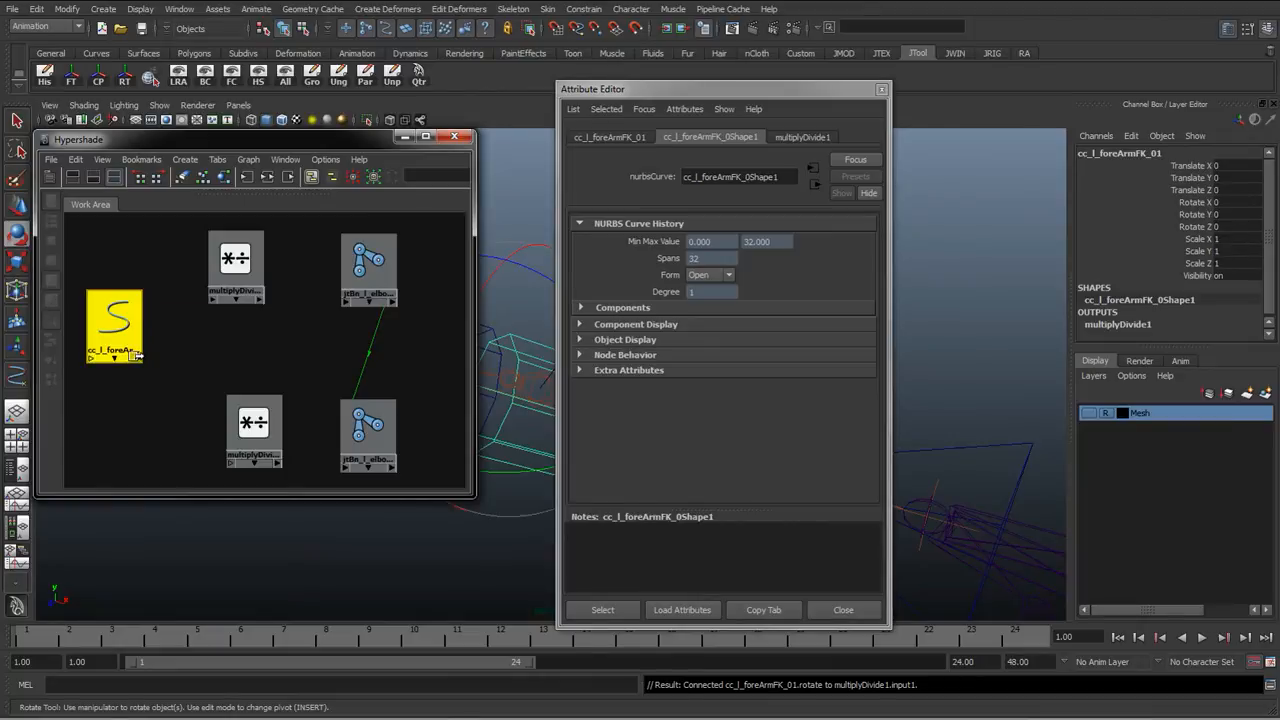
click(138, 355)
click(138, 355)
click(138, 356)
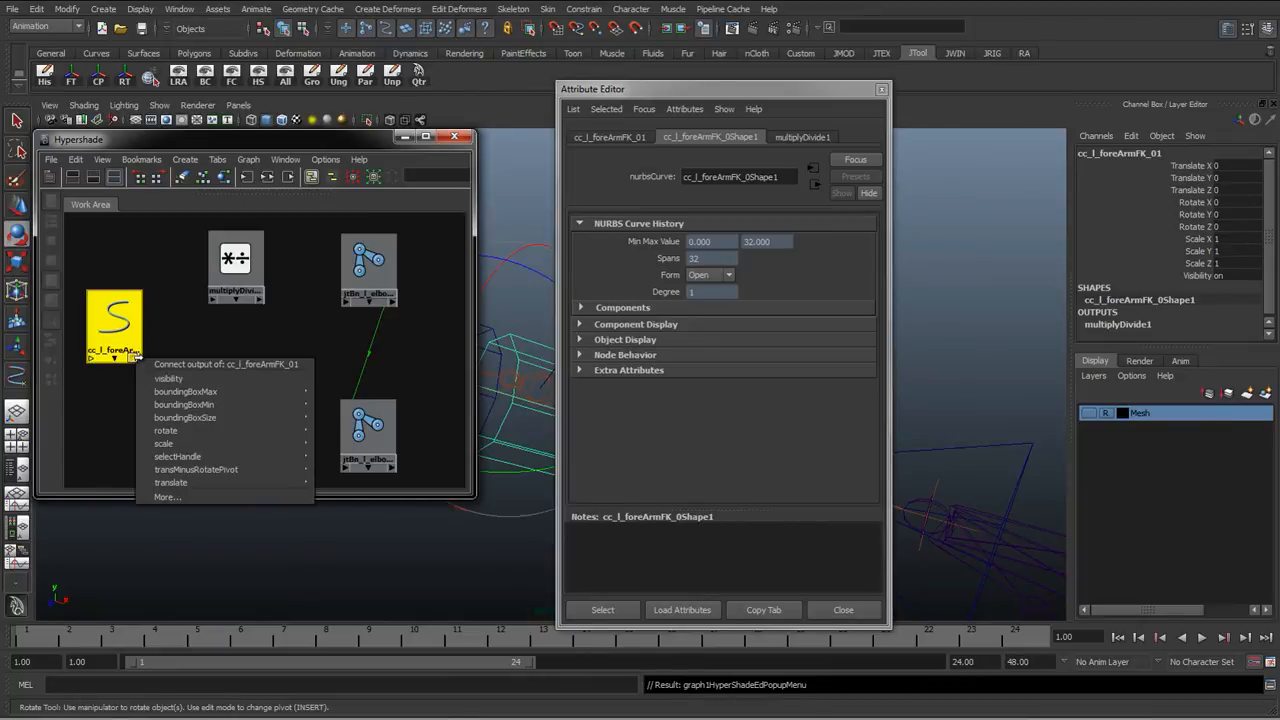
mouse_move(190, 430)
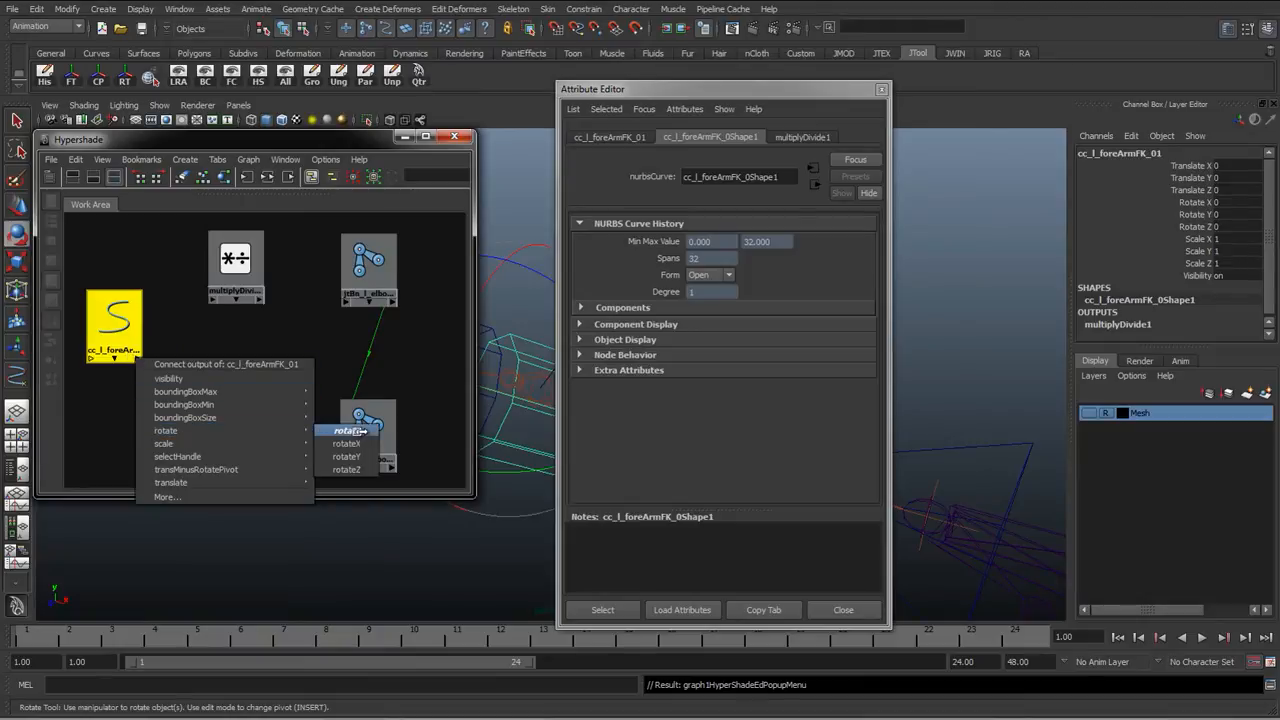
click(352, 431)
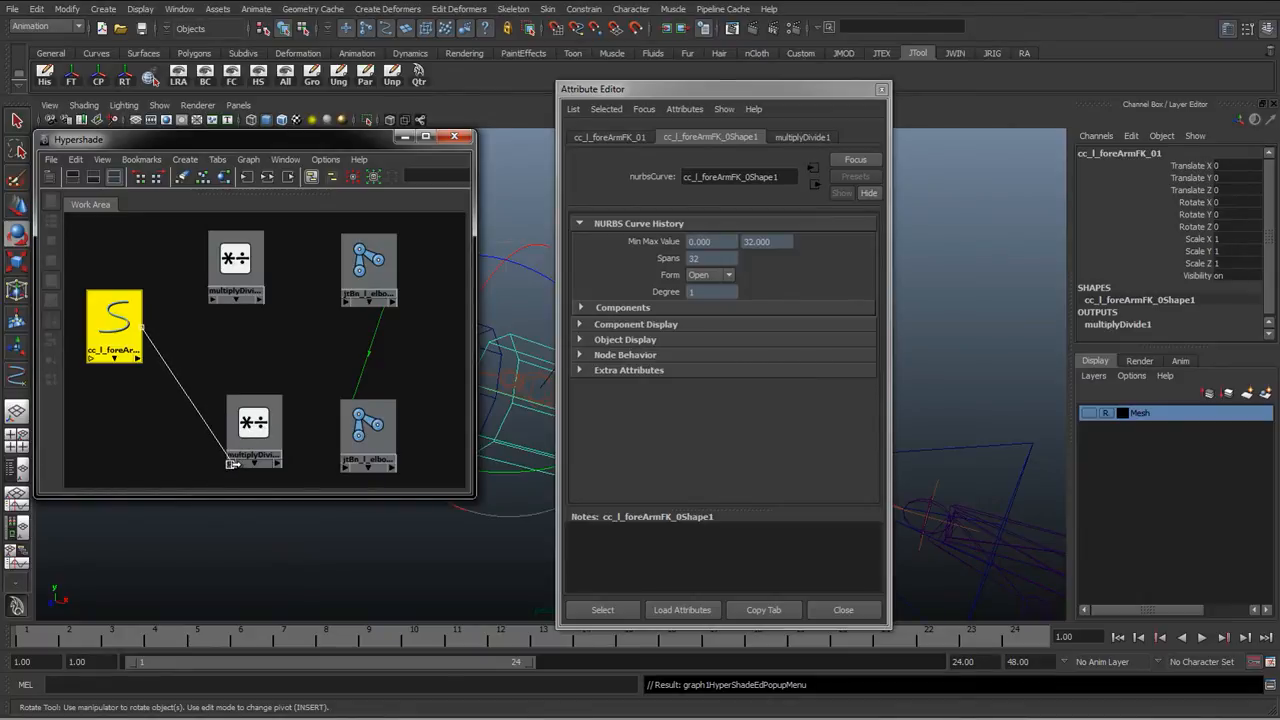
click(231, 462)
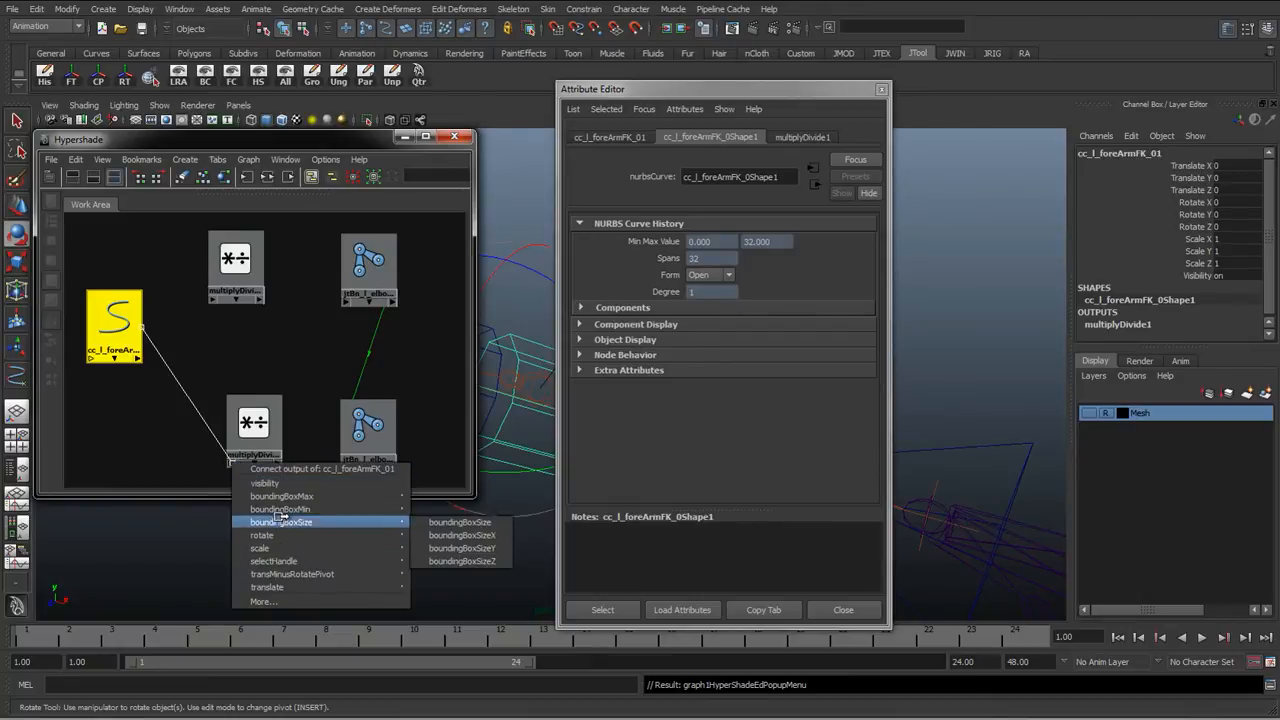
click(214, 430)
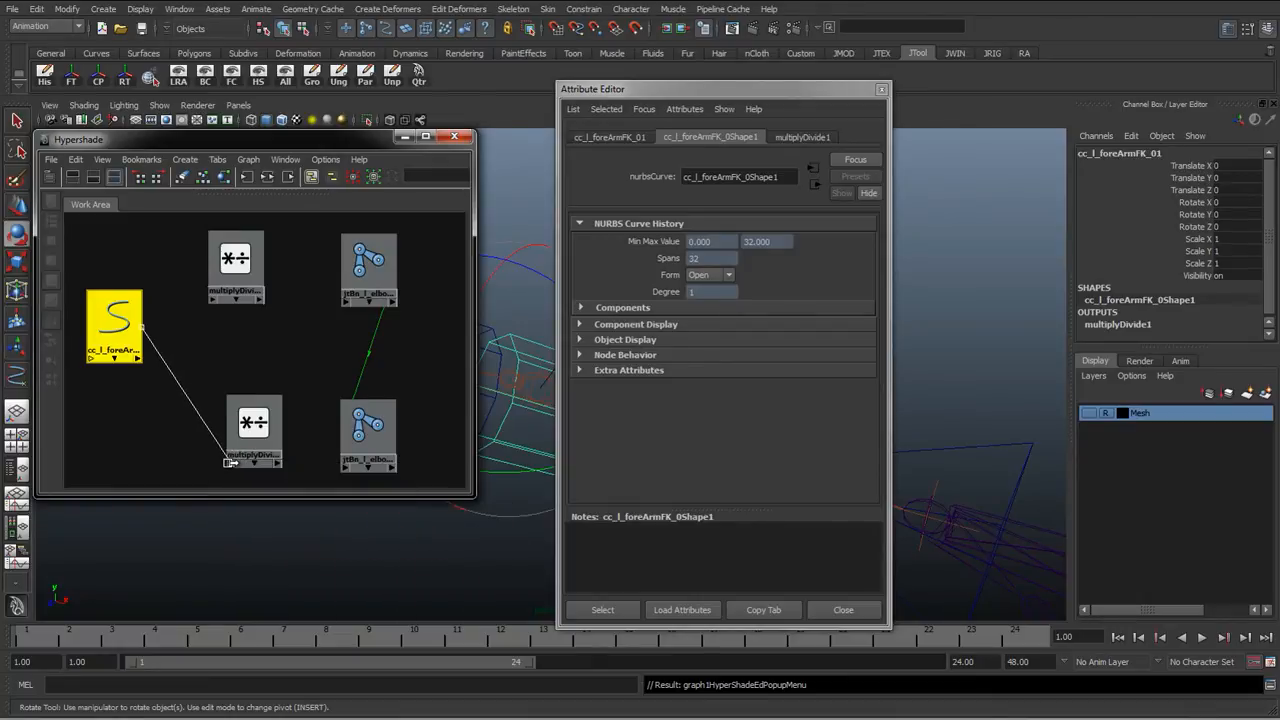
click(229, 462)
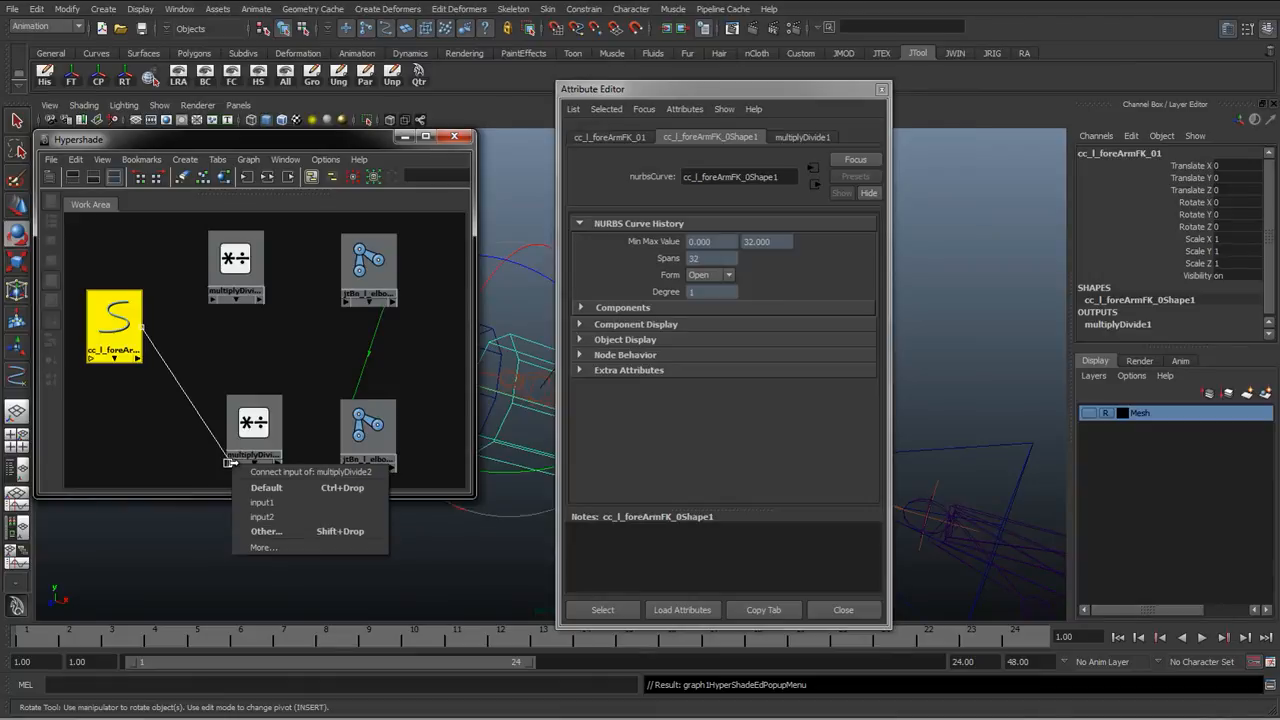
click(281, 504)
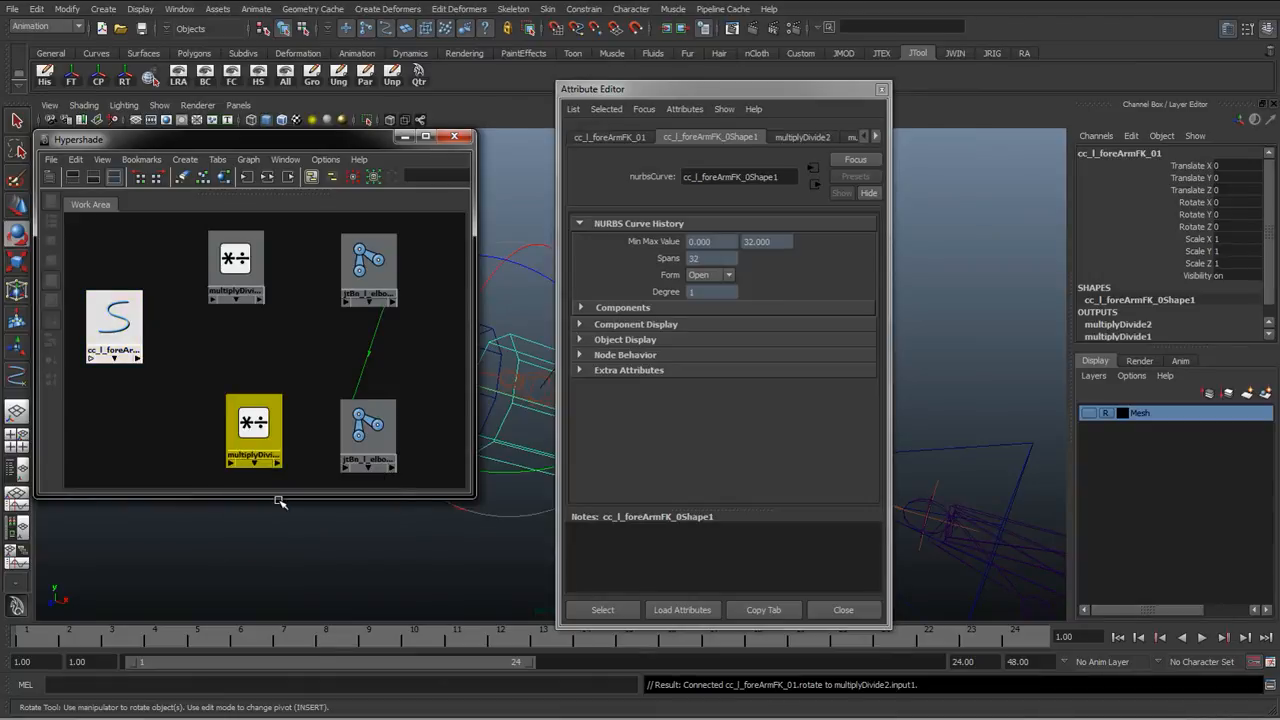
Step: Align the multiplyDivide2 node directly beneath multiplyDivide1 in the Hypershade graph
click(237, 421)
drag(233, 420, 220, 415)
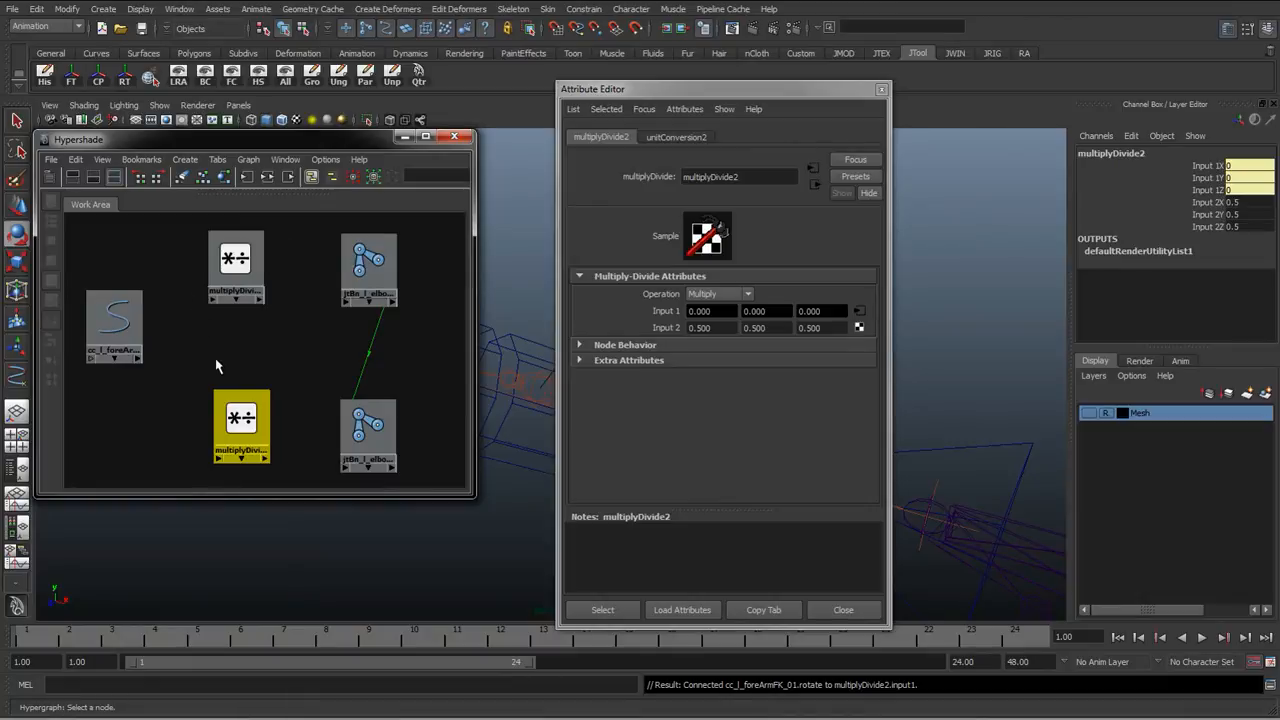
drag(243, 400, 239, 400)
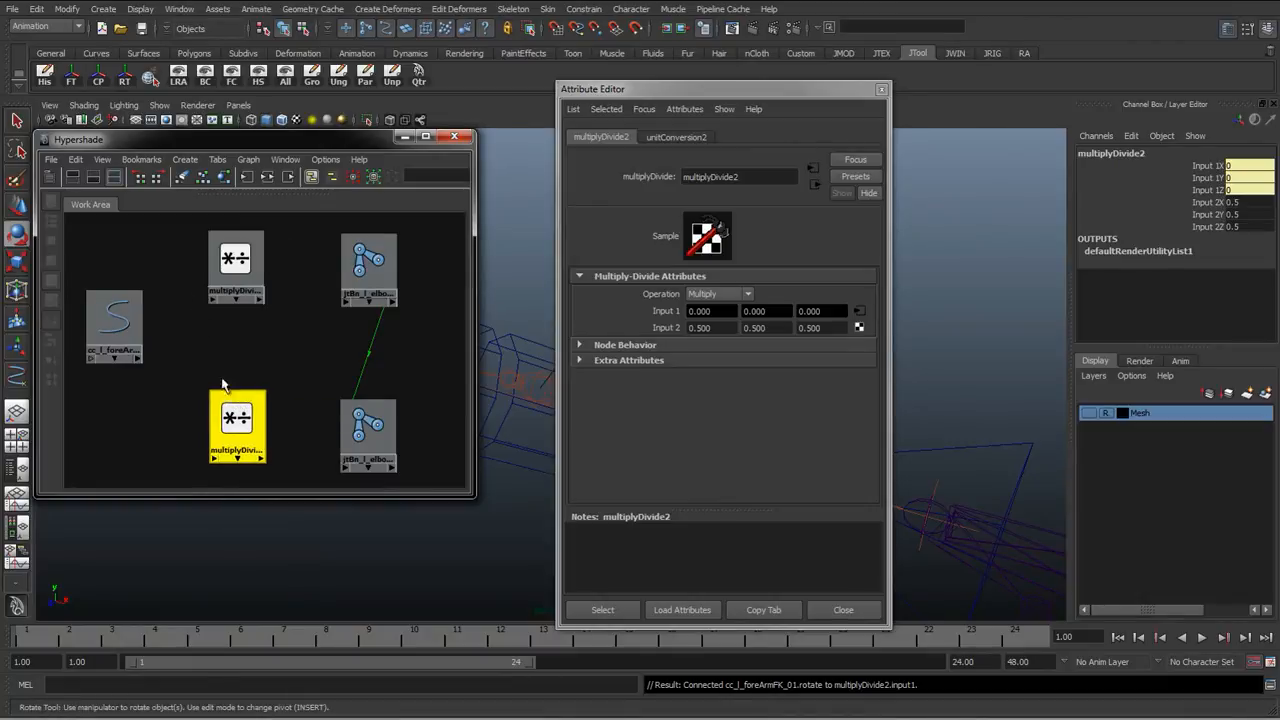
Step: Move the multiplyDivide1 node down so it sits level with the forearm control node in the Hypershade graph
click(115, 333)
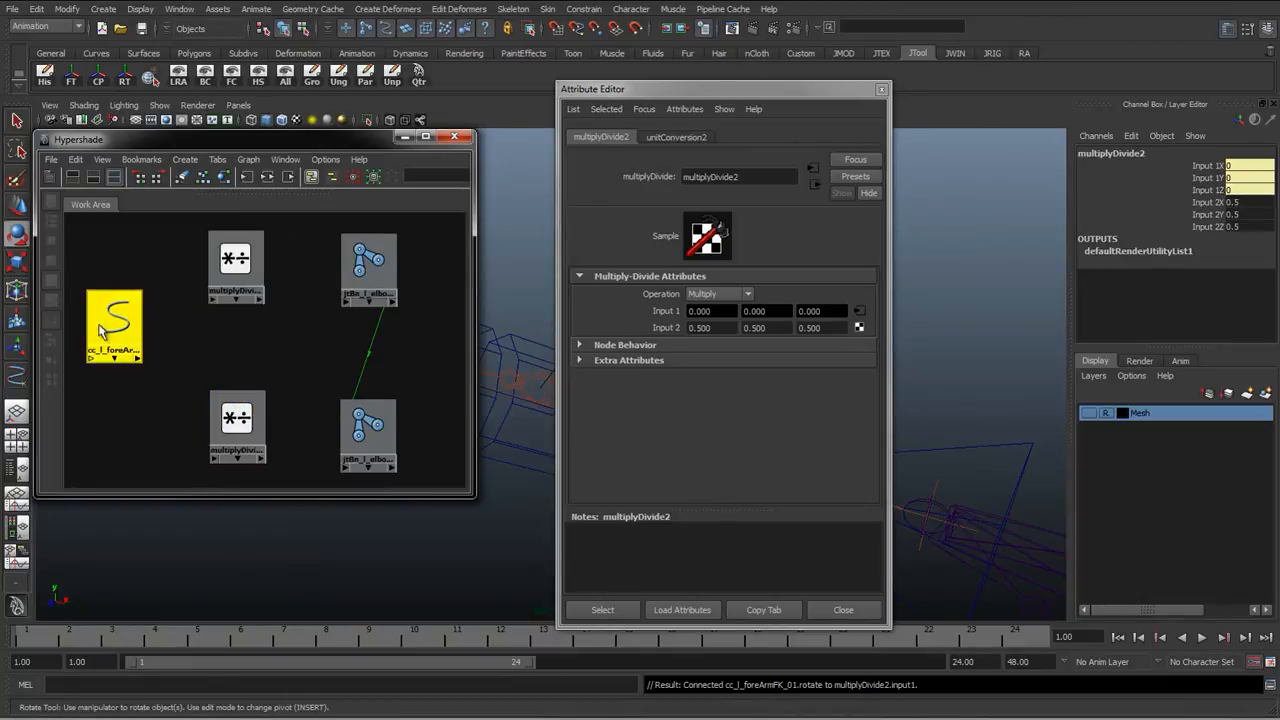
click(248, 262)
click(240, 425)
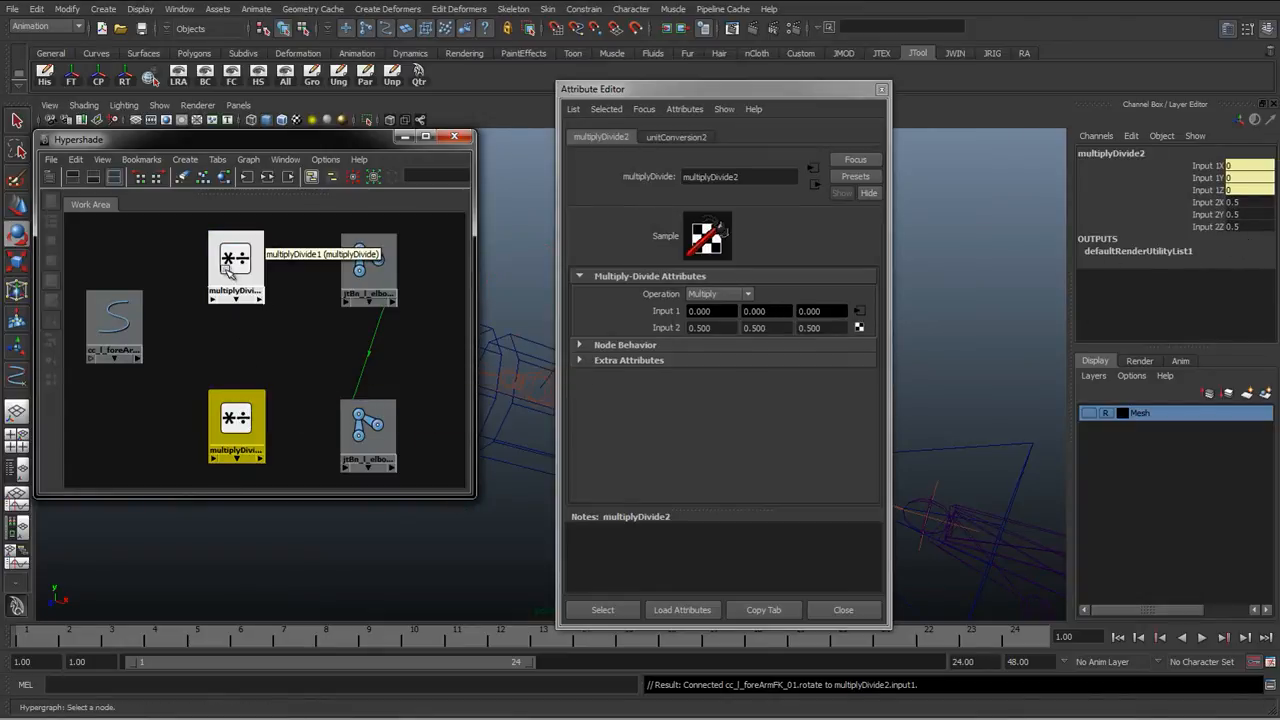
drag(232, 262, 229, 318)
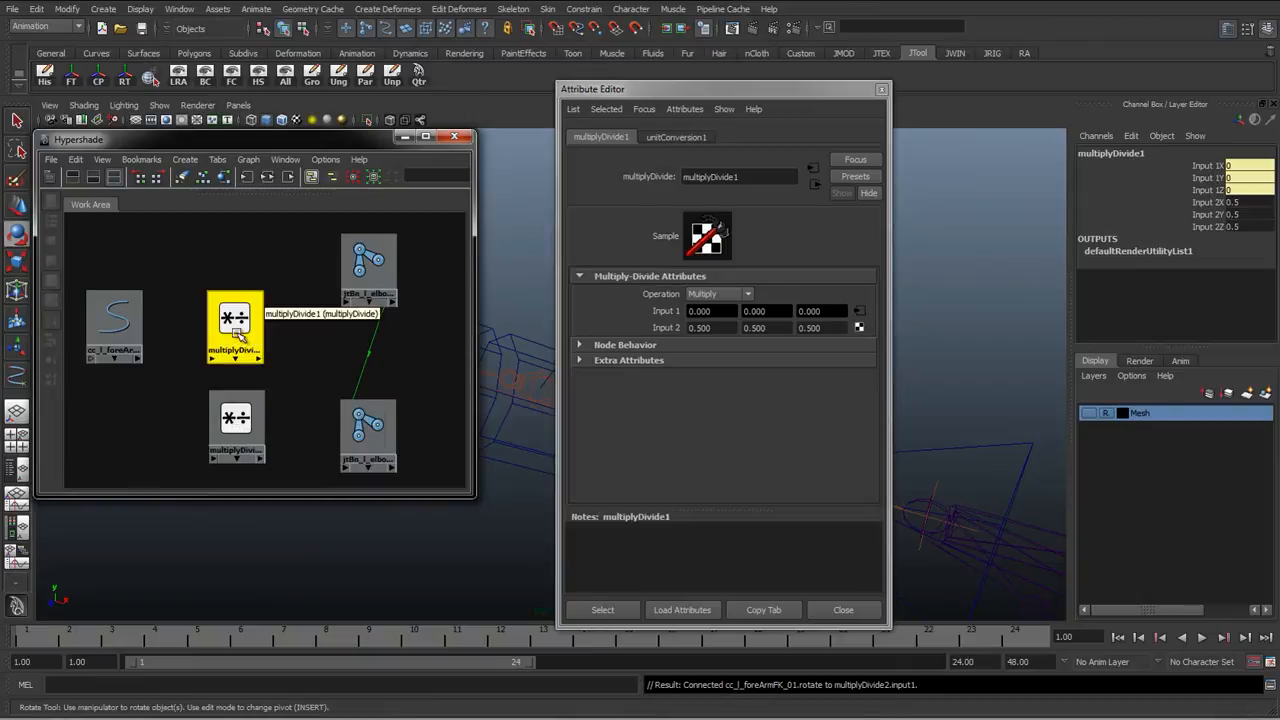
click(238, 328)
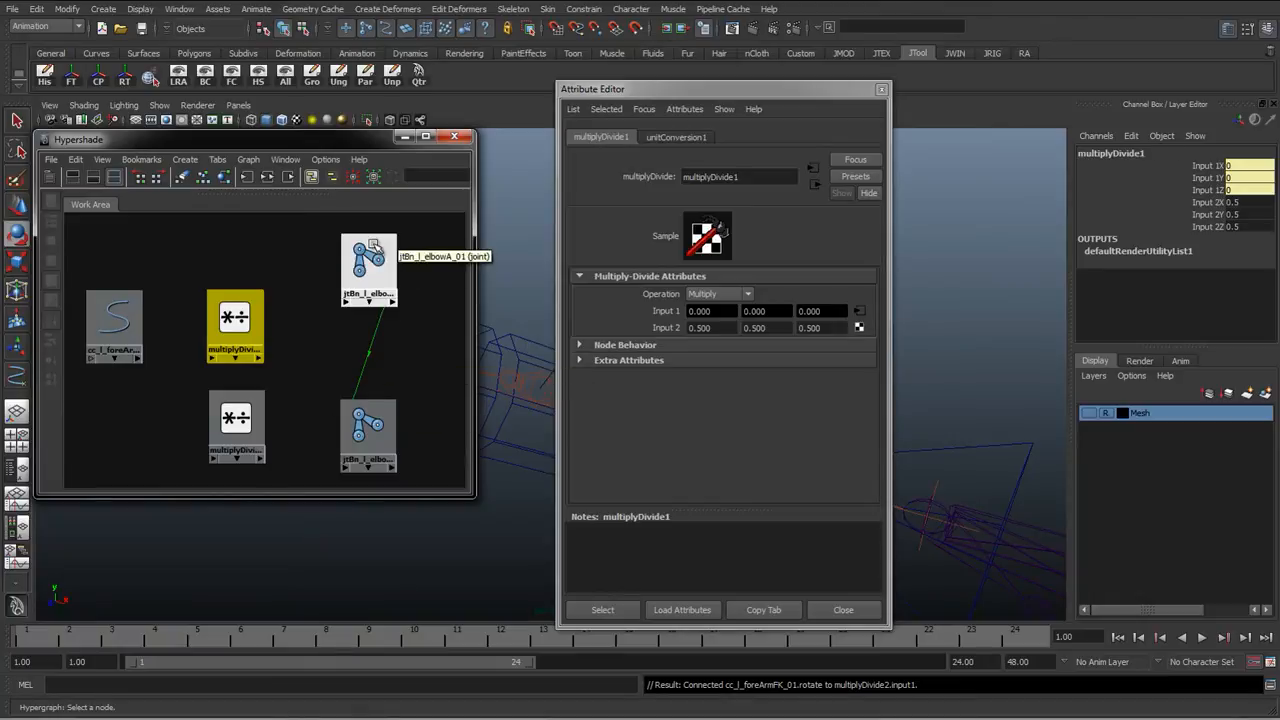
Step: Examine the two elbow joints and compare the settings of multiplyDivide1 and multiplyDivide2
click(370, 258)
click(368, 428)
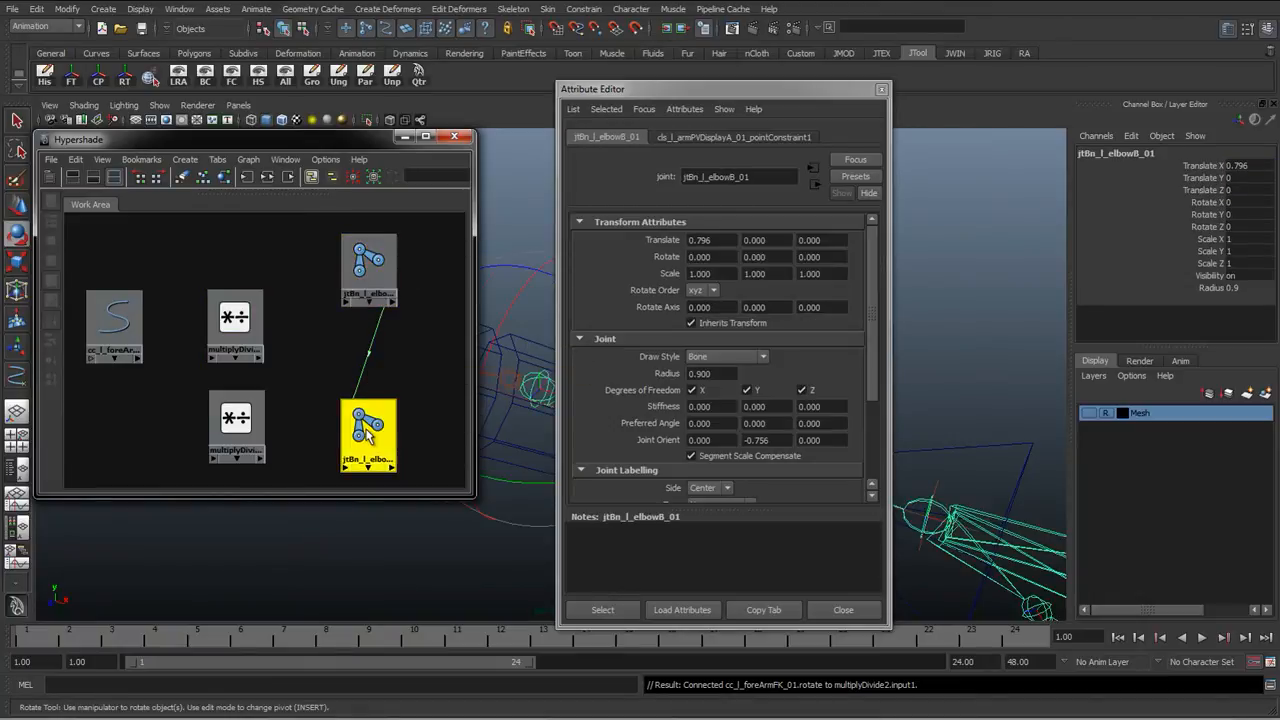
click(231, 419)
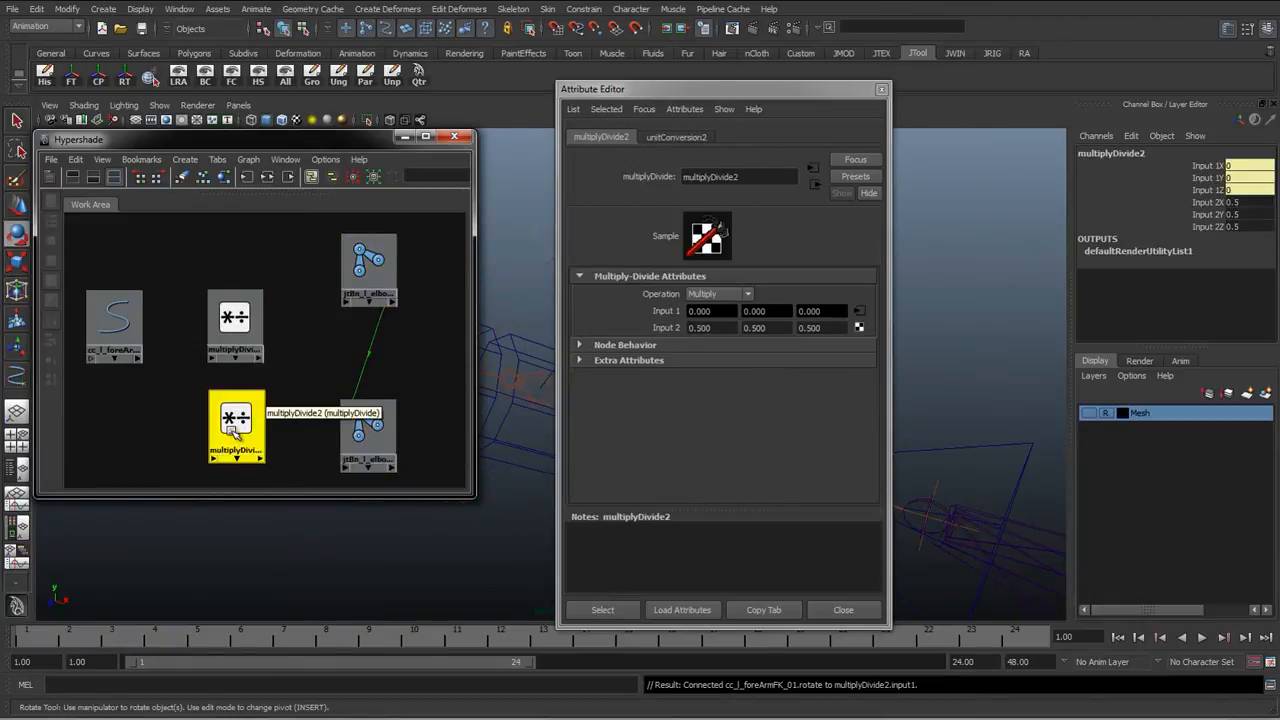
click(235, 318)
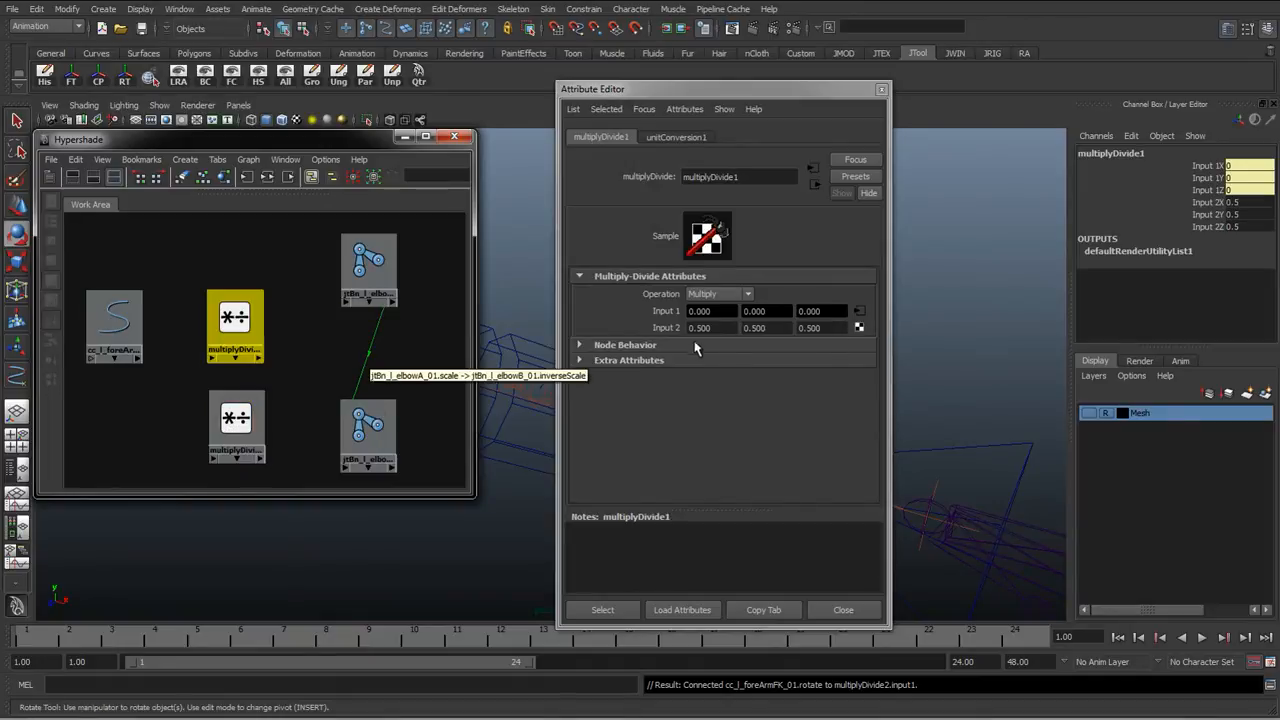
drag(238, 423, 237, 411)
click(240, 322)
click(240, 410)
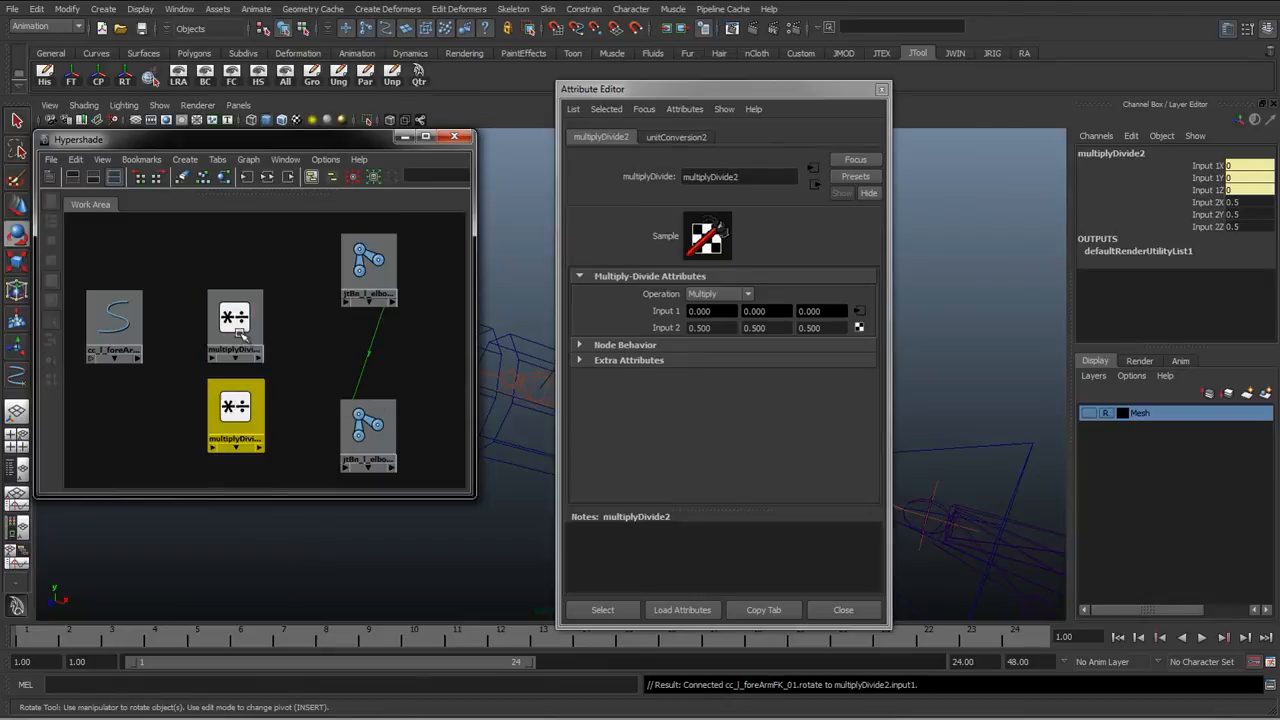
click(242, 331)
click(238, 395)
click(239, 328)
Step: Delete the multiplyDivide2 node and nudge multiplyDivide1 slightly toward the forearm control node
click(237, 404)
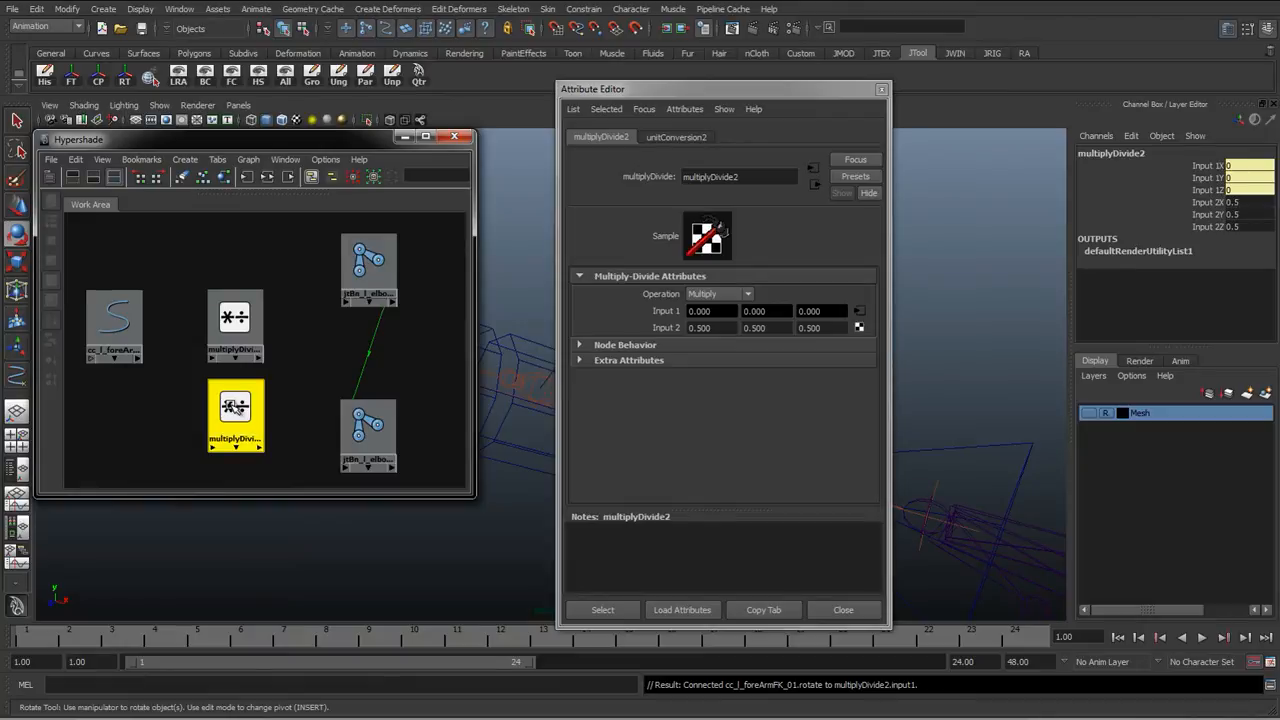
key(Delete)
mouse_move(240, 318)
mouse_down()
mouse_move(229, 328)
mouse_move(228, 313)
mouse_up()
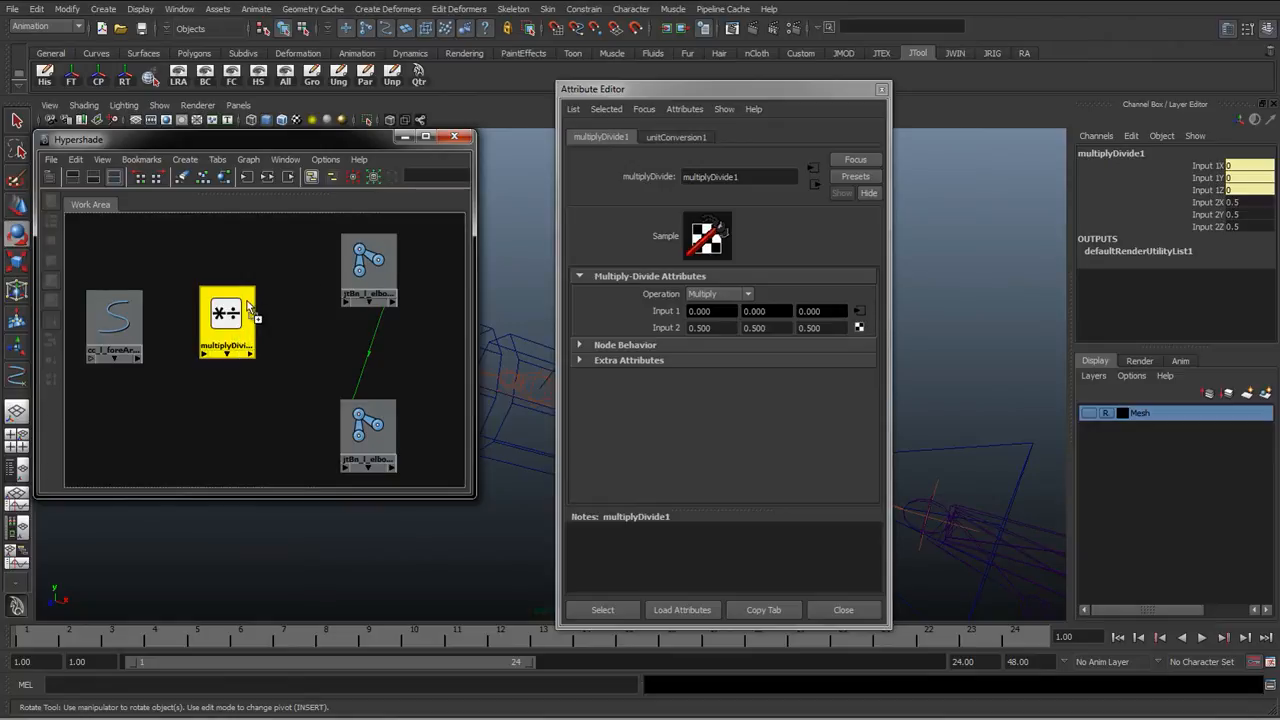
Step: Connect the output of multiplyDivide1 to the rotate attribute of jtBn_l_elbowA_01 and close the Attribute Editor
middle_drag(368, 268, 366, 266)
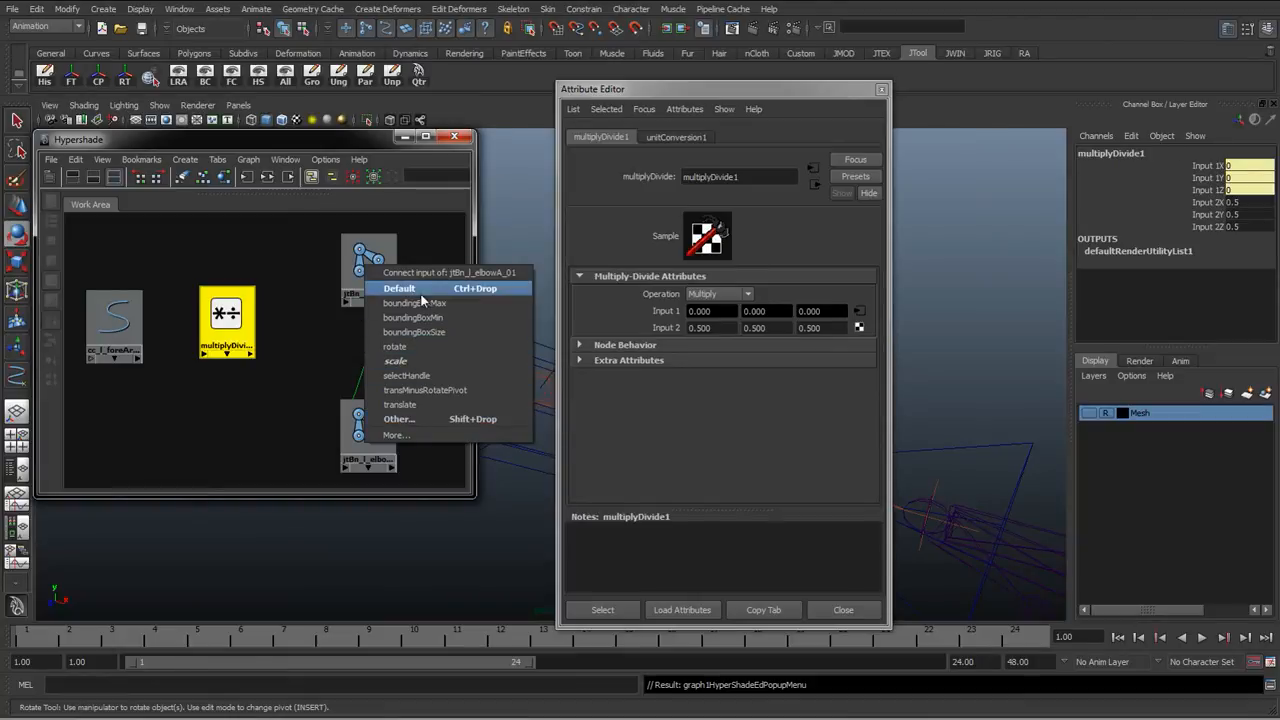
click(414, 347)
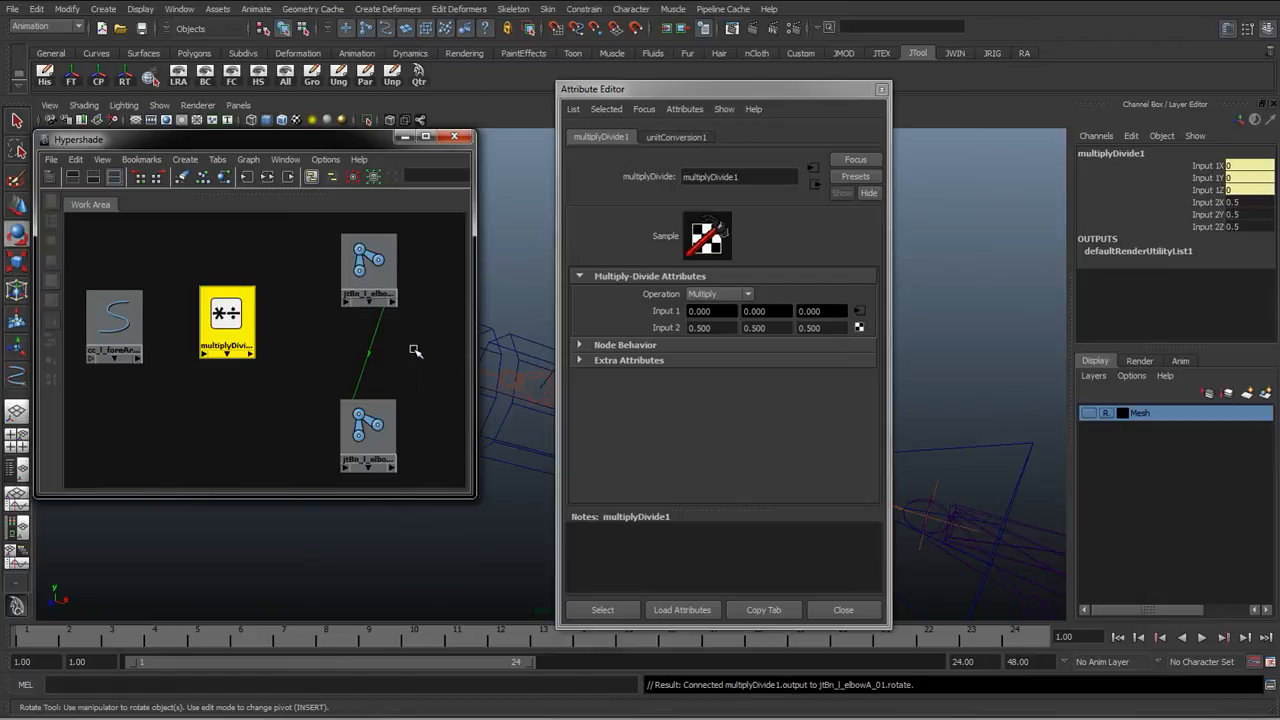
click(372, 268)
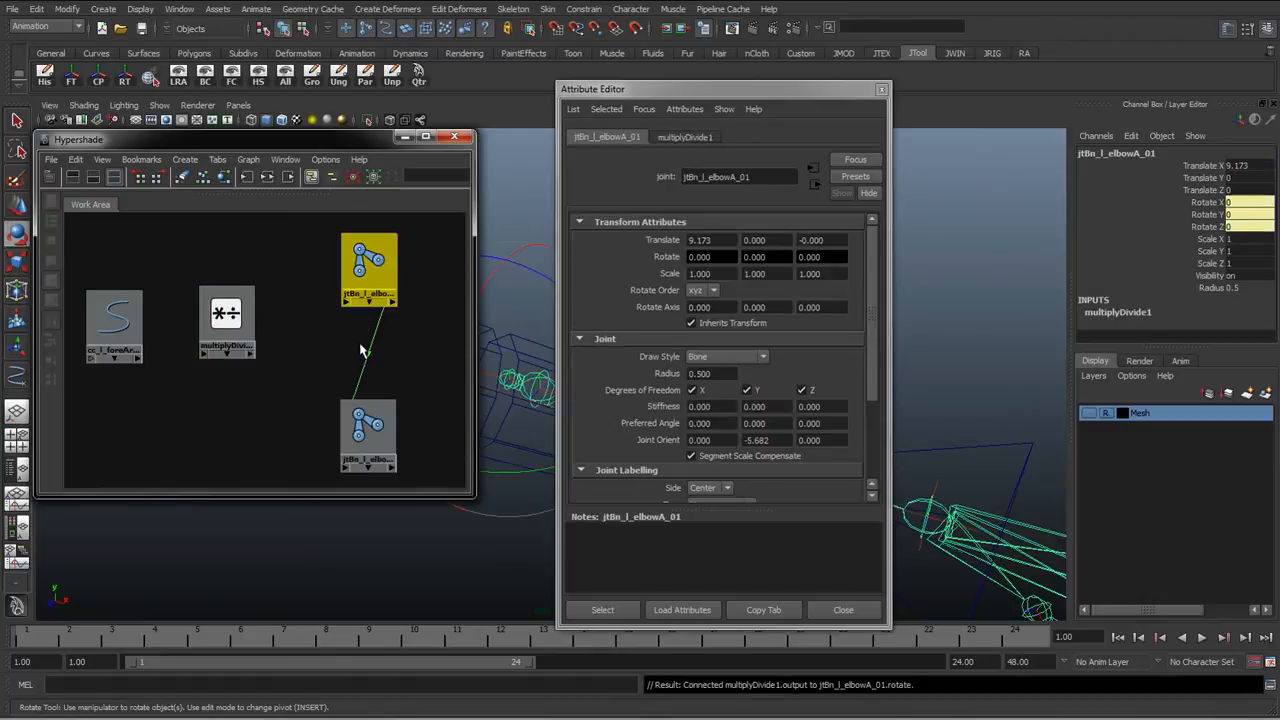
click(880, 91)
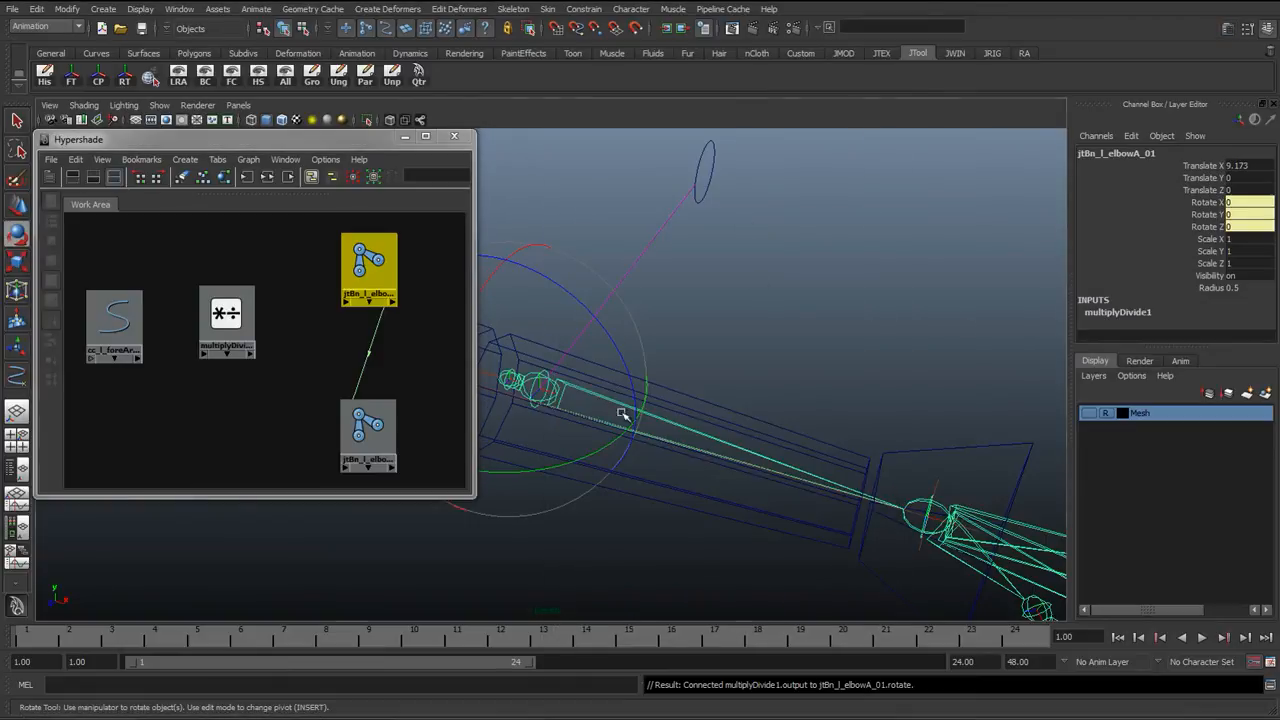
Step: Connect the output of multiplyDivide1 to the rotate attribute of jtBn_l_elbowB_01 and select that joint to check its rotate channels
alt+middle_drag(623, 409, 435, 385)
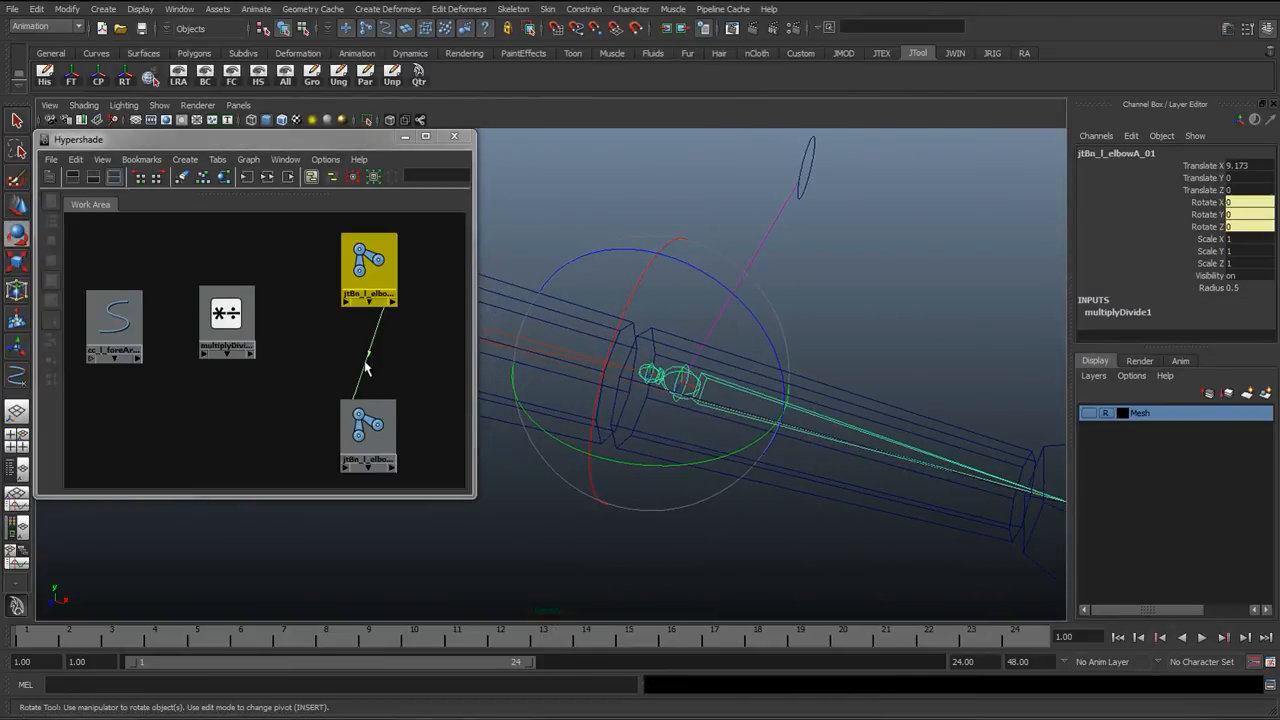
middle_drag(230, 325, 388, 437)
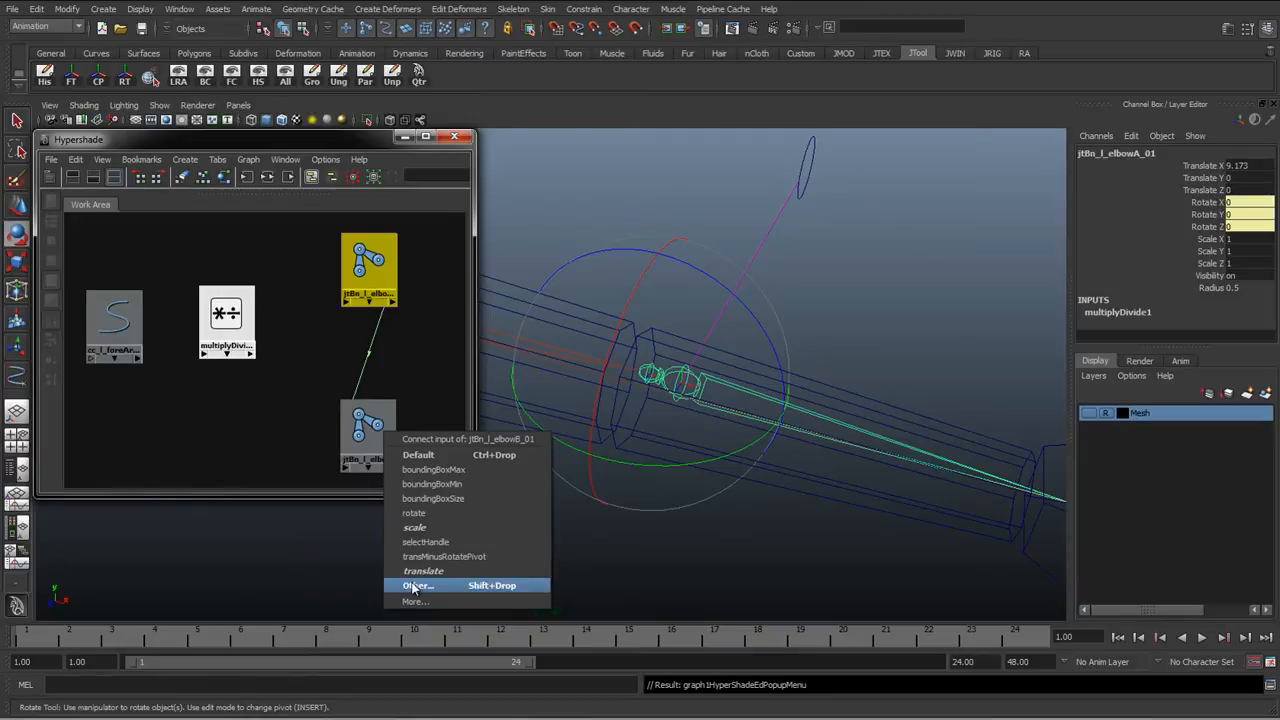
click(427, 513)
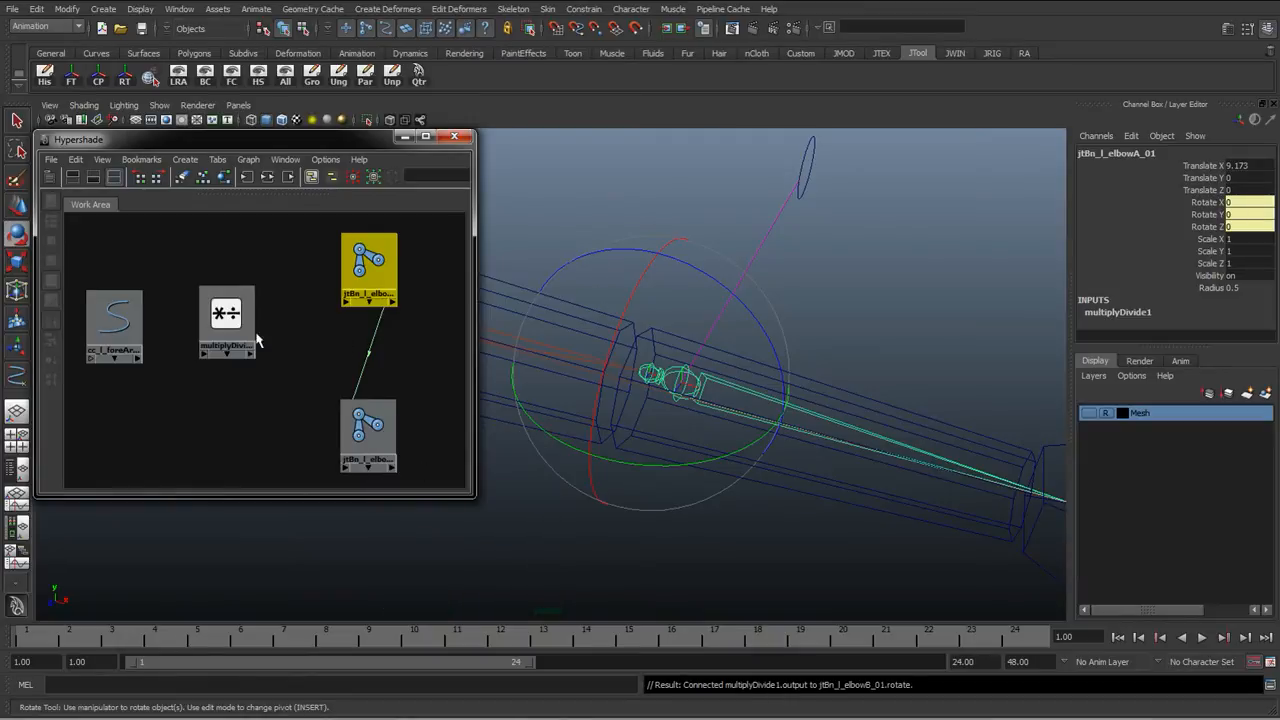
click(368, 430)
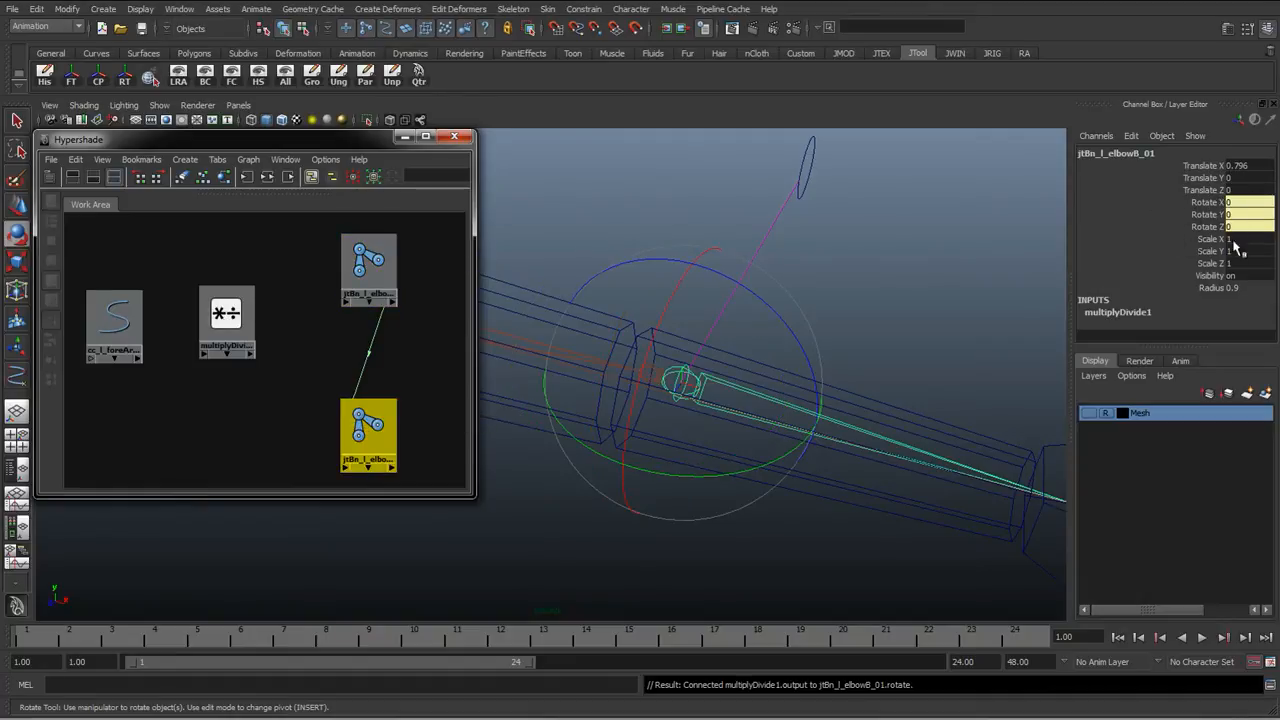
Step: Select the cc_l_foreArmFK_01 control in the viewport and rotate it to about -82 degrees in Y
click(1000, 314)
key(q)
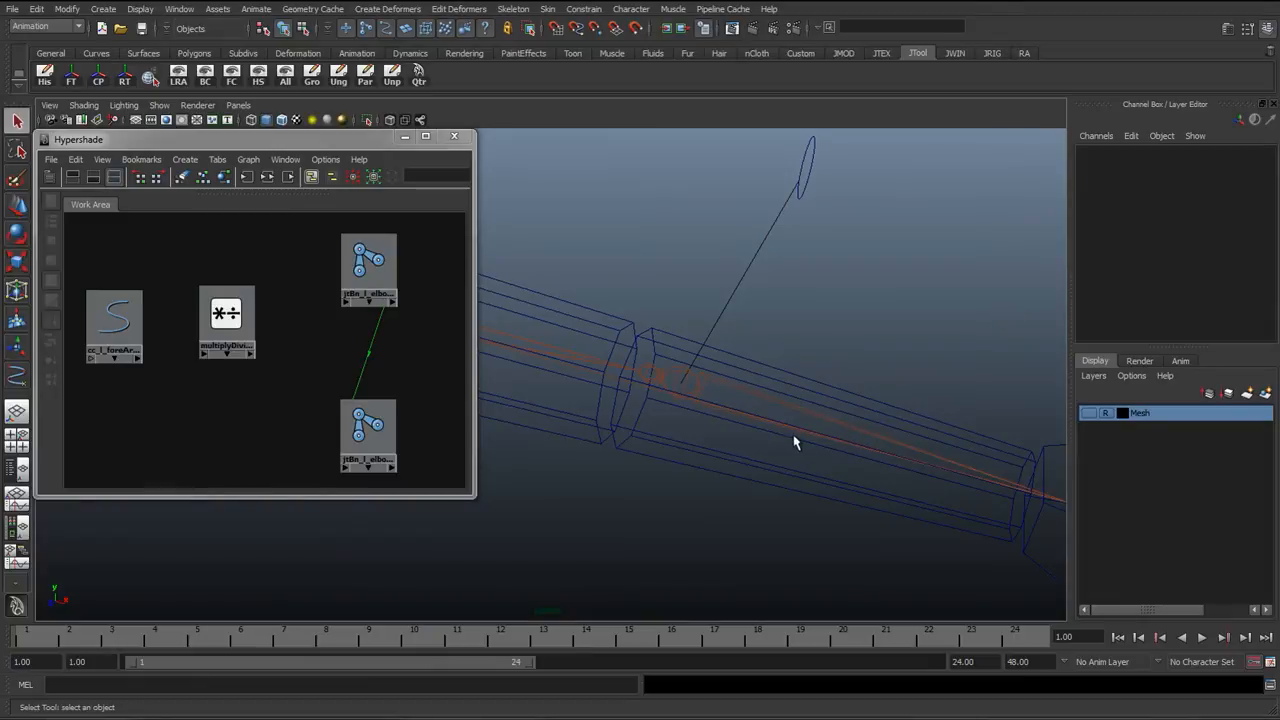
click(772, 424)
key(e)
click(869, 397)
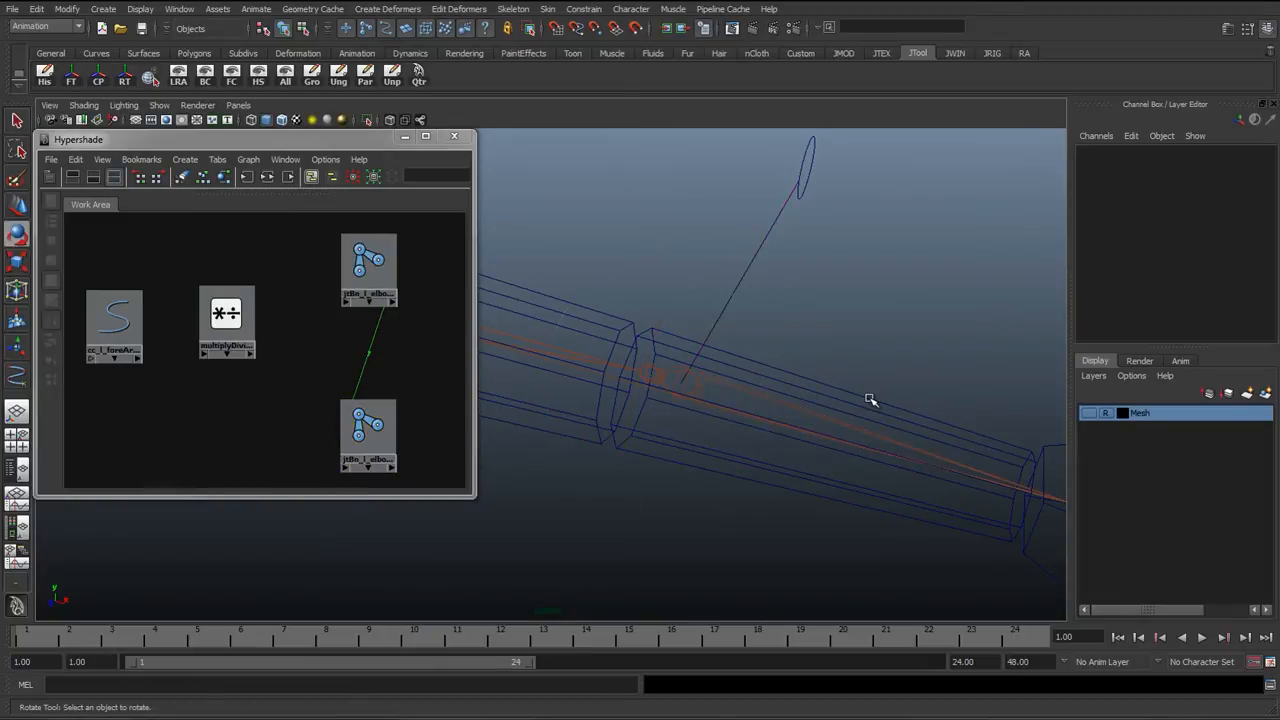
click(810, 410)
drag(709, 457, 658, 452)
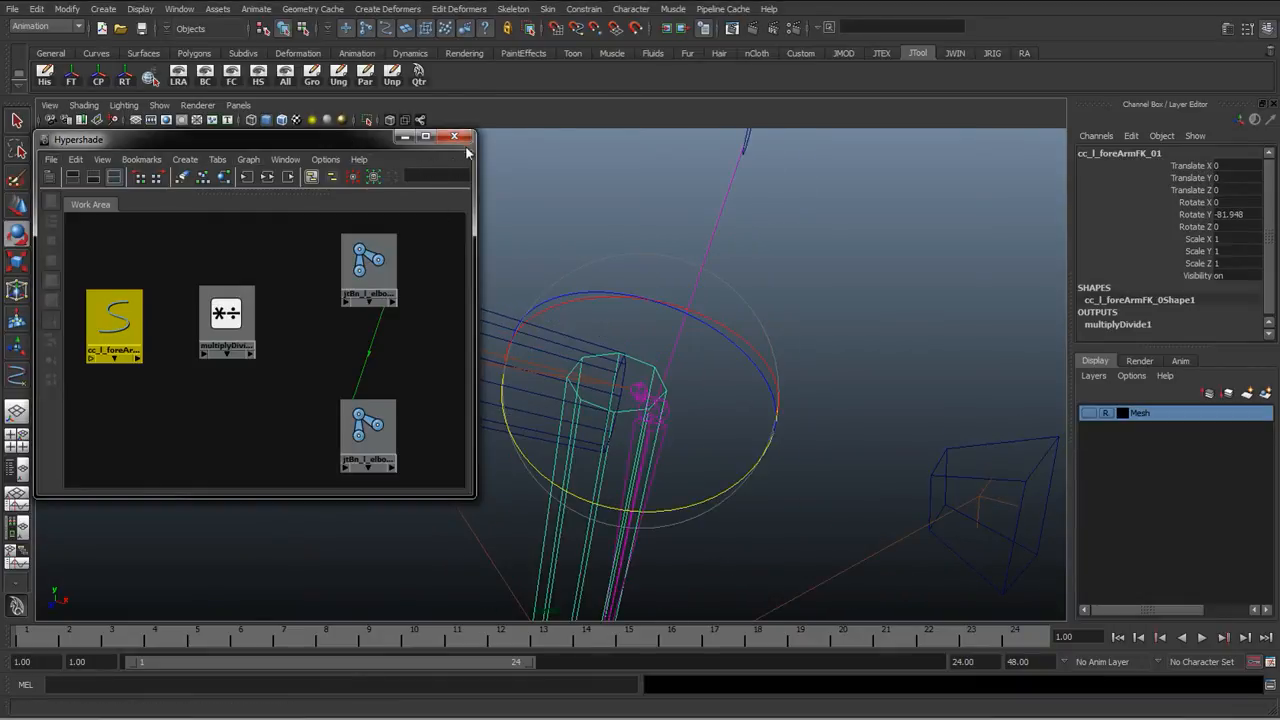
Step: Close the Hypershade and set the forearm FK control's Rotate Y to -90
click(454, 136)
alt+drag(466, 323, 709, 433)
middle_drag(709, 433, 694, 450)
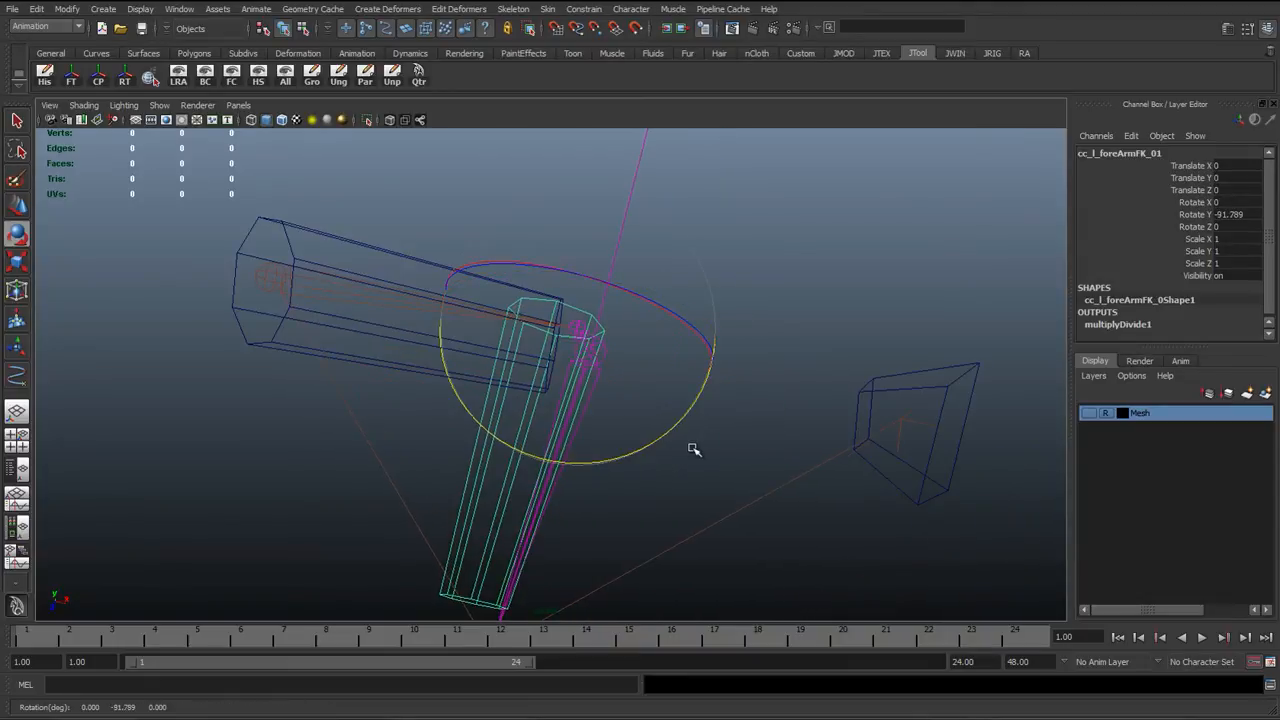
double_click(1238, 218)
key(Return)
Step: Check the rotation values of the jtBn_l_elbowA_01 joint and reselect the forearm FK control
key(q)
click(576, 330)
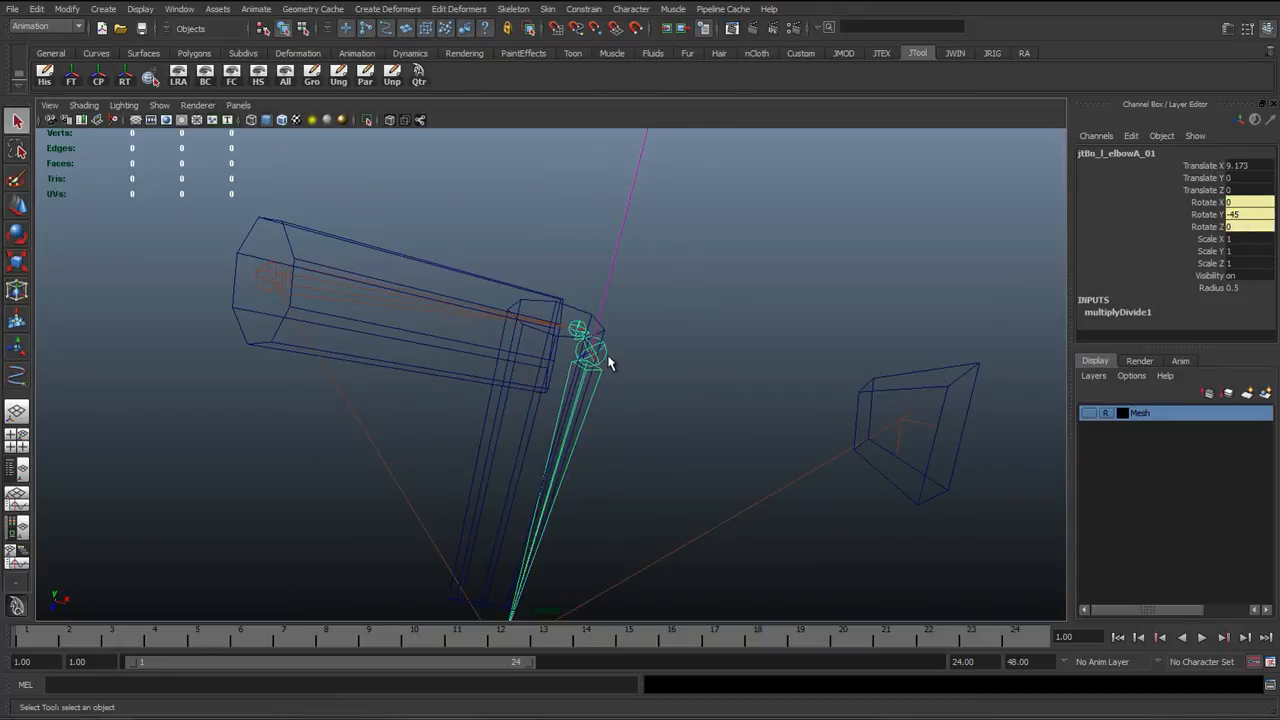
click(480, 437)
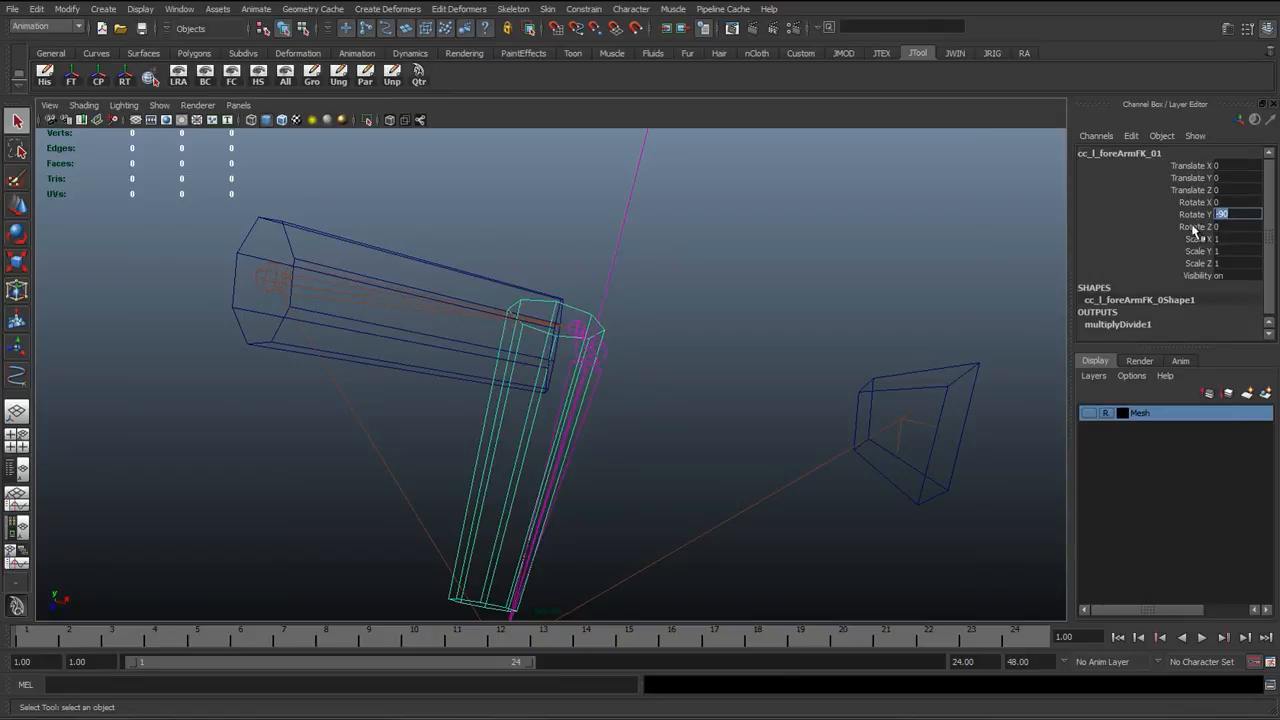
Step: Bend the forearm FK control in Y to about -157 degrees and back to about -78 degrees to test the elbow
alt+drag(623, 444, 614, 426)
key(e)
alt+drag(697, 421, 493, 372)
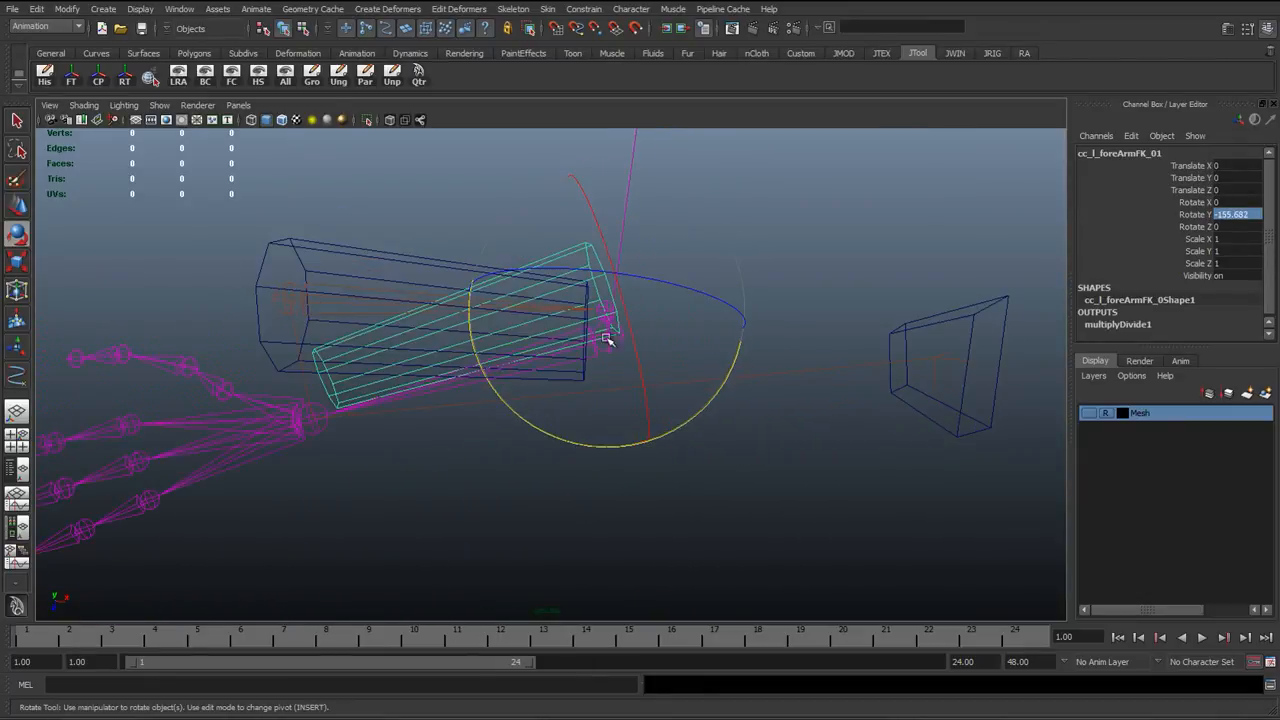
alt+drag(606, 340, 230, 333)
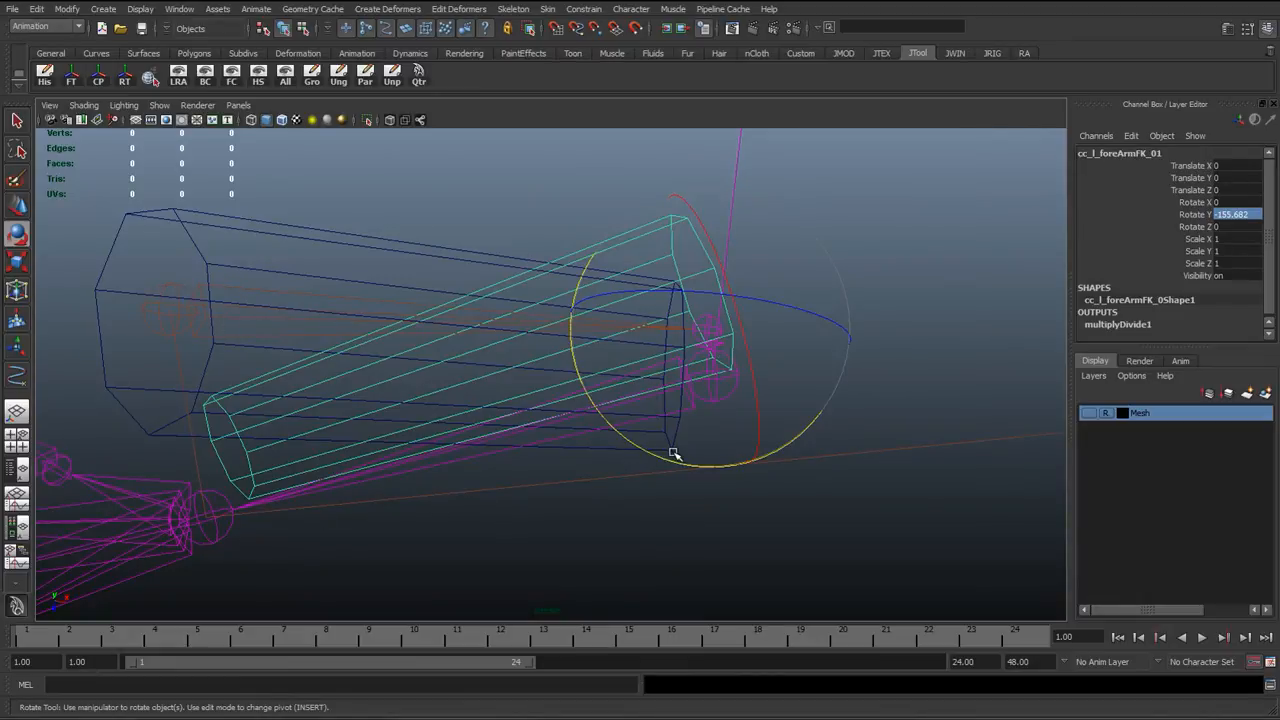
drag(675, 455, 662, 462)
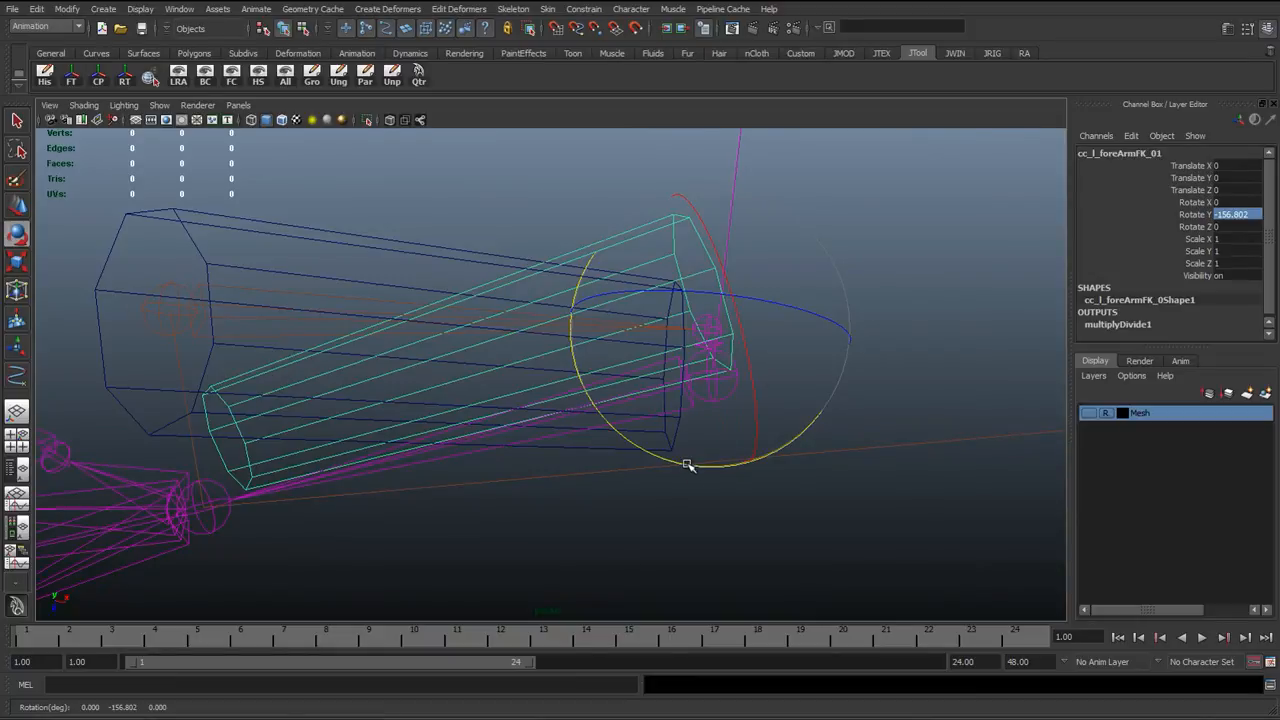
drag(687, 464, 859, 387)
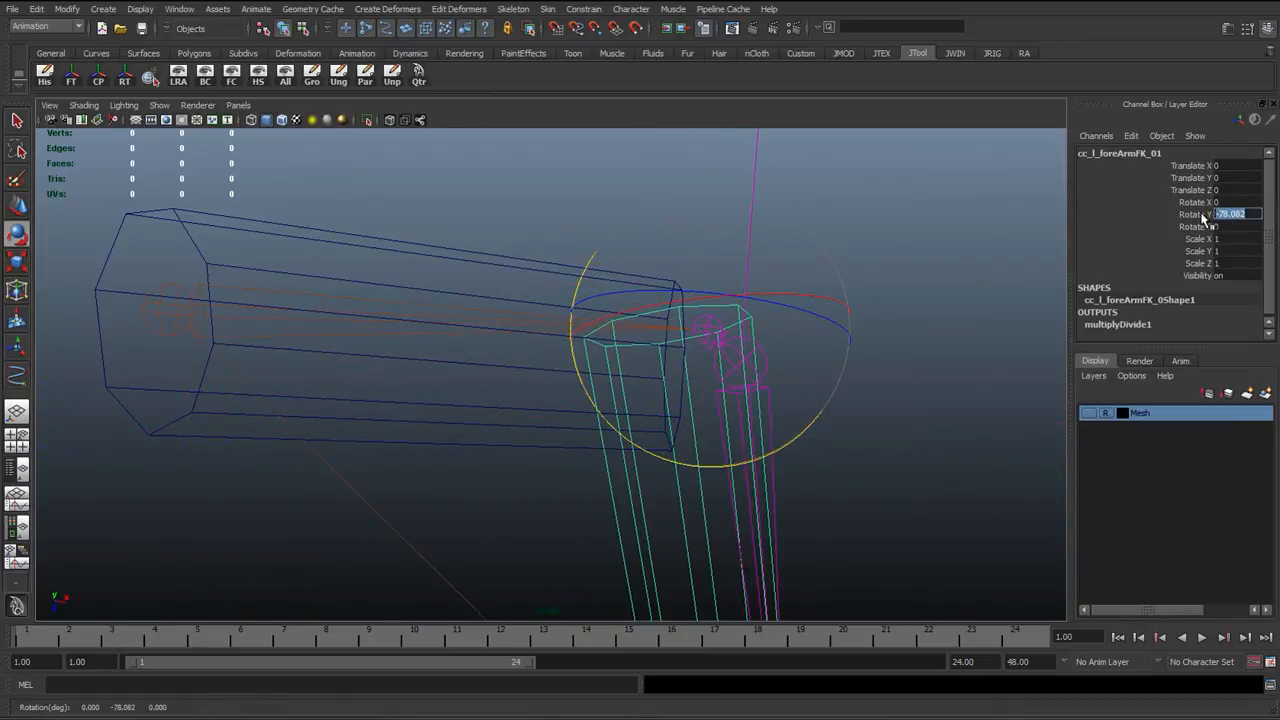
Step: Reset the forearm FK control's Rotate Y to 0
text(0)
key(Return)
alt+drag(817, 309, 560, 326)
alt+drag(565, 372, 737, 363)
Step: Reselect the forearm FK control, try rotating it slightly in Z and undo the rotation
click(674, 386)
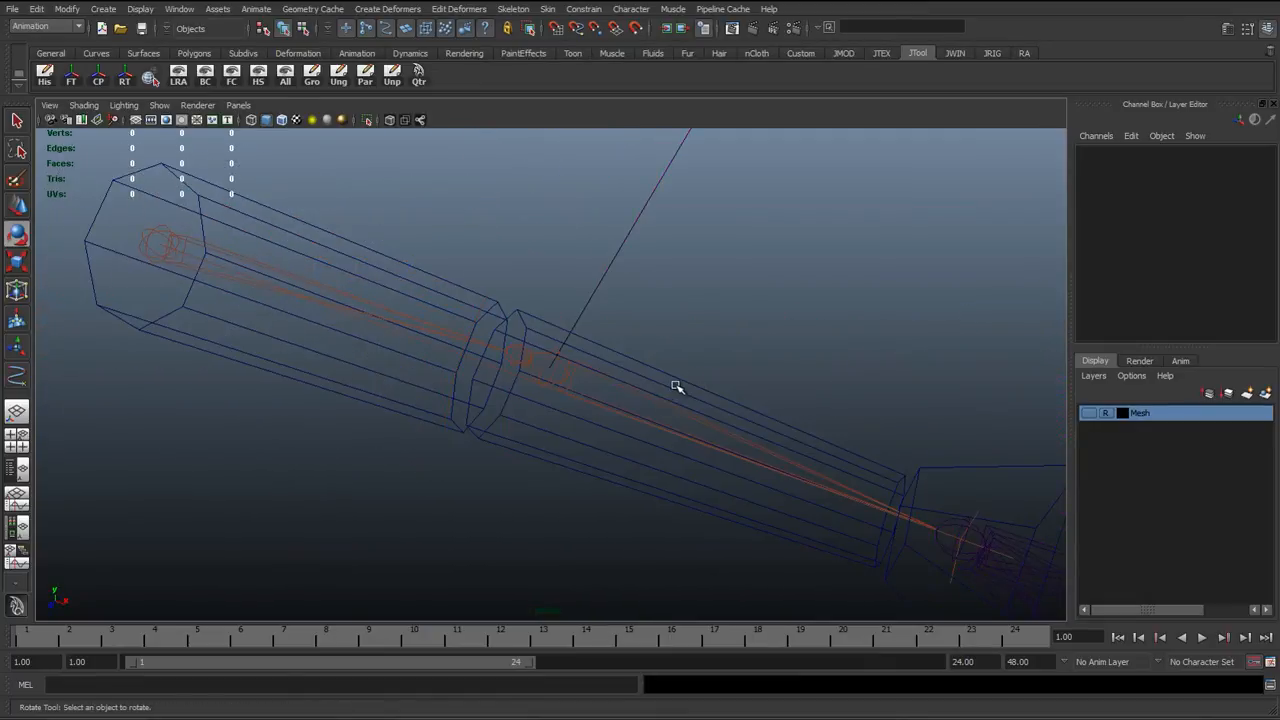
click(673, 391)
alt+drag(554, 381, 586, 286)
key(ctrl+z)
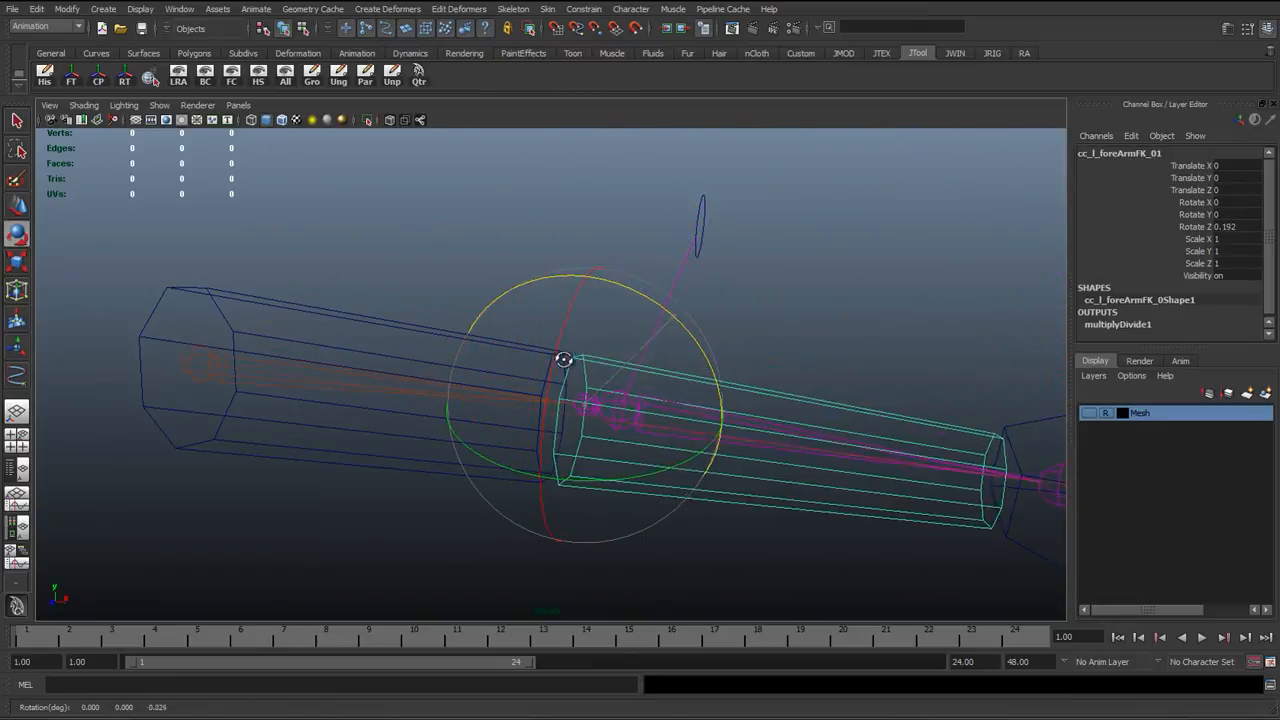
alt+drag(560, 357, 531, 517)
key(ctrl+z)
Step: Rotate the forearm FK control to about 67 degrees in Z, examine the elbow bend and undo the rotation
alt+drag(480, 443, 512, 252)
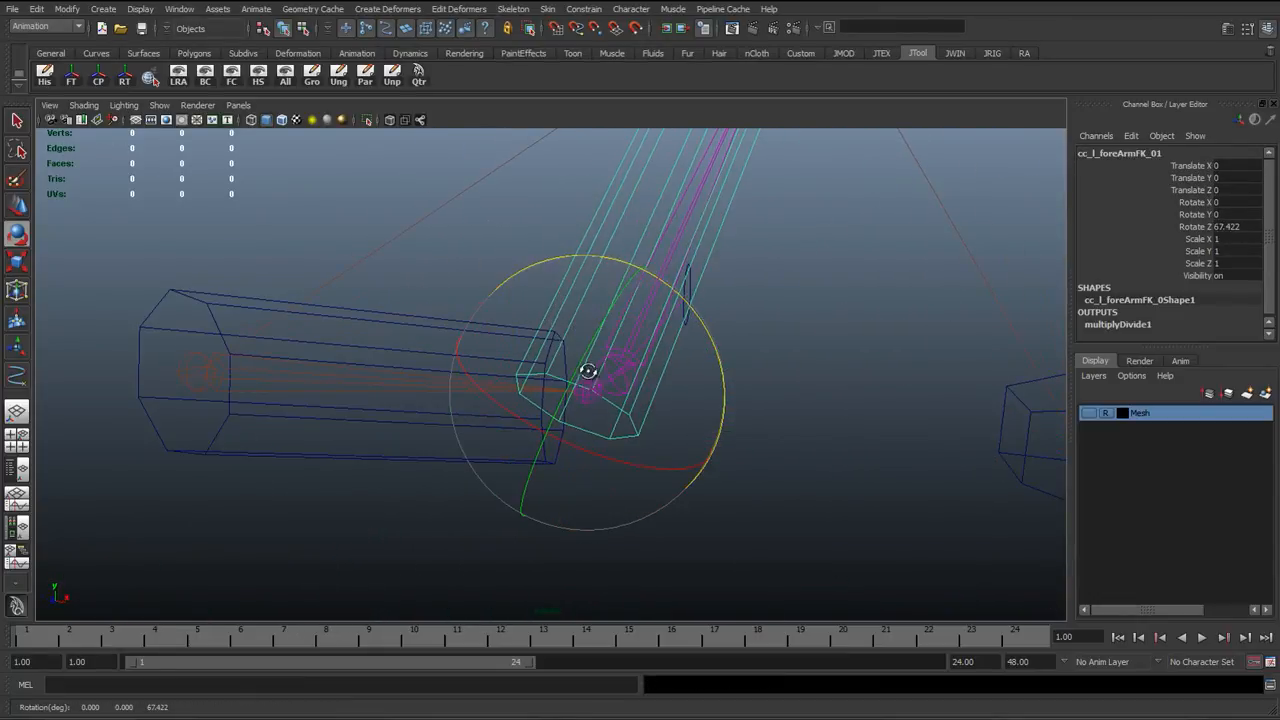
alt+drag(588, 371, 554, 360)
alt+right_drag(554, 360, 556, 336)
alt+middle_drag(556, 336, 563, 377)
key(ctrl+z)
alt+drag(540, 391, 536, 394)
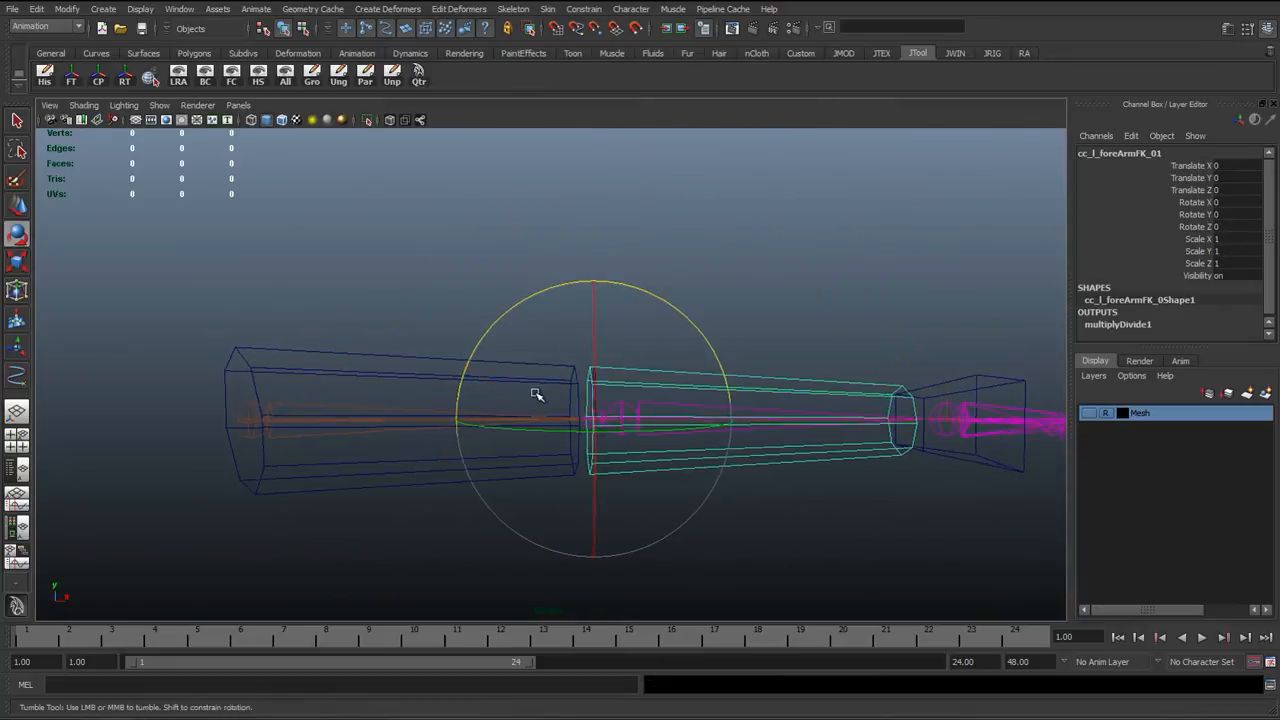
Step: Rotate the forearm FK control in Z to about 45 and then 77 degrees, and undo these test rotations
drag(674, 306, 603, 391)
alt+middle_drag(547, 405, 495, 439)
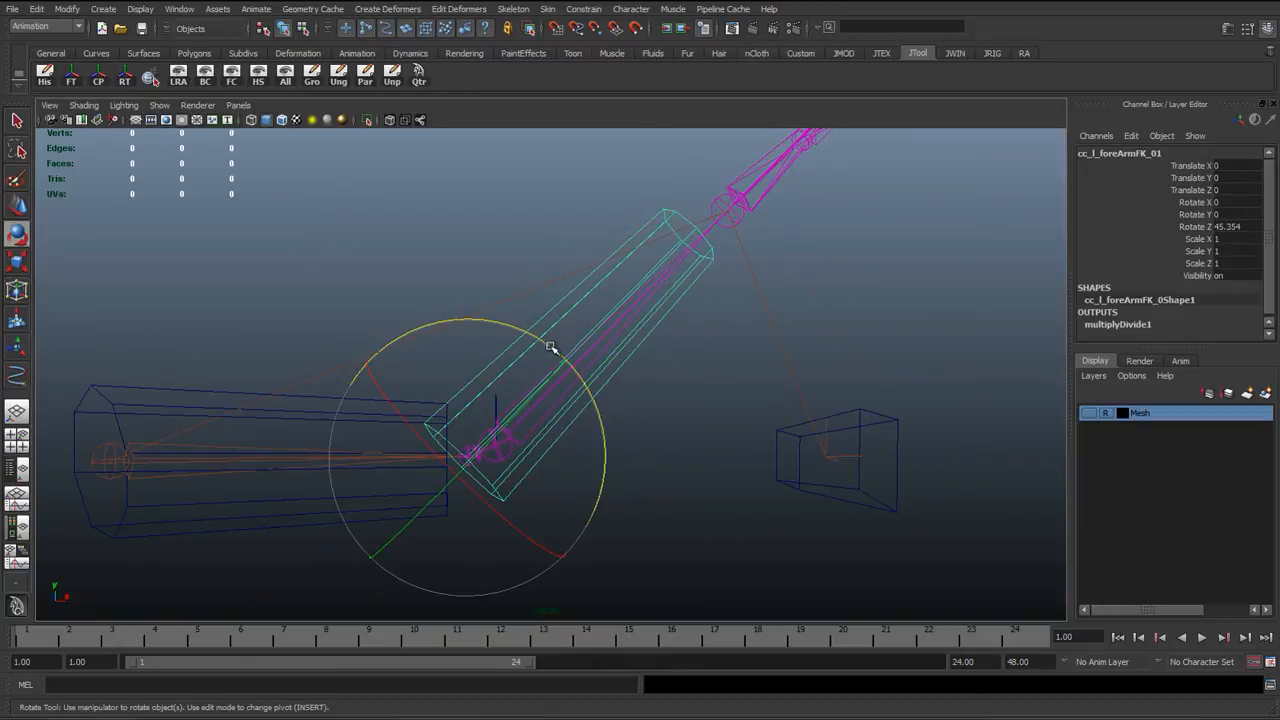
drag(552, 346, 503, 340)
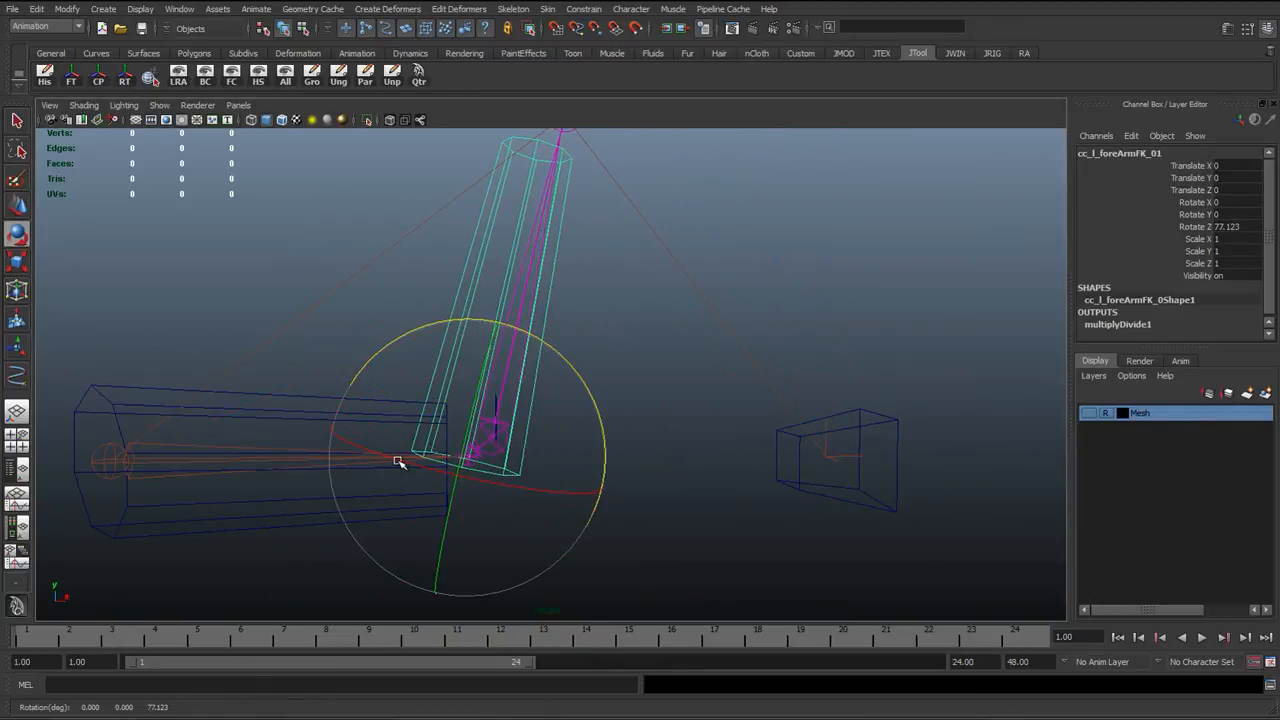
key(ctrl+z)
key(ctrl+z)
key(ctrl+z)
key(ctrl+z)
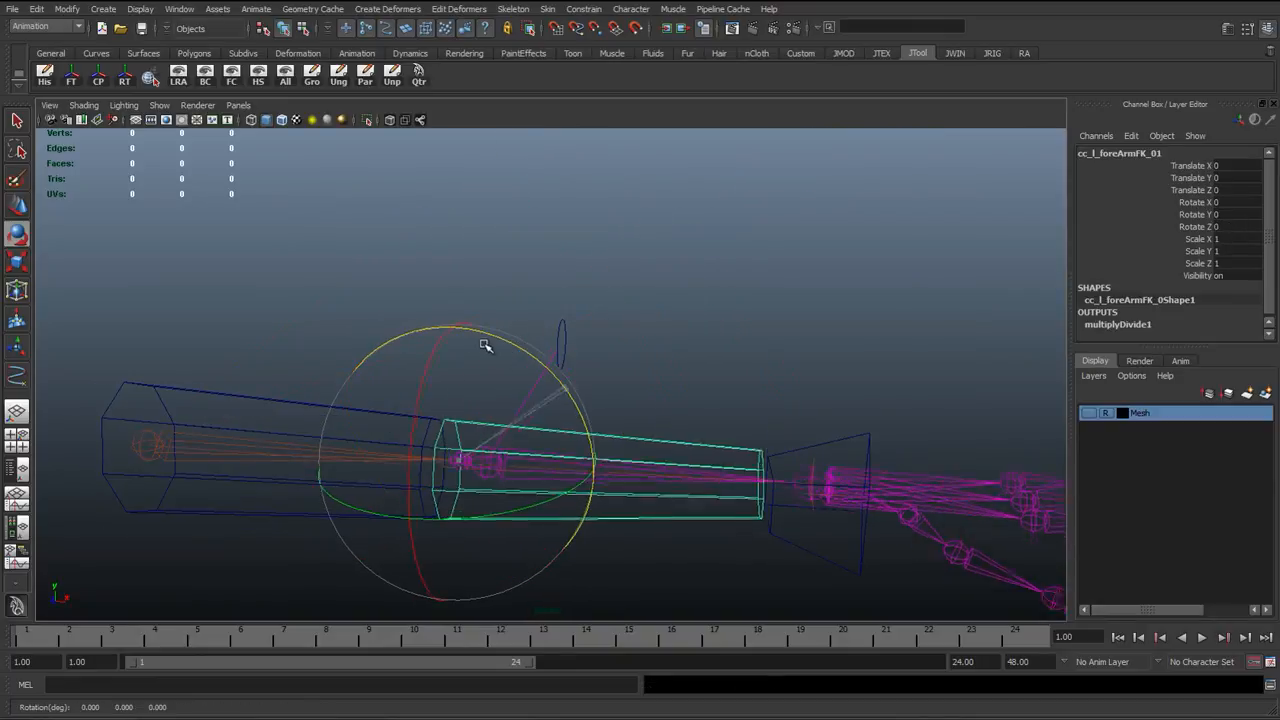
Step: Rotate the forearm FK control in Z to about 81 and then 64 degrees, and undo these test rotations
drag(486, 346, 511, 388)
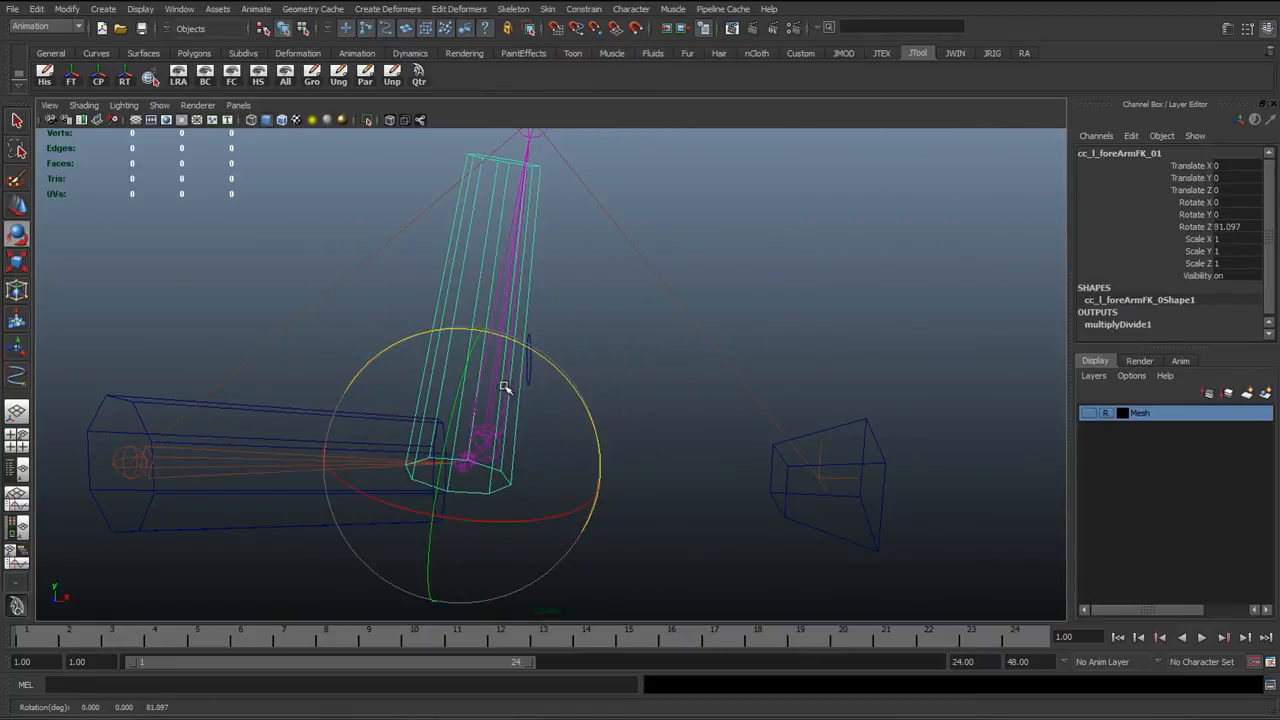
alt+drag(490, 461, 499, 466)
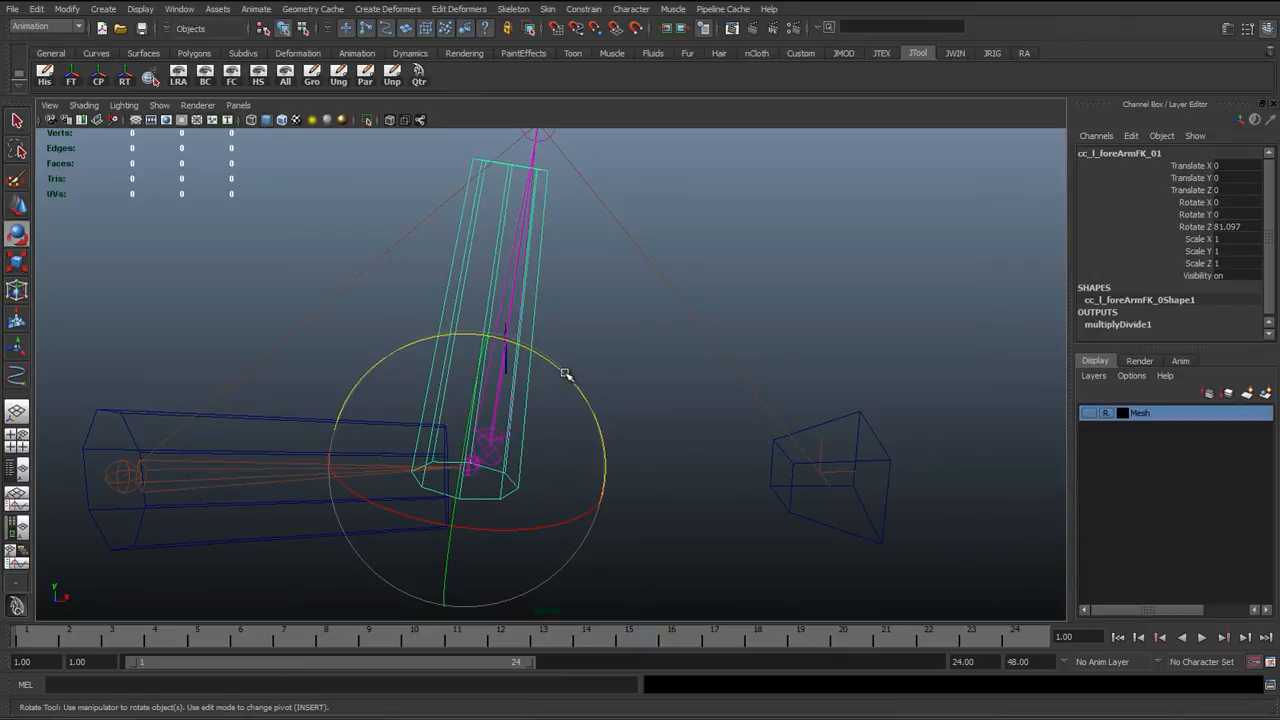
drag(565, 374, 582, 403)
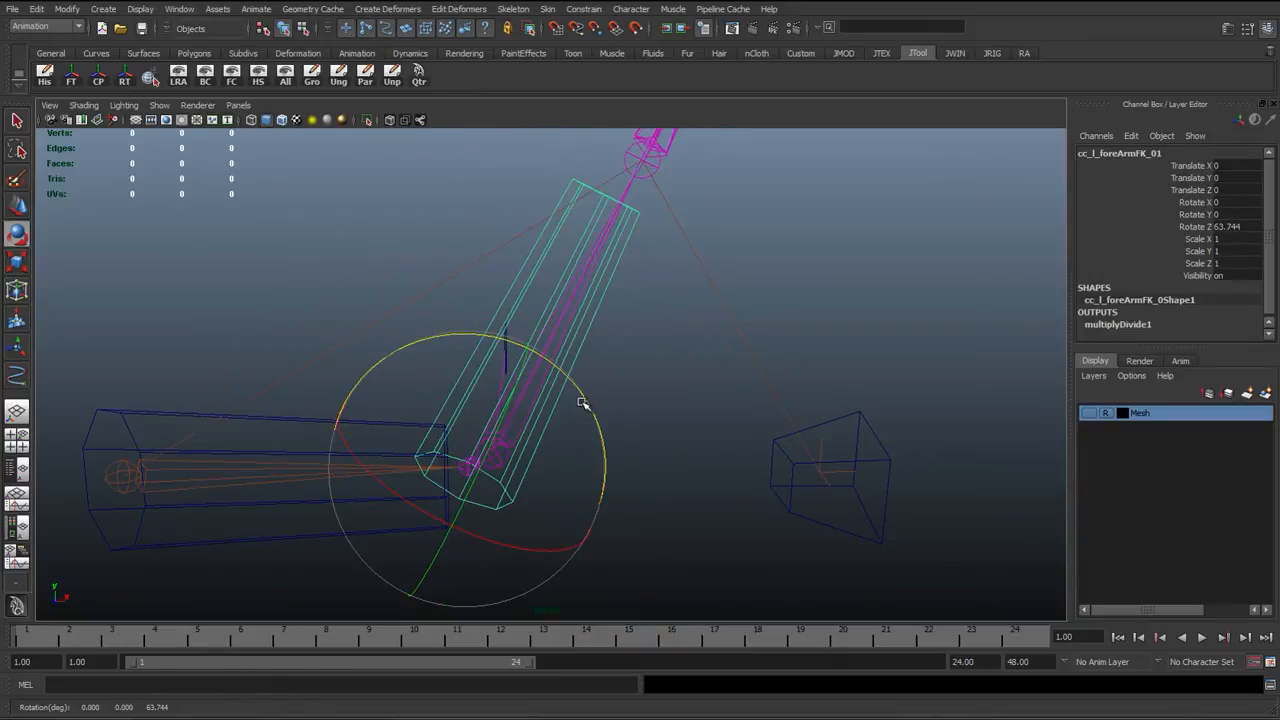
key(ctrl+z)
key(ctrl+z)
key(ctrl+z)
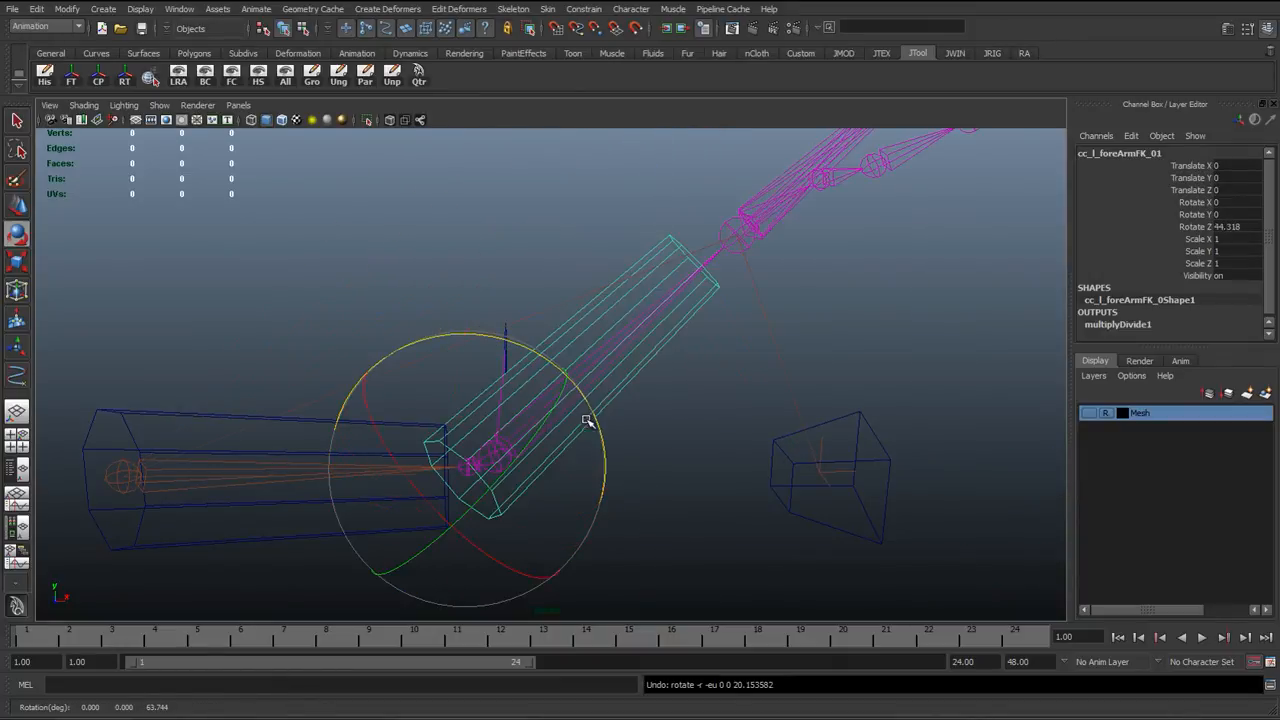
key(ctrl+z)
alt+drag(600, 471, 532, 446)
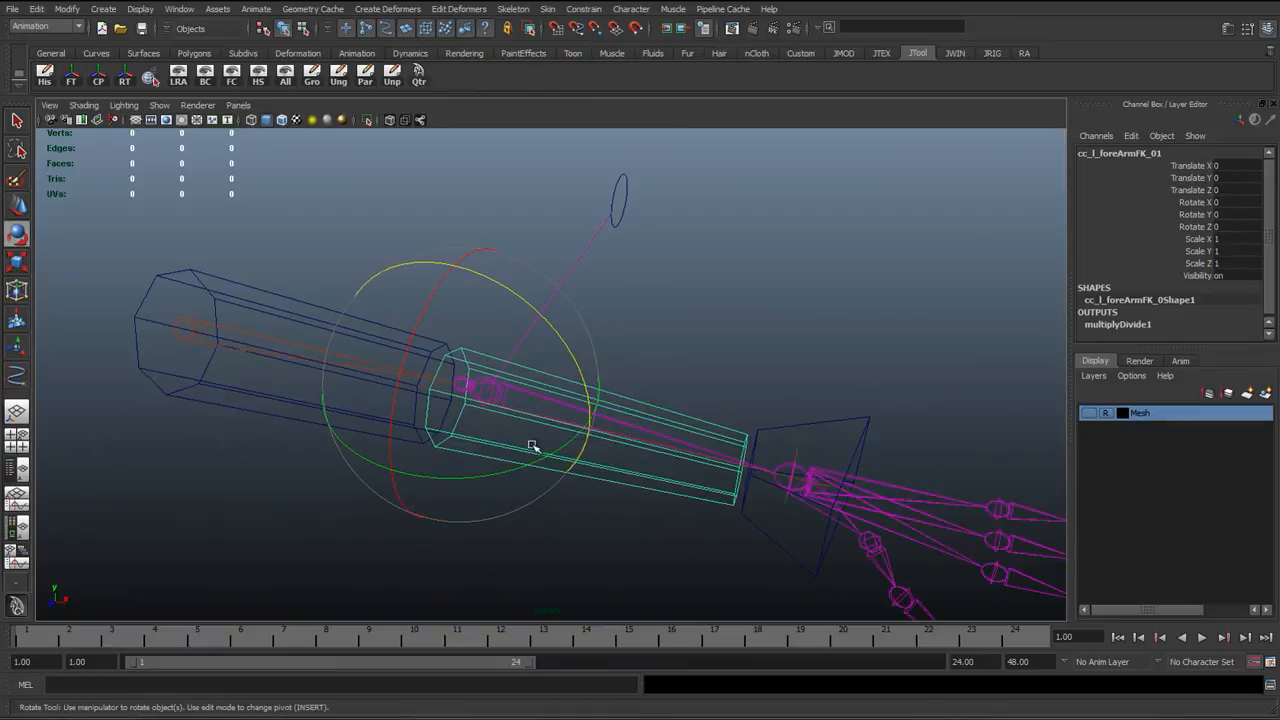
Step: Select the upper arm and forearm FK controls in turn and compare where their pivots sit relative to the joints
click(680, 337)
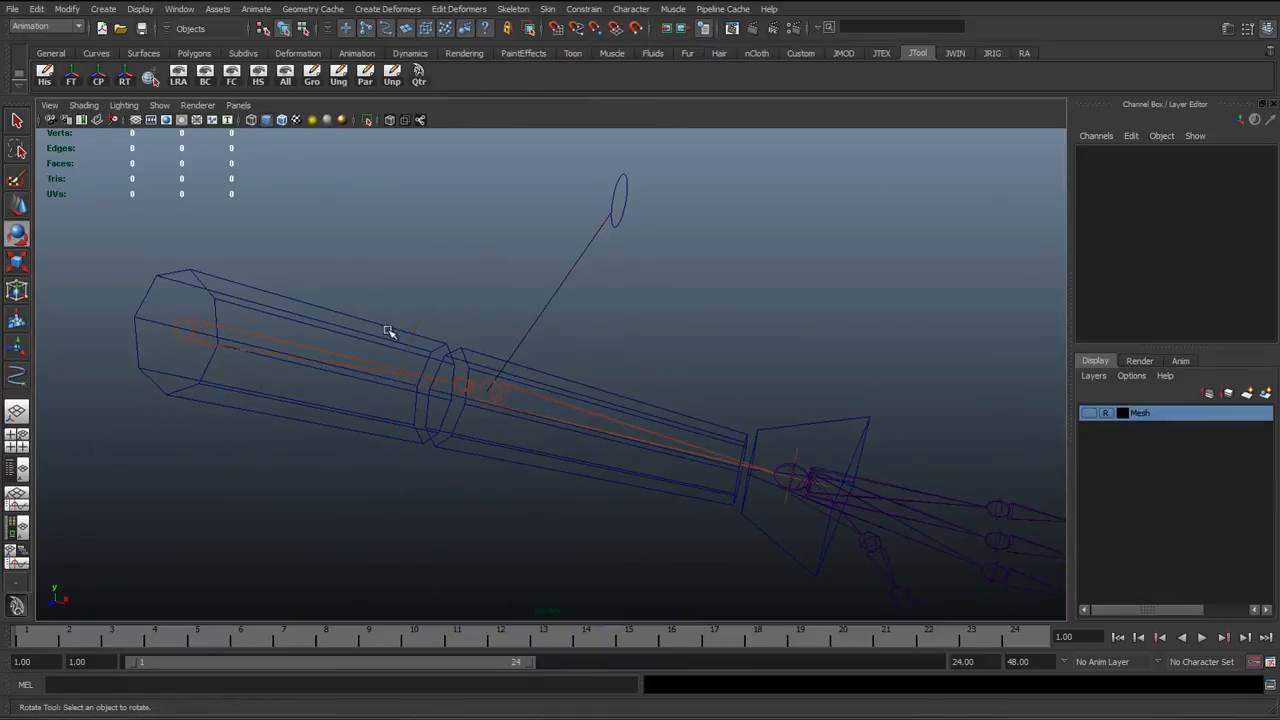
alt+drag(424, 340, 344, 432)
click(396, 340)
key(ctrl+z)
key(ctrl+z)
key(w)
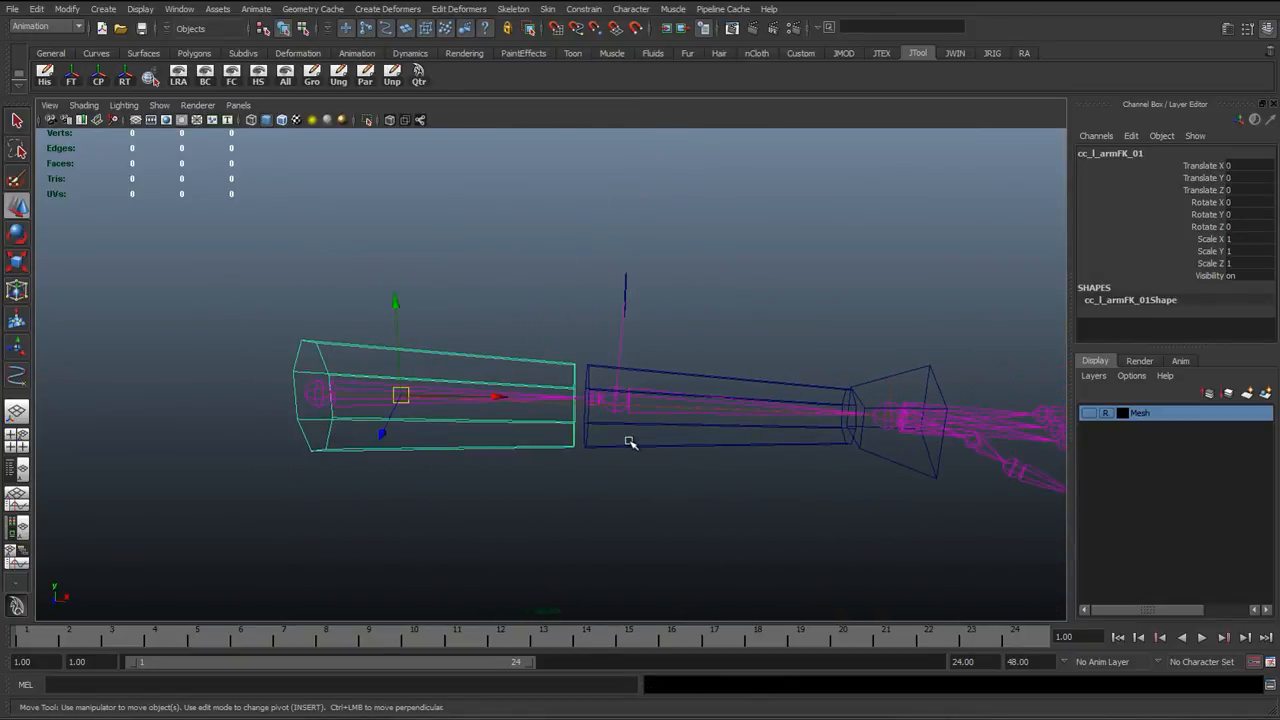
drag(630, 442, 637, 455)
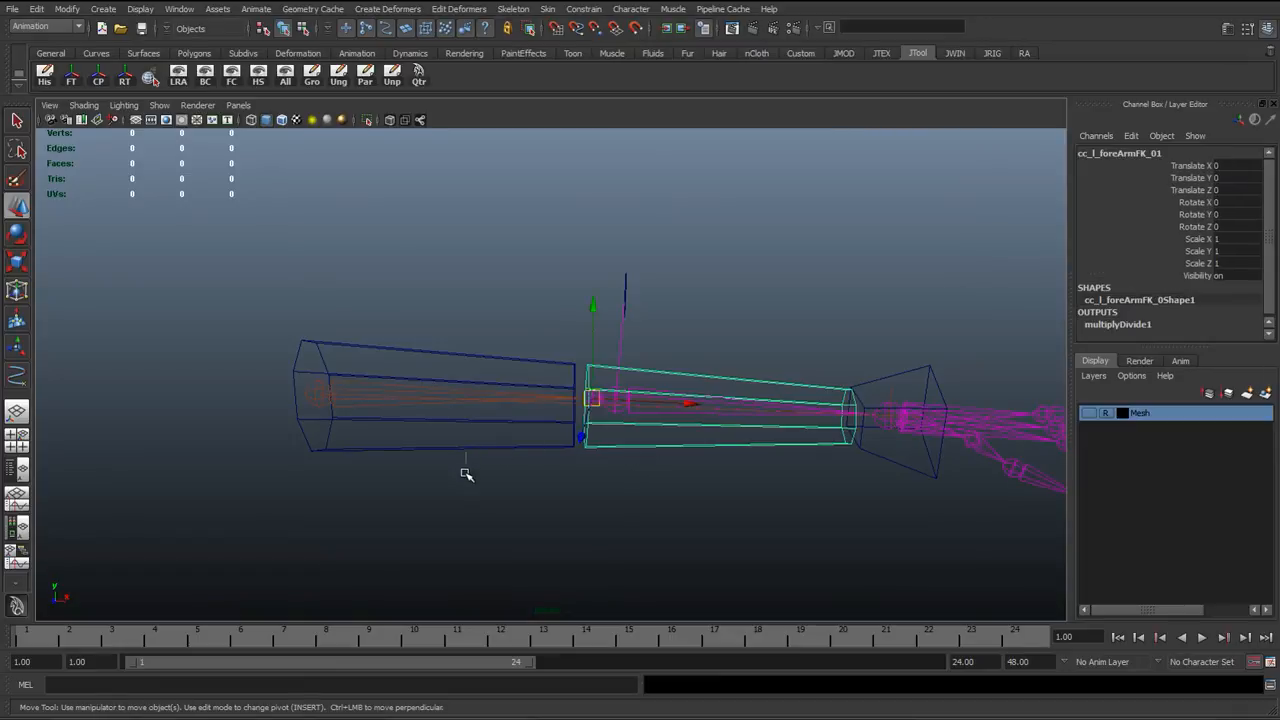
mouse_move(466, 473)
mouse_down()
mouse_move(486, 471)
mouse_move(457, 483)
mouse_move(477, 489)
mouse_up()
key(e)
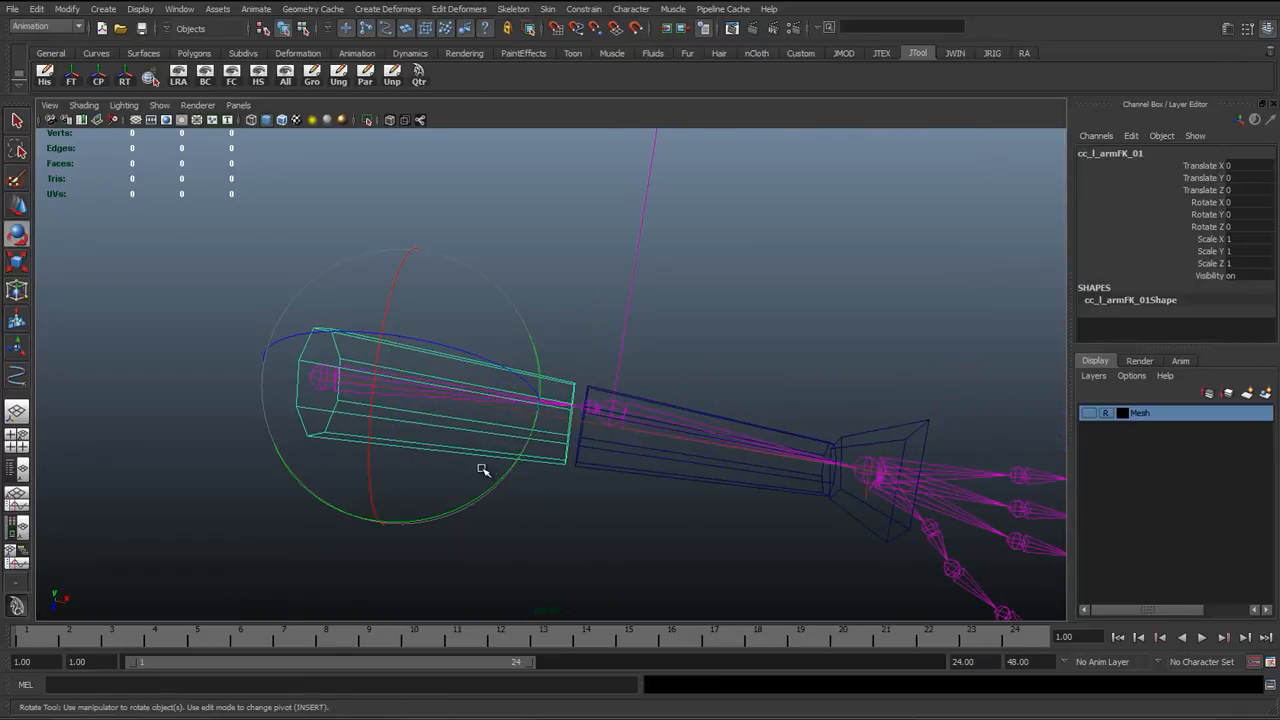
Step: Examine the upper arm FK control's pivot against the shoulder joint from above, using the move and rotate manipulators
key(w)
key(space)
drag(561, 450, 513, 456)
alt+middle_drag(513, 456, 525, 443)
scroll(525, 443, up, 5)
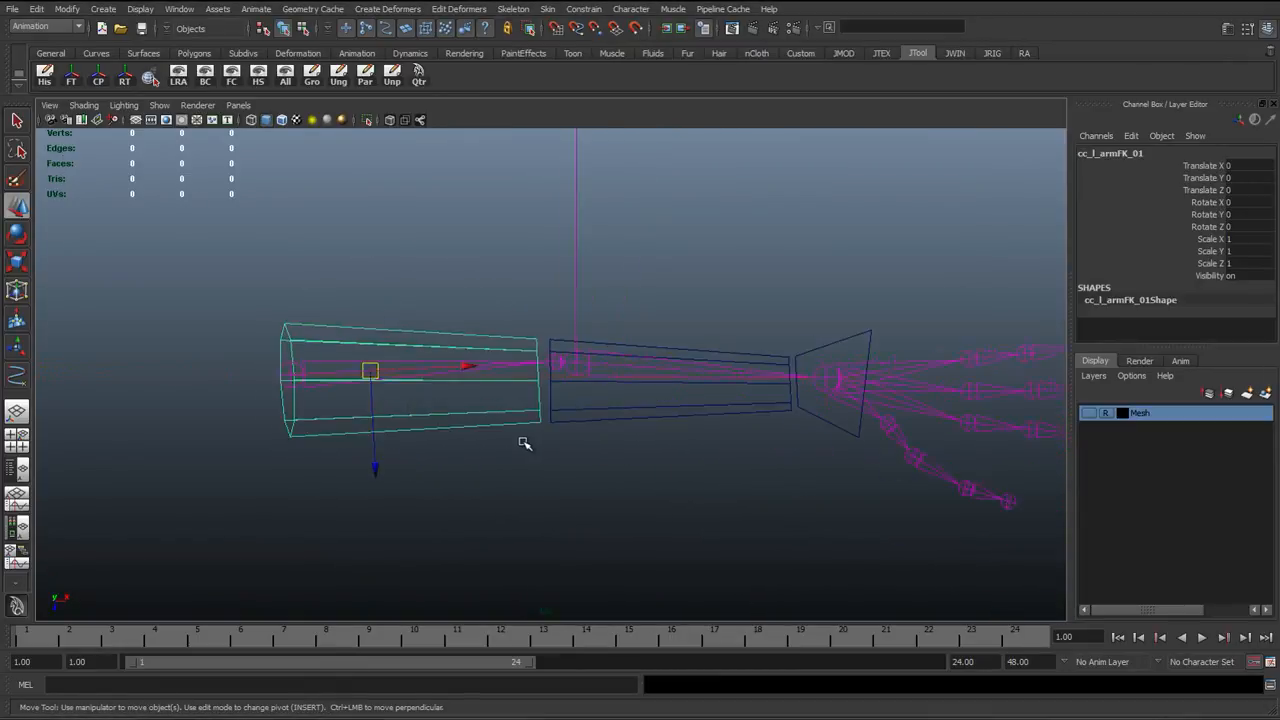
key(e)
scroll(486, 434, up, 3)
drag(655, 412, 682, 472)
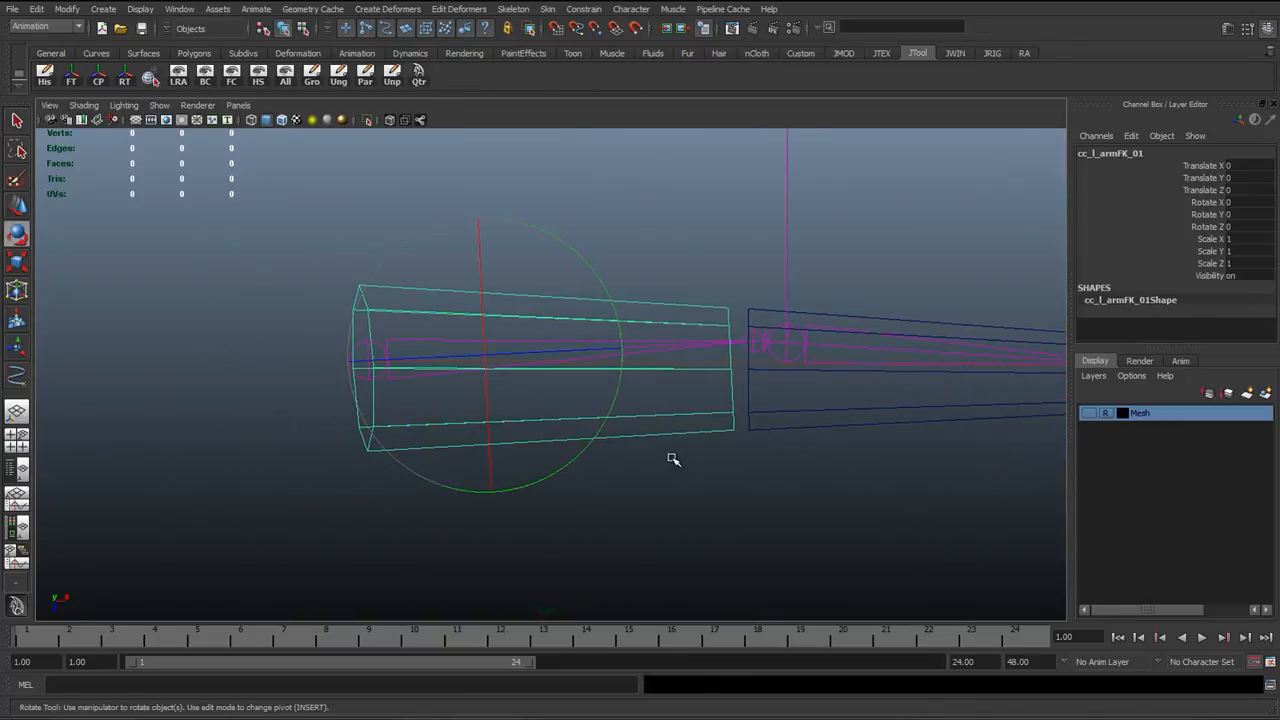
key(w)
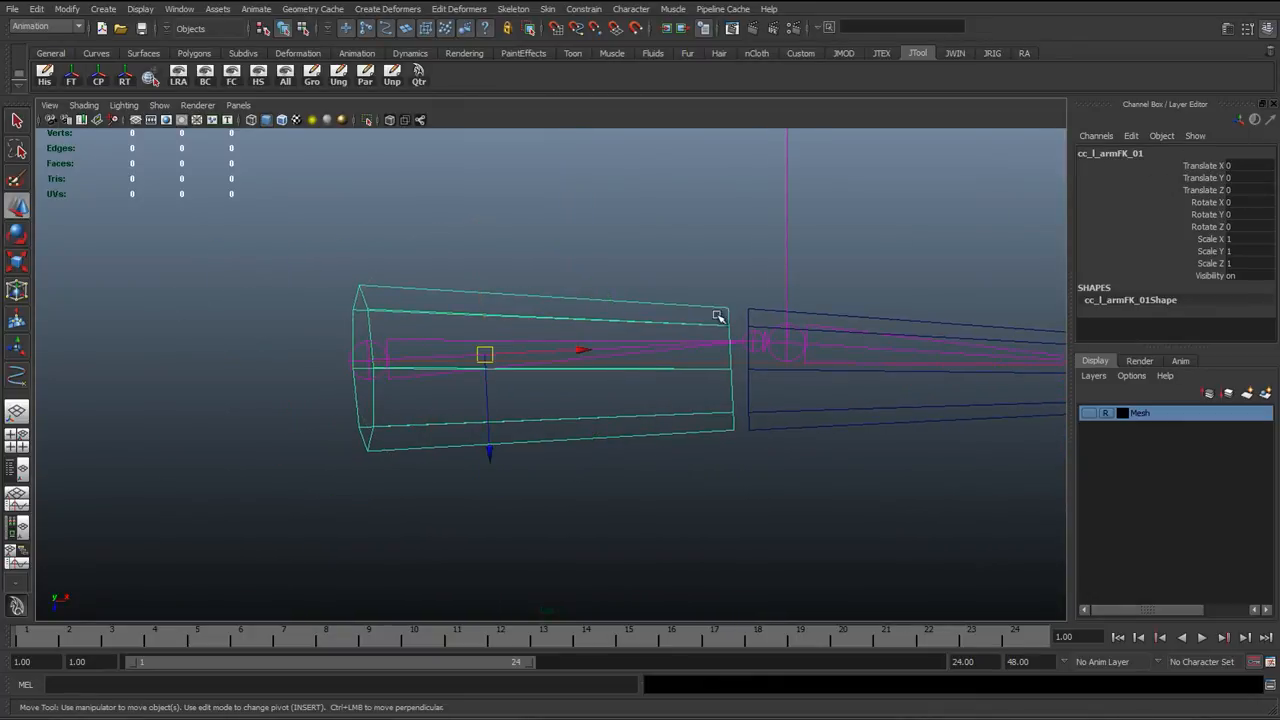
alt+middle_drag(537, 362, 491, 366)
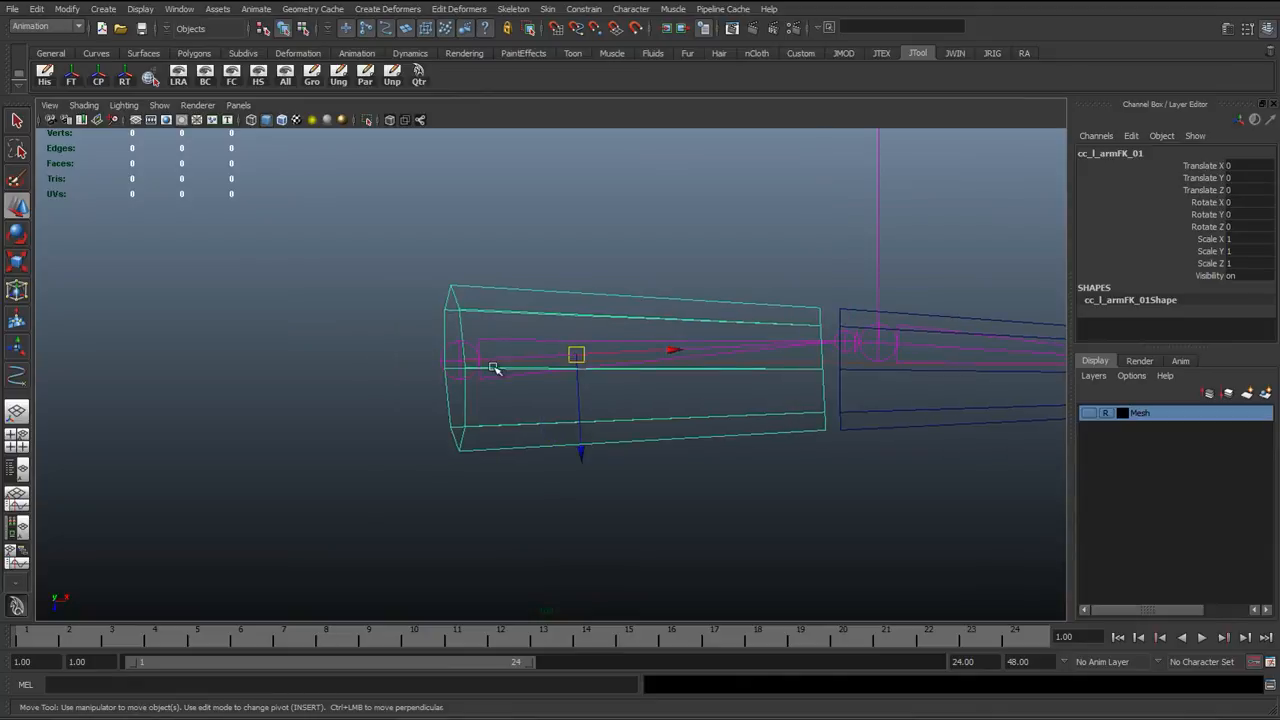
alt+right_drag(491, 366, 591, 378)
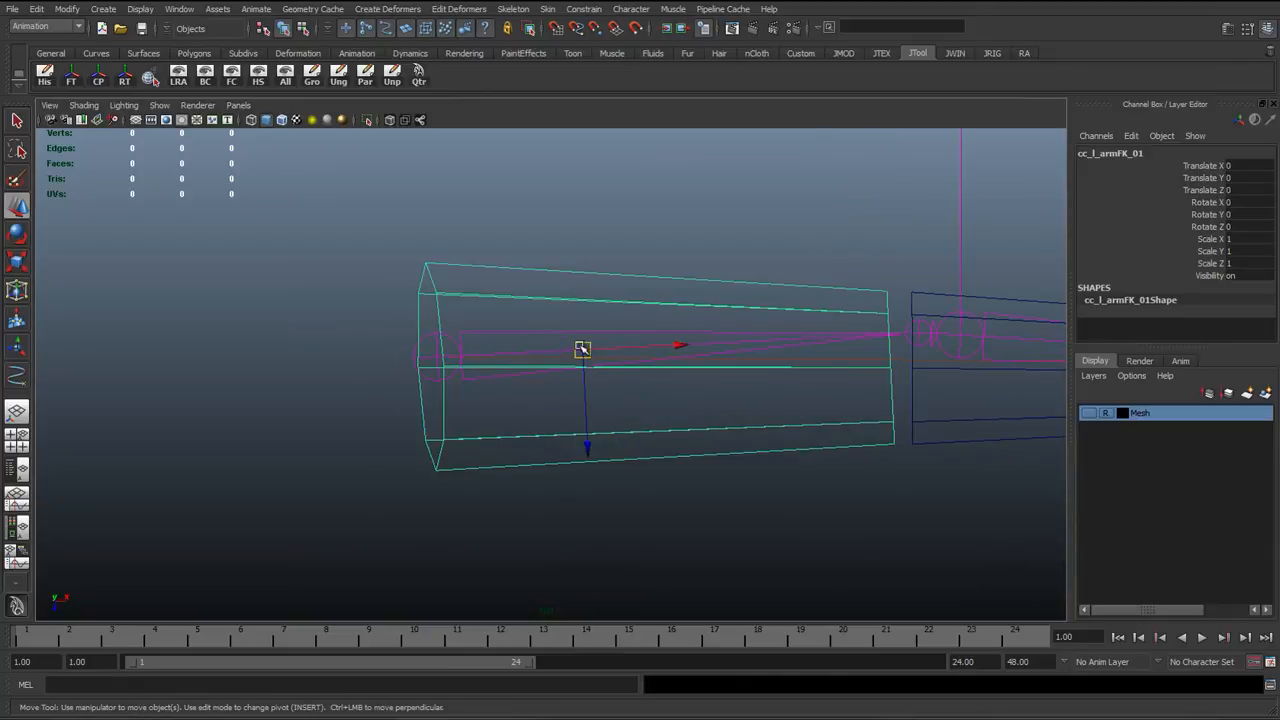
key(e)
alt+middle_drag(712, 343, 620, 492)
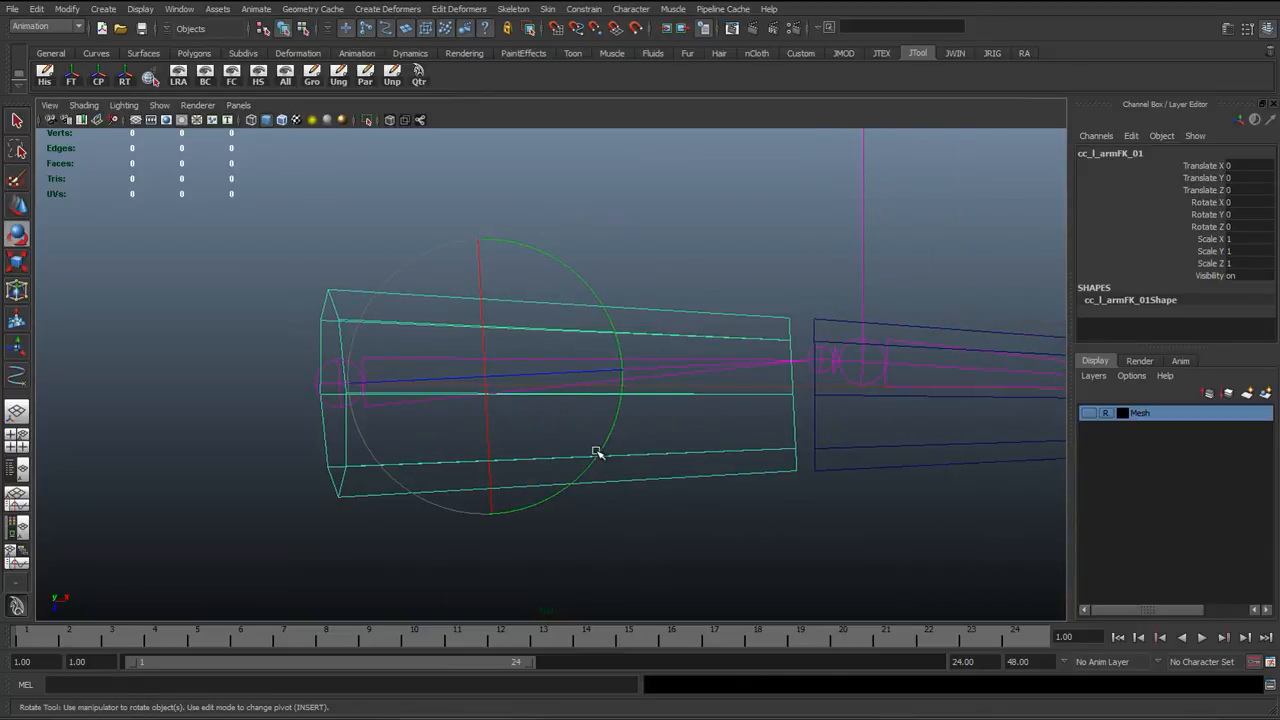
drag(595, 453, 789, 443)
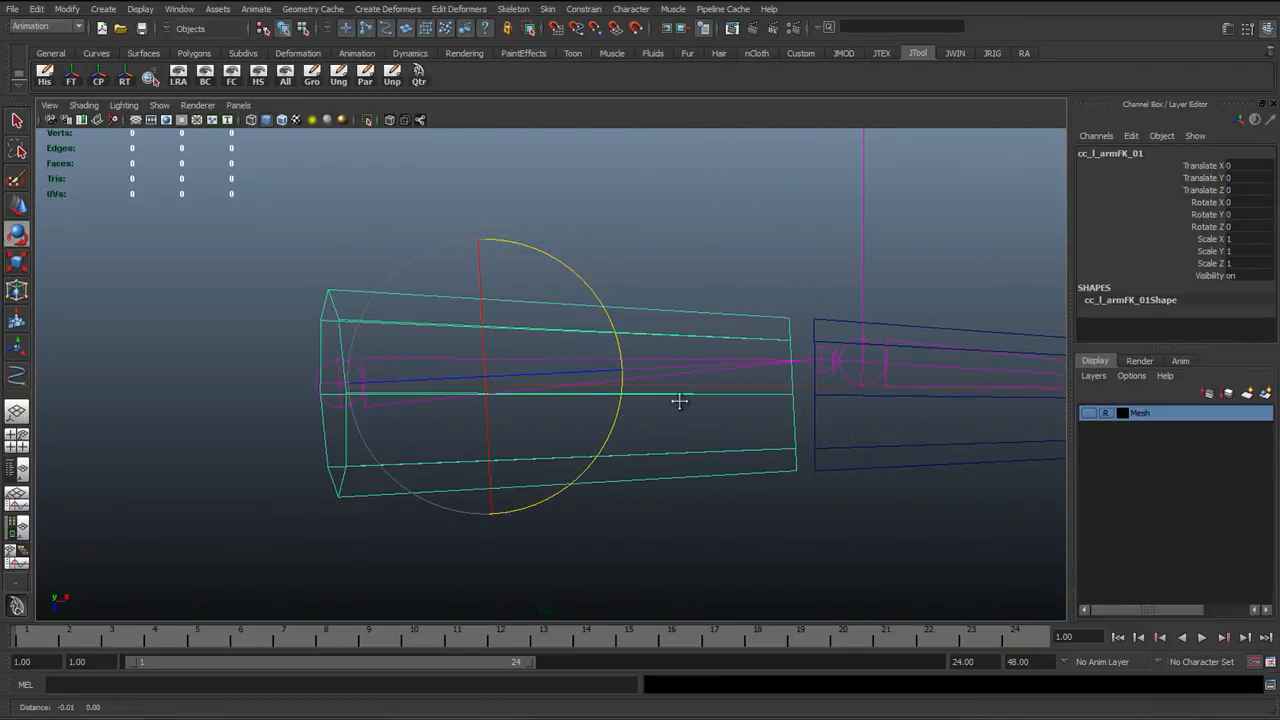
alt+middle_drag(679, 401, 755, 386)
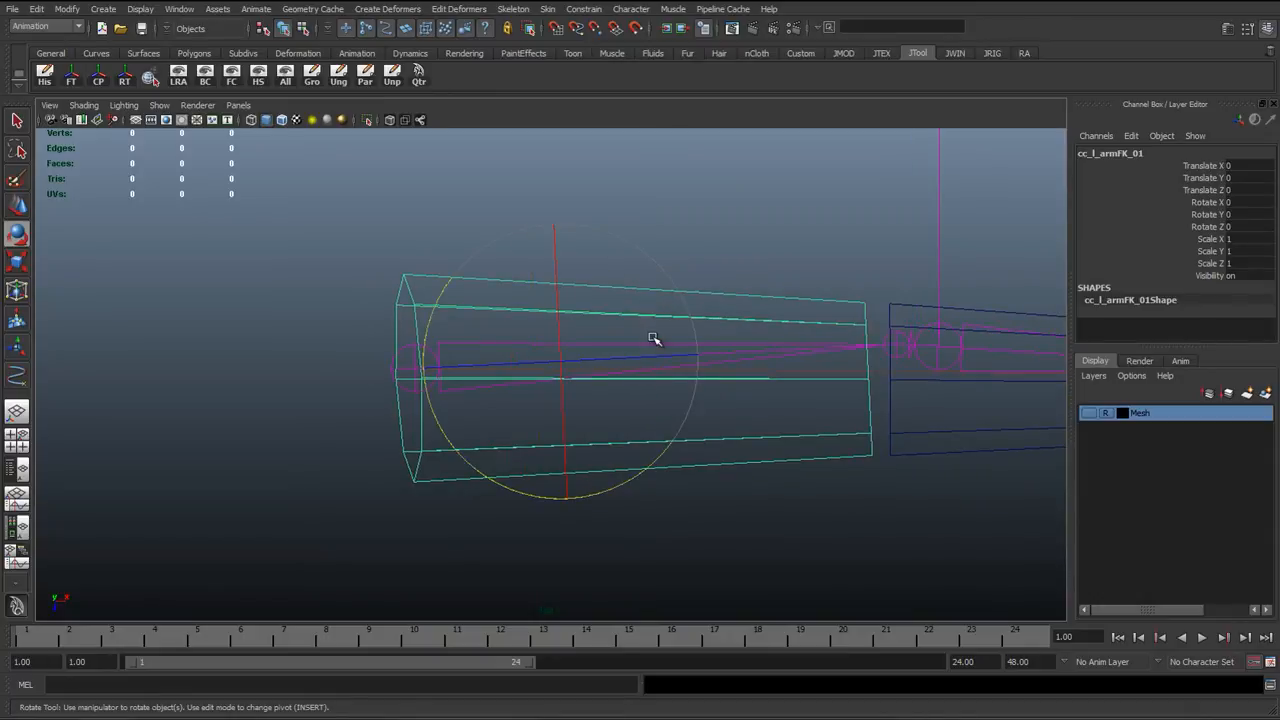
alt+middle_drag(652, 338, 614, 360)
click(737, 203)
click(646, 334)
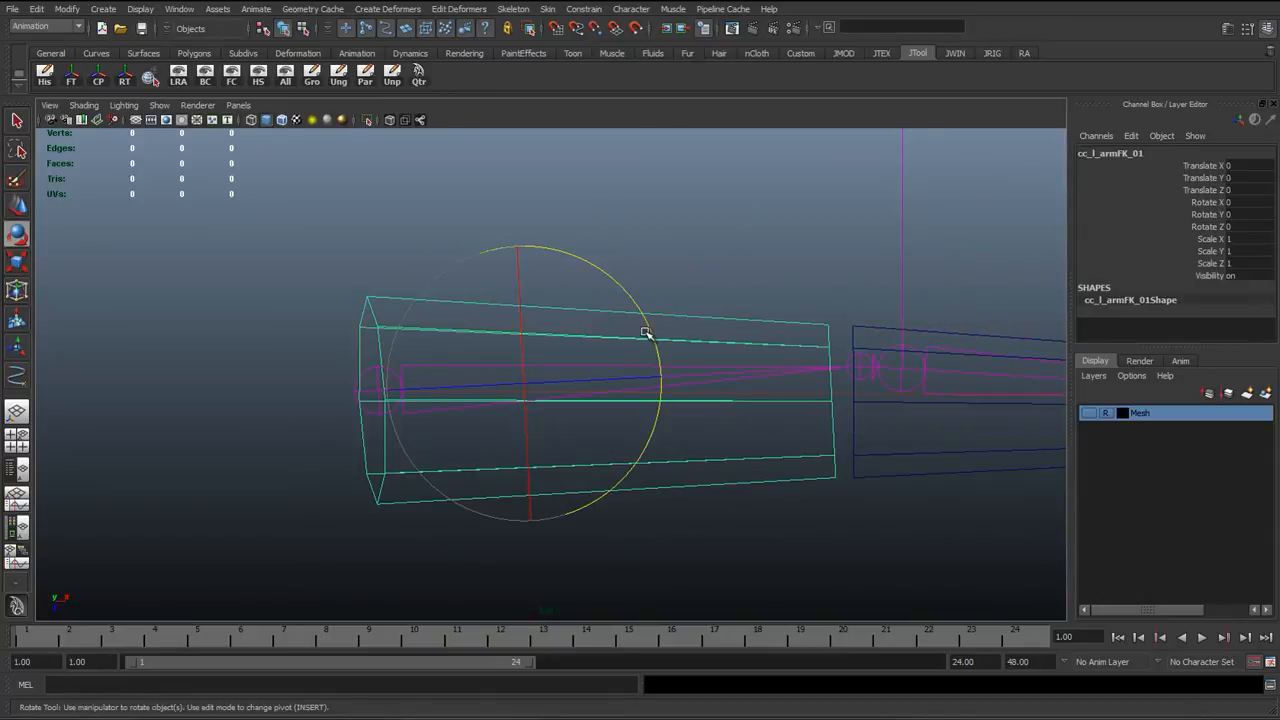
Step: Snap the upper arm FK control's pivot onto the shoulder joint
key(w)
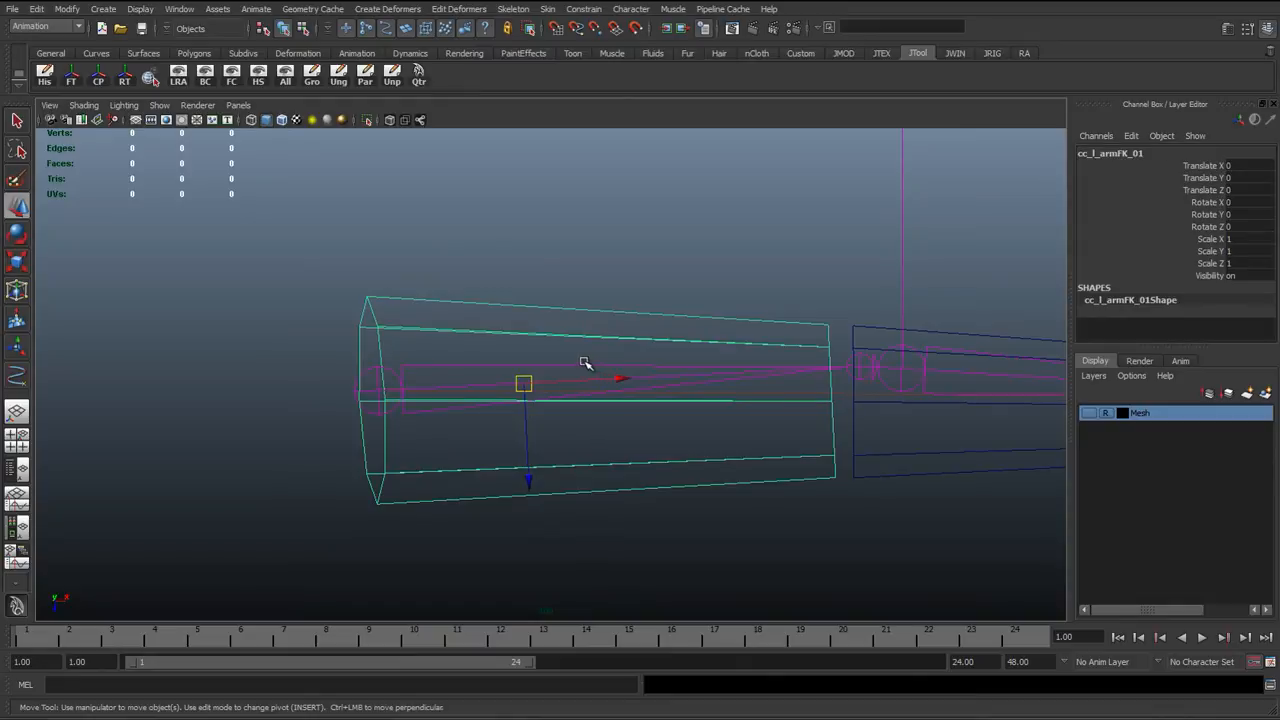
key(Insert)
scroll(525, 405, up, 1)
scroll(525, 405, up, 3)
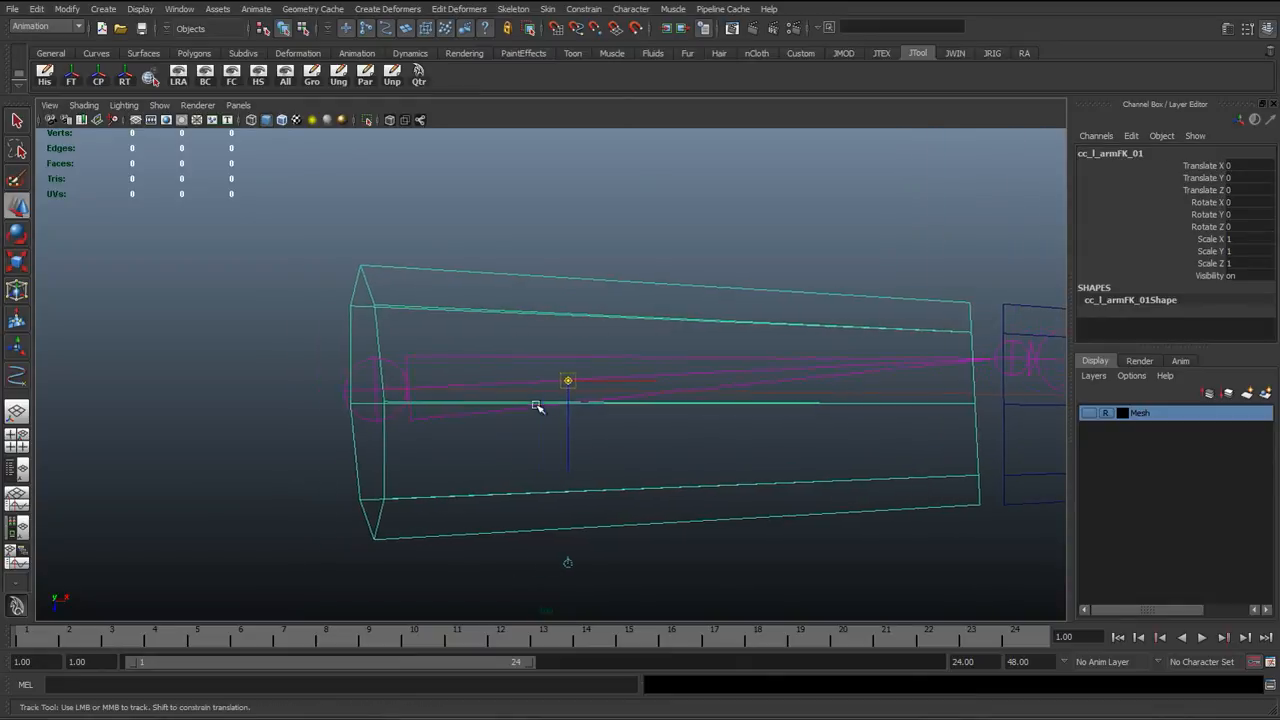
middle_drag(482, 382, 437, 371)
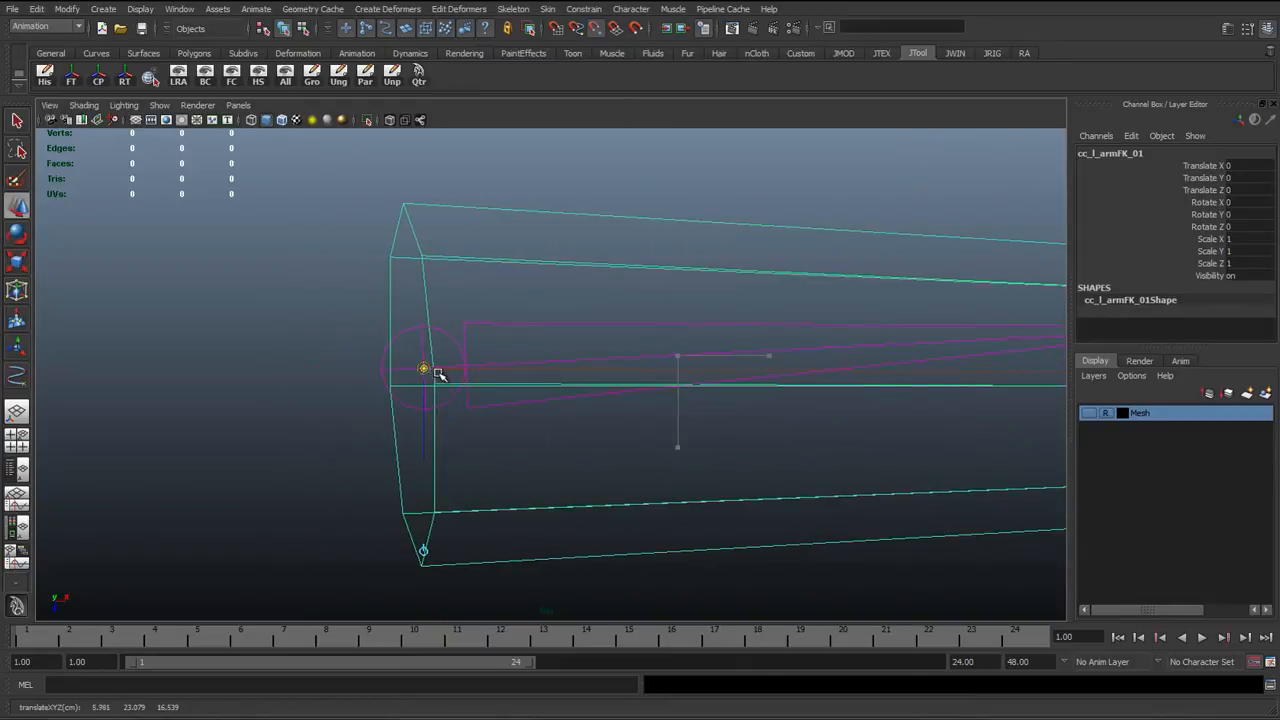
key(Insert)
scroll(423, 388, down, 2)
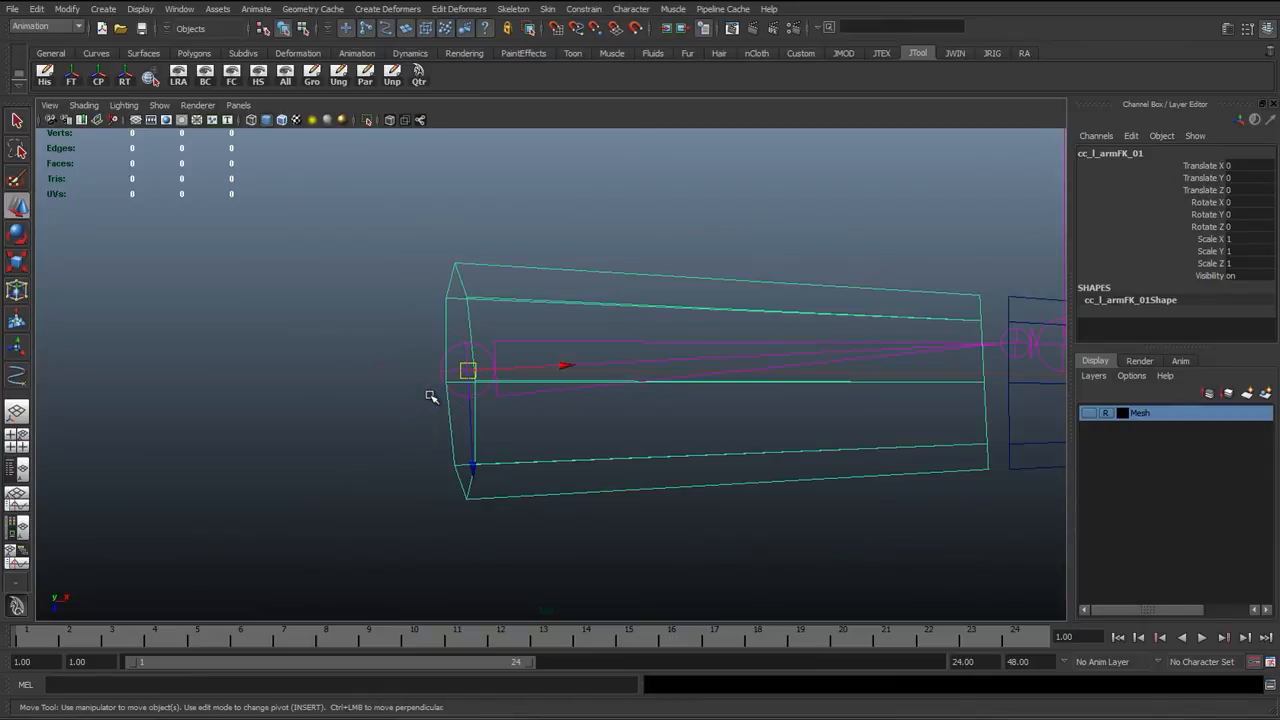
Step: Rotate the upper arm FK control in Y to about 7 and then -21 degrees, and undo these test rotations
alt+drag(431, 389, 467, 376)
key(e)
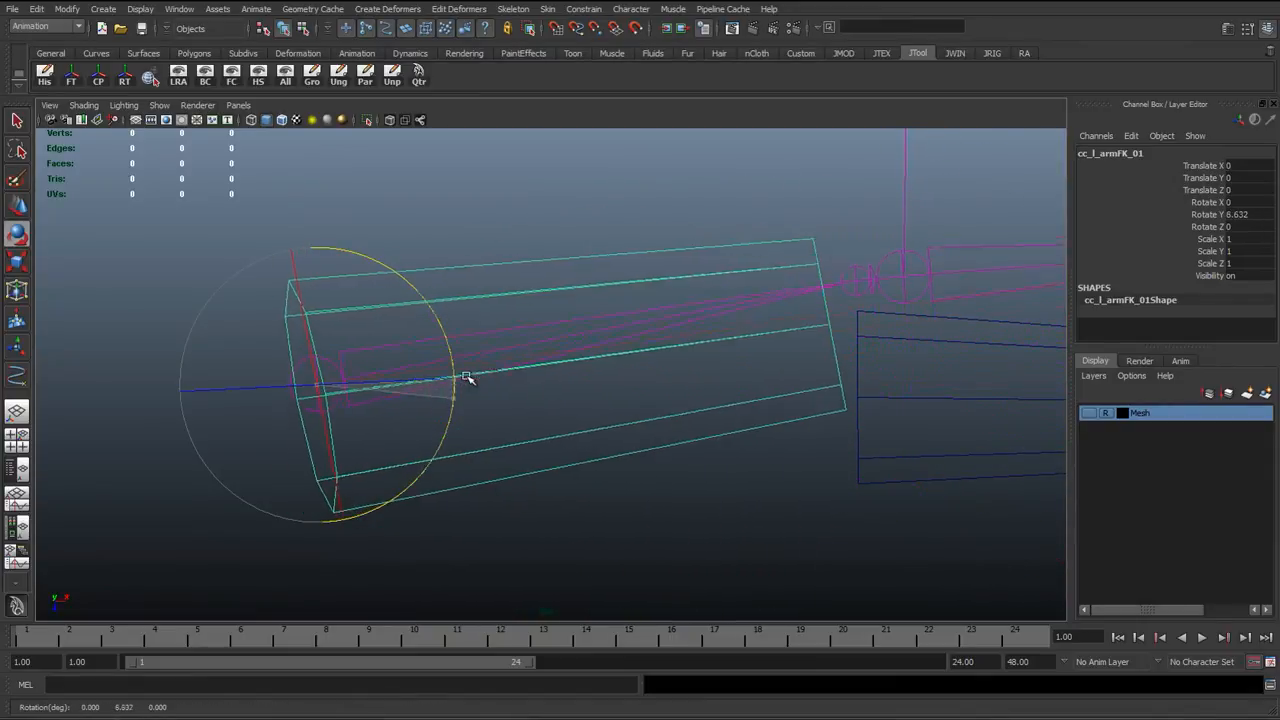
key(ctrl+z)
key(space)
drag(550, 381, 557, 340)
mouse_move(420, 475)
mouse_down()
mouse_move(468, 431)
mouse_move(435, 478)
mouse_up()
key(ctrl+z)
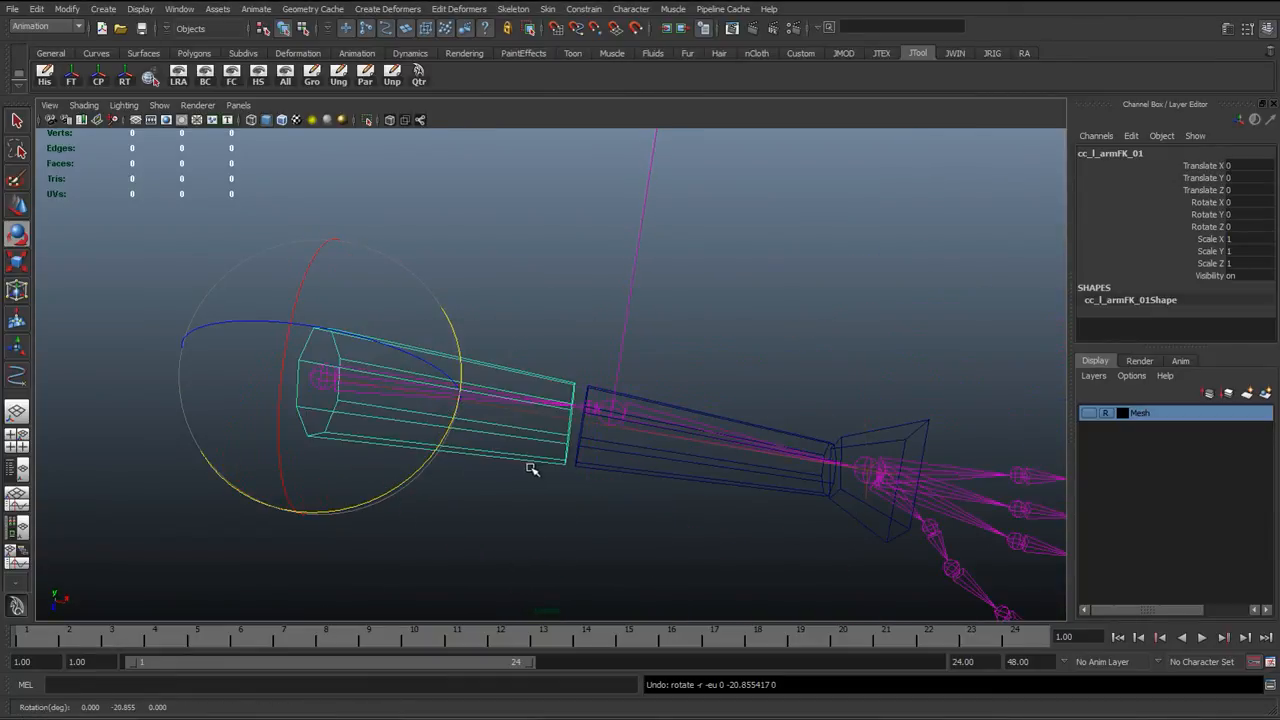
Step: Show the scene hierarchy beside the view and reveal the forearm FK control's parent group, grp_l_foreArmFK_rotOff01, in it
alt+drag(530, 467, 511, 436)
click(595, 478)
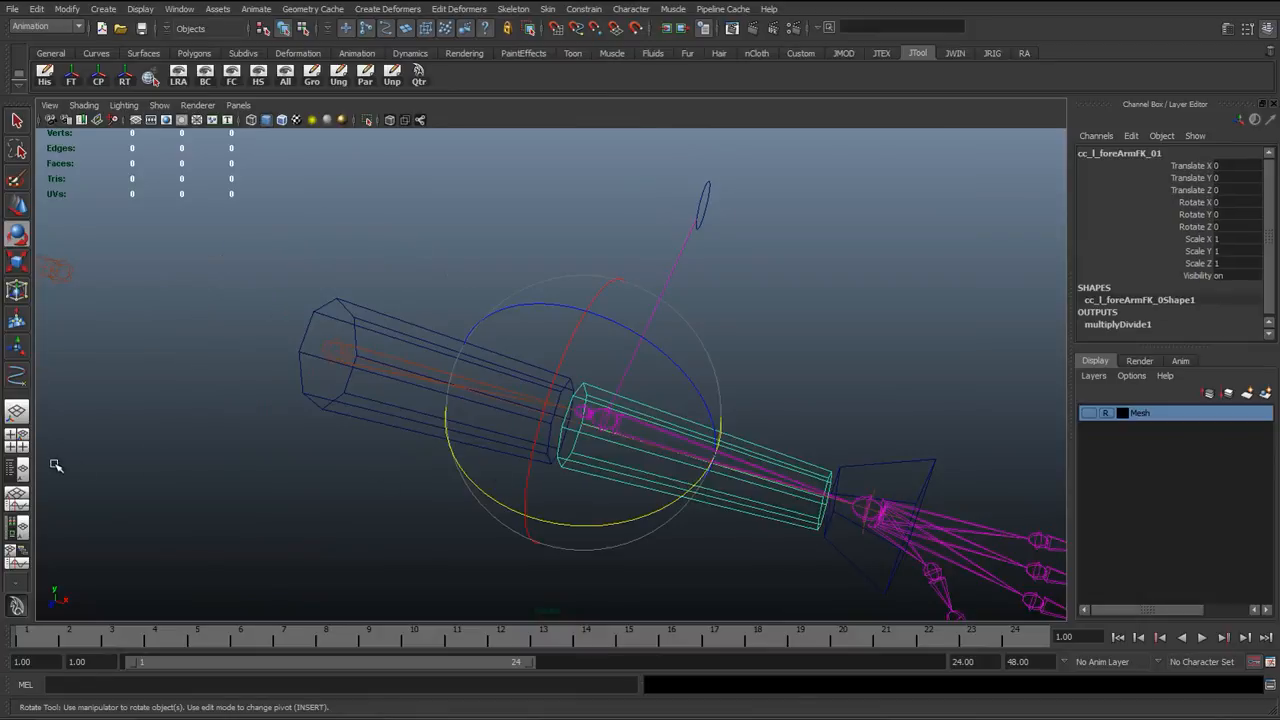
click(17, 468)
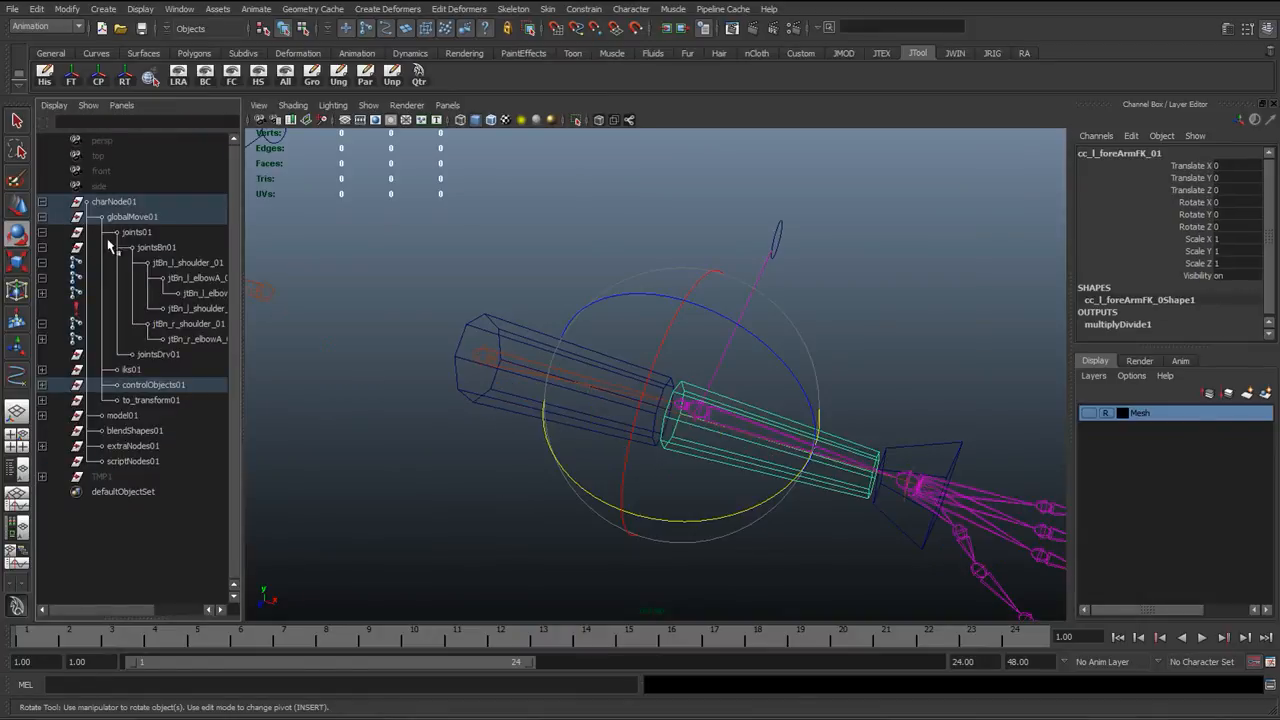
alt+drag(646, 410, 670, 411)
key(q)
alt+right_drag(670, 411, 703, 458)
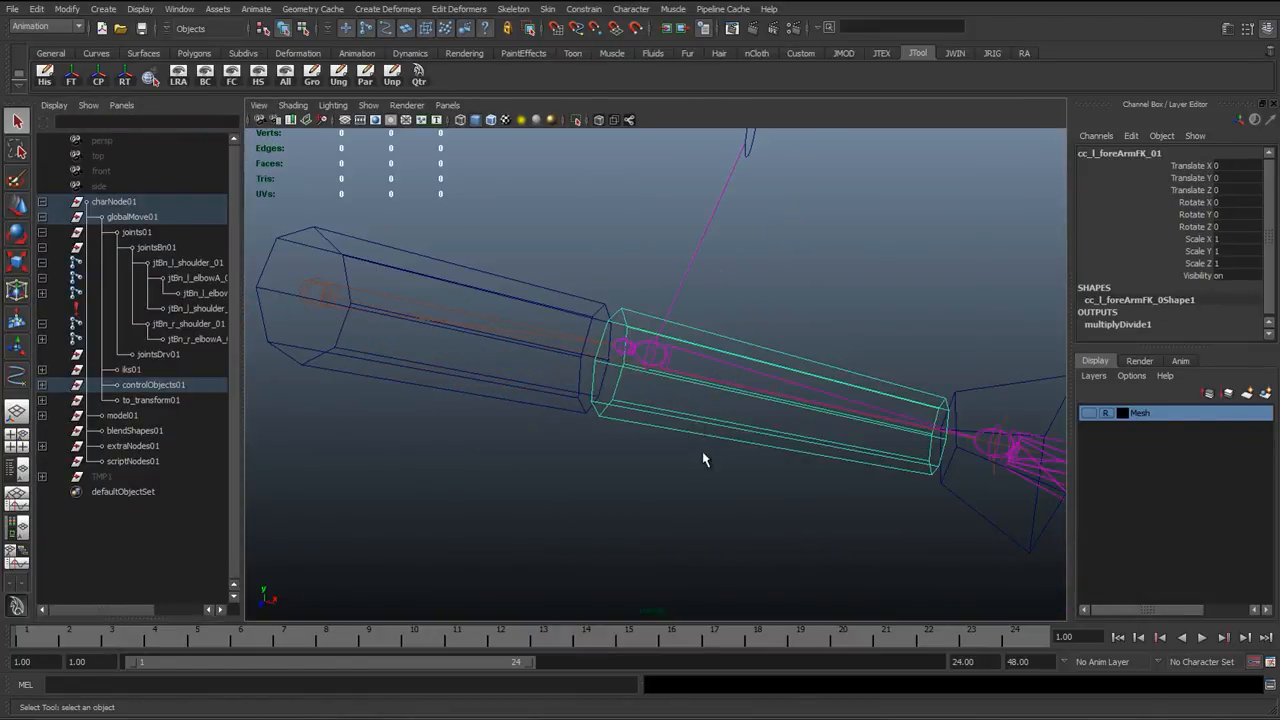
key(Up)
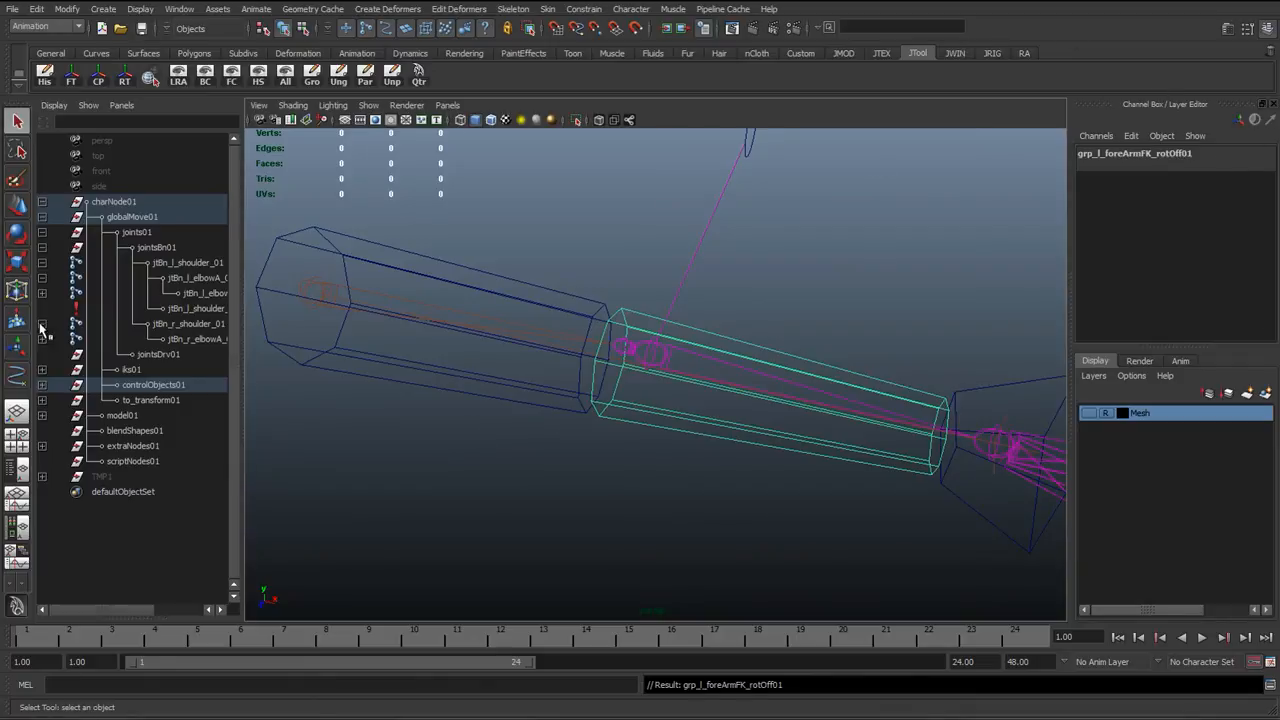
key(f)
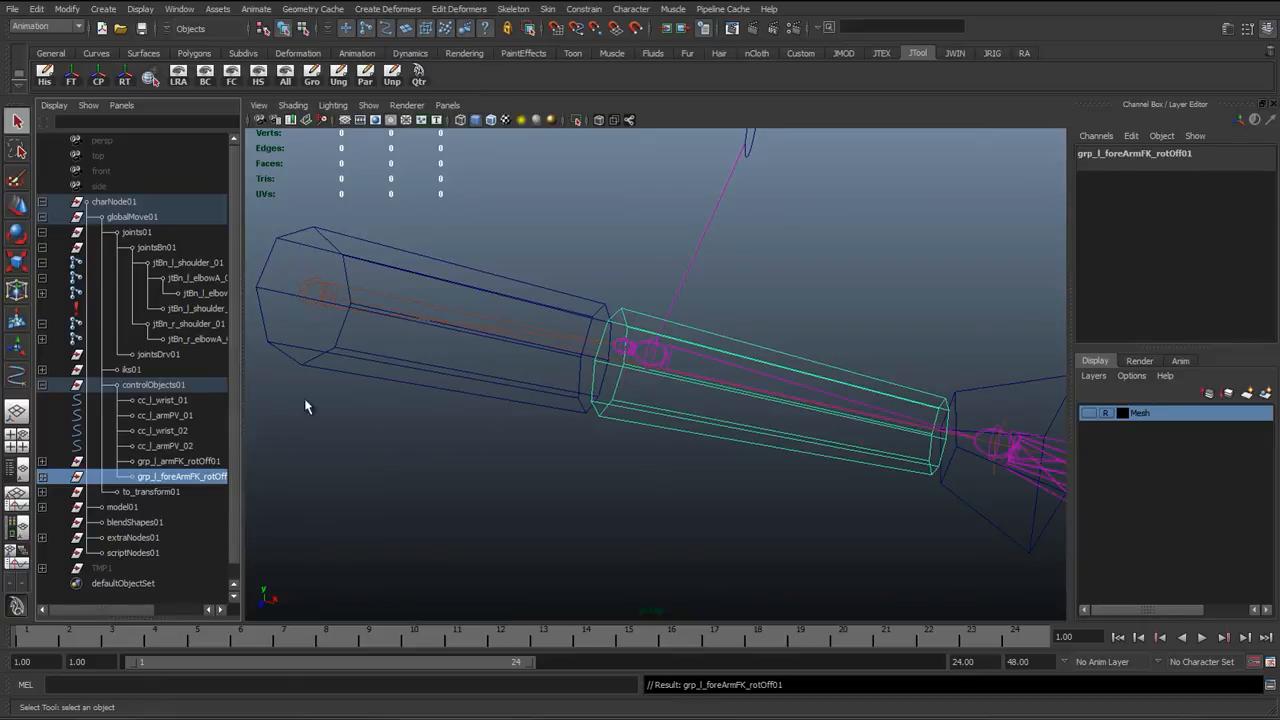
Step: Try rotating the upper arm FK control in Y to check whether the forearm control follows, and undo the rotation
click(357, 348)
key(e)
drag(420, 349, 346, 386)
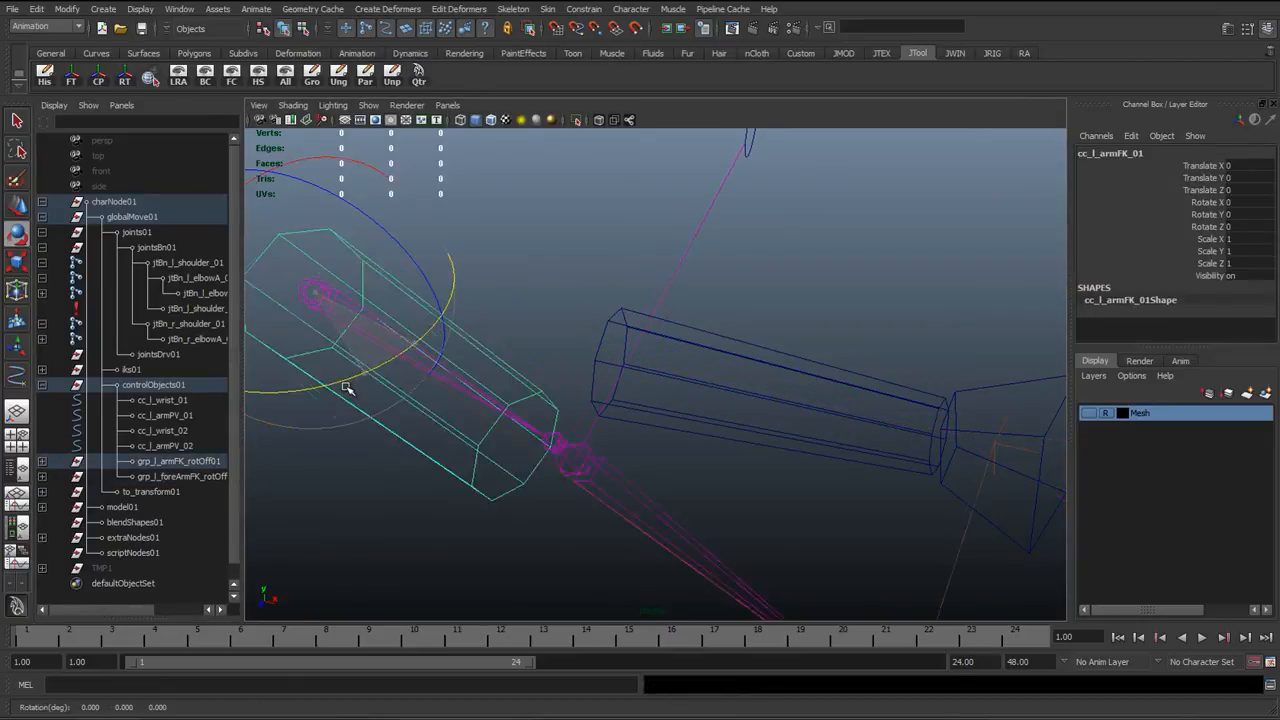
key(ctrl+z)
Step: Parent the forearm FK control's group grp_l_foreArmFK_rotOff01 under the upper arm FK control cc_l_armFK_01
click(748, 349)
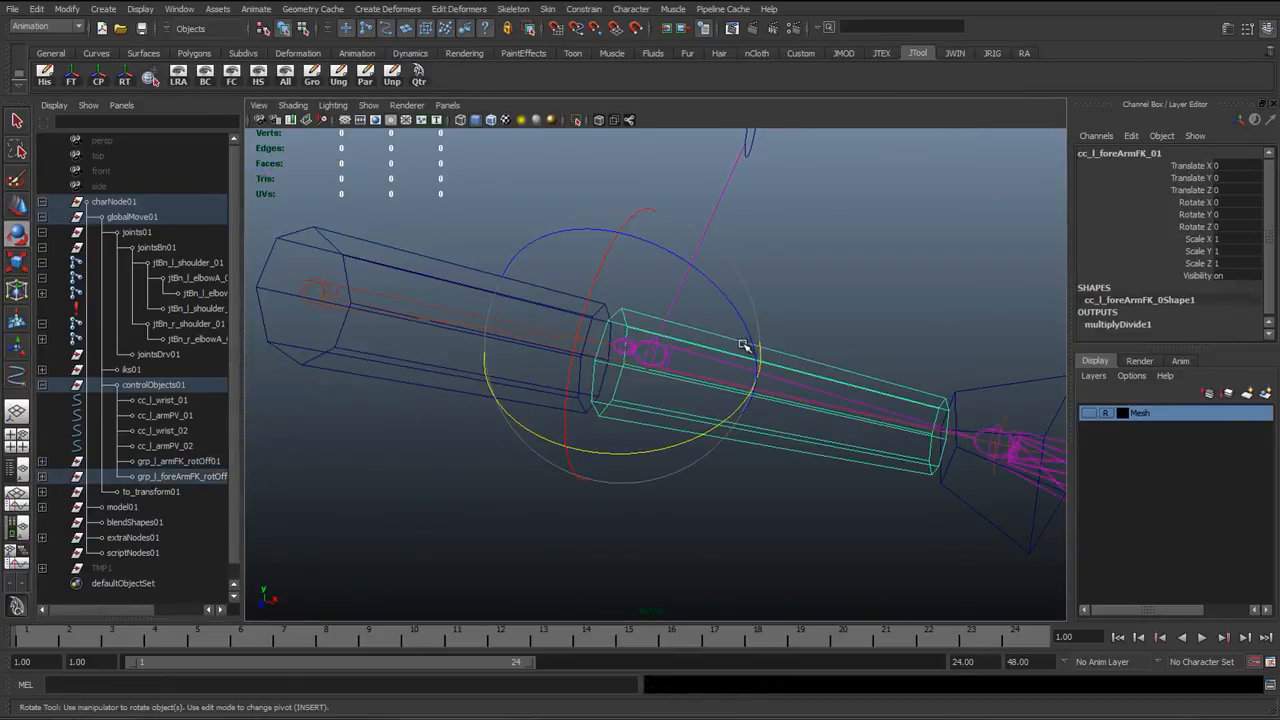
key(Up)
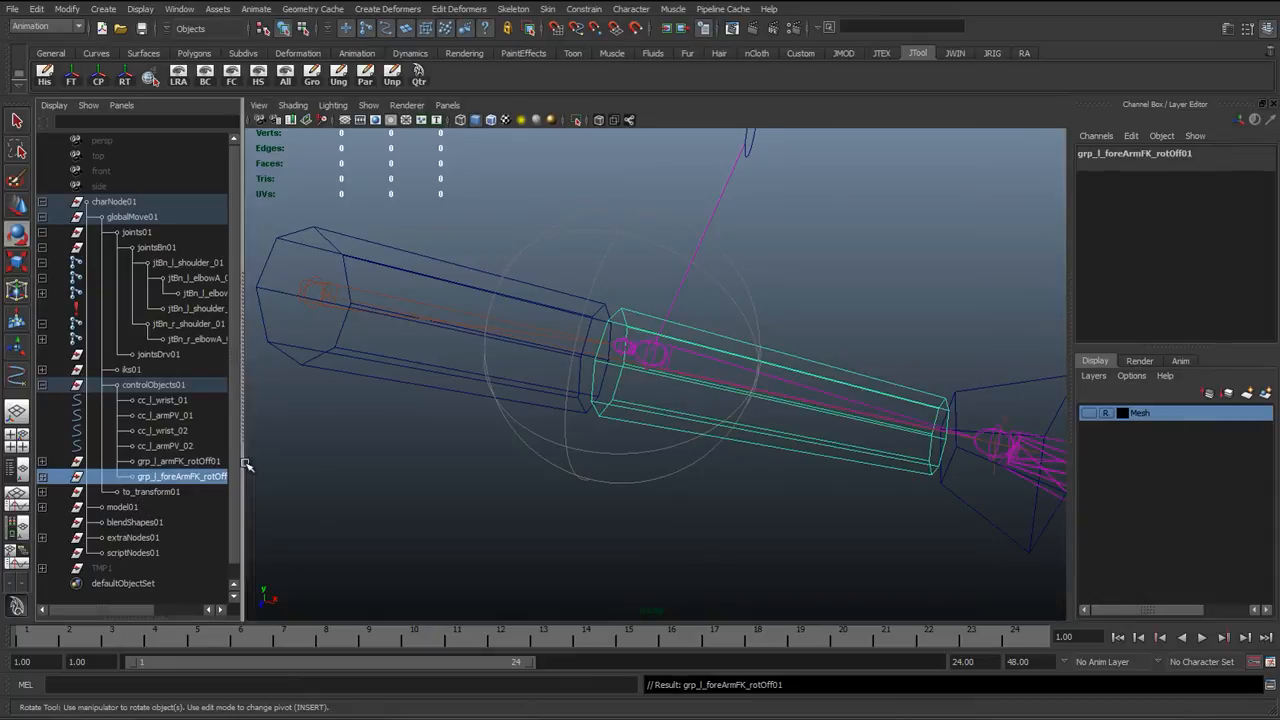
drag(247, 466, 332, 466)
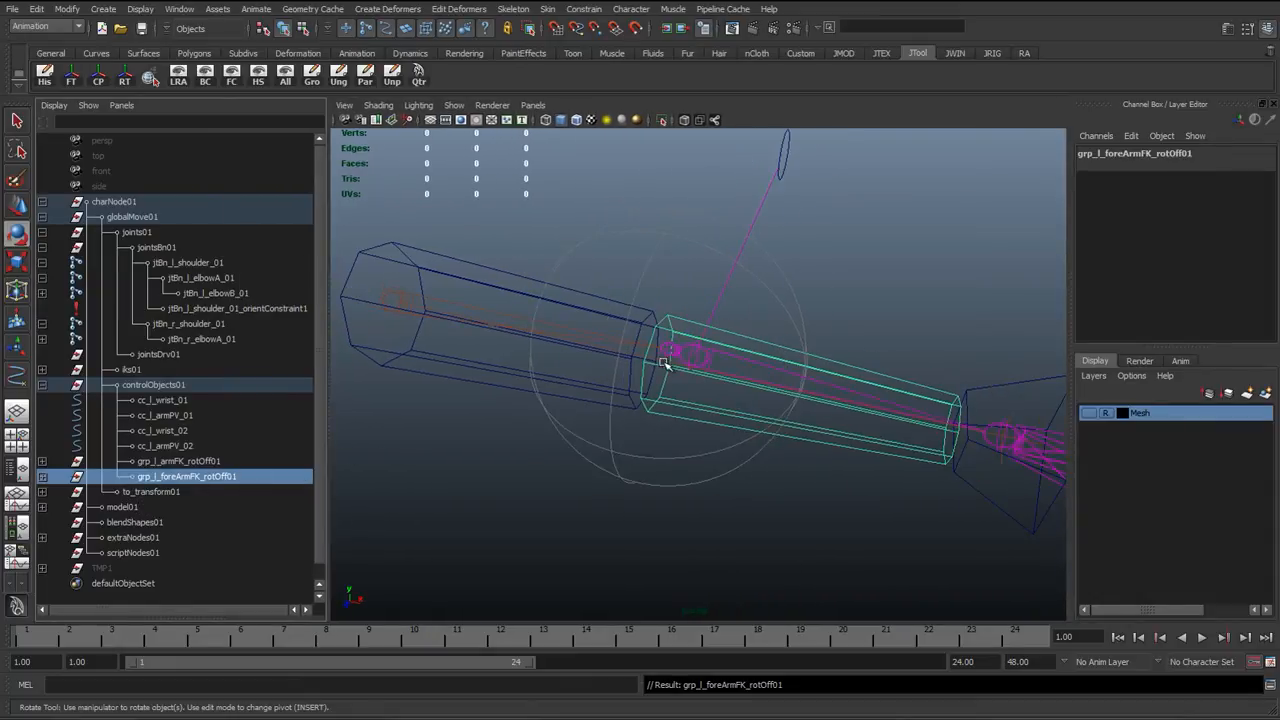
click(43, 462)
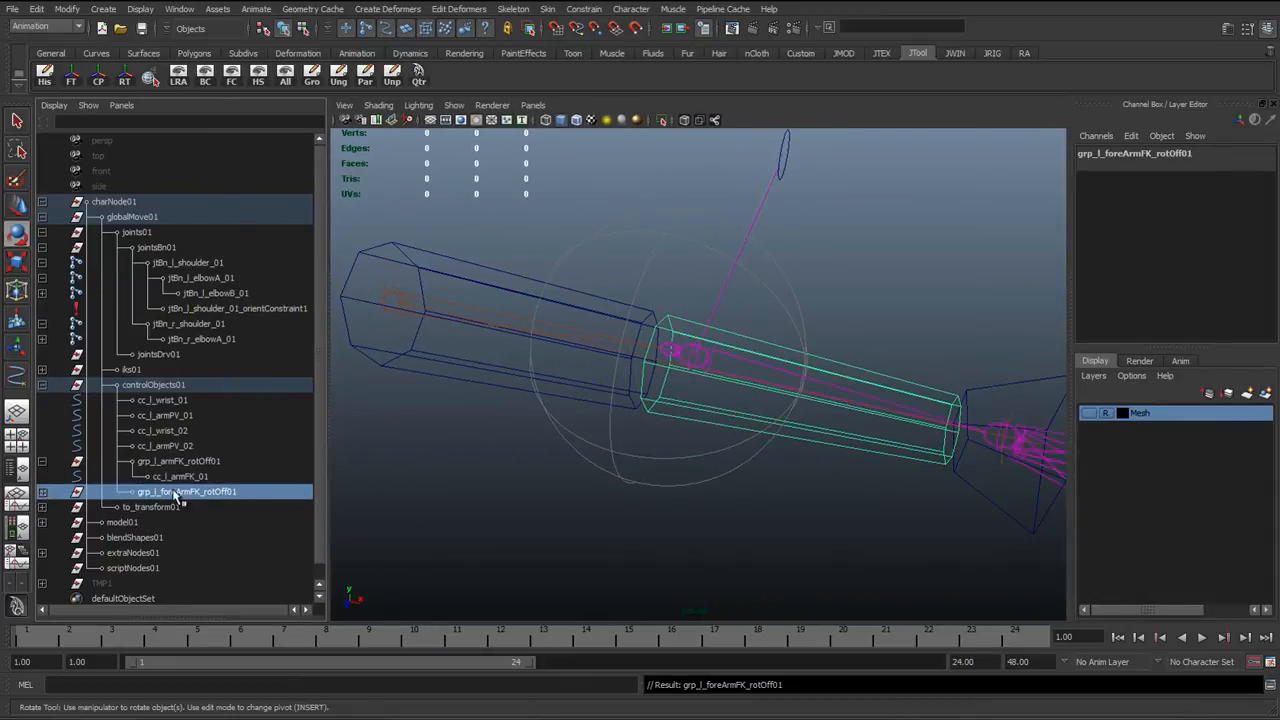
middle_drag(200, 491, 176, 482)
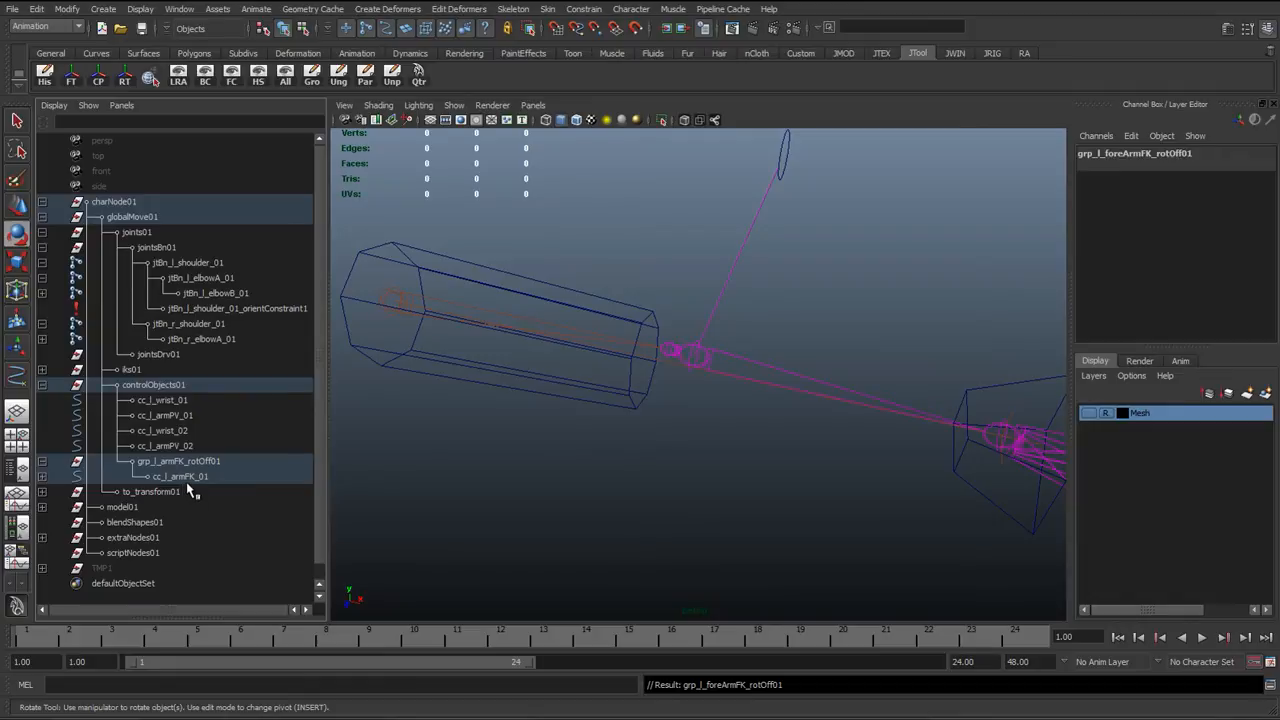
Step: Inspect the new hierarchy under cc_l_armFK_01 and the placement of grp_l_foreArmFK_rotOff01 and grp_l_armFK_rotOff01 in the view
alt+drag(440, 460, 565, 455)
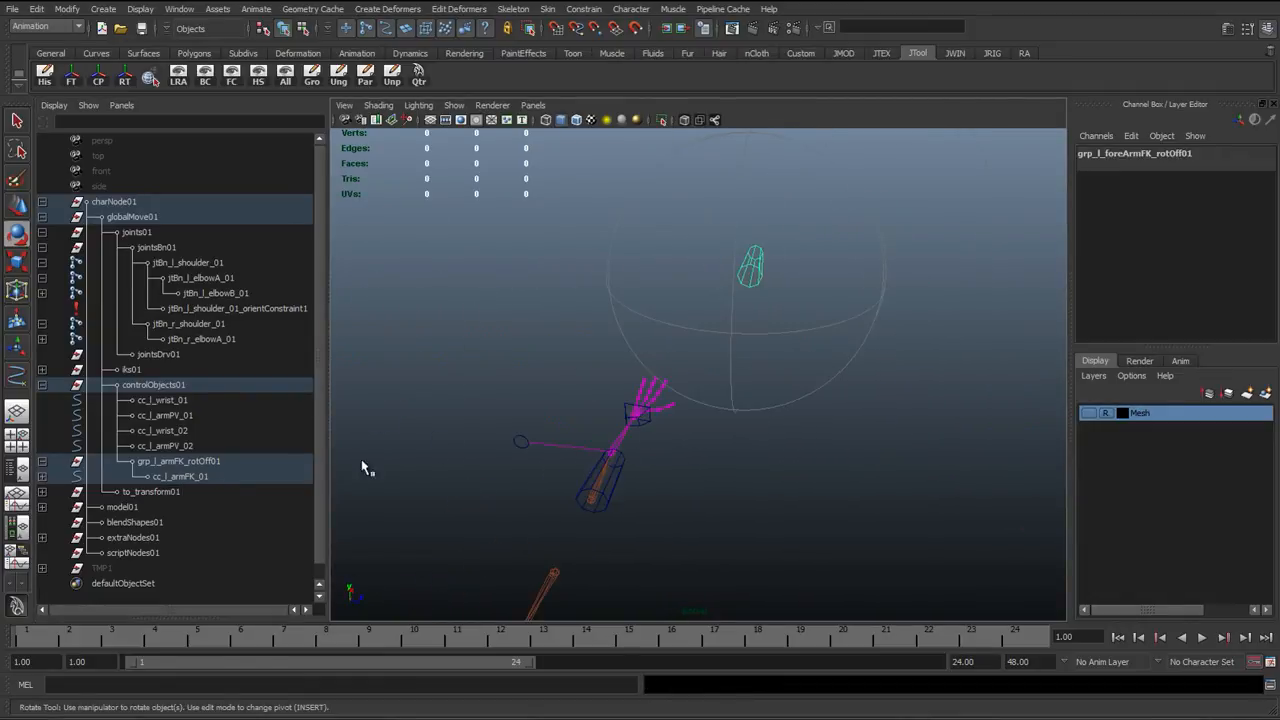
click(196, 463)
click(196, 477)
click(42, 476)
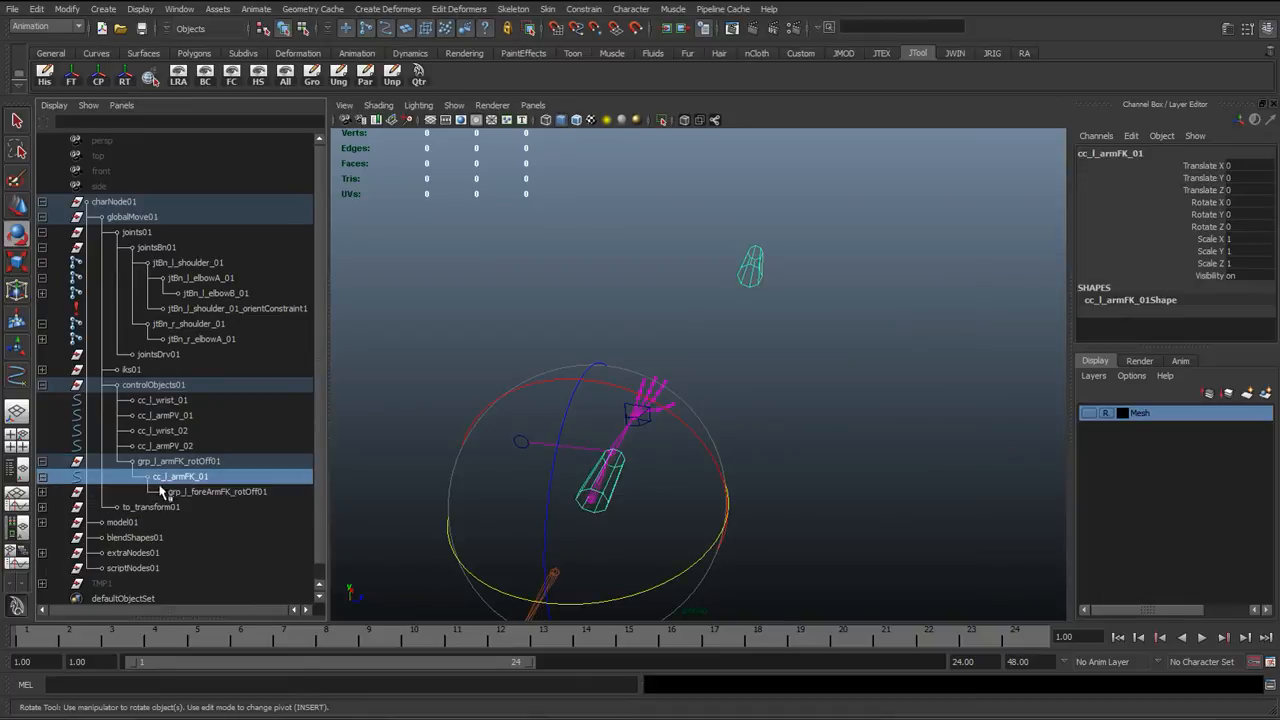
click(215, 492)
alt+drag(521, 456, 171, 491)
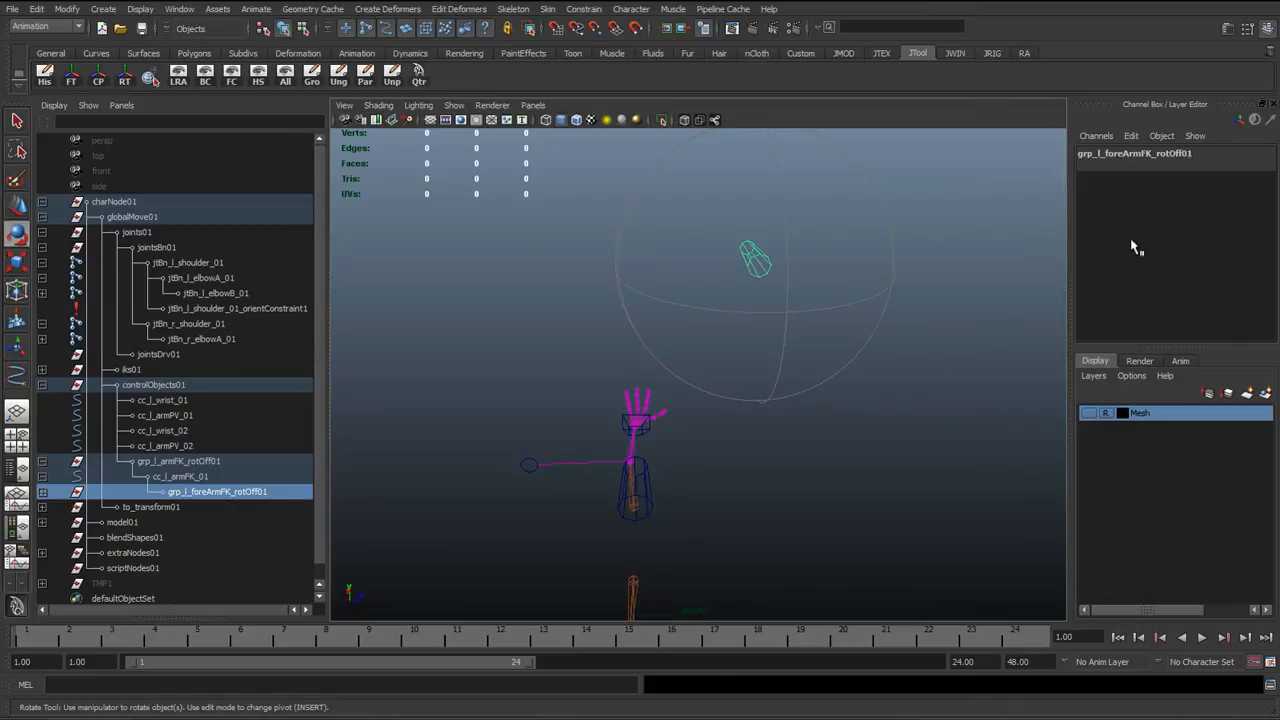
alt+drag(866, 315, 760, 330)
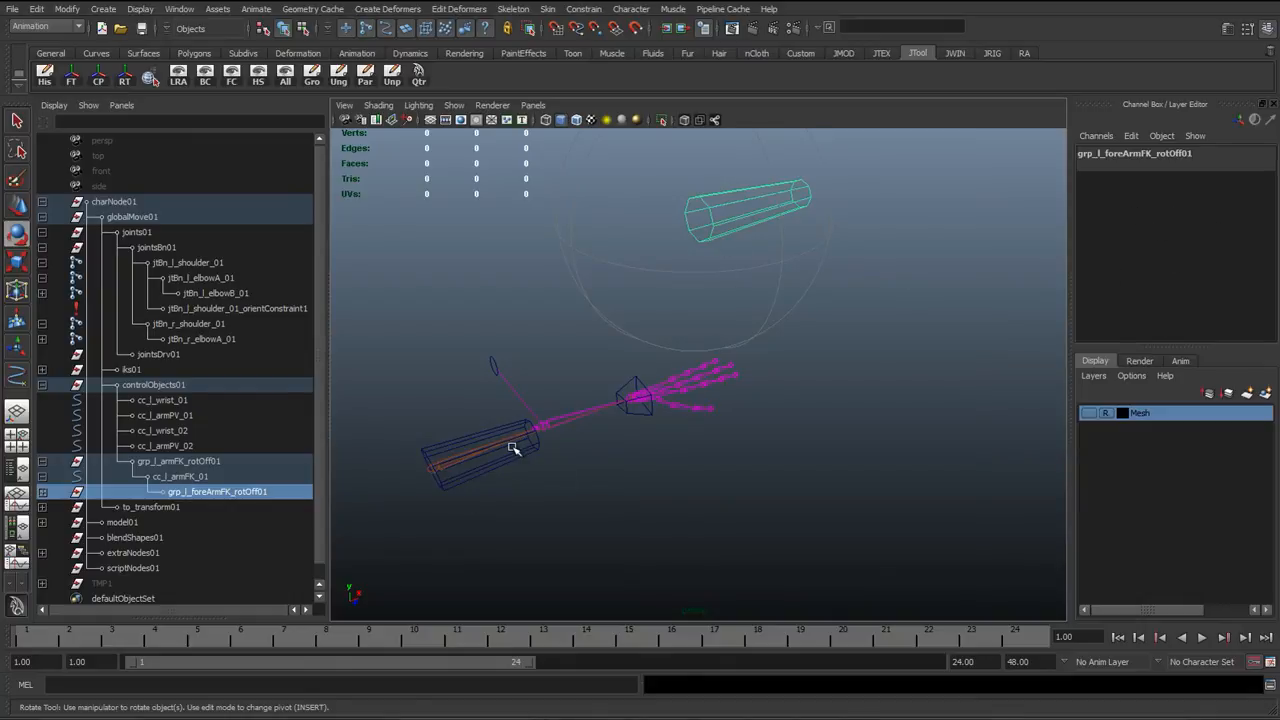
click(160, 462)
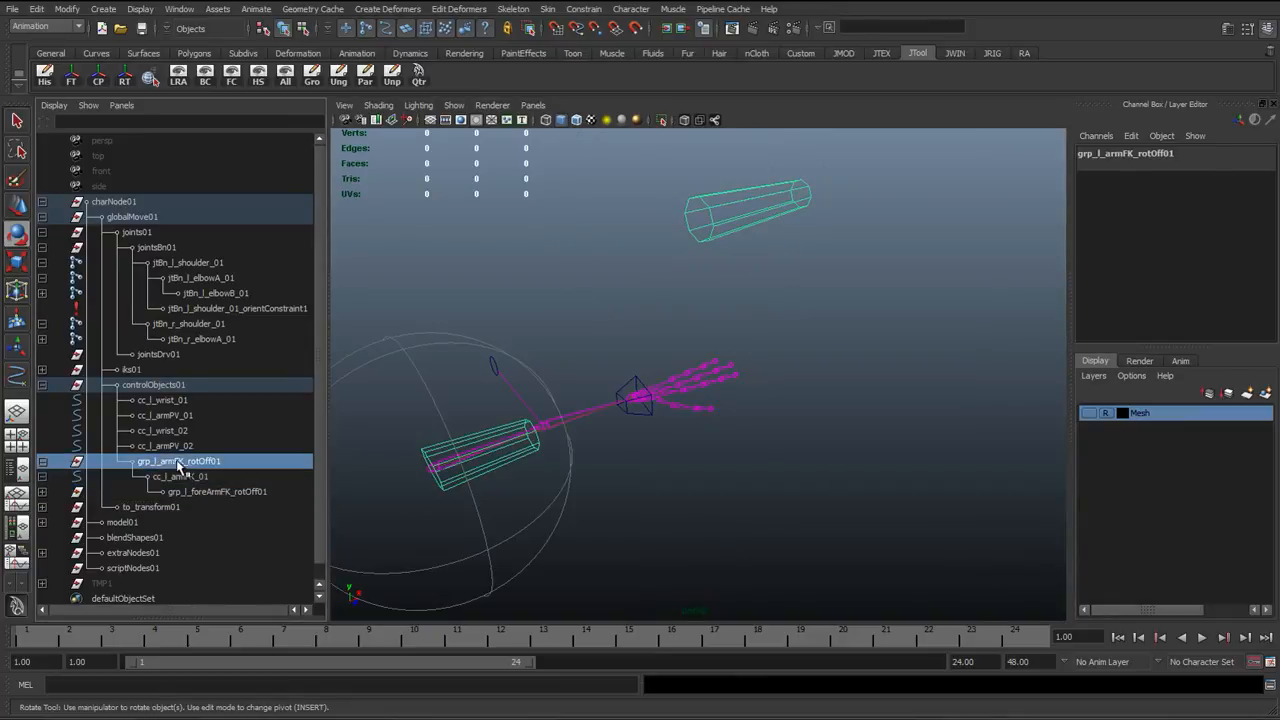
alt+drag(643, 457, 732, 424)
Step: Undo the parenting of grp_l_foreArmFK_rotOff01 under the upper arm FK control
key(ctrl+z)
key(ctrl+z)
key(ctrl+z)
key(ctrl+z)
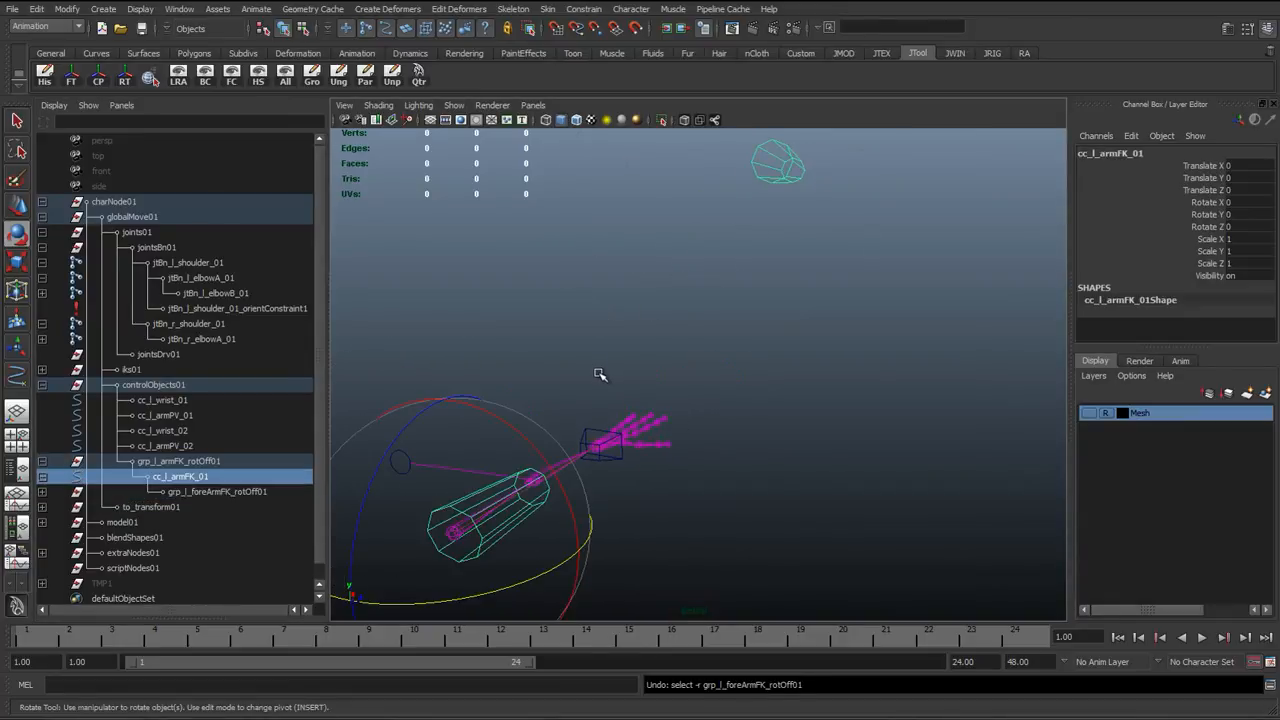
key(ctrl+z)
alt+drag(556, 512, 700, 546)
alt+middle_drag(540, 482, 605, 491)
scroll(575, 445, up, 3)
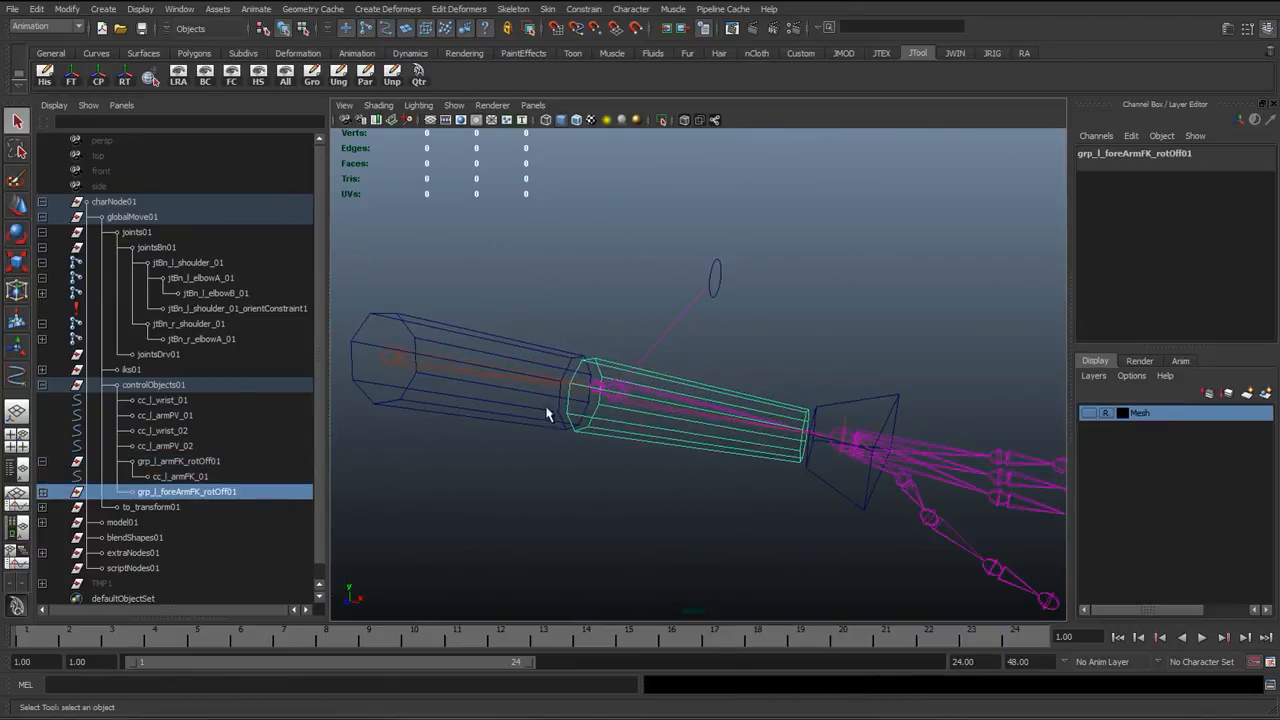
Step: Try to parent-constrain grp_l_foreArmFK_rotOff01 to cc_l_armFK_01 with Maintain offset on and all translate and rotate axes
click(528, 420)
alt+drag(528, 420, 666, 445)
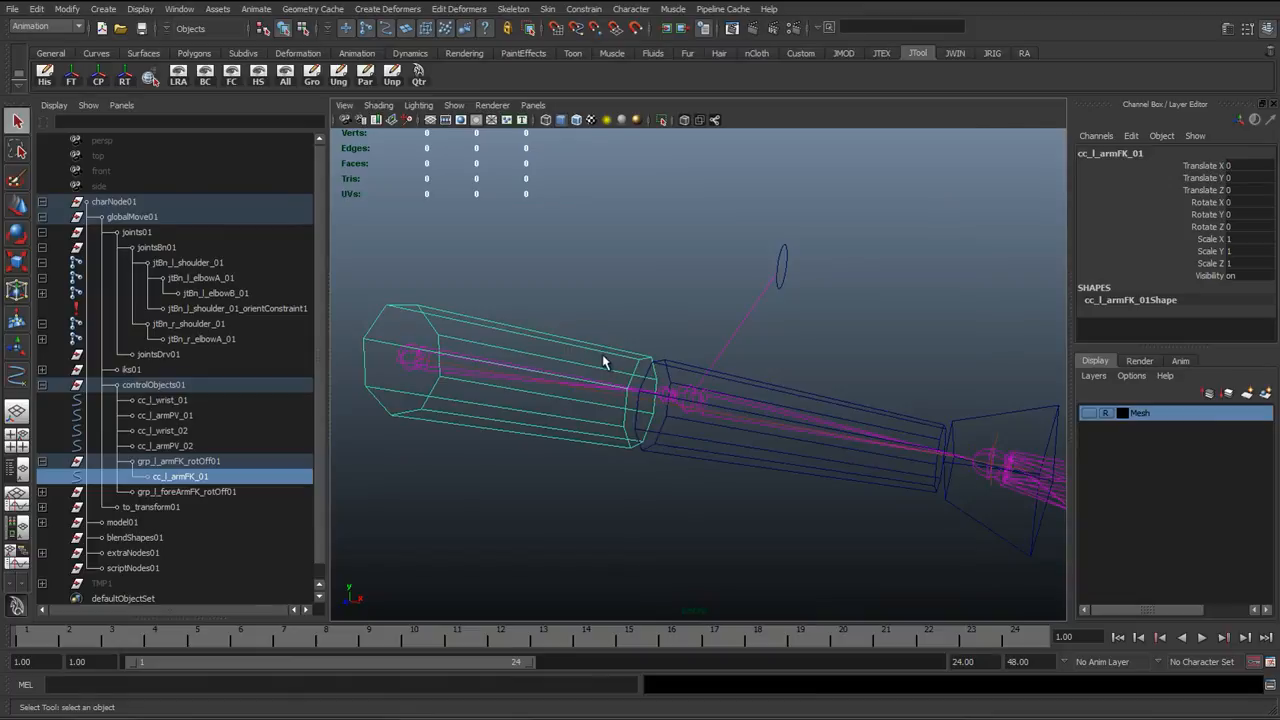
ctrl+click(208, 492)
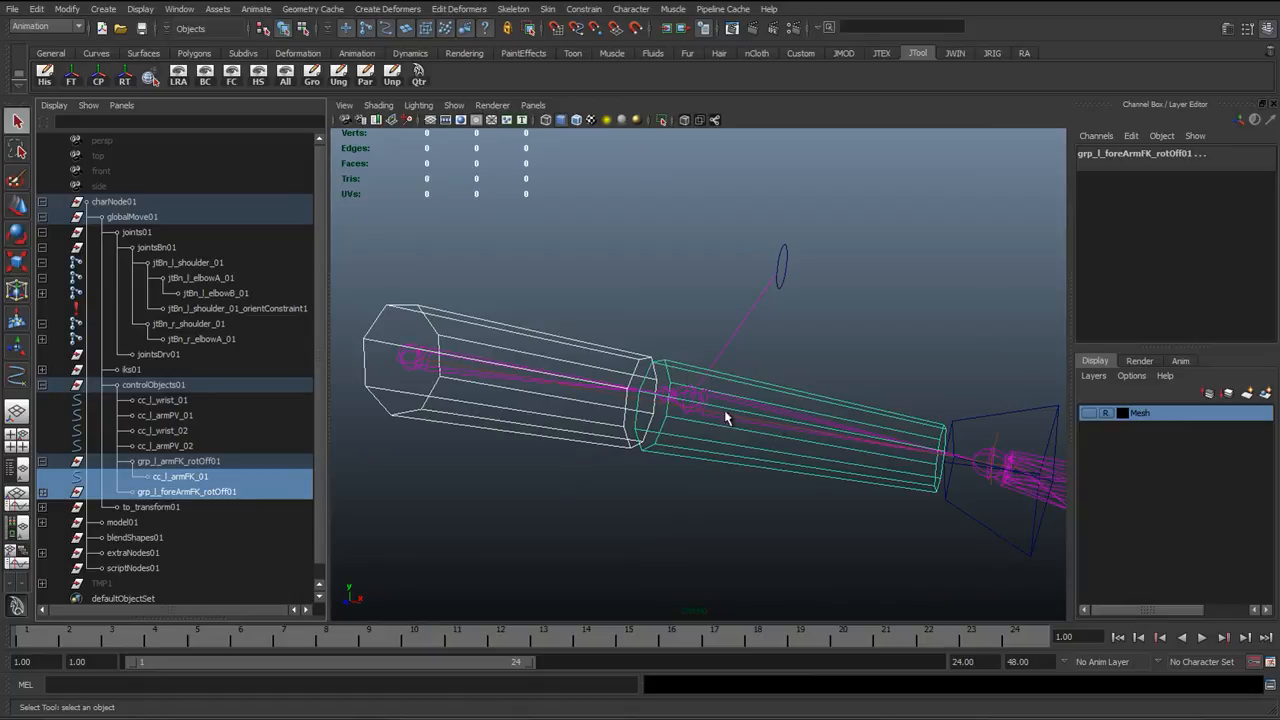
click(585, 9)
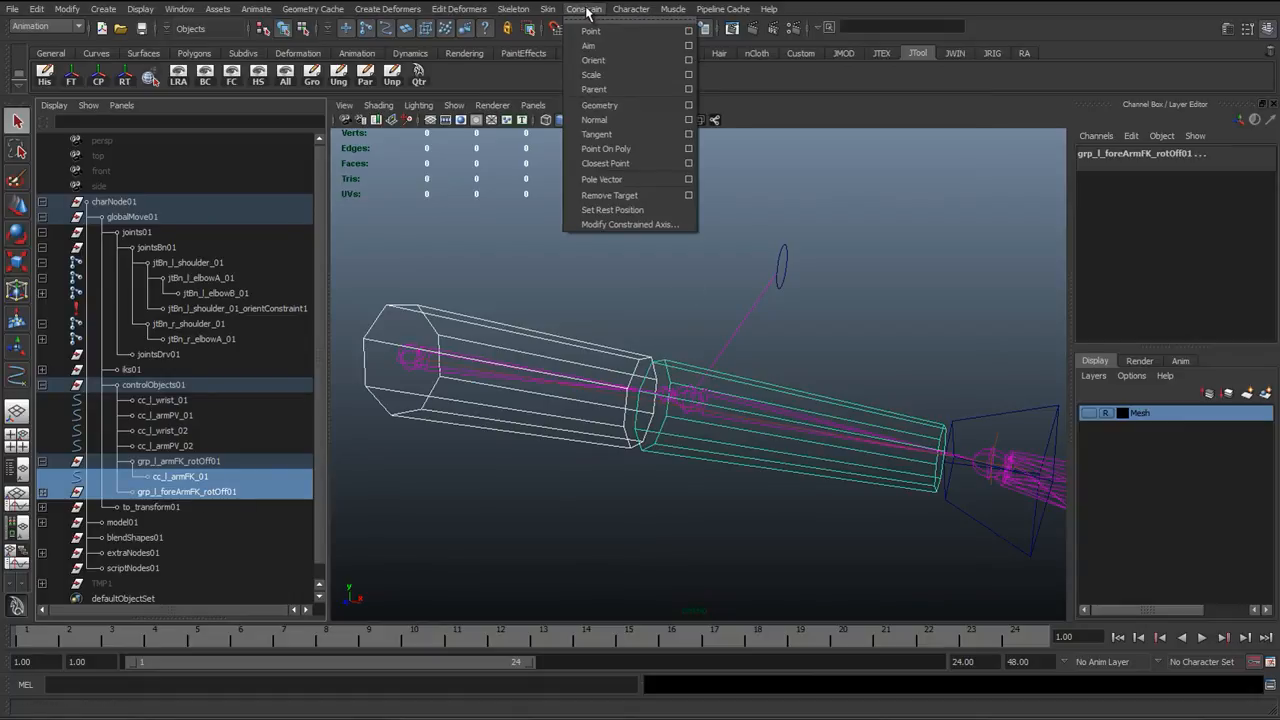
click(688, 91)
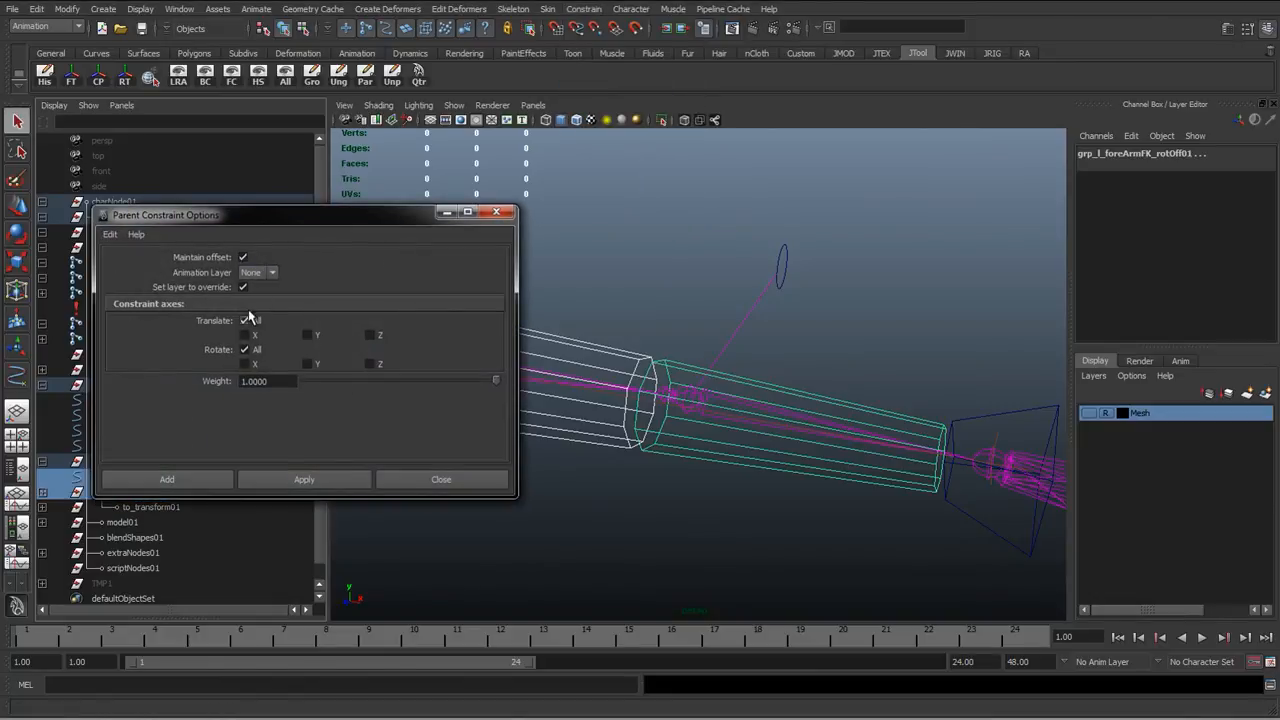
click(305, 481)
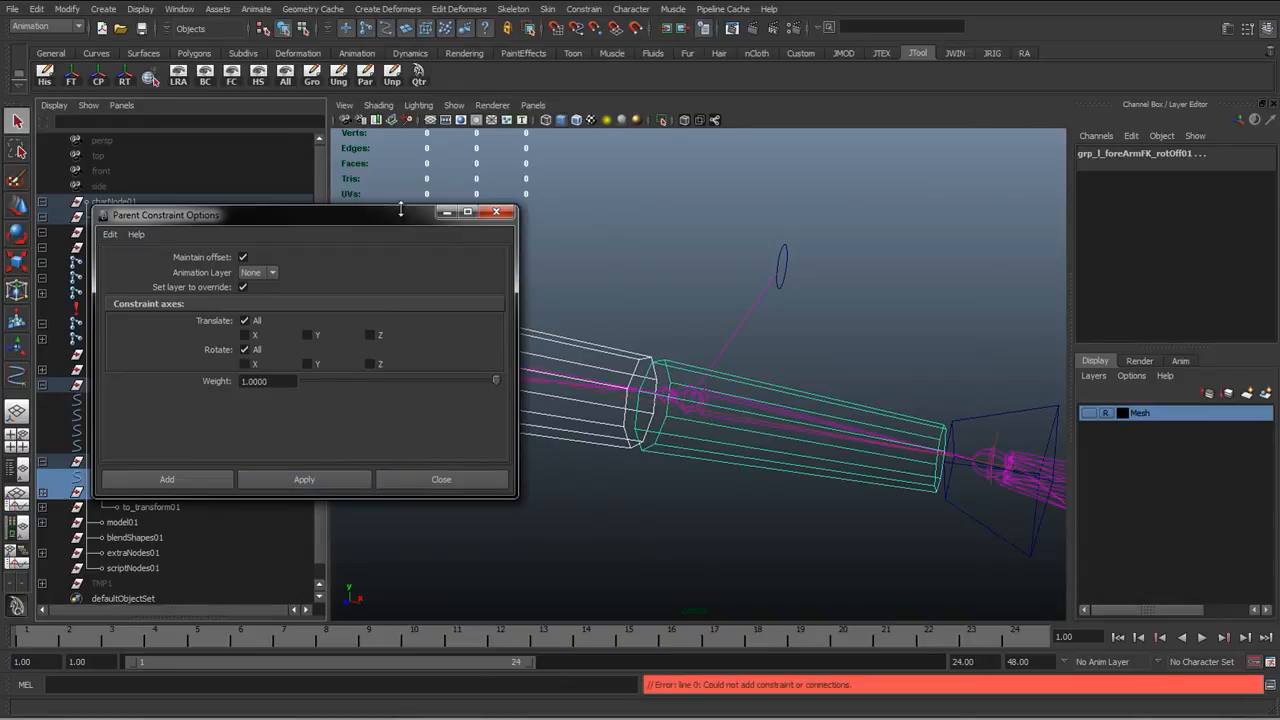
drag(391, 227, 0, 367)
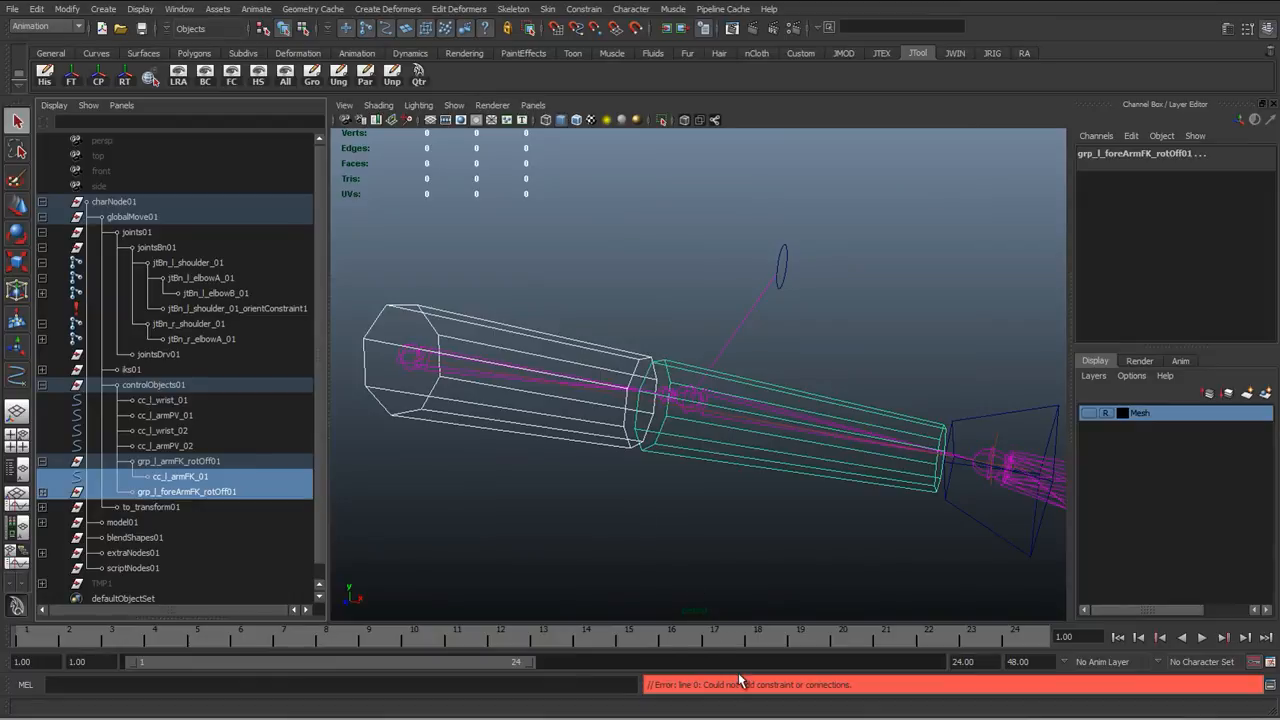
Step: Open the Channel Control editor for the forearm FK group grp_l_foreArmFK_rotOff01 and place it clear of the upper arm control
click(210, 492)
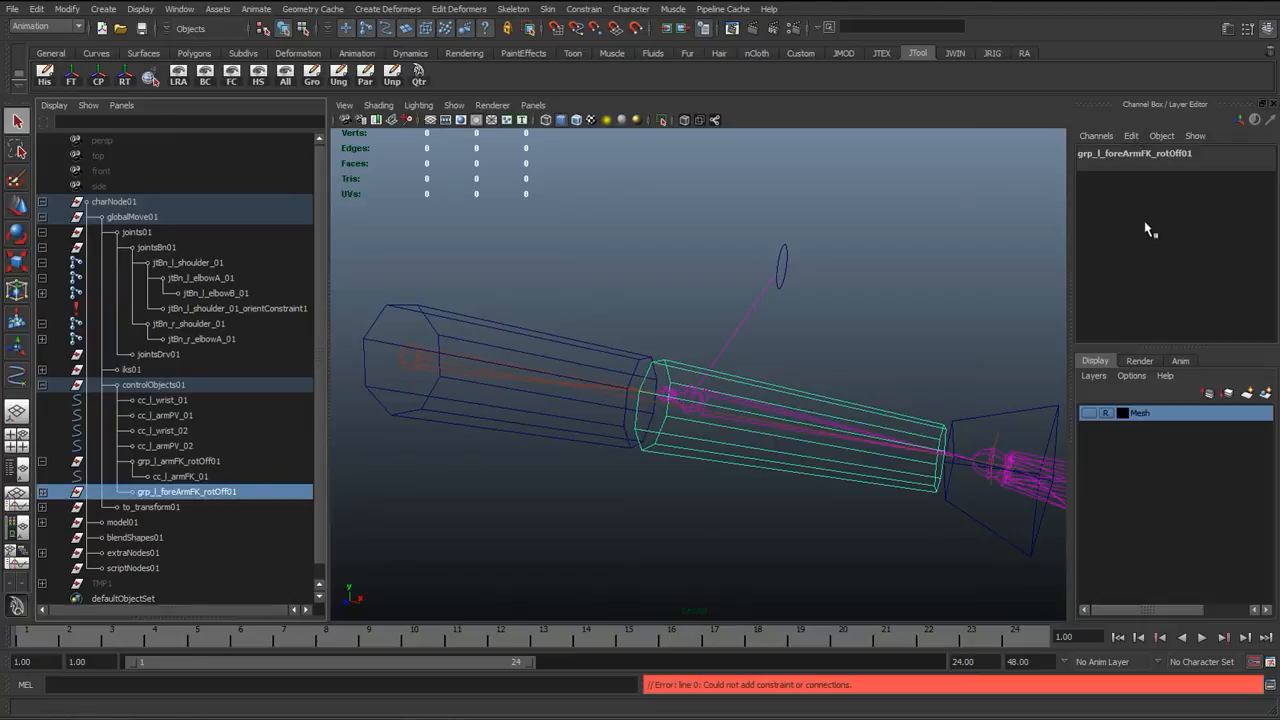
click(1130, 137)
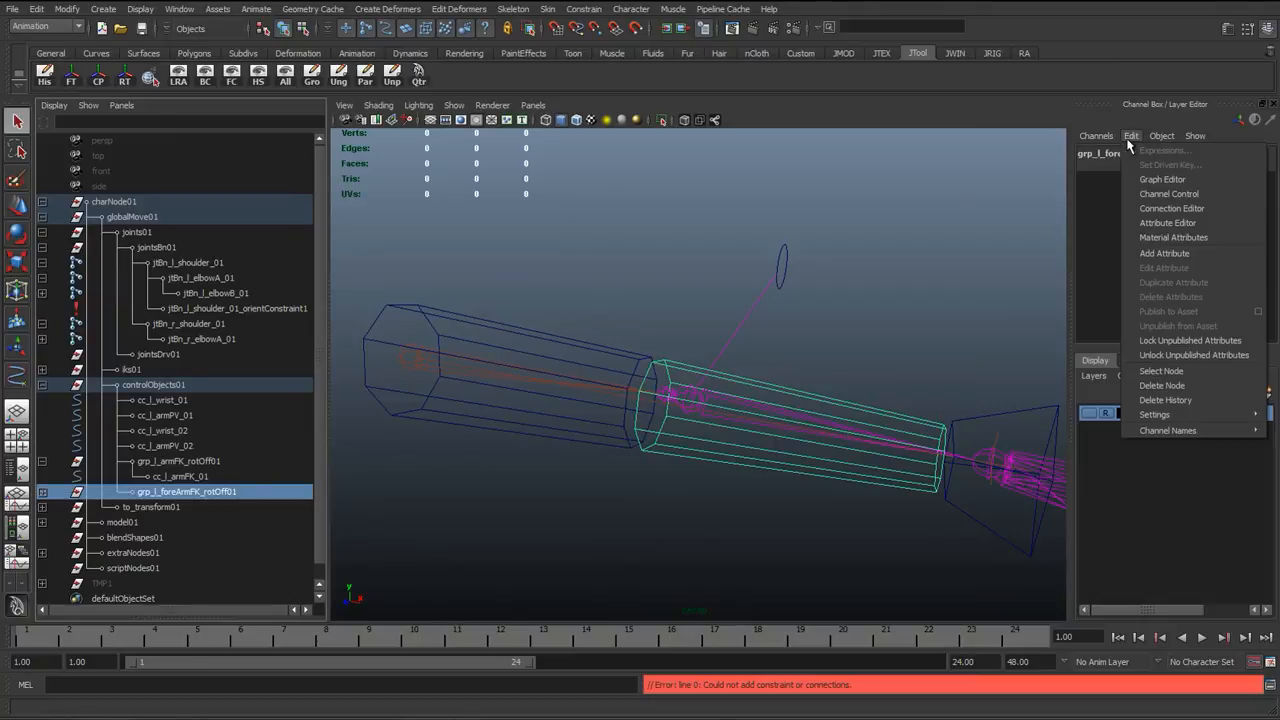
click(1178, 196)
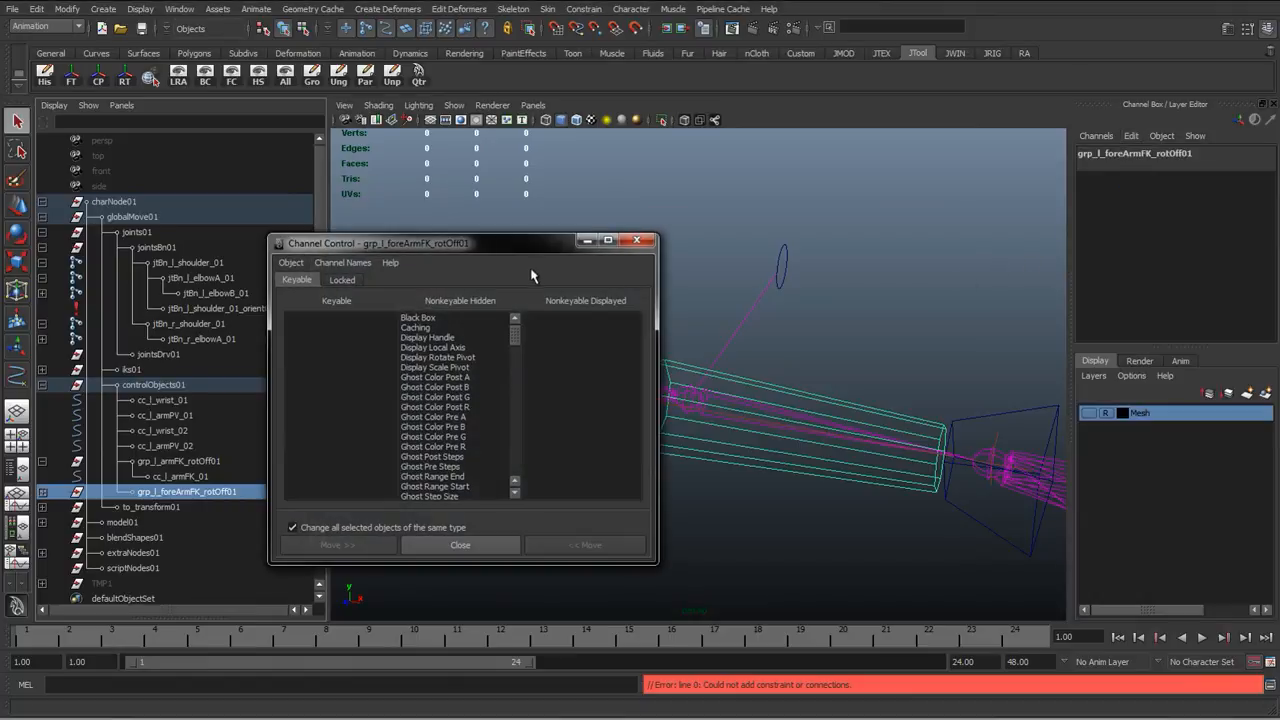
drag(540, 245, 924, 143)
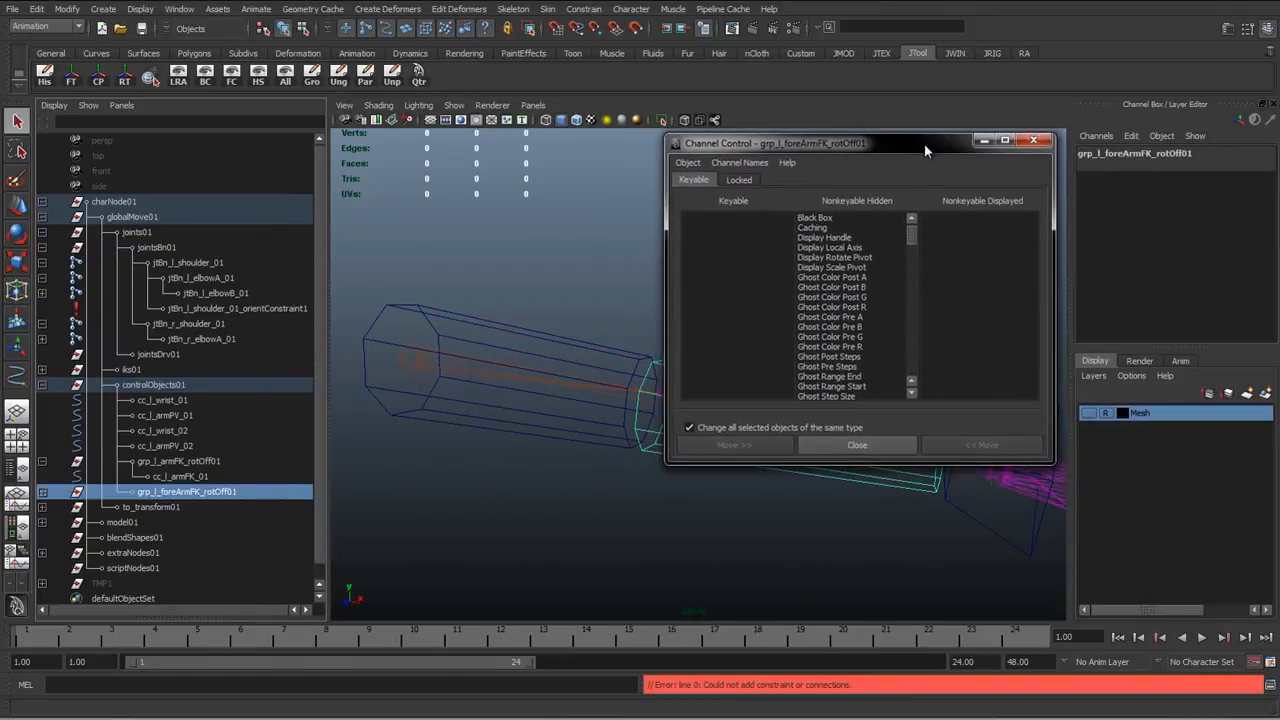
alt+middle_drag(595, 257, 503, 333)
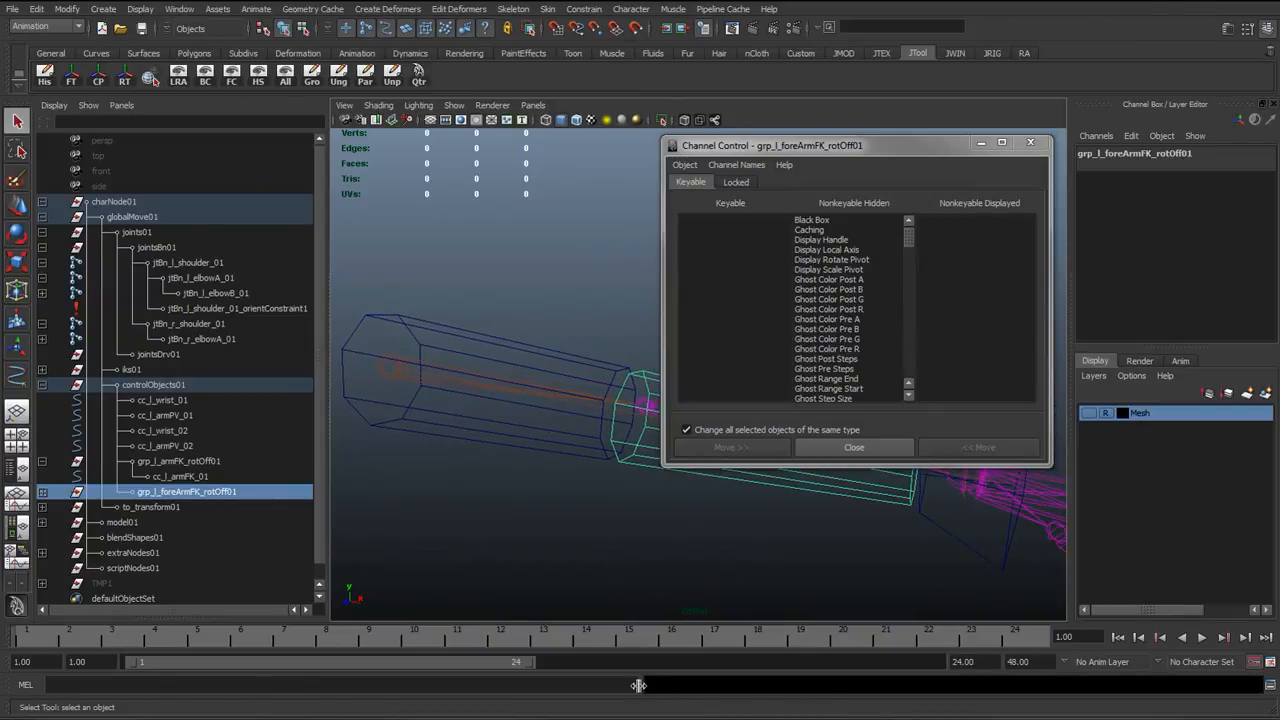
drag(638, 685, 535, 685)
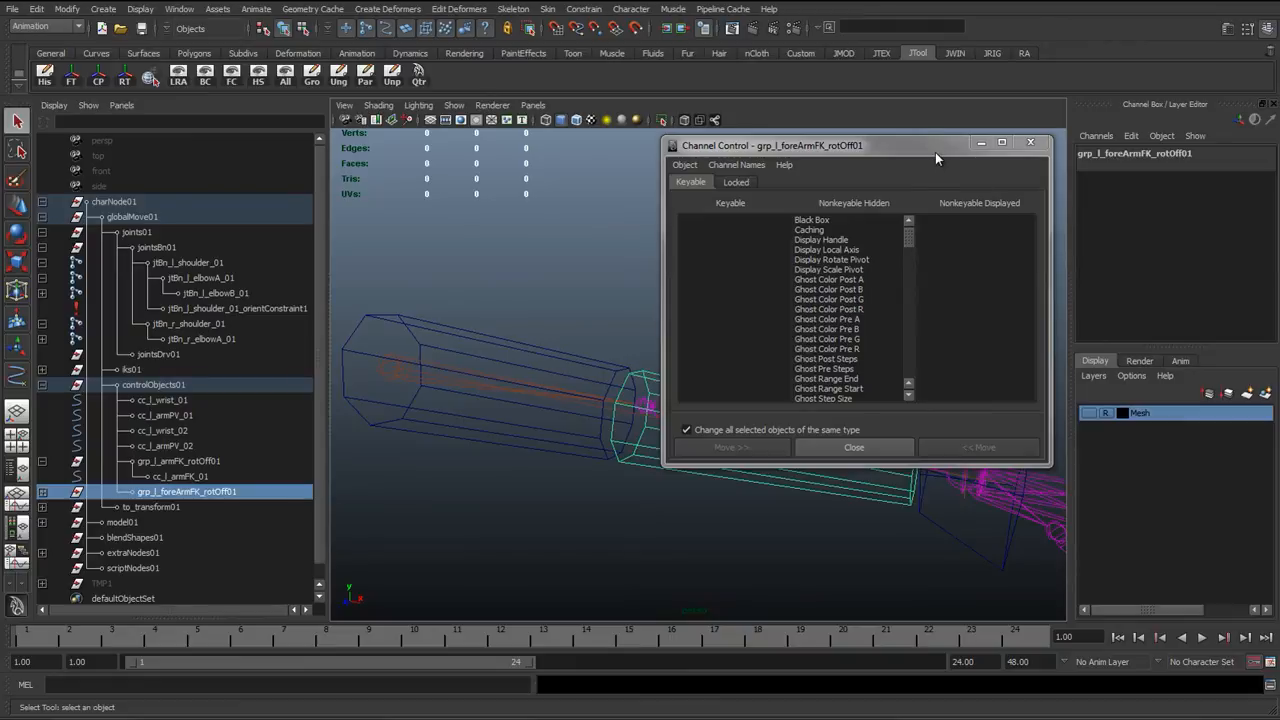
drag(934, 146, 936, 151)
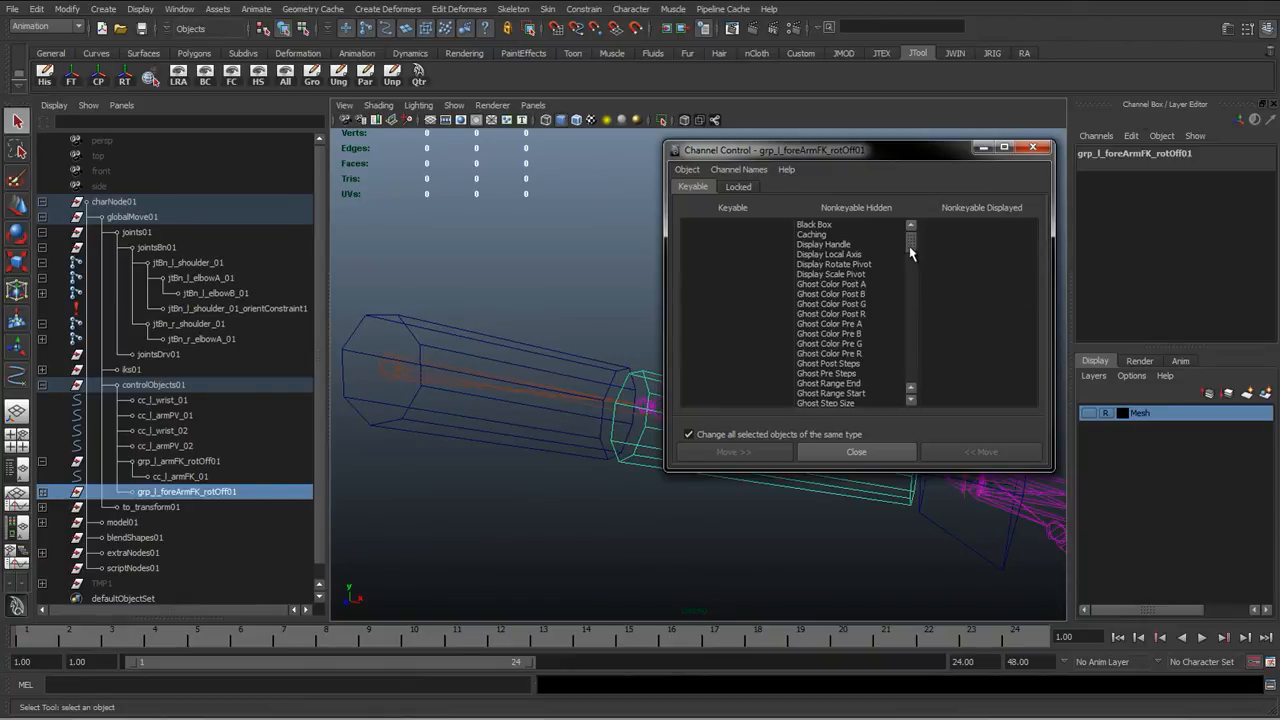
Step: Make the forearm group's Translate, Rotate and Scale X, Y and Z channels keyable
drag(910, 249, 910, 259)
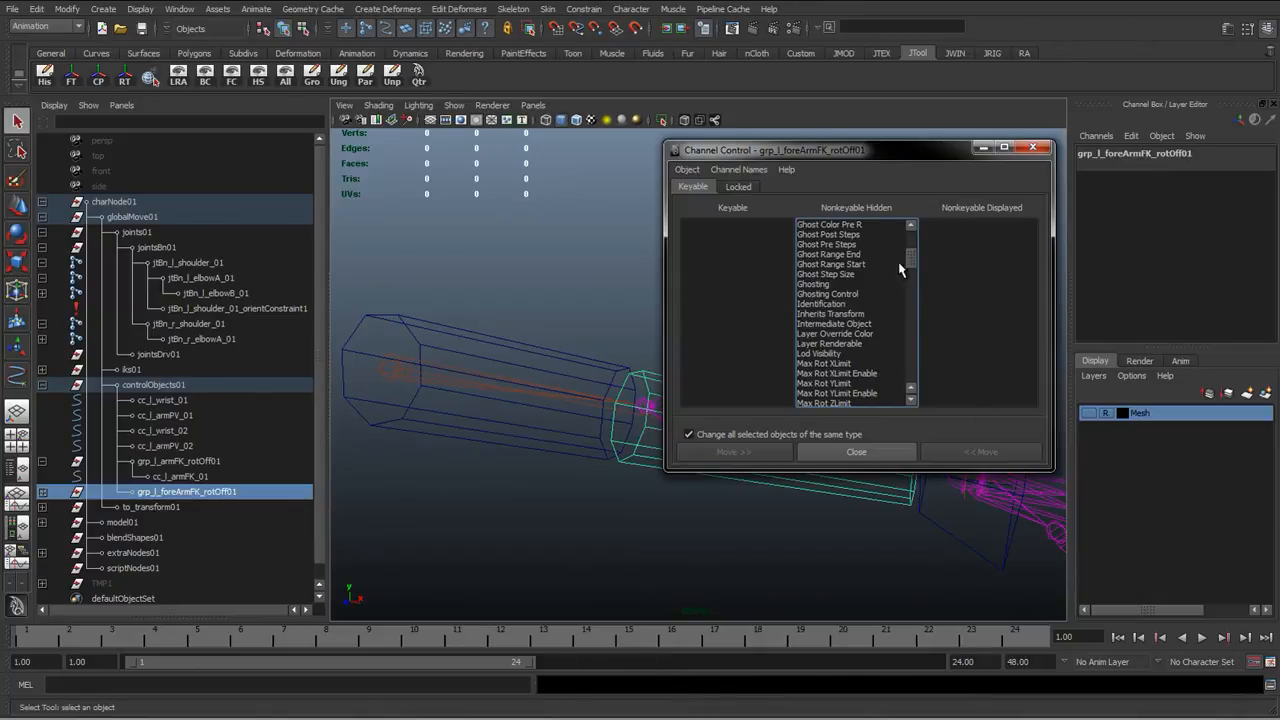
drag(915, 255, 903, 376)
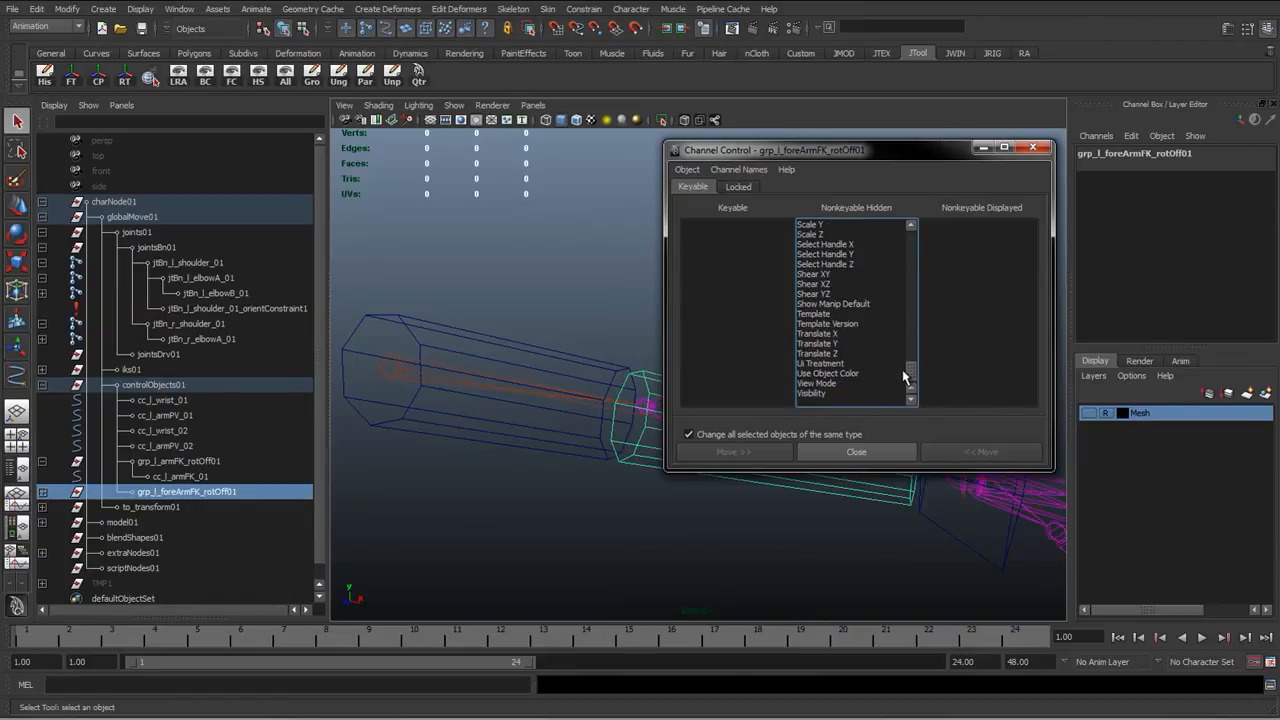
drag(824, 356, 831, 334)
scroll(845, 365, up, 1)
scroll(825, 330, up, 1)
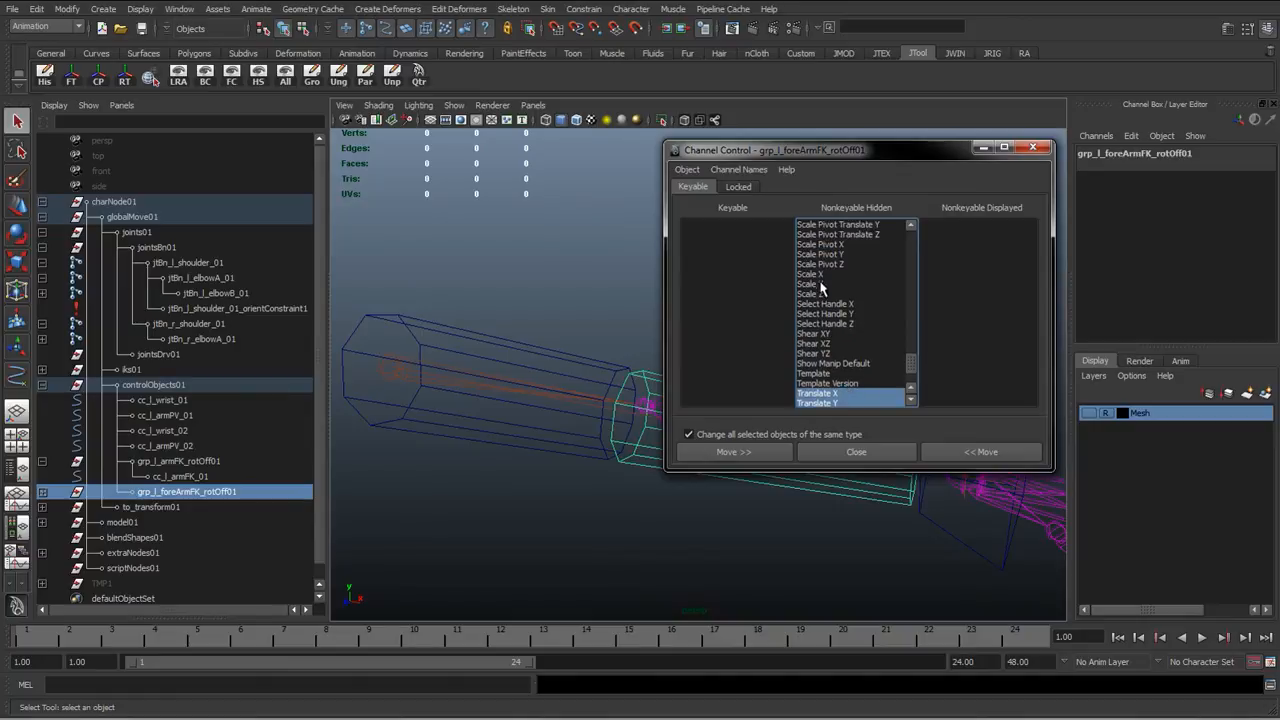
drag(816, 275, 832, 305)
scroll(842, 340, up, 2)
scroll(842, 344, up, 2)
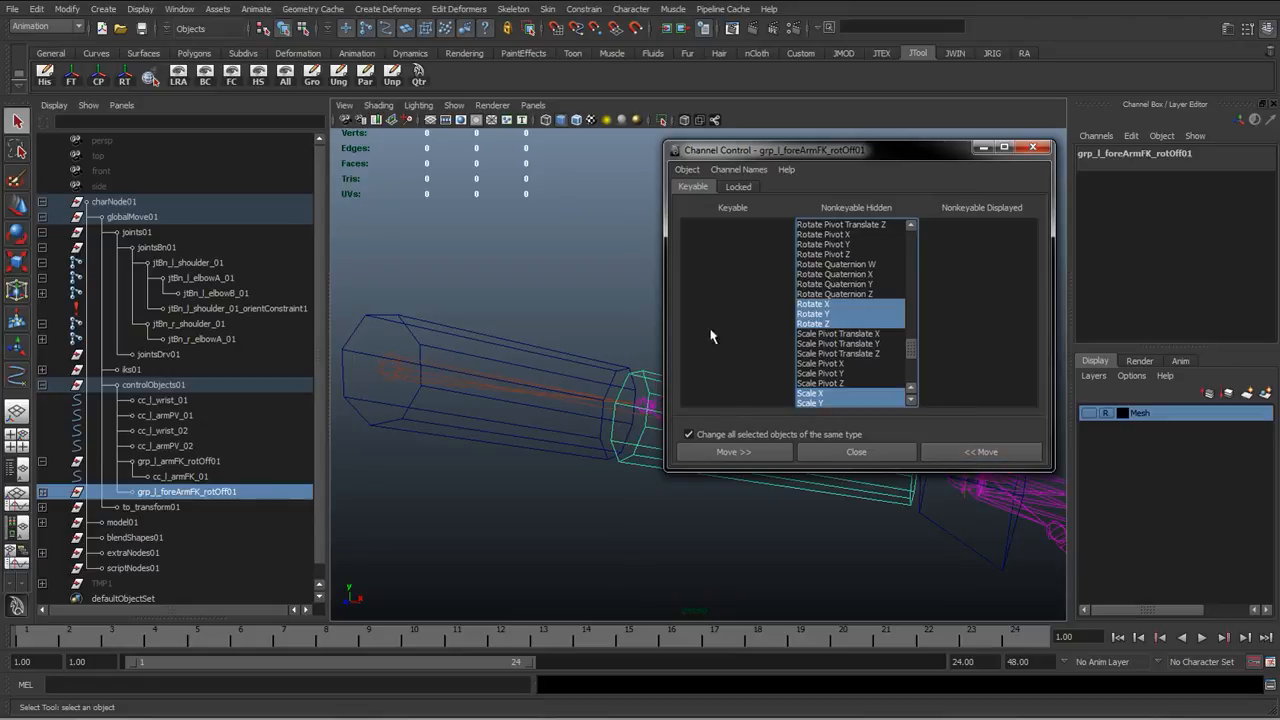
click(975, 452)
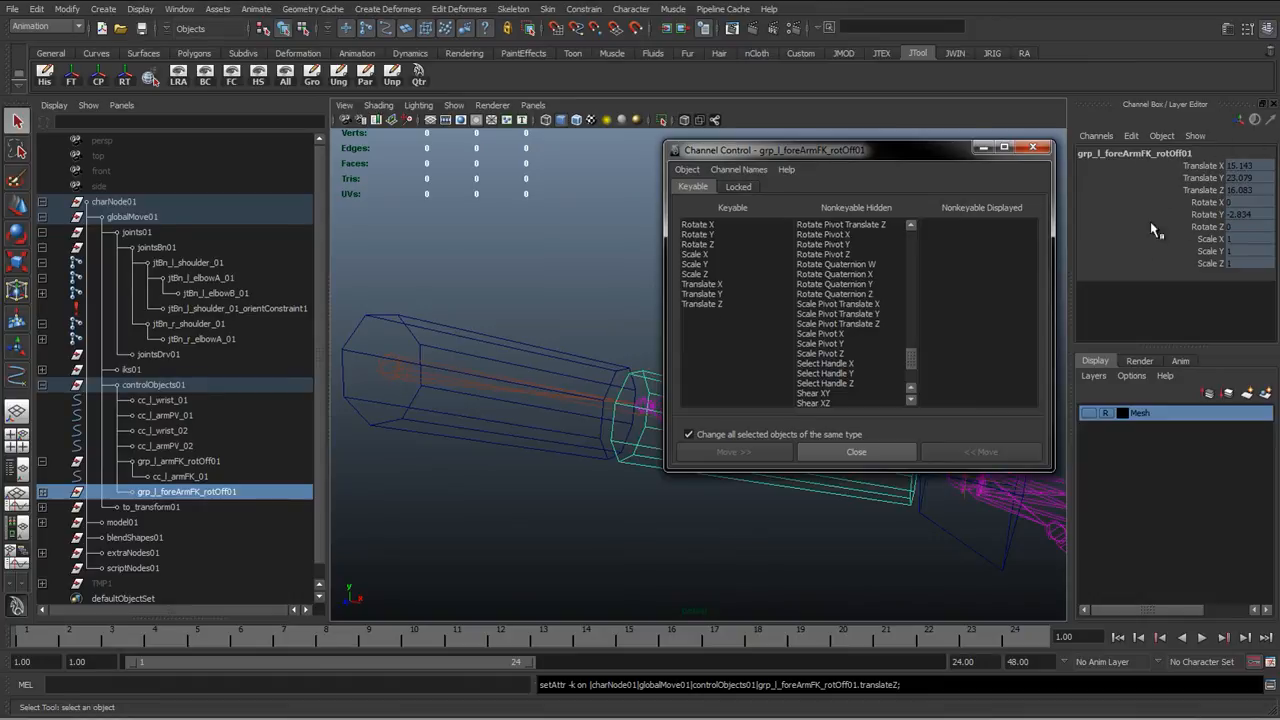
Step: Close the channel editor and unlock all translate, rotate and scale channels of grp_l_foreArmFK_rotOff01
click(1030, 149)
shift+click(1186, 263)
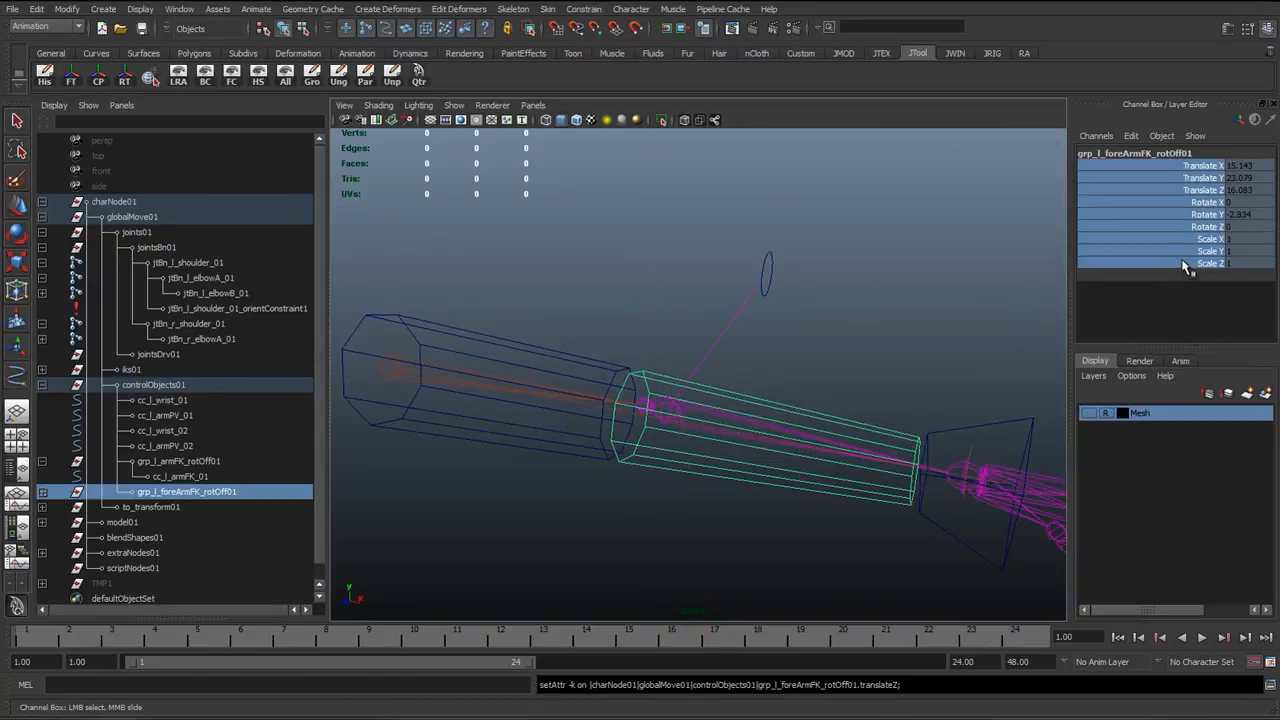
right_click(1181, 258)
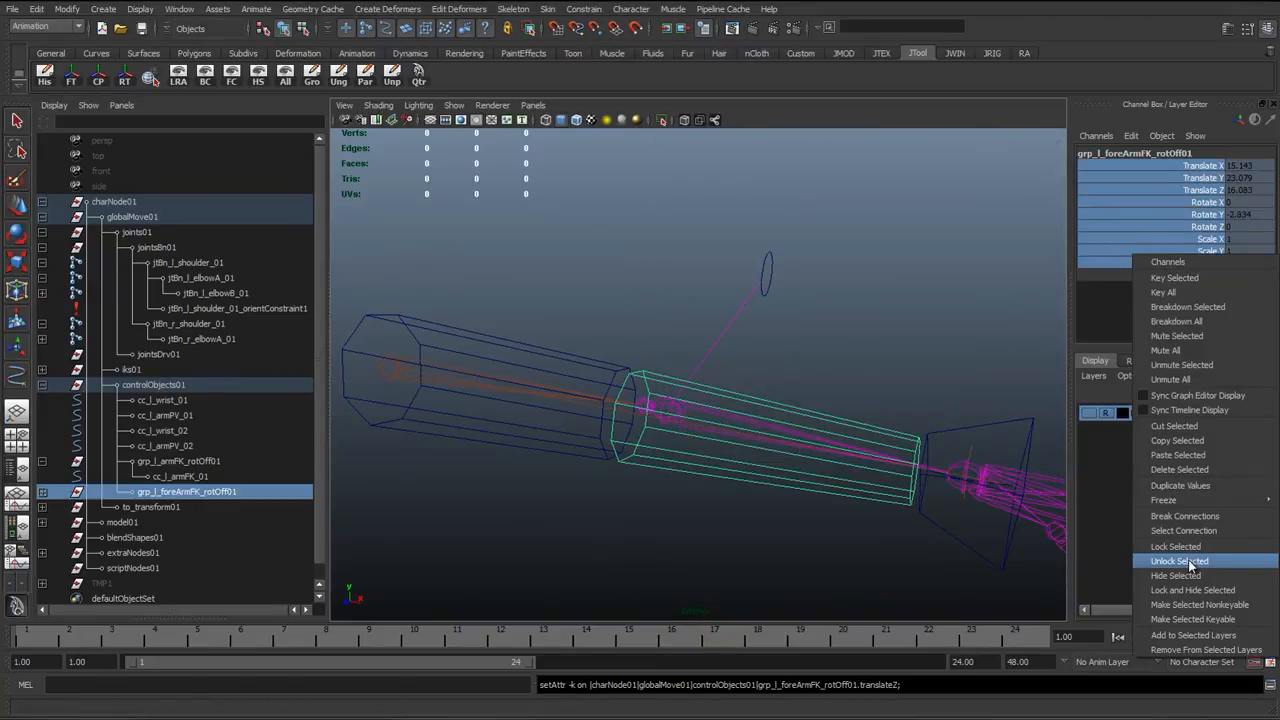
click(1181, 561)
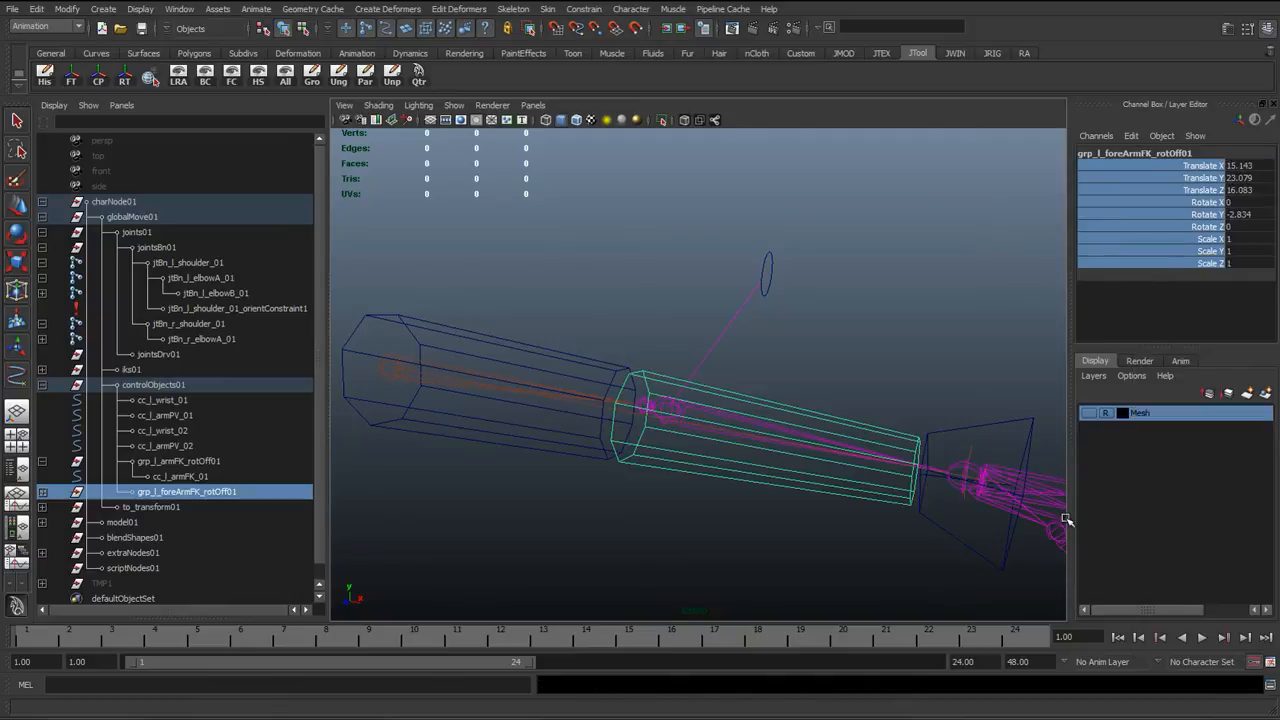
Step: Parent-constrain grp_l_foreArmFK_rotOff01 to cc_l_armFK_01 with Maintain offset on, all translate and rotate axes, and weight 1
click(505, 425)
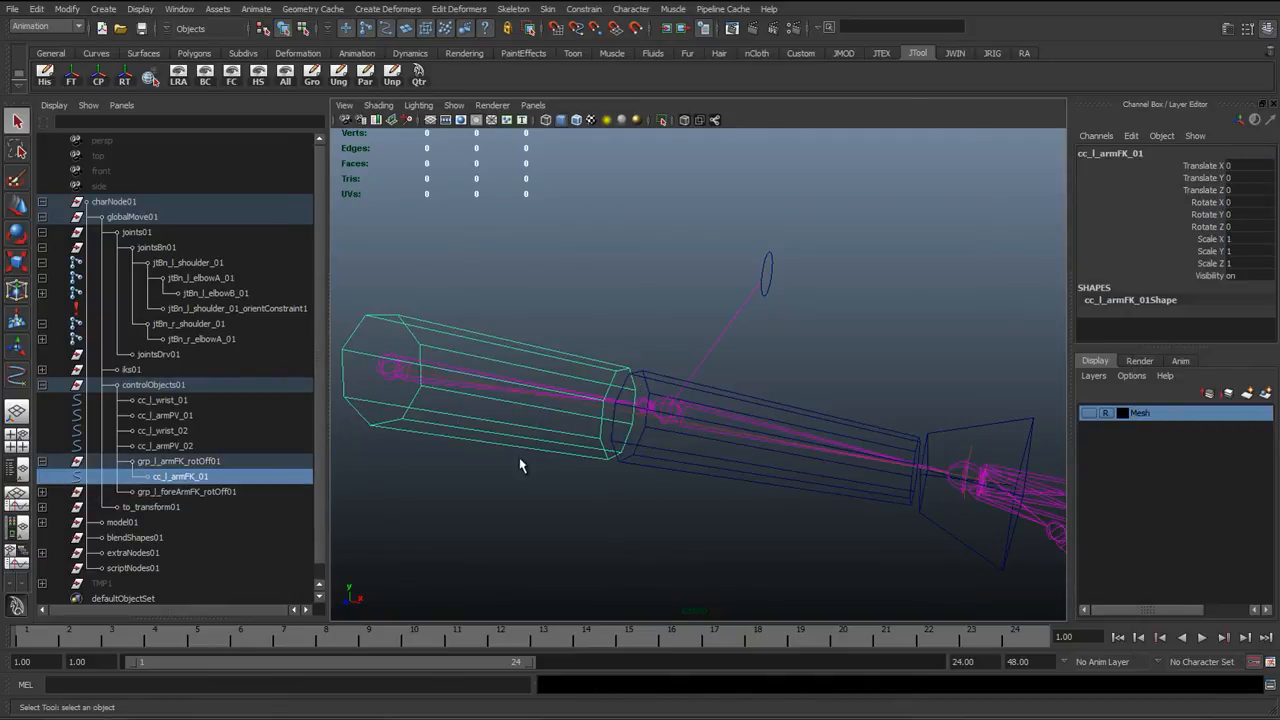
ctrl+click(214, 491)
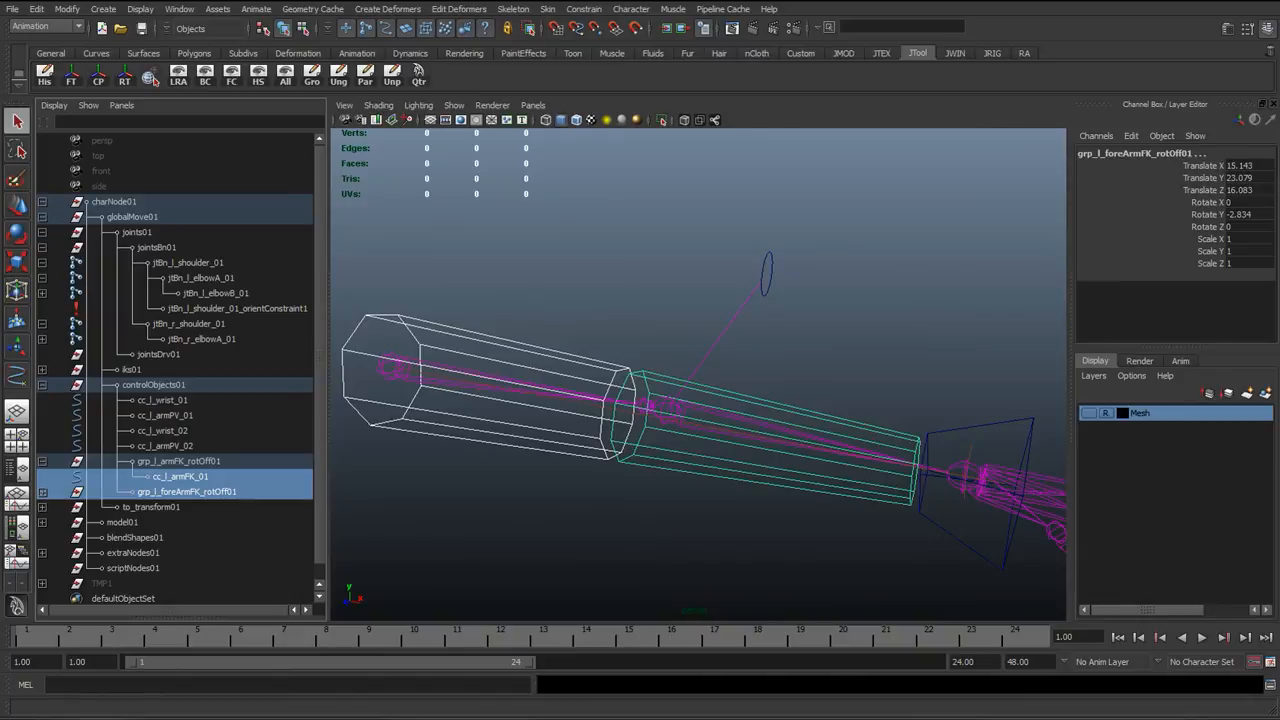
drag(1279, 322, 505, 322)
click(597, 10)
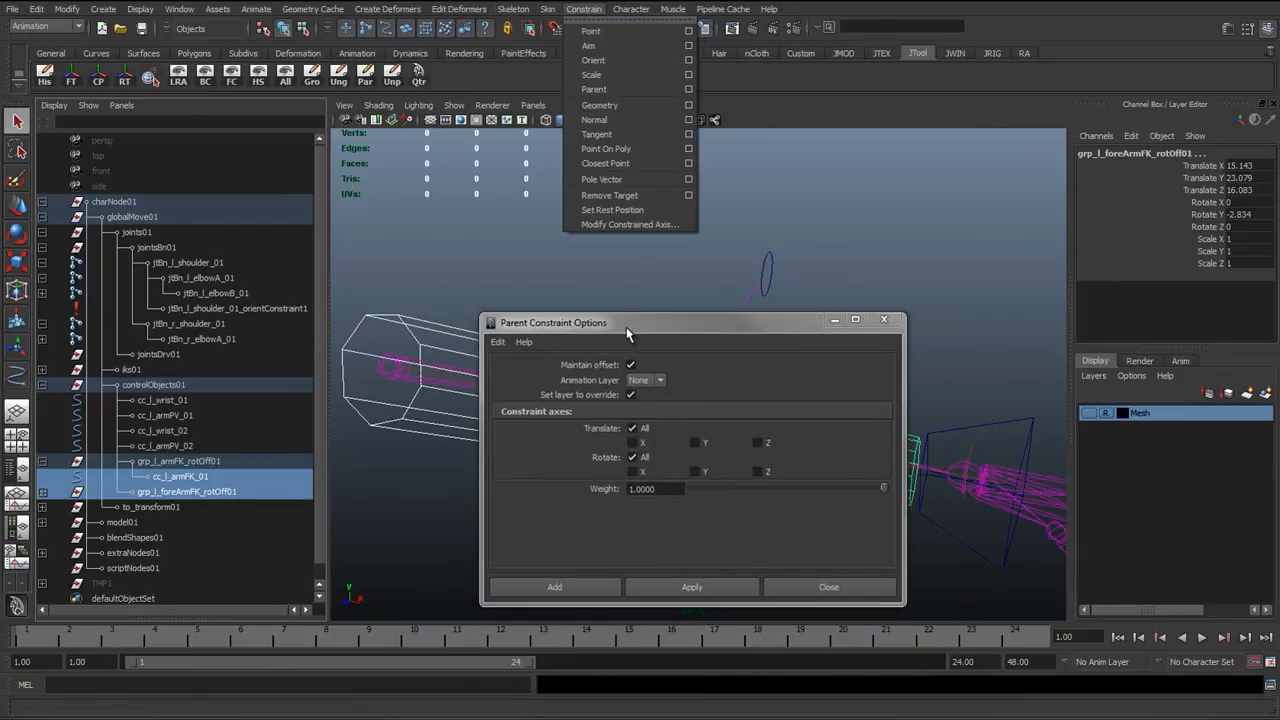
click(688, 90)
drag(585, 323, 436, 165)
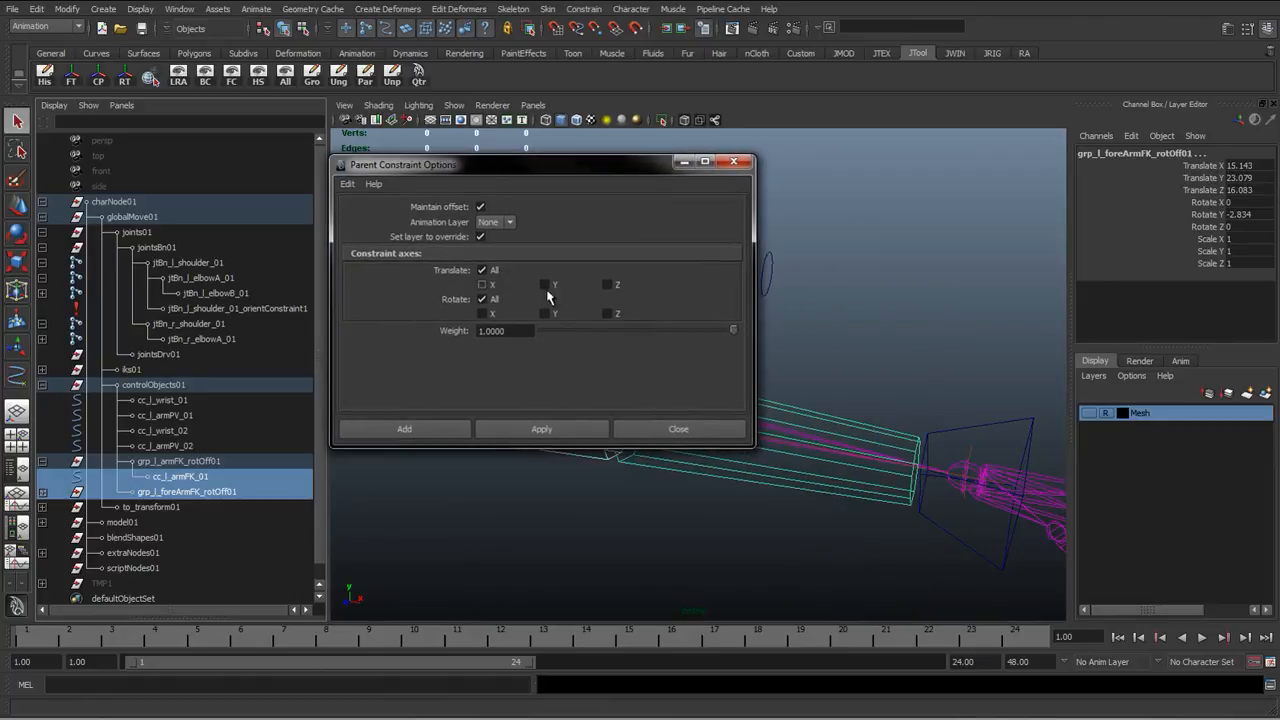
click(560, 436)
click(677, 430)
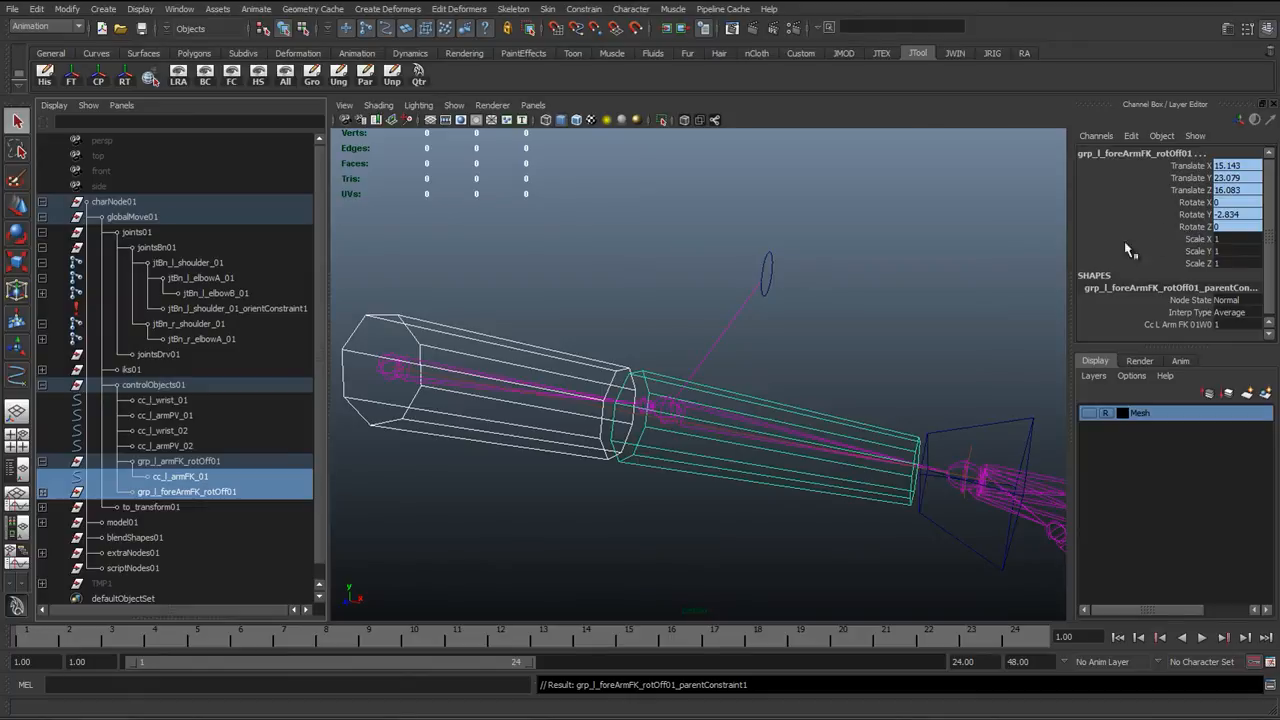
Step: Test the forearm's parent constraint by rotating the upper arm control cc_l_armFK_01, and undo the test rotation
alt+drag(730, 368, 677, 338)
click(651, 300)
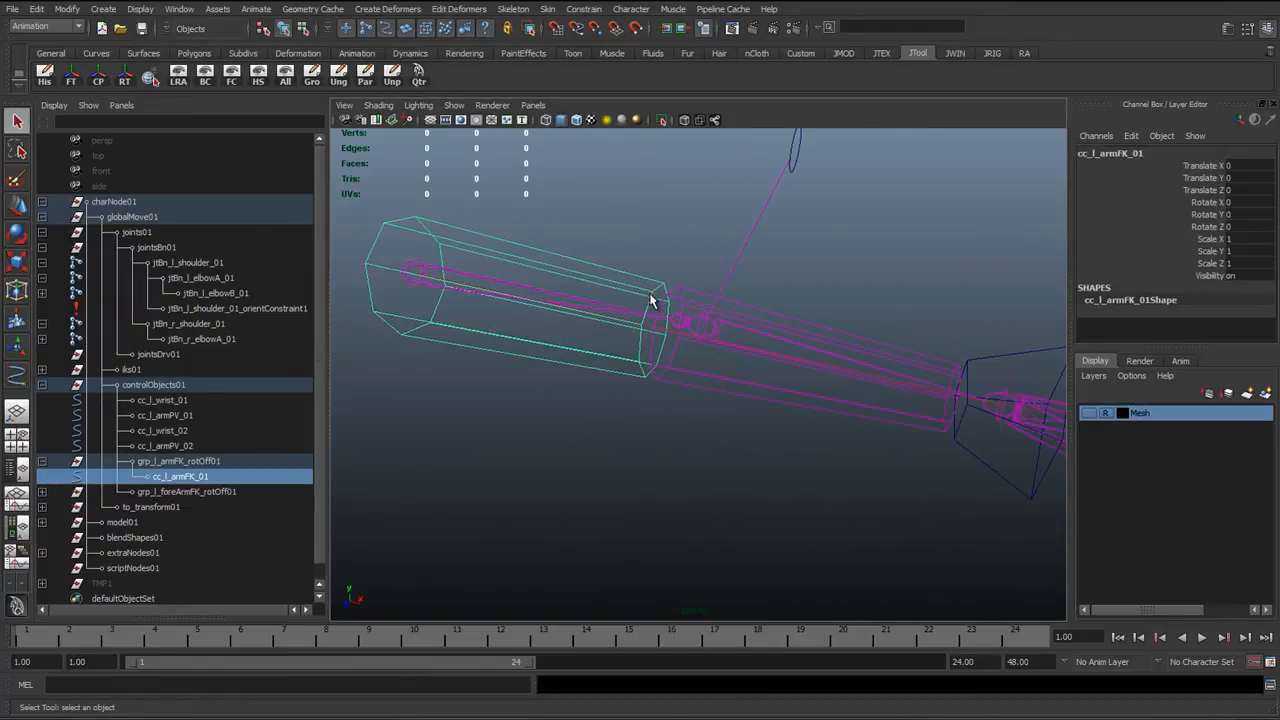
key(e)
drag(503, 336, 729, 434)
click(753, 419)
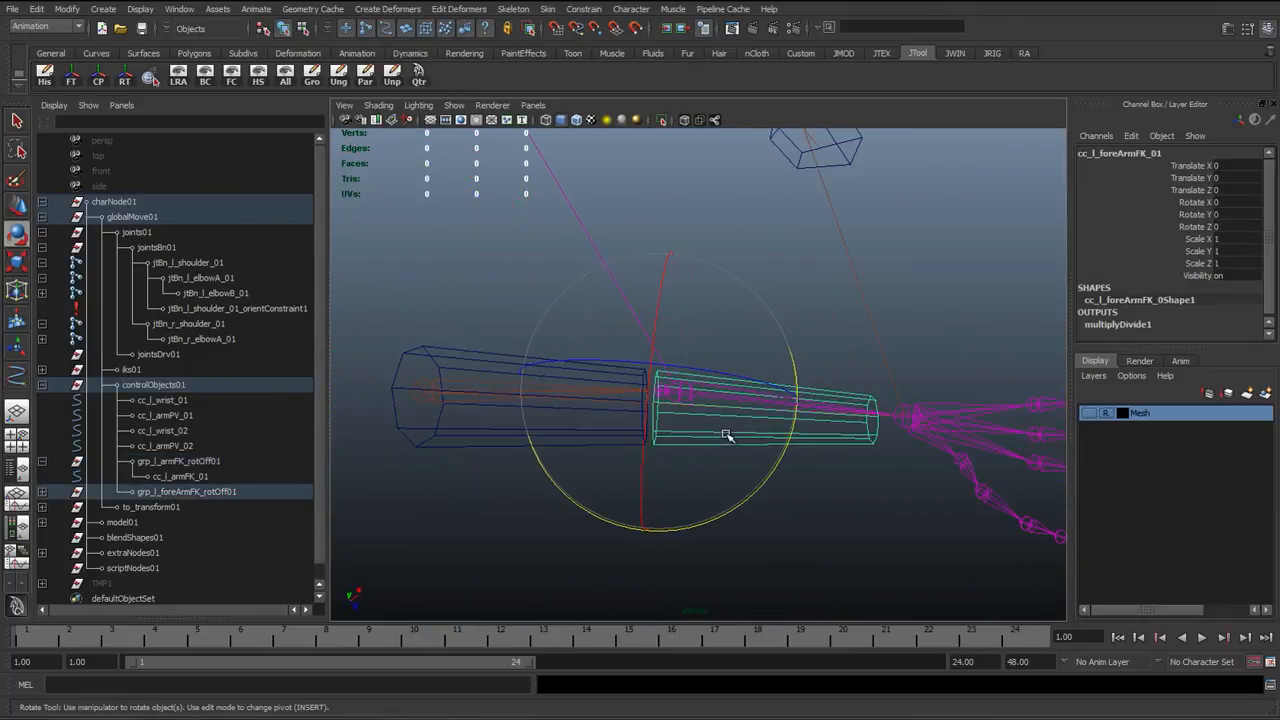
key(ctrl+z)
key(ctrl+z)
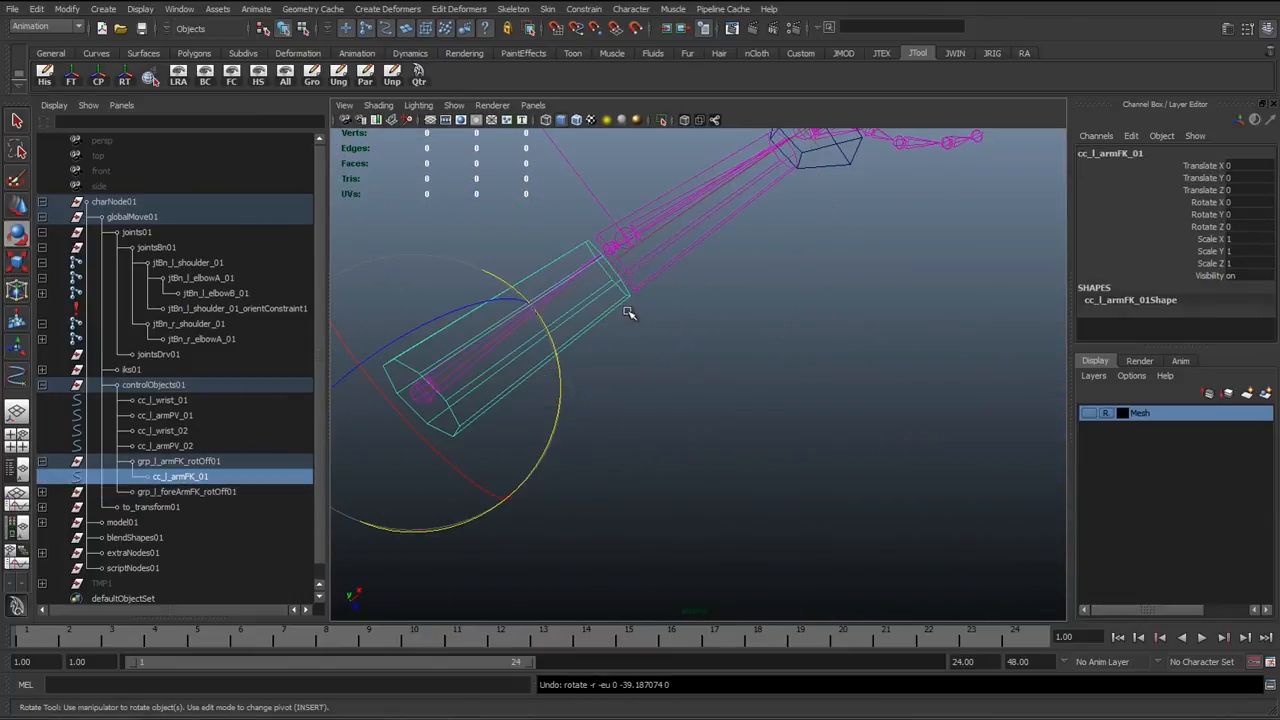
Step: Try rotating cc_l_armFK_01 to about -51.6 degrees in Y and bending the forearm control, and undo the test poses
alt+drag(557, 362, 689, 506)
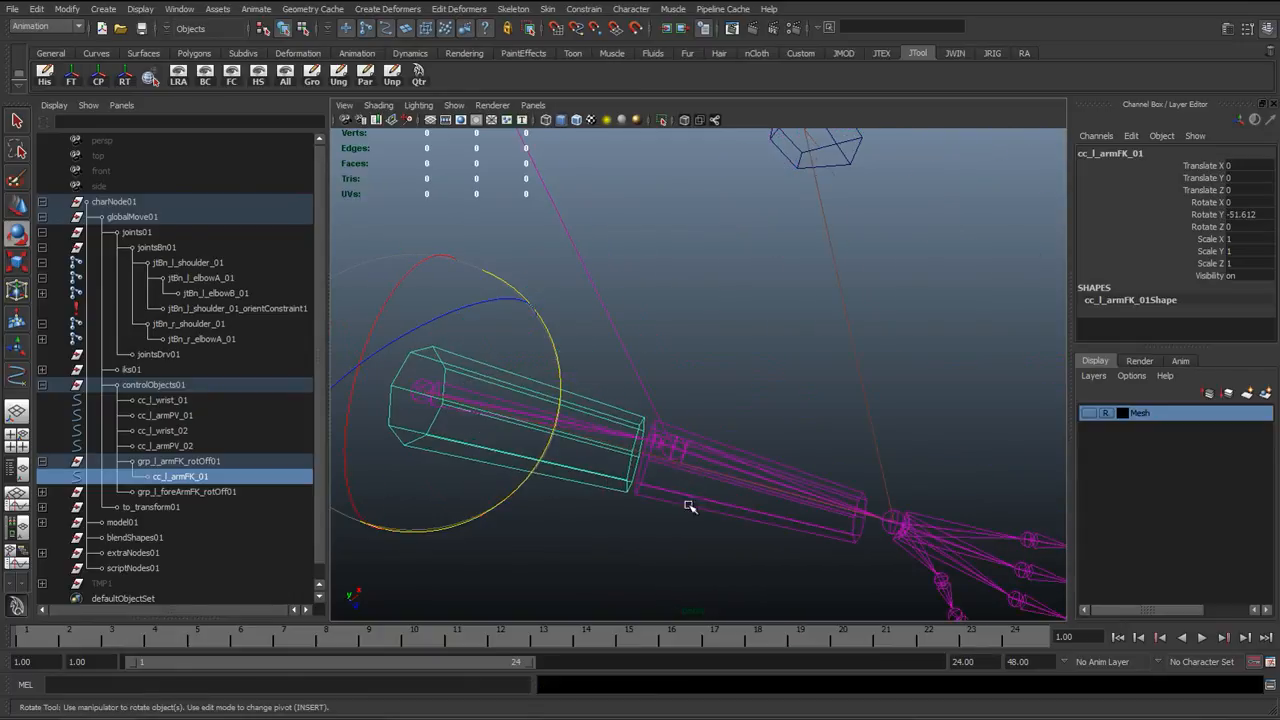
click(777, 521)
drag(764, 524, 650, 595)
alt+drag(650, 595, 428, 440)
key(ctrl+z)
key(ctrl+z)
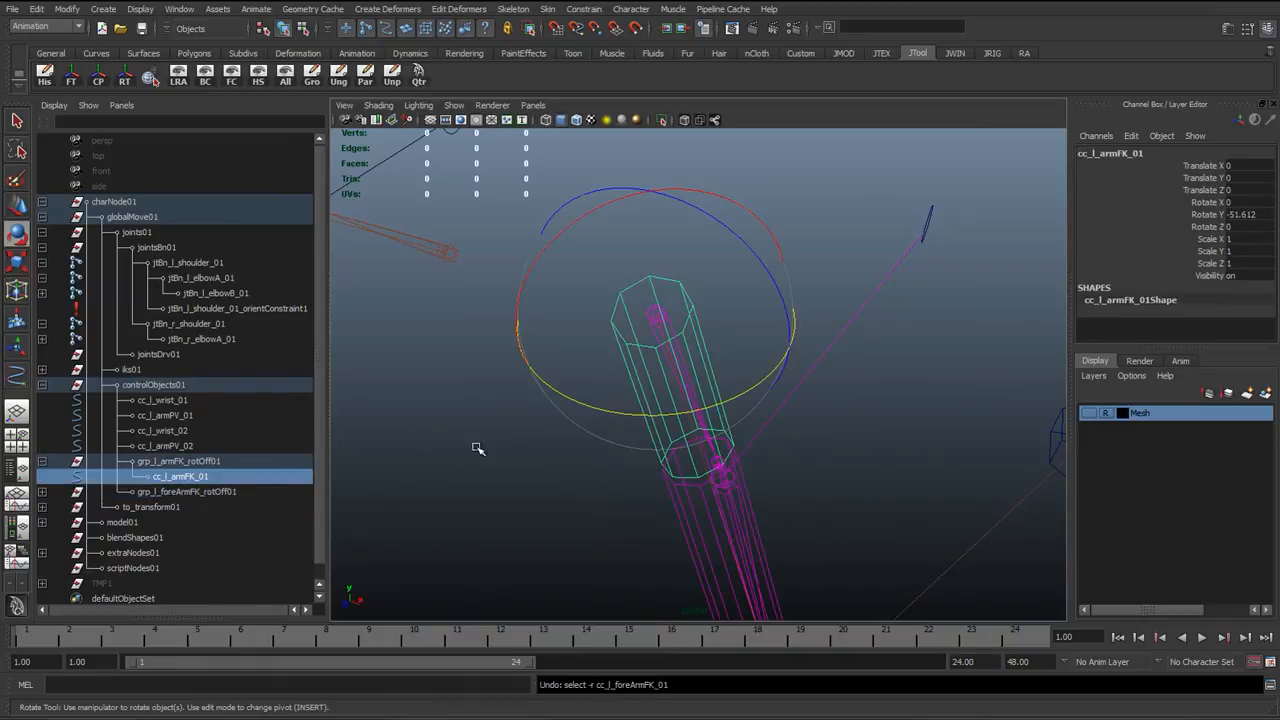
key(ctrl+z)
Step: Test-bend the forearm control cc_l_foreArmFK_01 to about 36 degrees in Z, and undo back to the unrotated arm
mouse_move(686, 411)
alt+mouse_down()
mouse_move(606, 365)
mouse_move(608, 449)
mouse_move(691, 405)
alt+mouse_up()
click(785, 399)
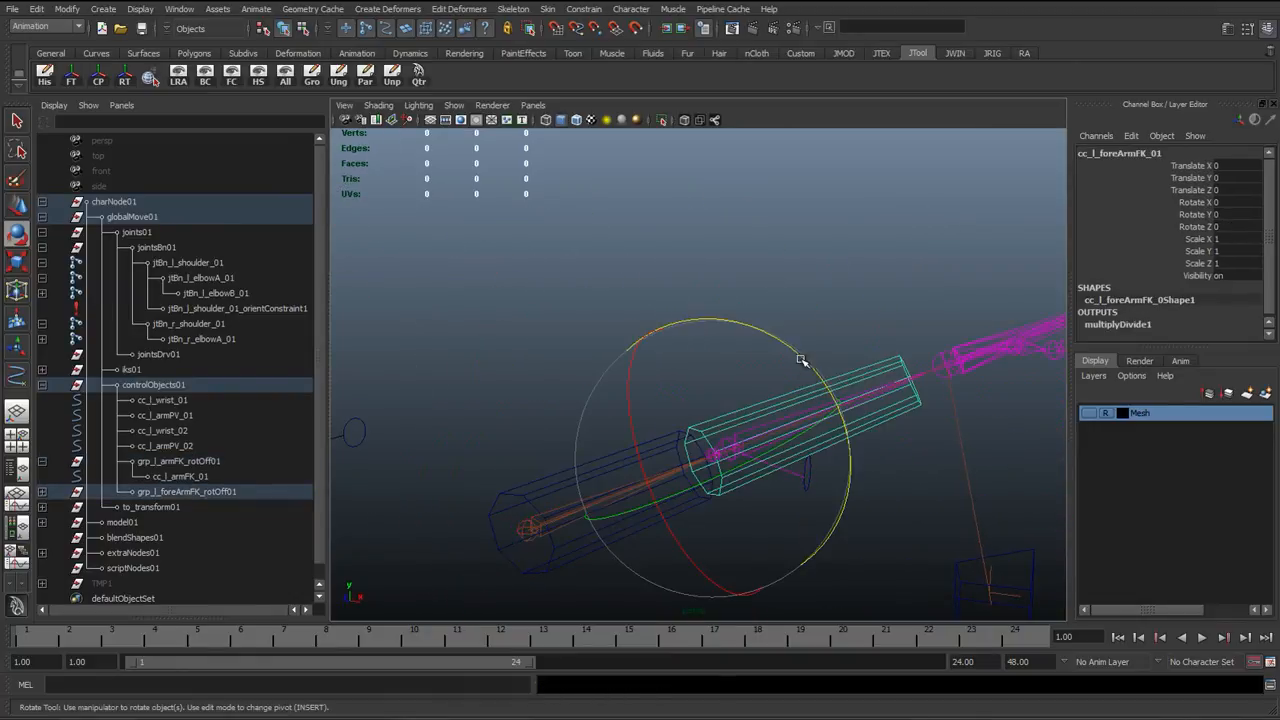
drag(807, 368, 730, 470)
key(ctrl+z)
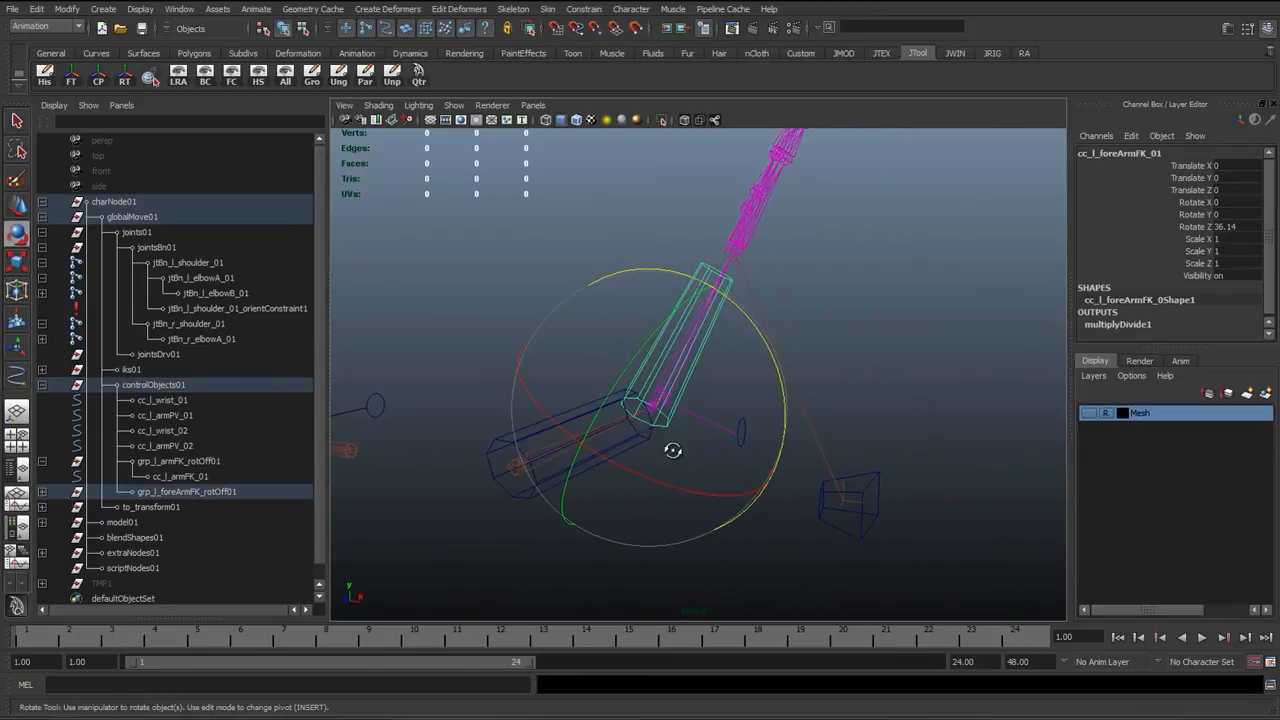
key(ctrl+z)
key(ctrl+z)
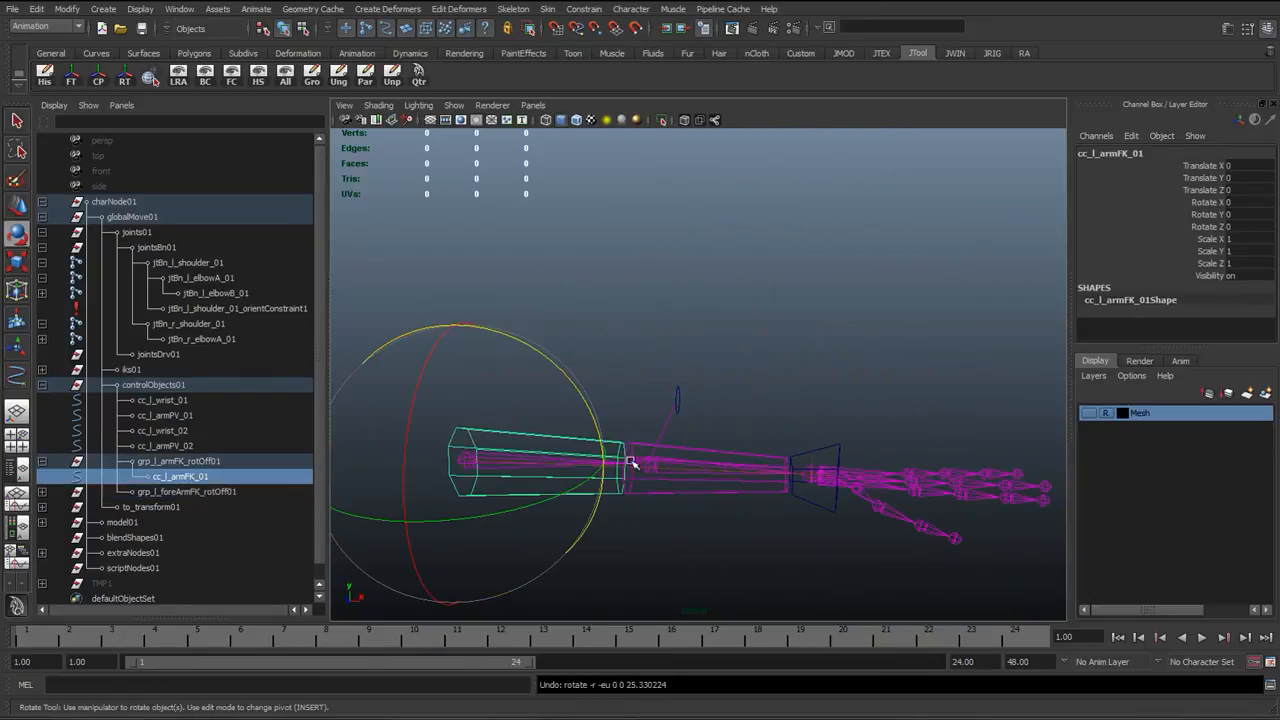
Step: Check the upper arm control cc_l_armFK_01 with the Move tool and go up to its parent group grp_l_armFK_rotOff01
key(q)
key(w)
click(749, 420)
alt+drag(749, 424, 757, 380)
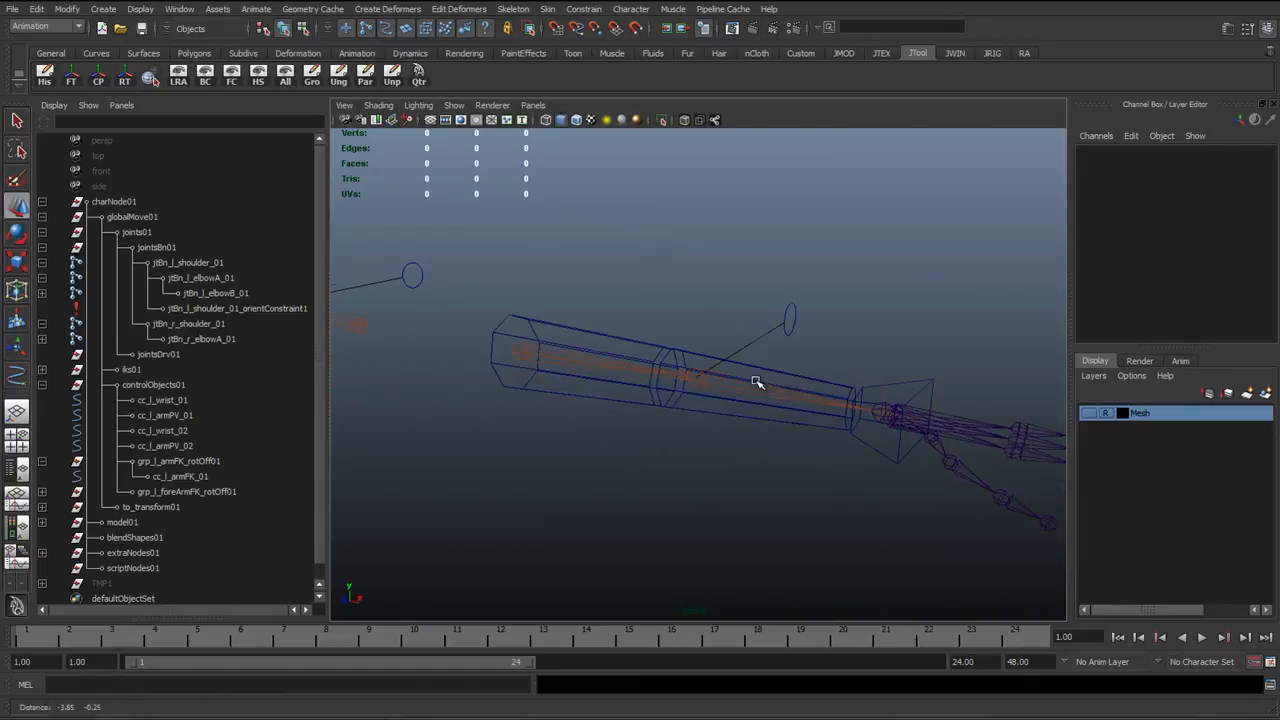
click(527, 320)
alt+drag(535, 348, 518, 442)
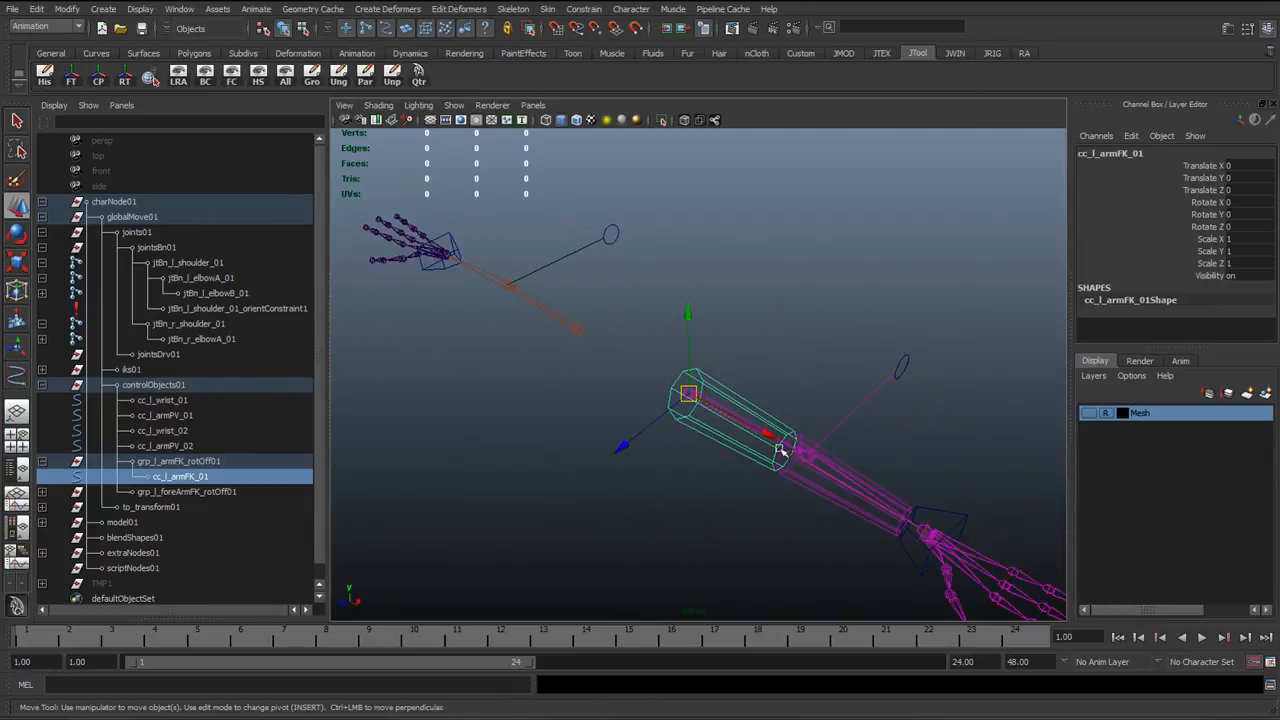
key(Up)
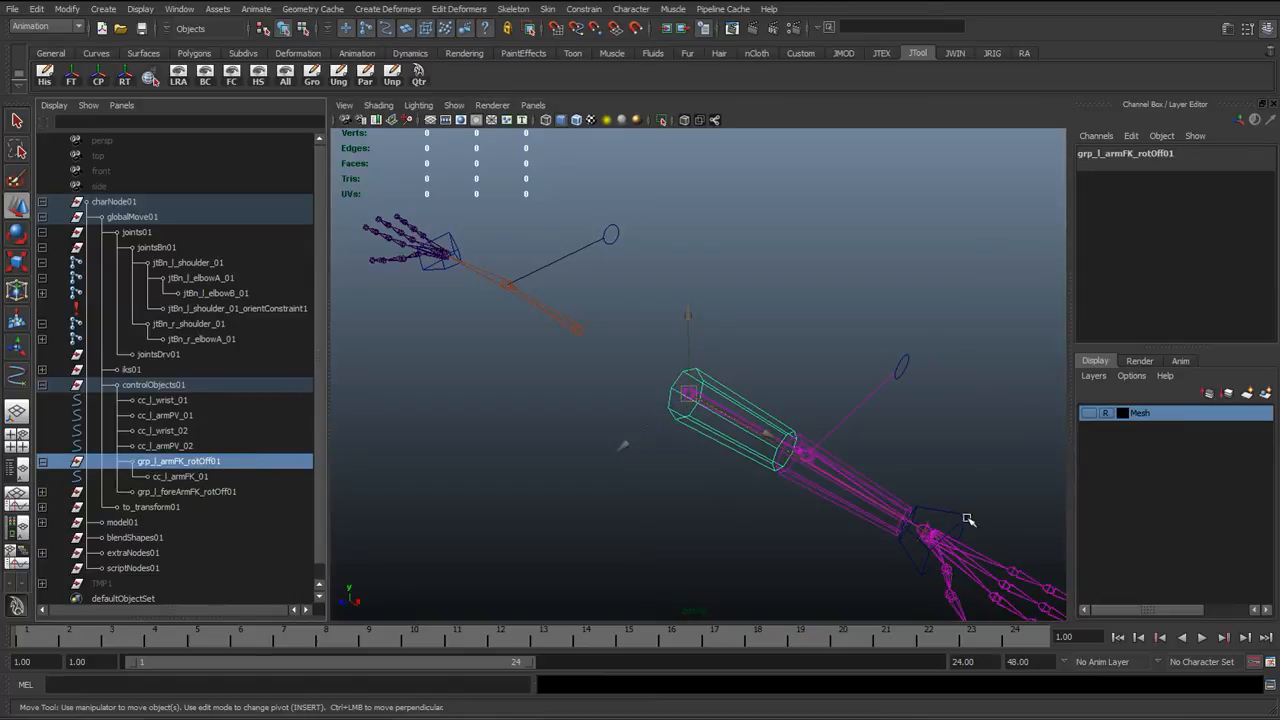
Step: Select the left upper arm and forearm FK controls, cc_l_armFK_01 and cc_l_foreArmFK_01, together
click(777, 459)
click(727, 392)
click(858, 466)
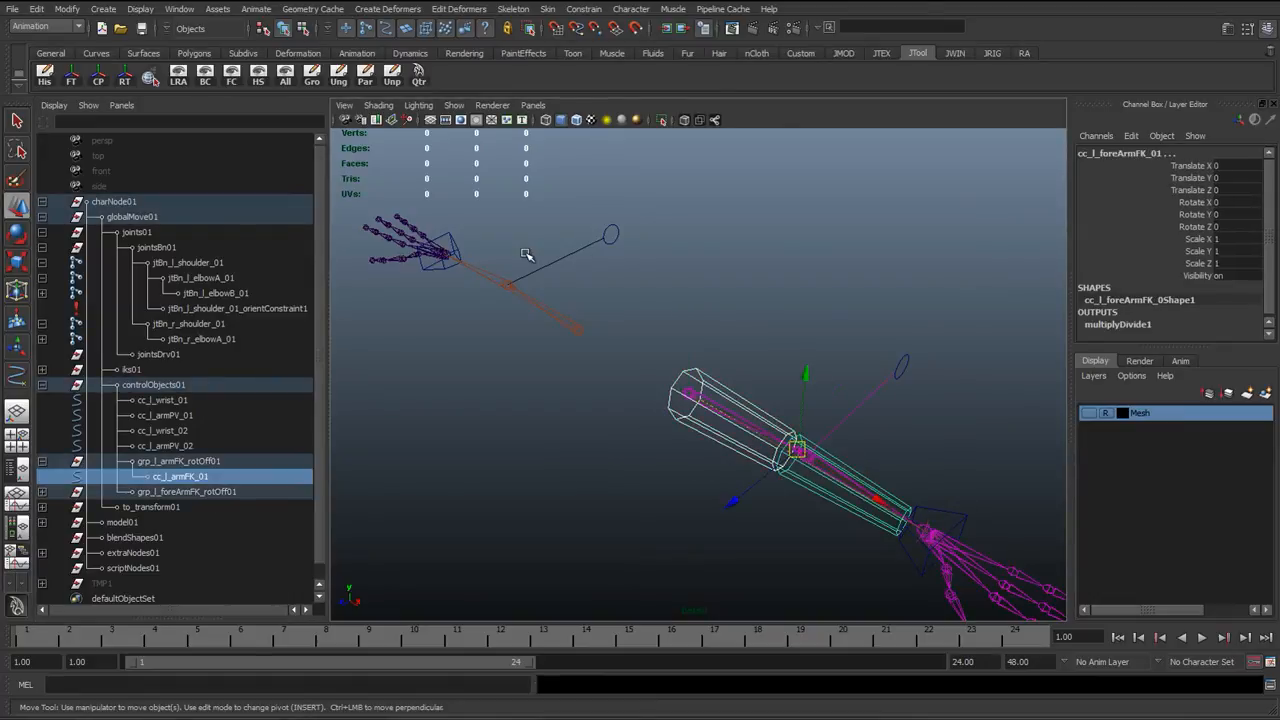
alt+drag(514, 404, 533, 440)
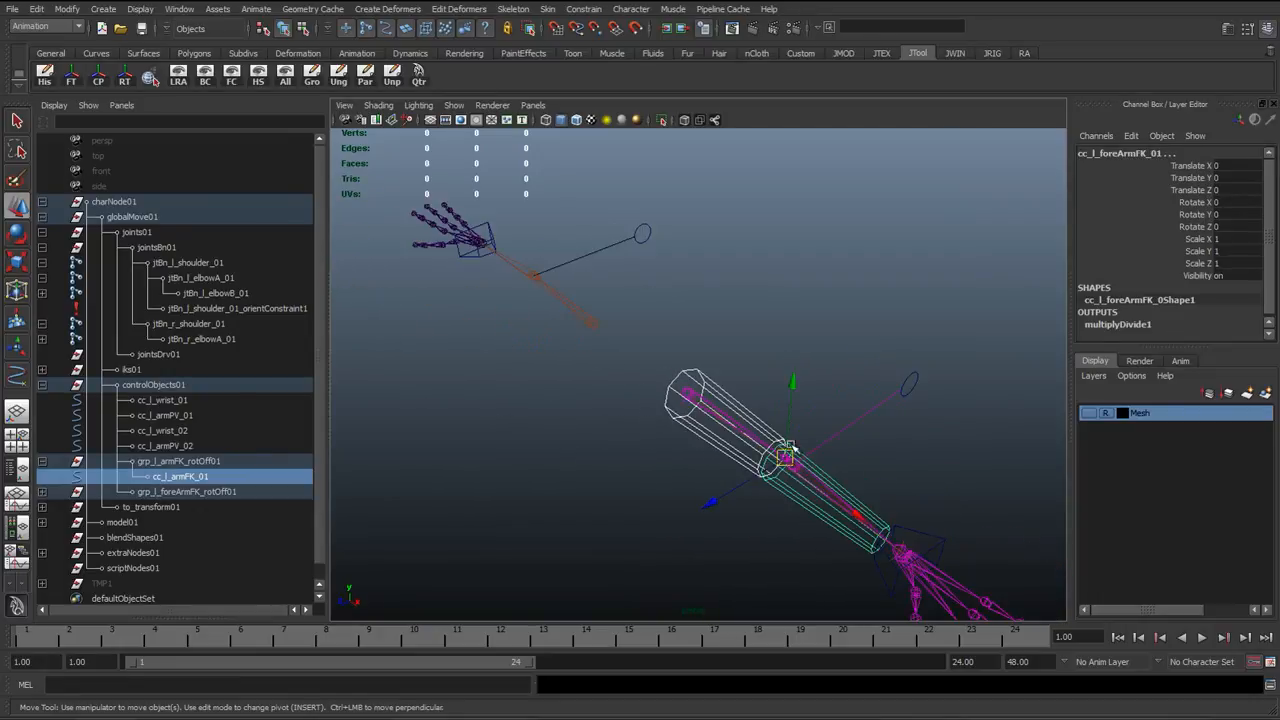
alt+drag(639, 444, 677, 279)
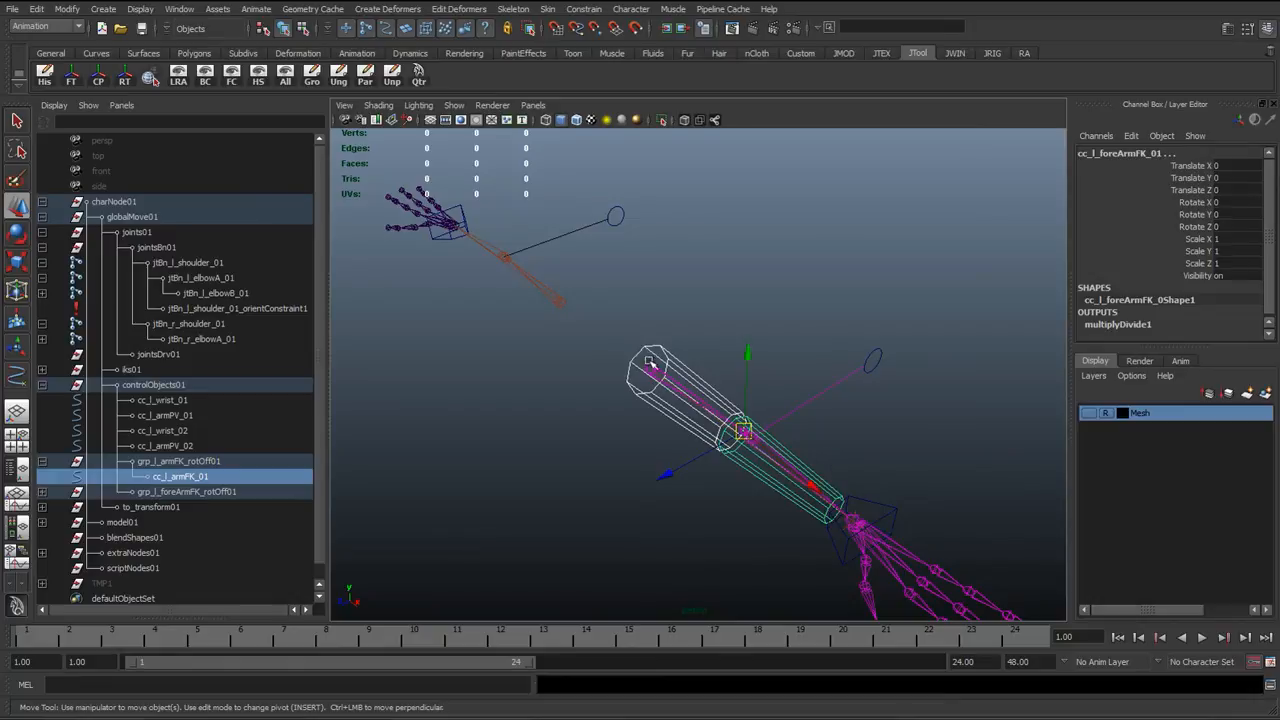